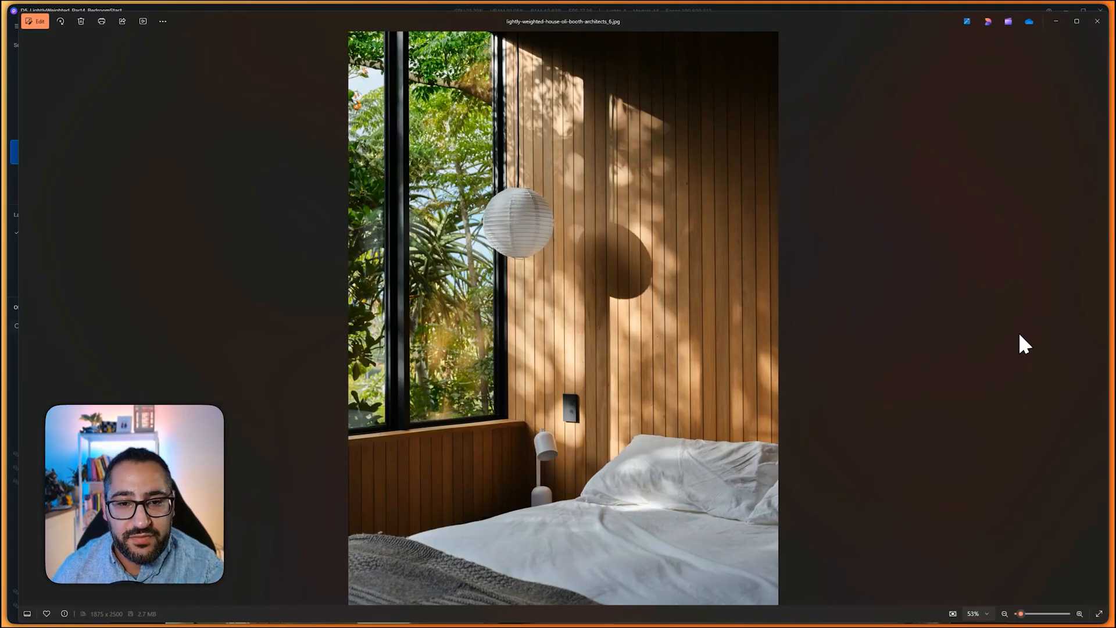
Examine the bedroom reference photos for the timber walls, pendant lamp, bed and sunlight
key("Left")
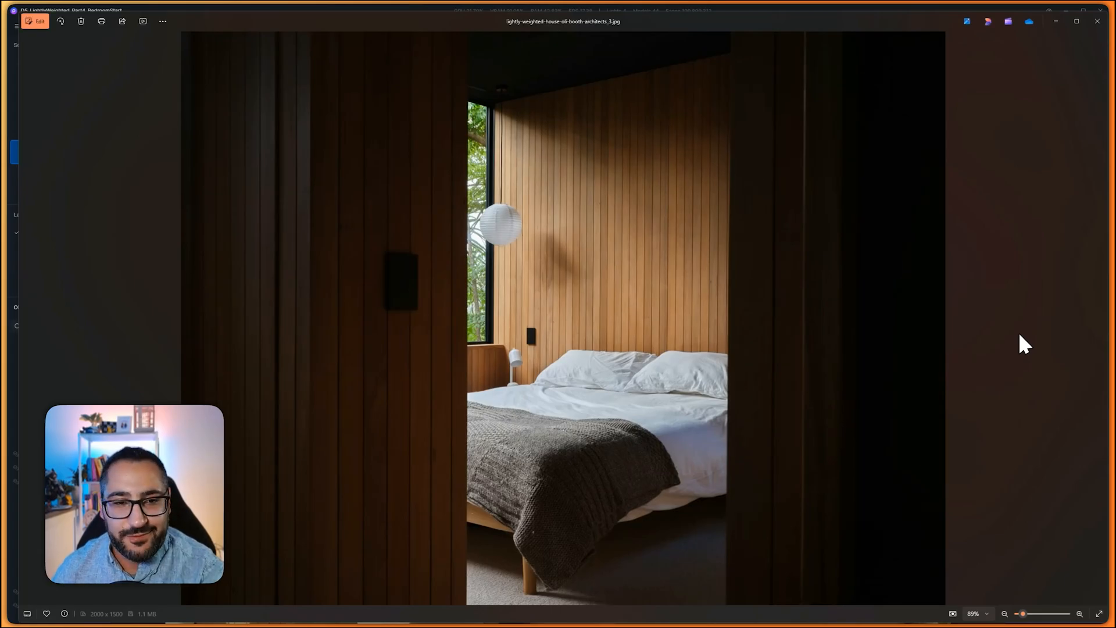
key("Left")
key("Left")
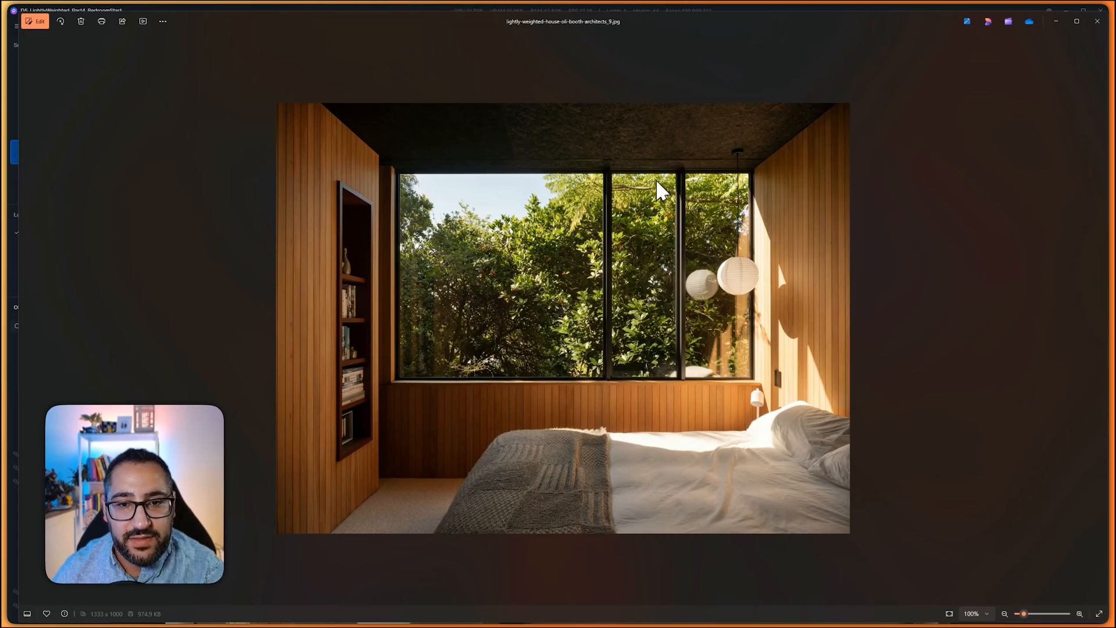
key("Left")
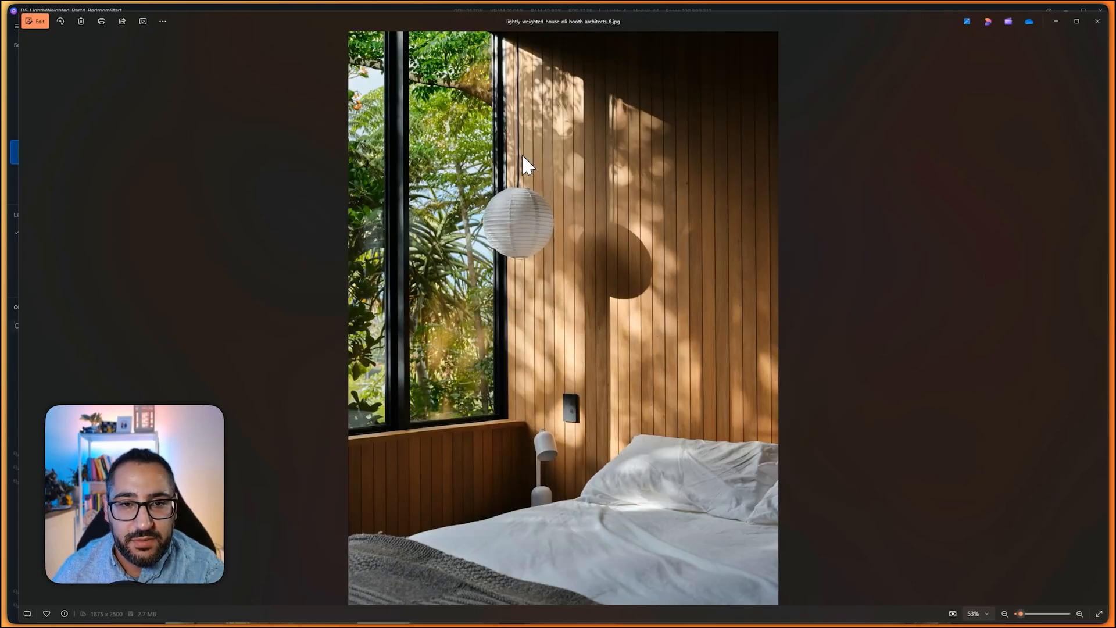
key("Right")
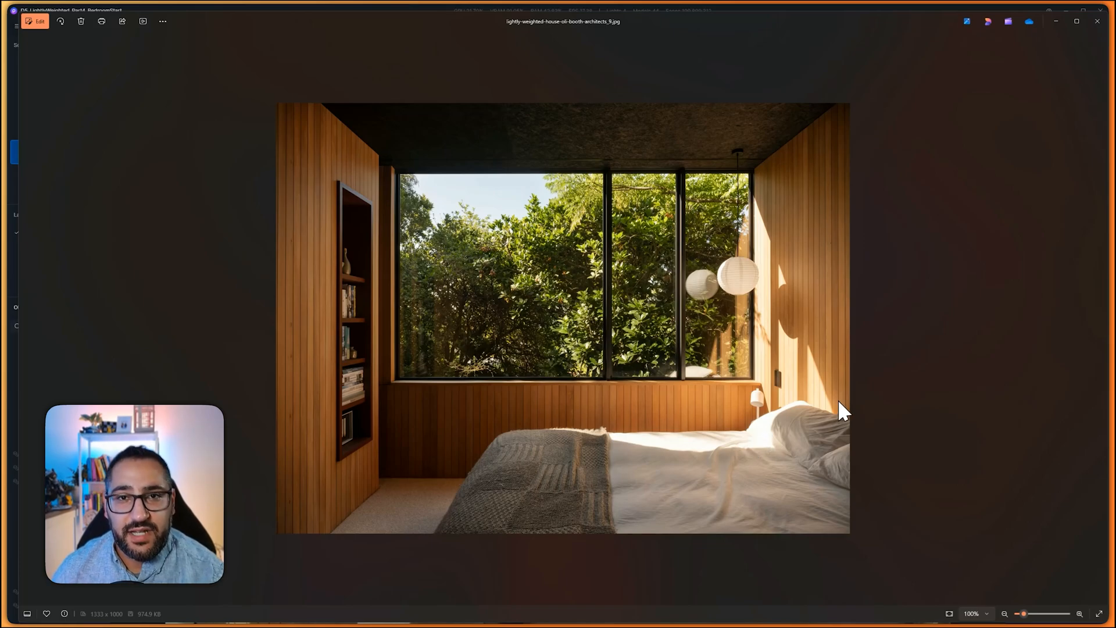
Switch to D5 Render, frame the bed and windows, and save the view as a new scene
key("alt+Tab")
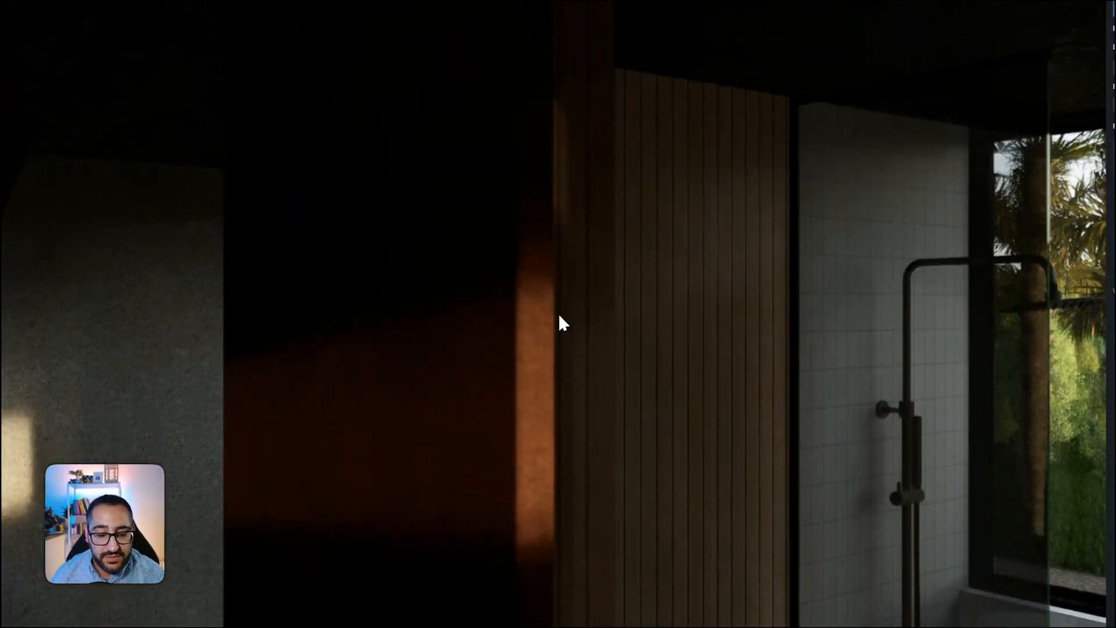
key("e")
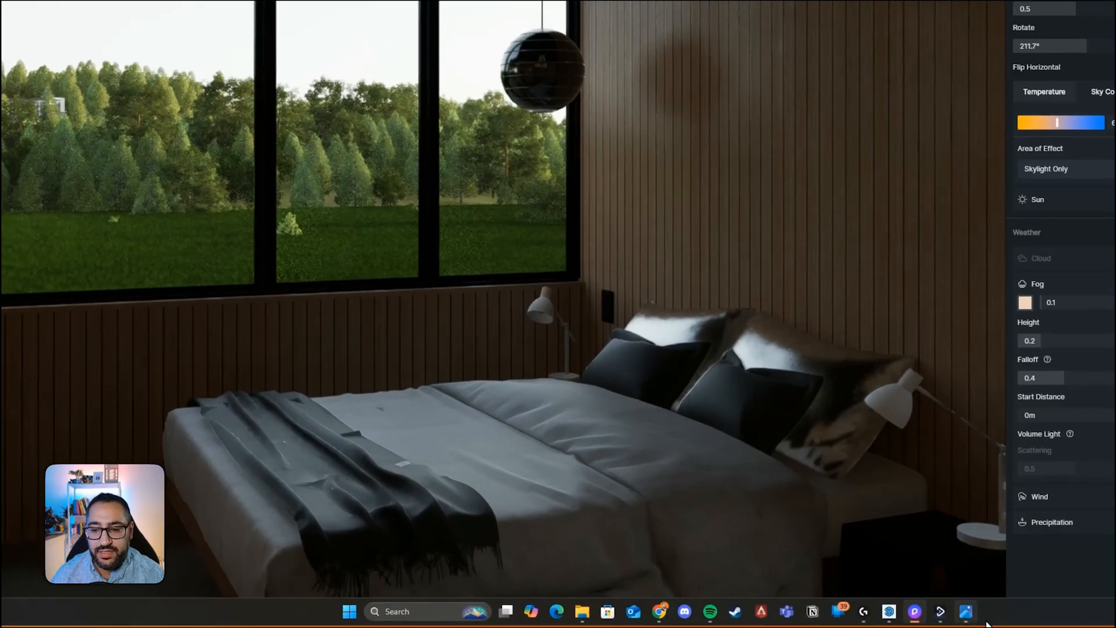
left_click(967, 618)
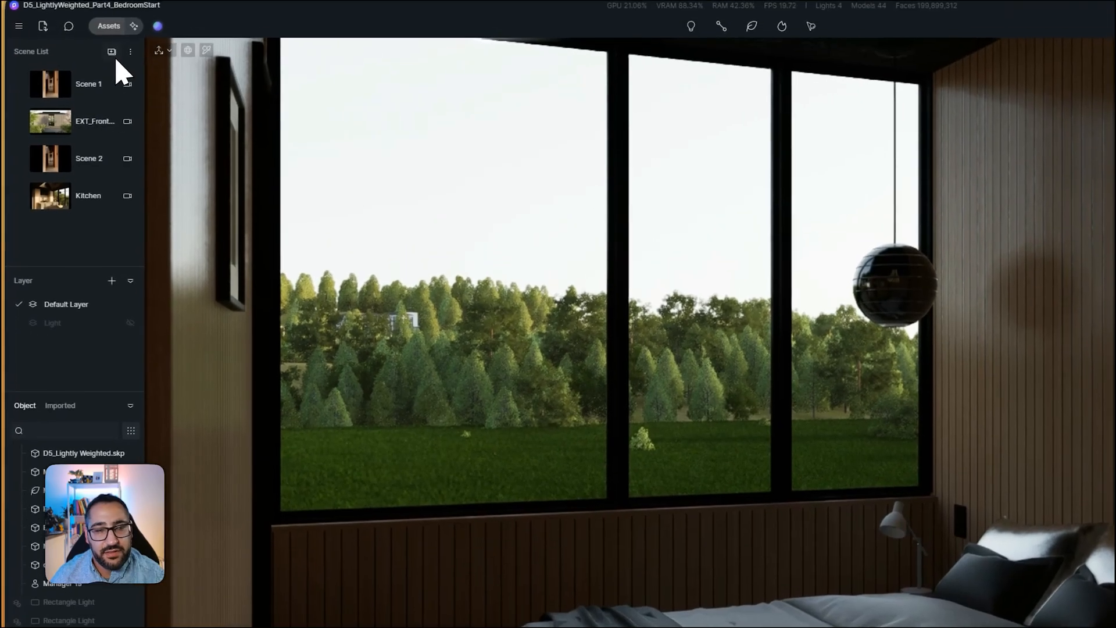
left_click(101, 6)
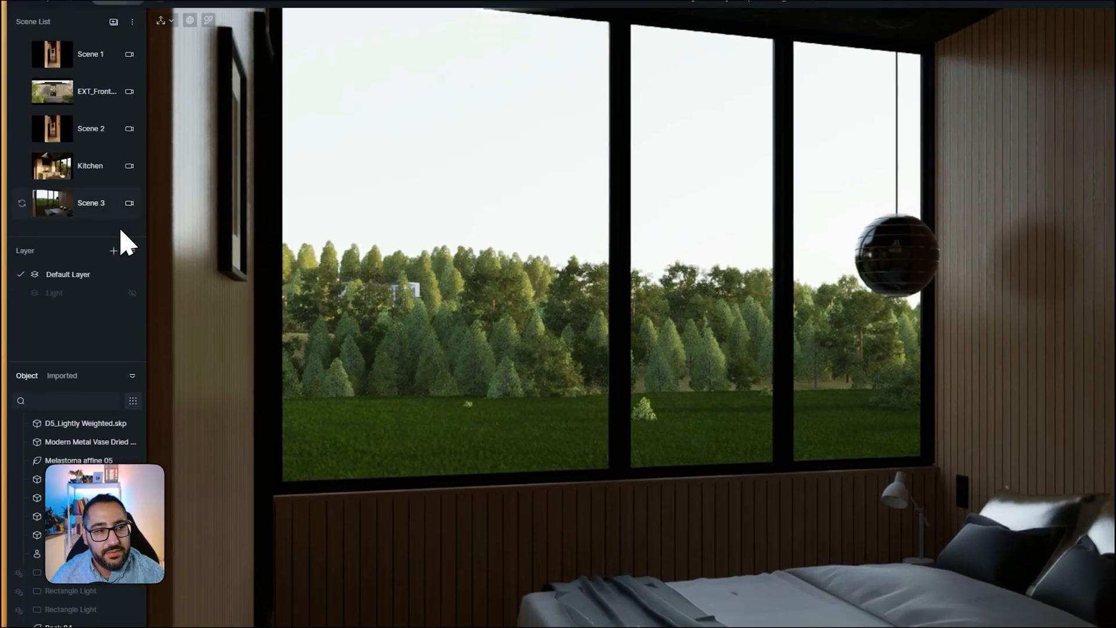
Rename the new scene as Bedroom
left_click(92, 240)
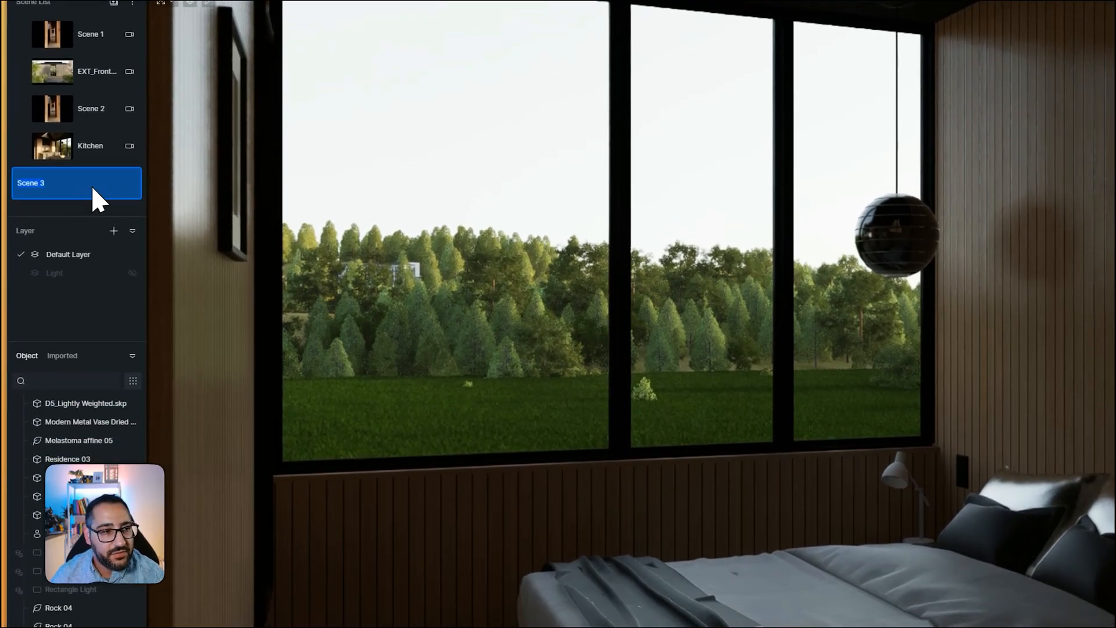
double_click(99, 201)
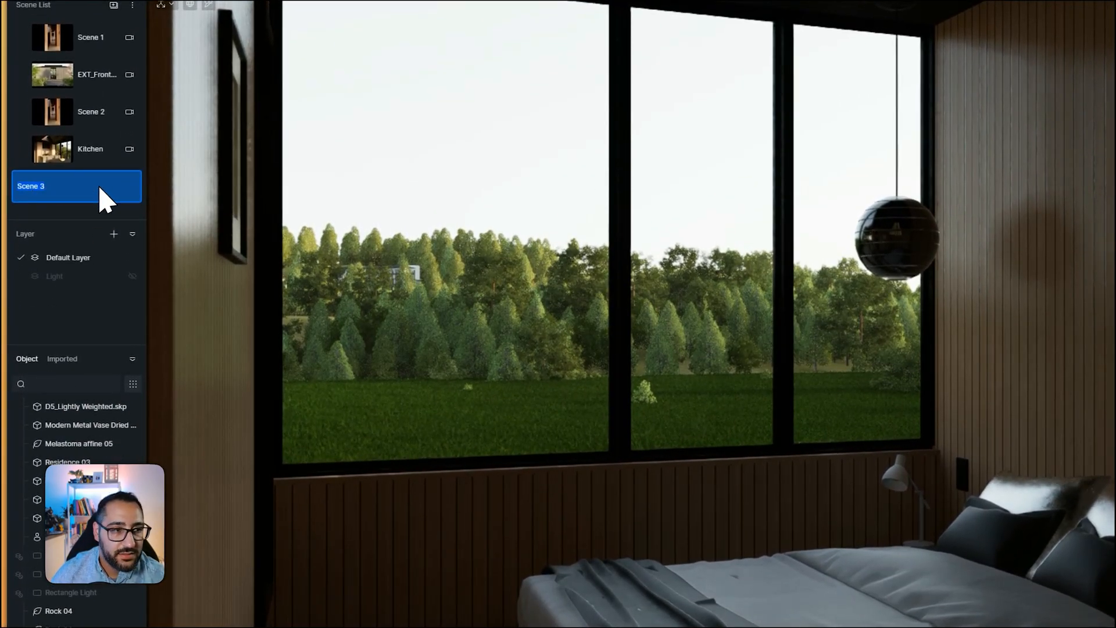
type("Bathroo")
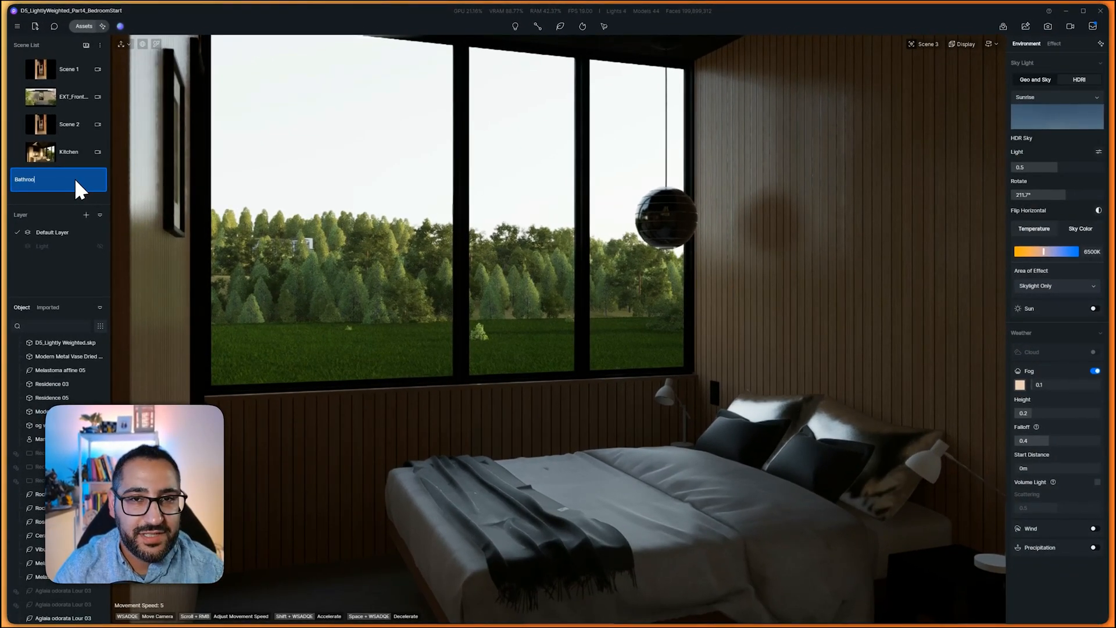
key("BackSpace")
key("BackSpace")
key("BackSpace")
key("BackSpace")
key("BackSpace")
key("BackSpace")
key("BackSpace")
type("Bedroom")
key("Return")
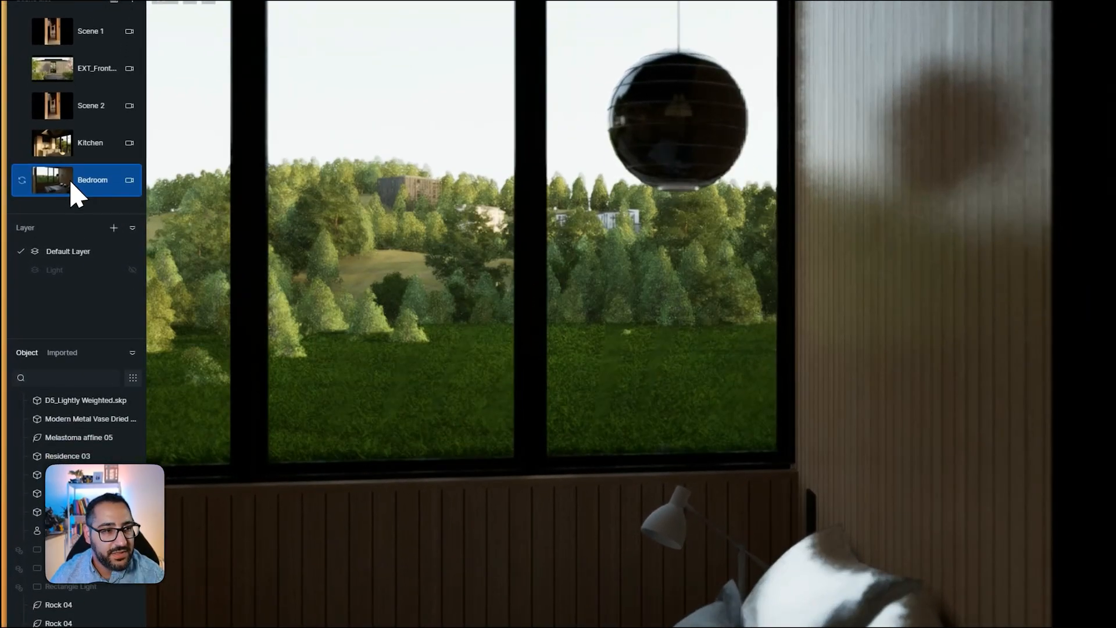
Return to the Bedroom scene's view and rotate the HDRI sky to 346.7°
left_click(71, 182)
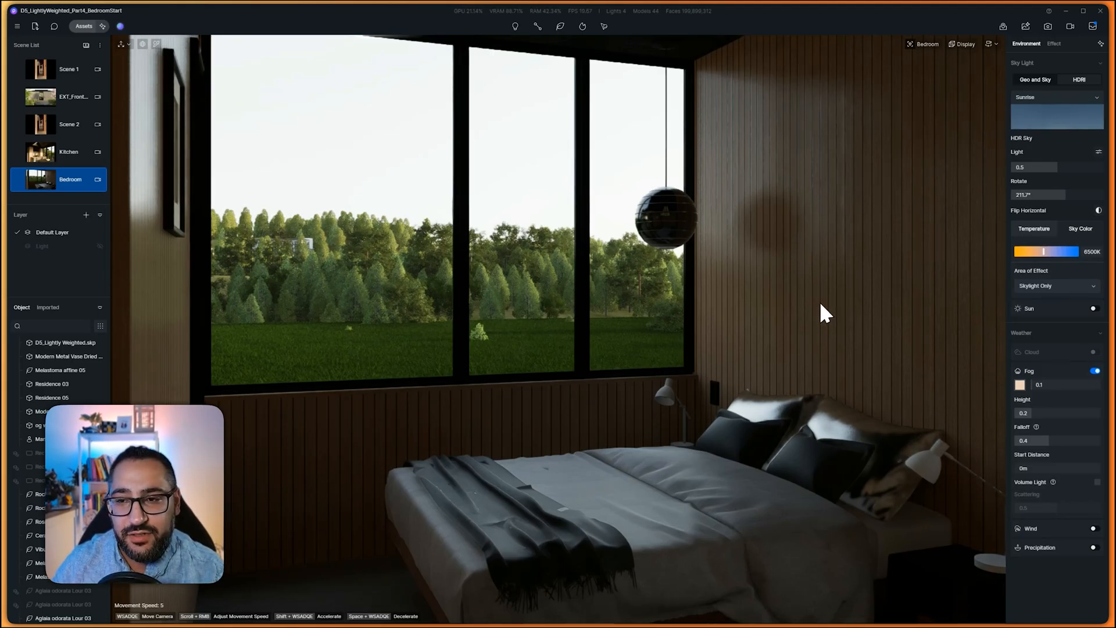
left_click_drag(1071, 196, 967, 215)
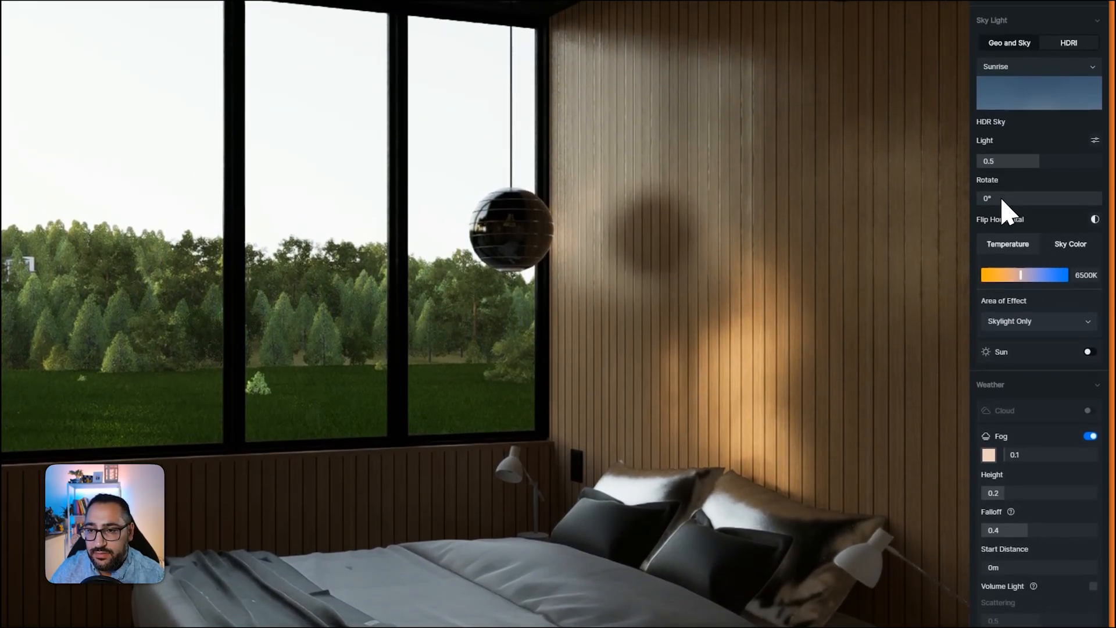
left_click_drag(1008, 175, 1096, 201)
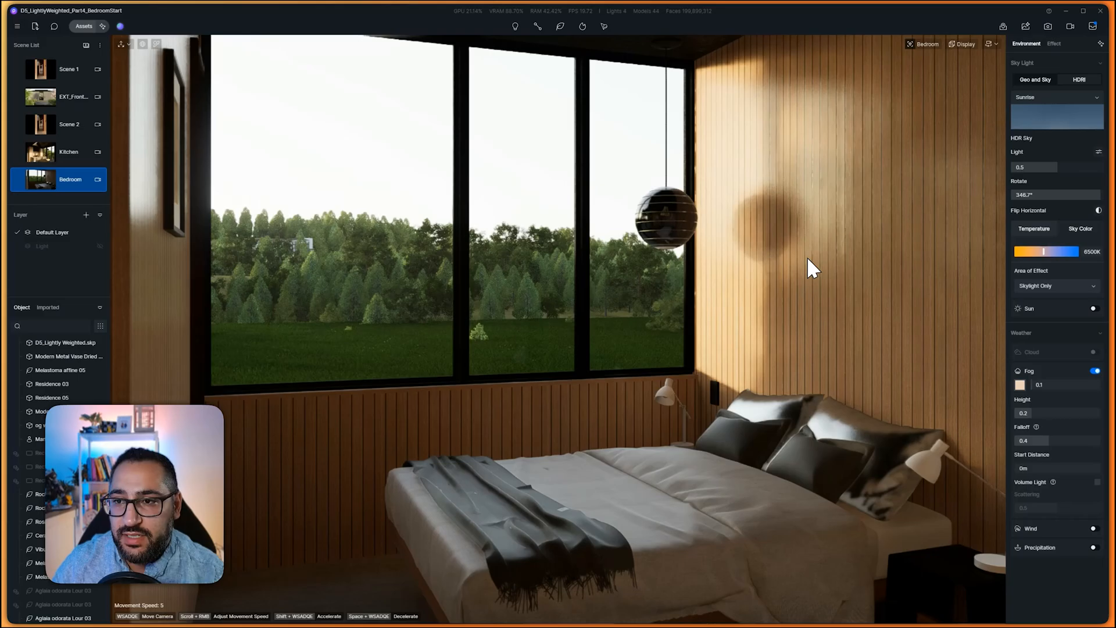
Switch the sky light to Geo and Sky and set the sun's azimuth to 219.6
left_click(1040, 79)
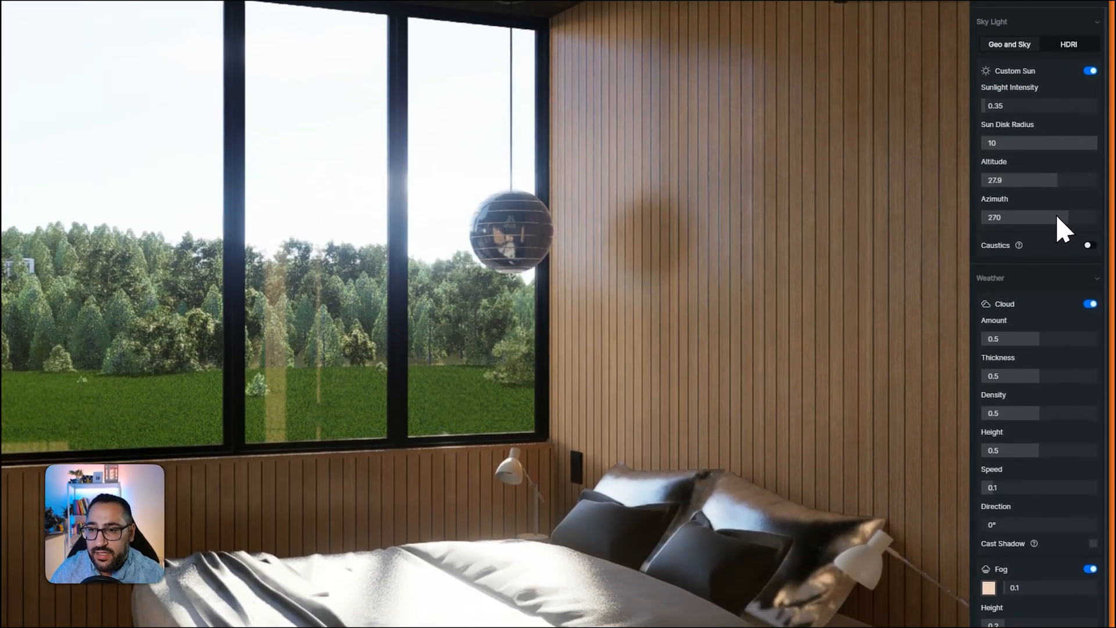
mouse_move(1056, 216)
left_mouse_down()
mouse_move(1038, 221)
mouse_move(1052, 213)
left_mouse_up()
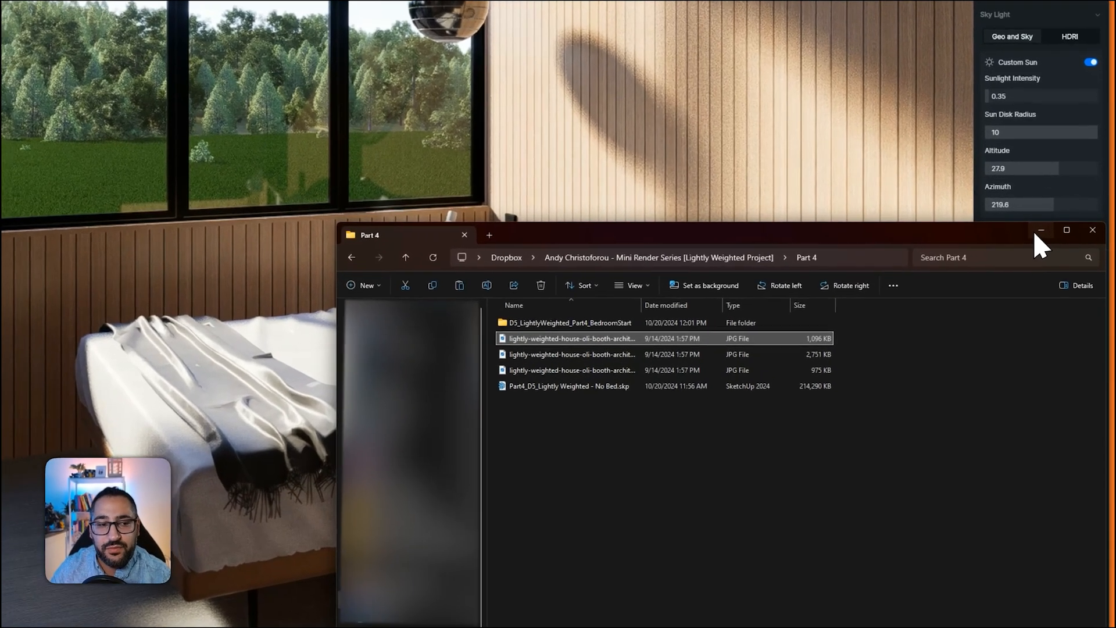
Replace the D5_Lightly Weighted.skp model with Part4_D5_Lightly Weighted - No Bed.skp from the Part 4 folder
left_click(1057, 227)
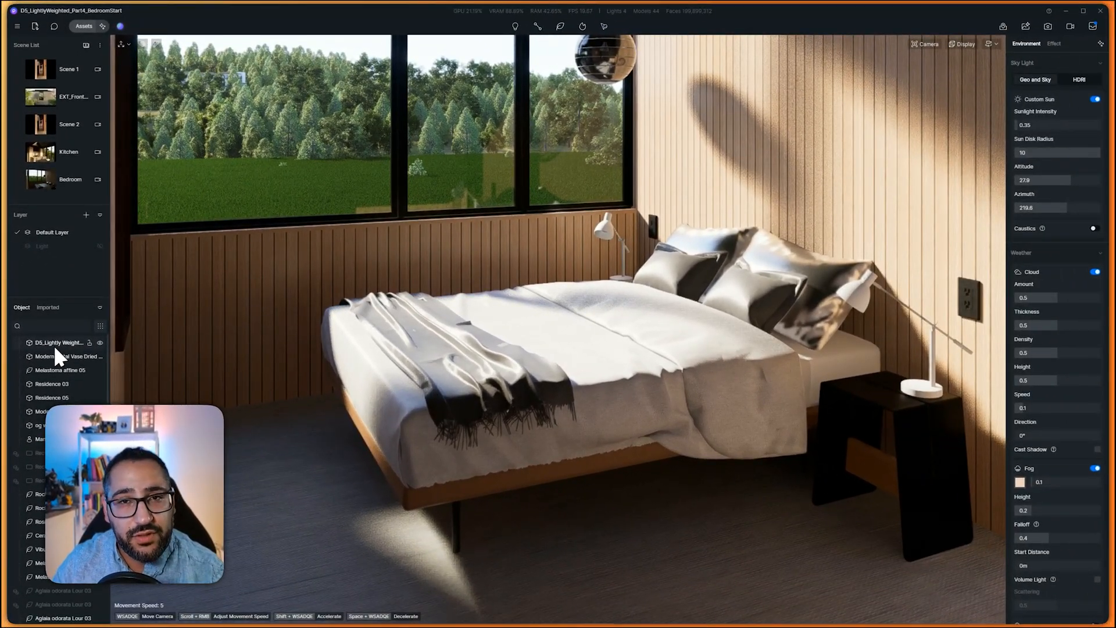
left_click(55, 346)
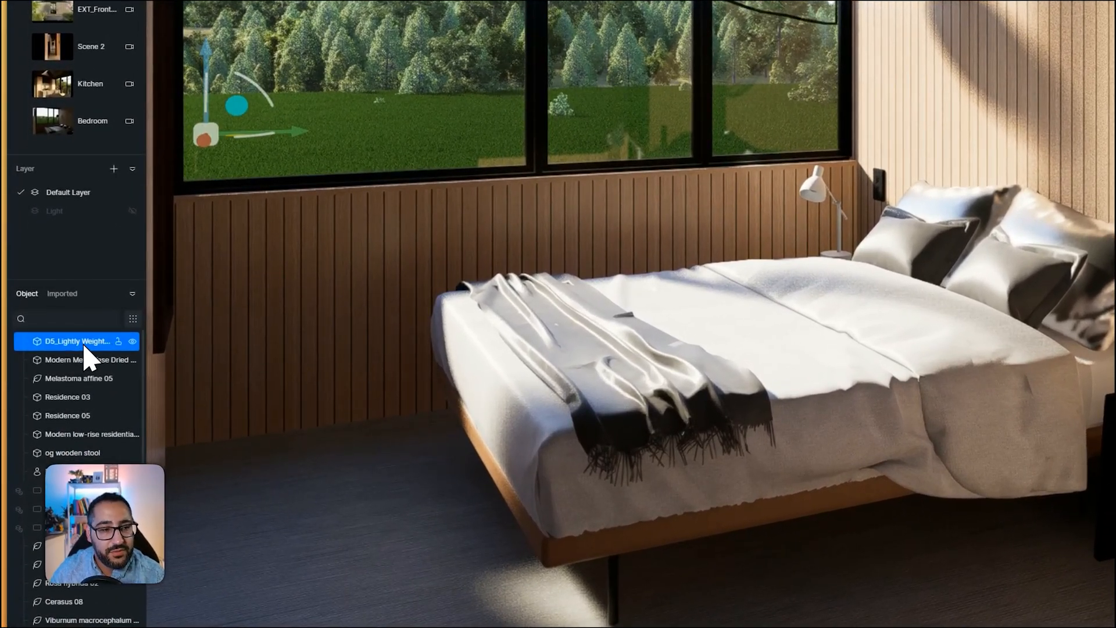
right_click(84, 345)
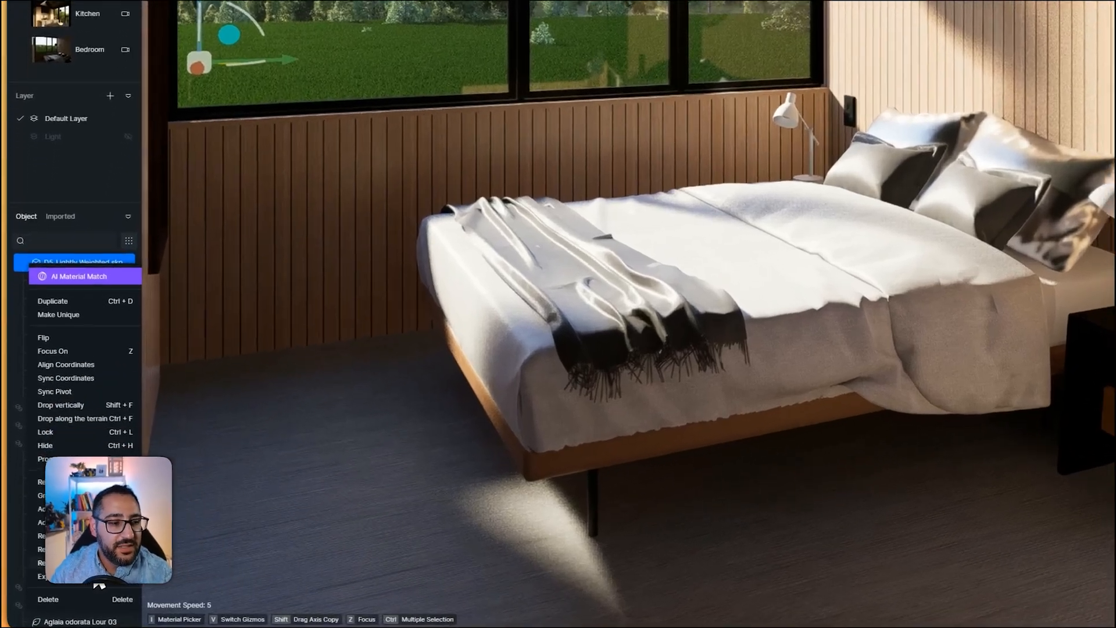
left_click(57, 552)
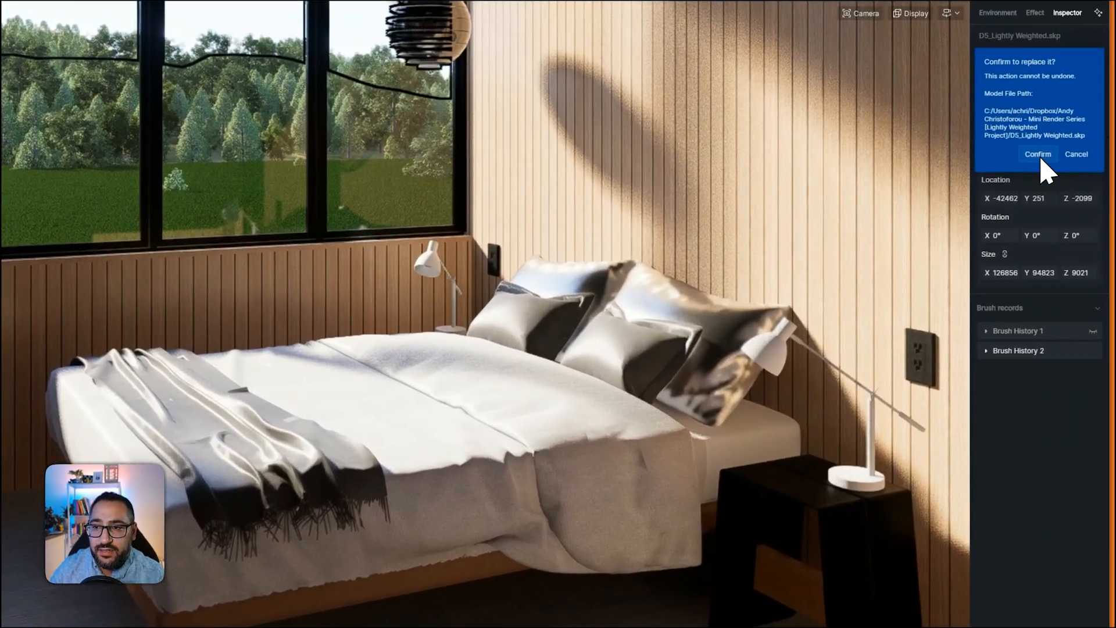
left_click(1066, 137)
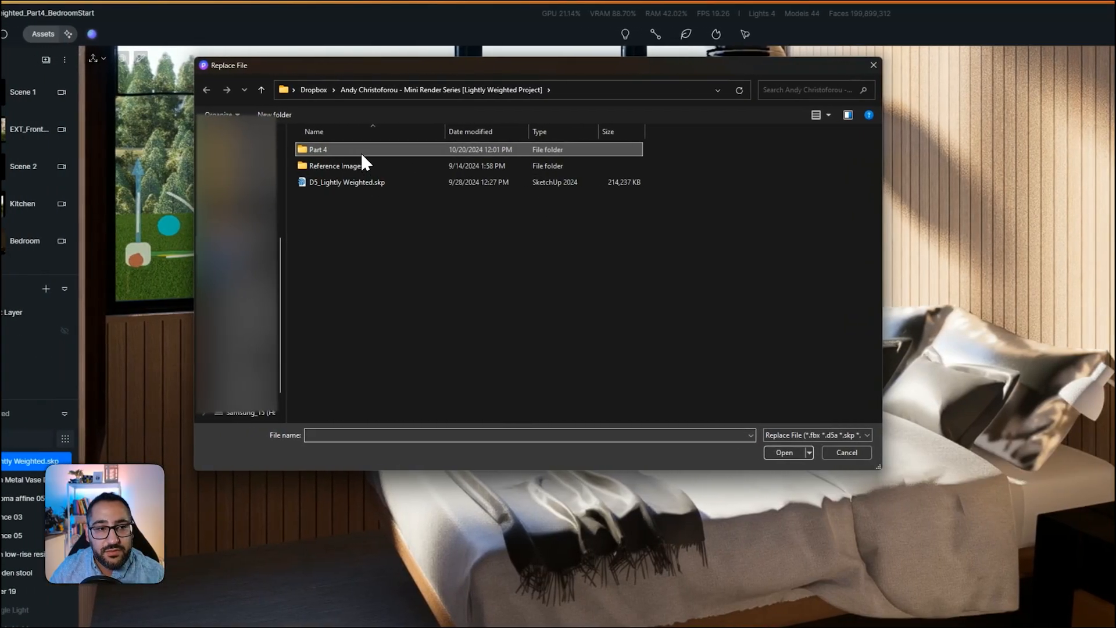
double_click(279, 151)
left_click(406, 157)
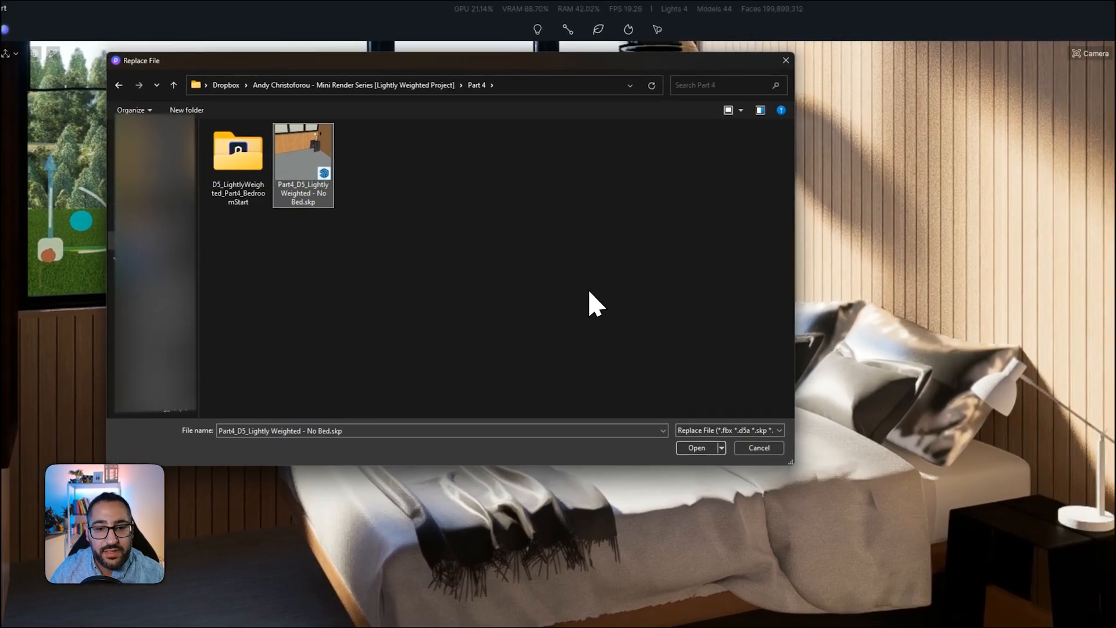
left_click(799, 452)
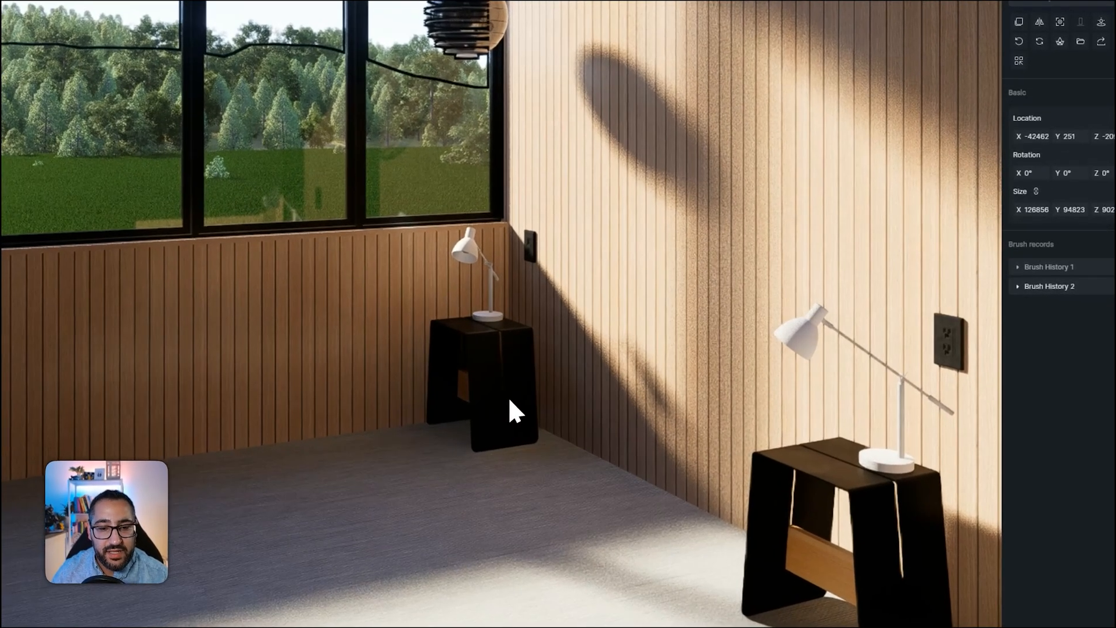
Open the Beds category of indoor furniture in the online model library
right_click_drag(641, 376, 632, 440)
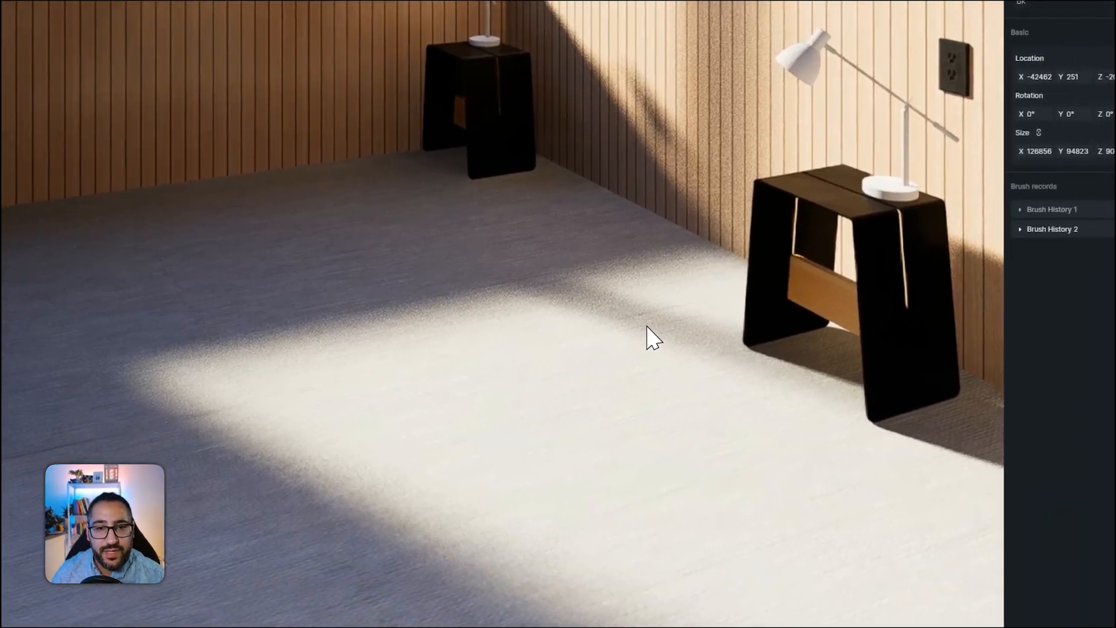
right_click_drag(741, 366, 641, 281)
right_click_drag(515, 284, 647, 271)
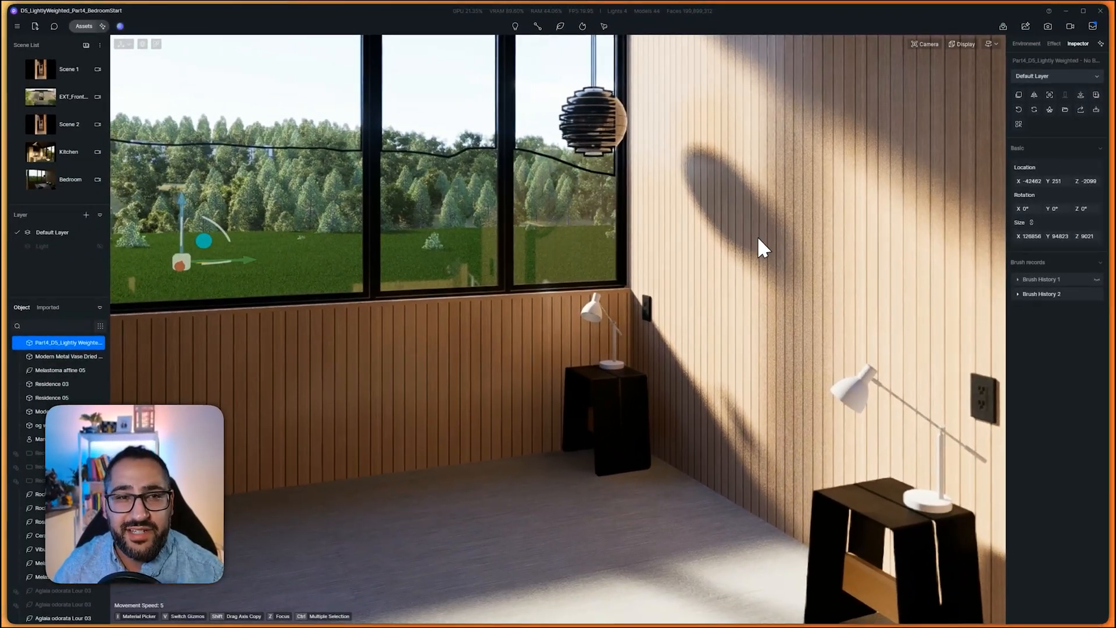
left_click(84, 26)
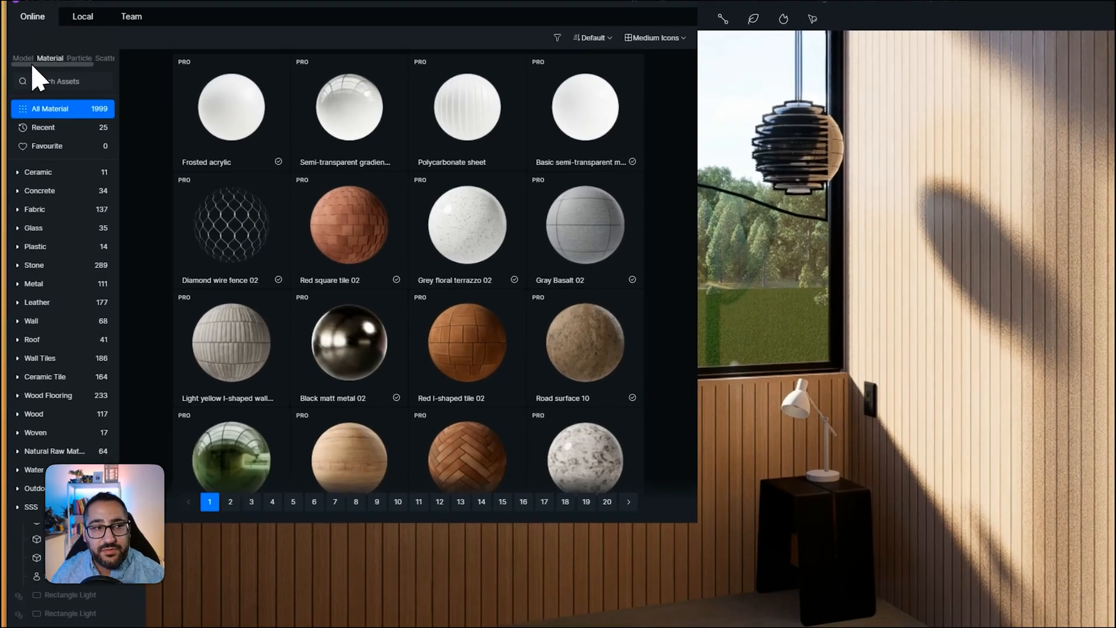
left_click(26, 59)
left_click(39, 301)
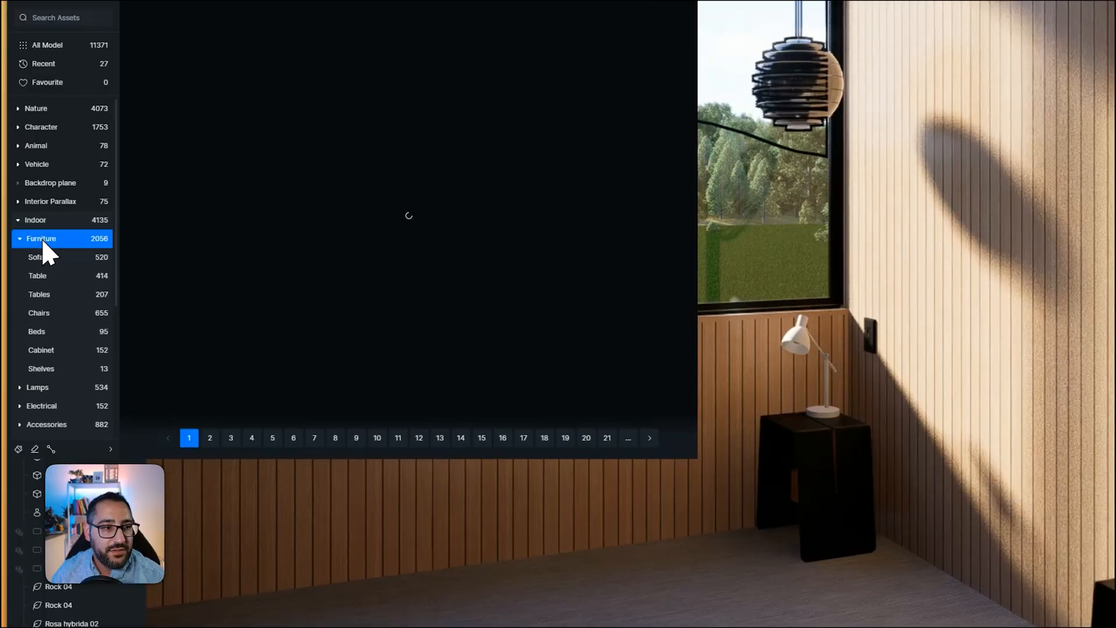
left_click(40, 330)
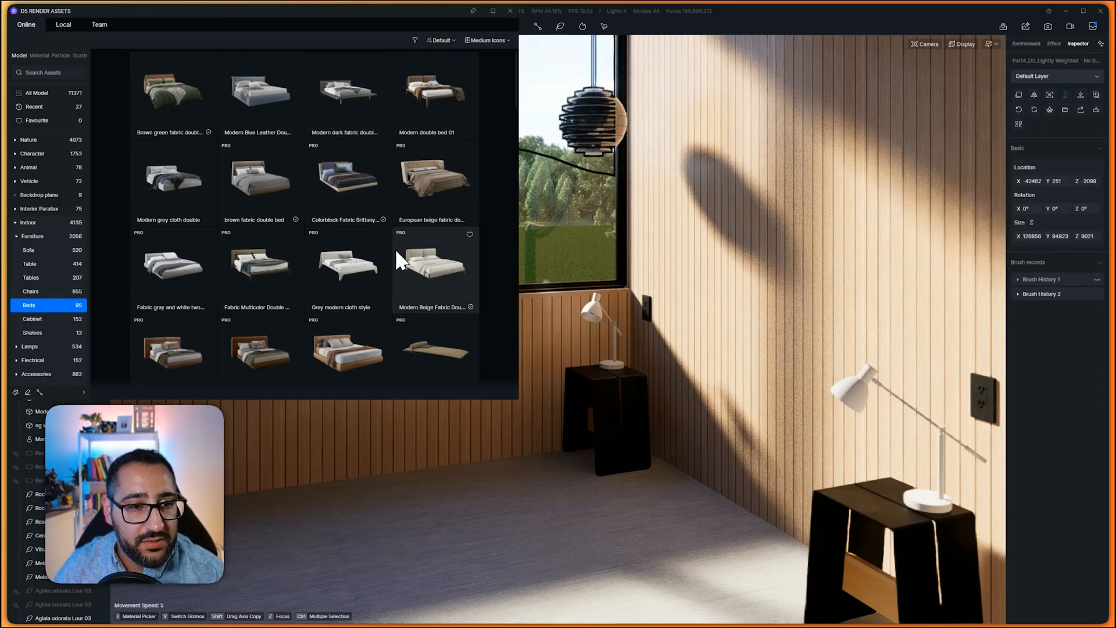
Place the Modern grey fabric double bed 10 model on the bedroom floor between the two nightstands
scroll(343, 263, "down", 3)
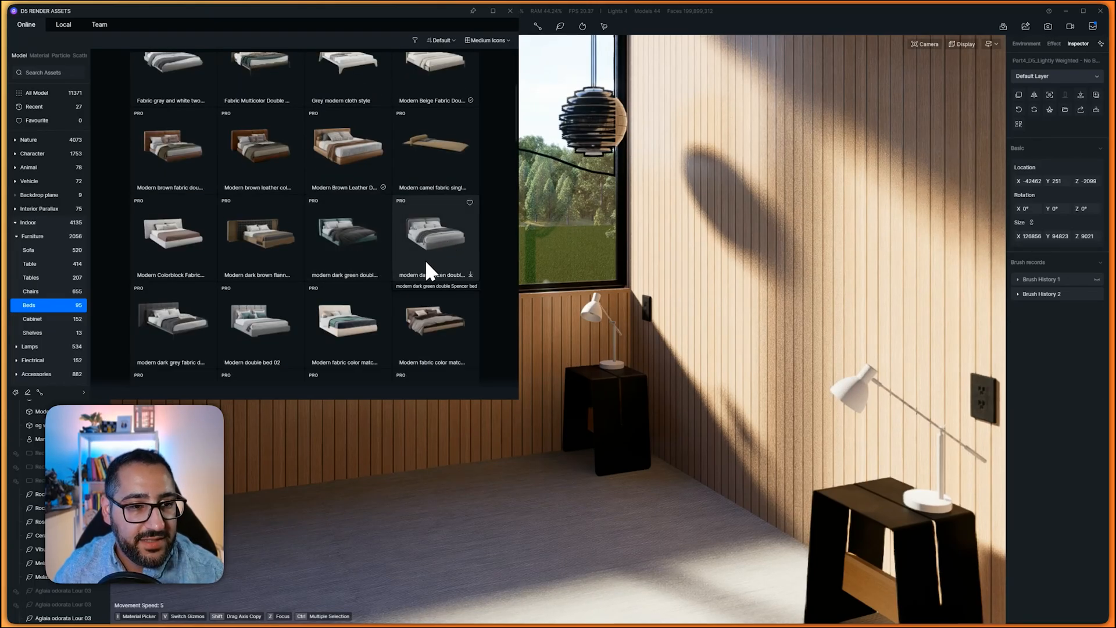
scroll(426, 258, "down", 2)
scroll(426, 233, "down", 3)
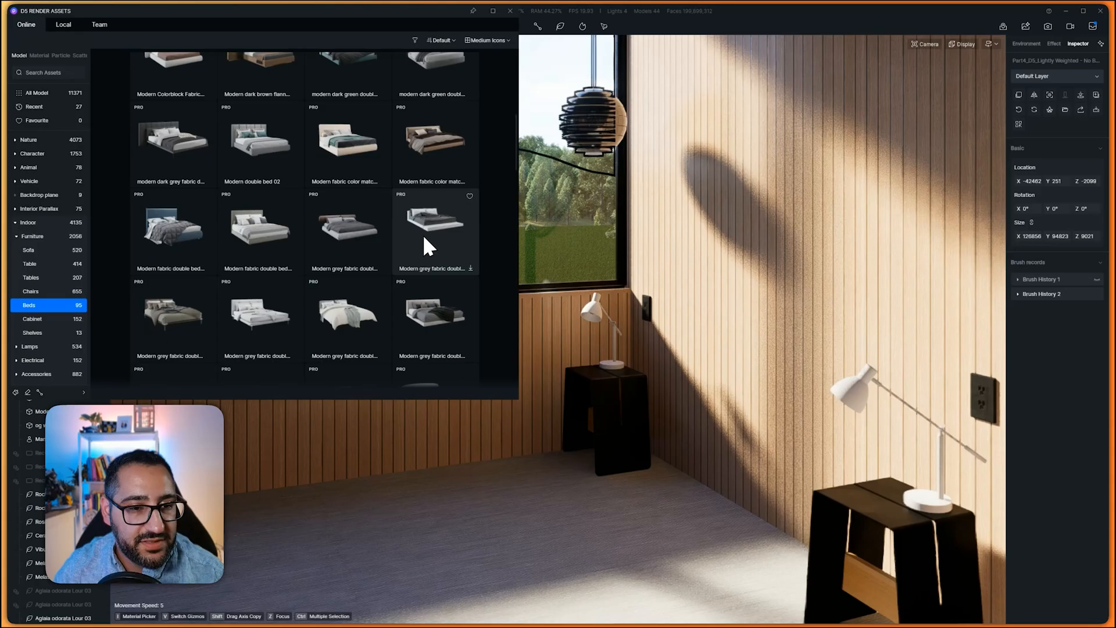
scroll(427, 220, "down", 1)
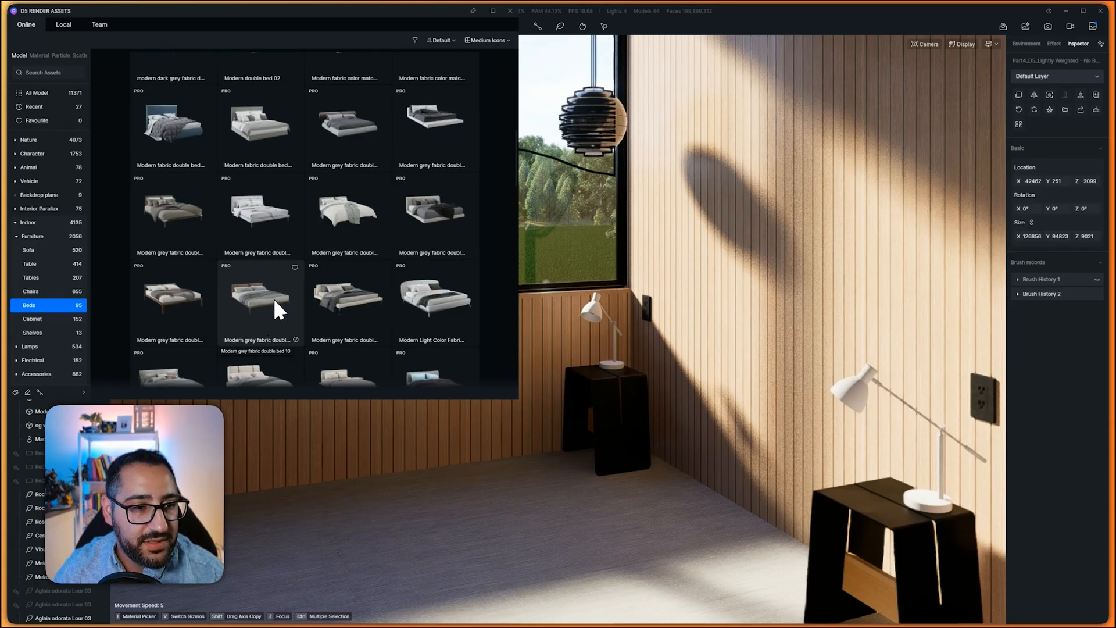
left_click(270, 301)
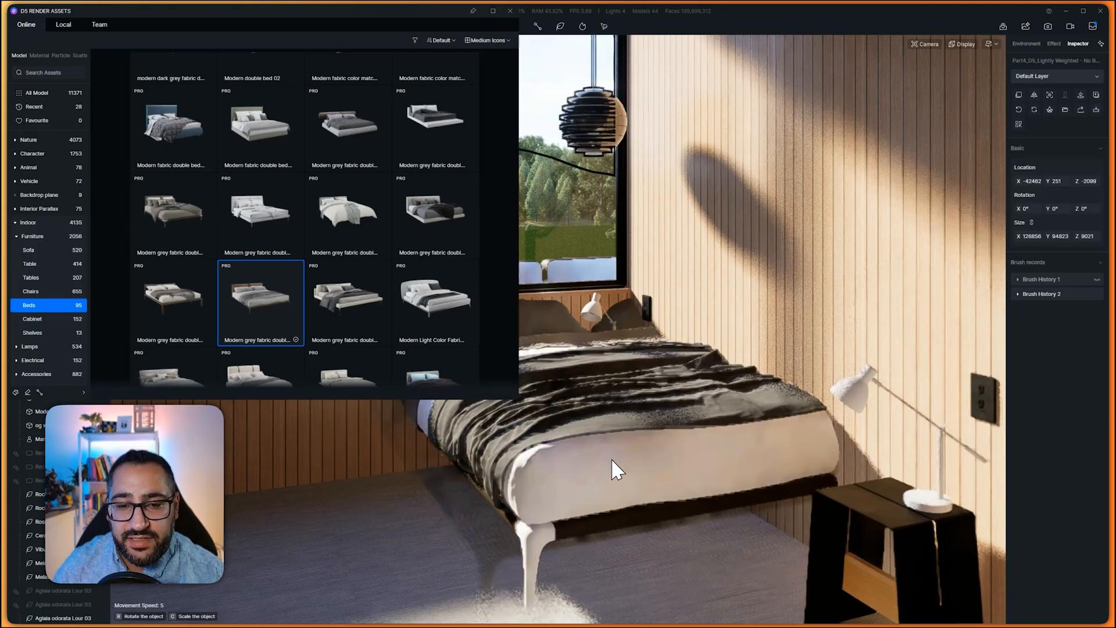
left_click(480, 498)
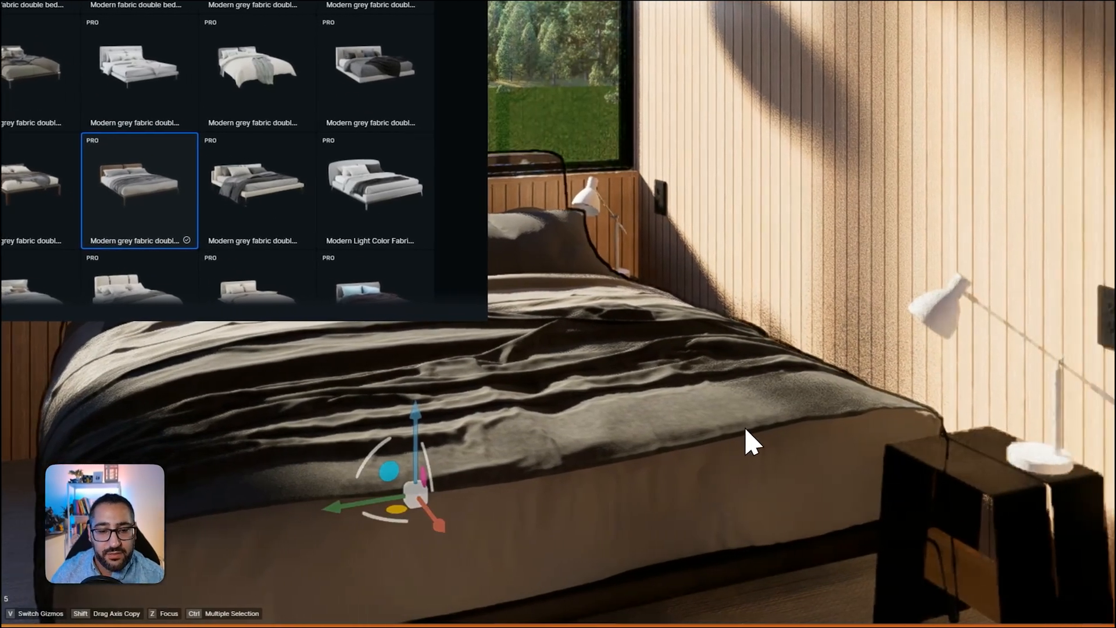
right_click_drag(807, 427, 787, 473)
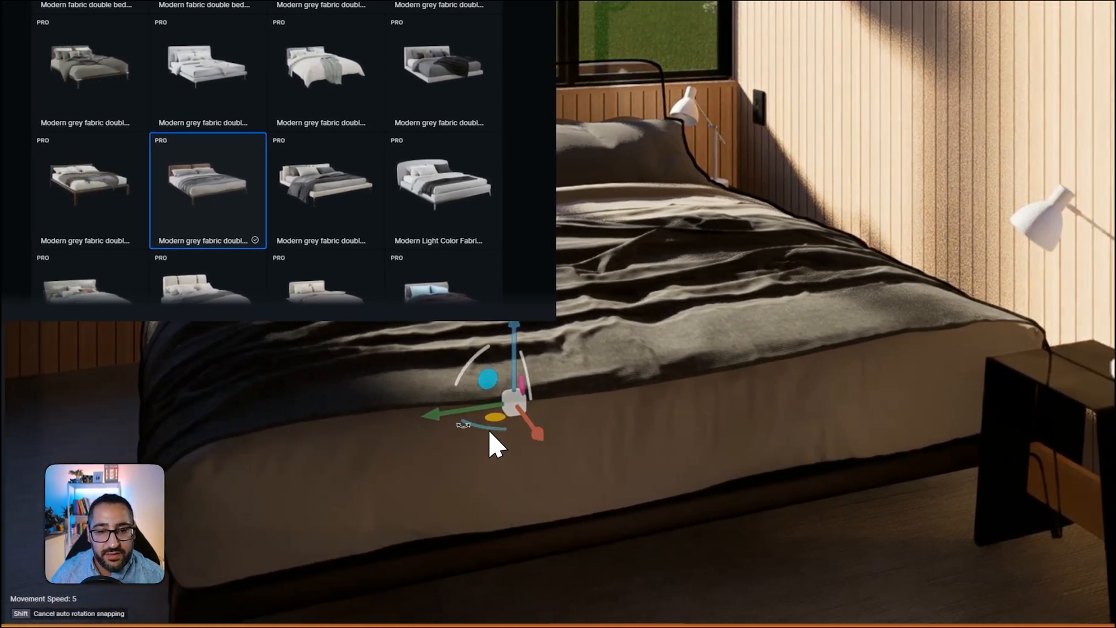
Rotate the new bed 90° about the vertical axis and position it with its headboard against the slatted wall, closing the asset library
left_click_drag(494, 445, 432, 407)
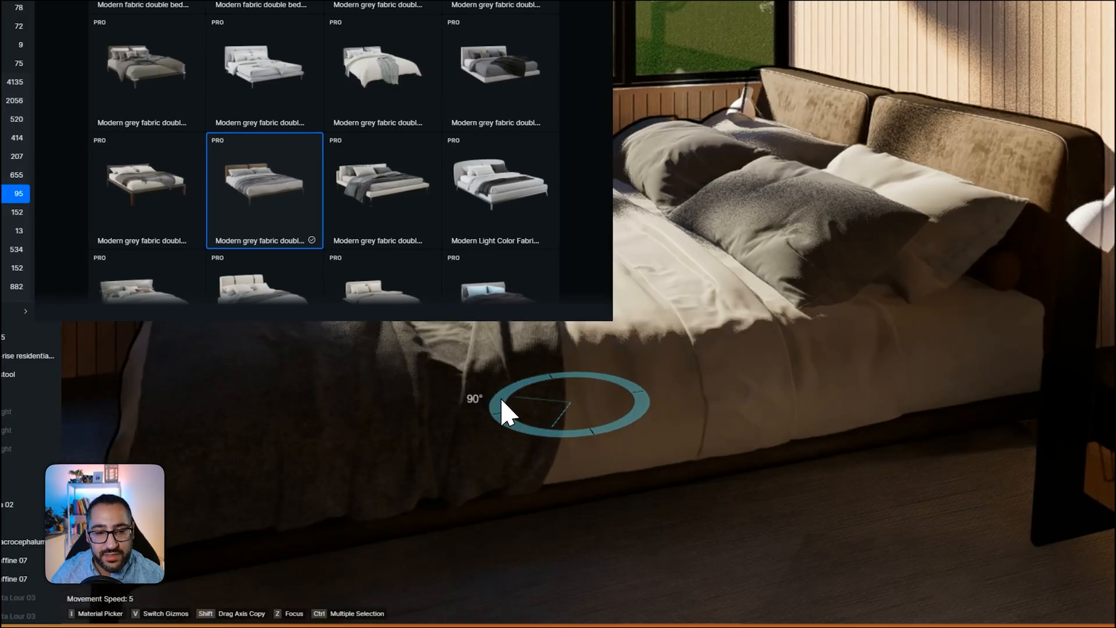
left_click_drag(503, 413, 542, 436)
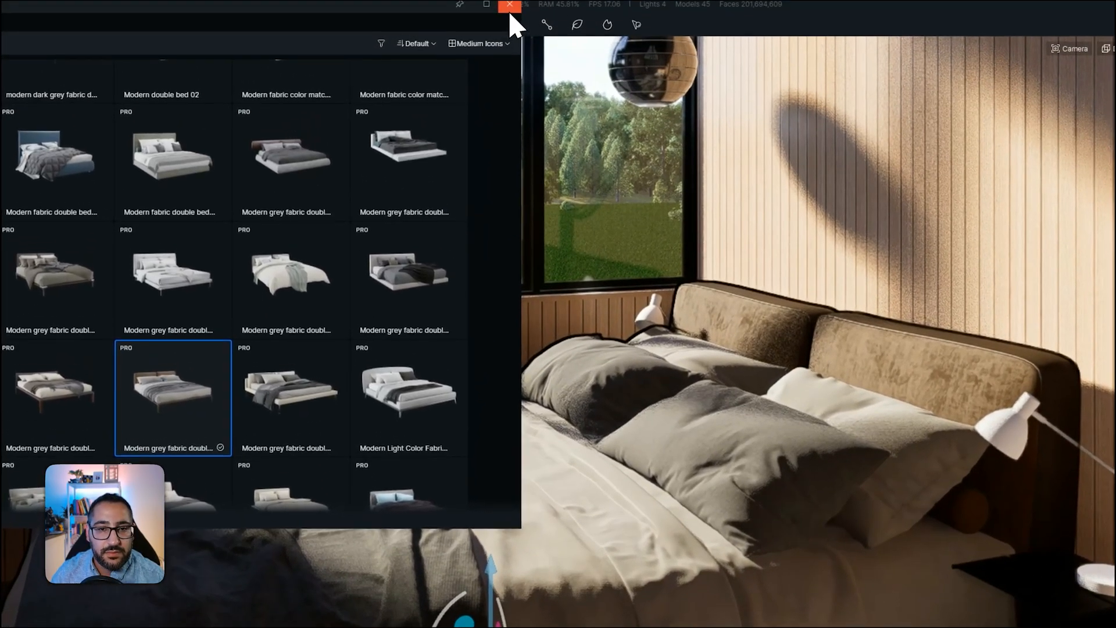
left_click(511, 11)
right_click_drag(597, 372, 599, 321)
key("a")
key("w")
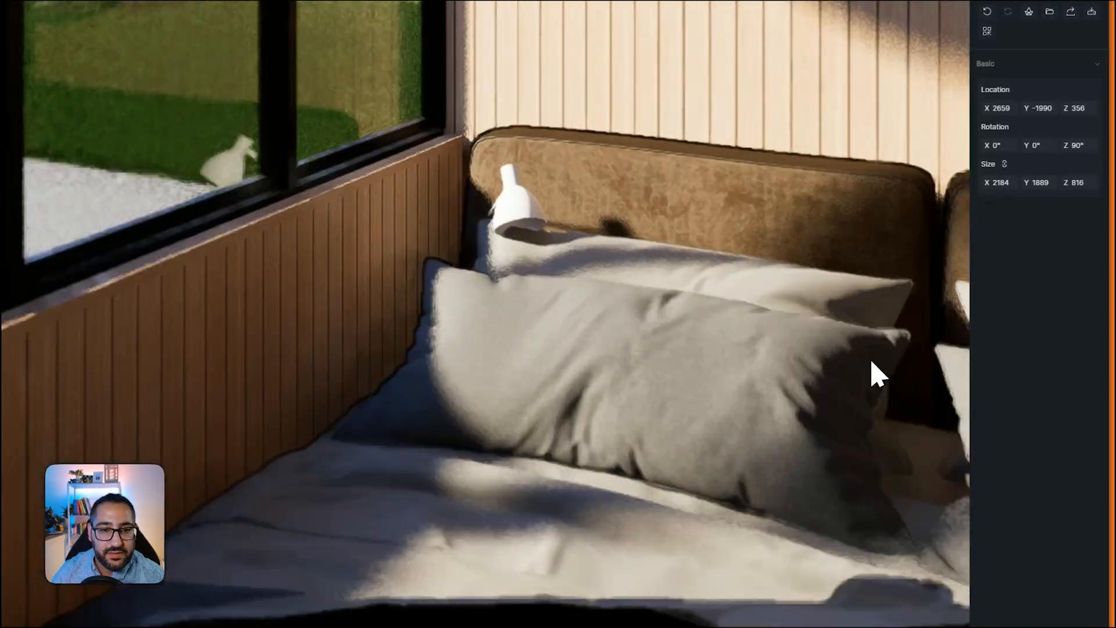
Scale the bed down uniformly to about 2004 x 1734 x 749 and shift it toward the headboard wall
key("s")
key("d")
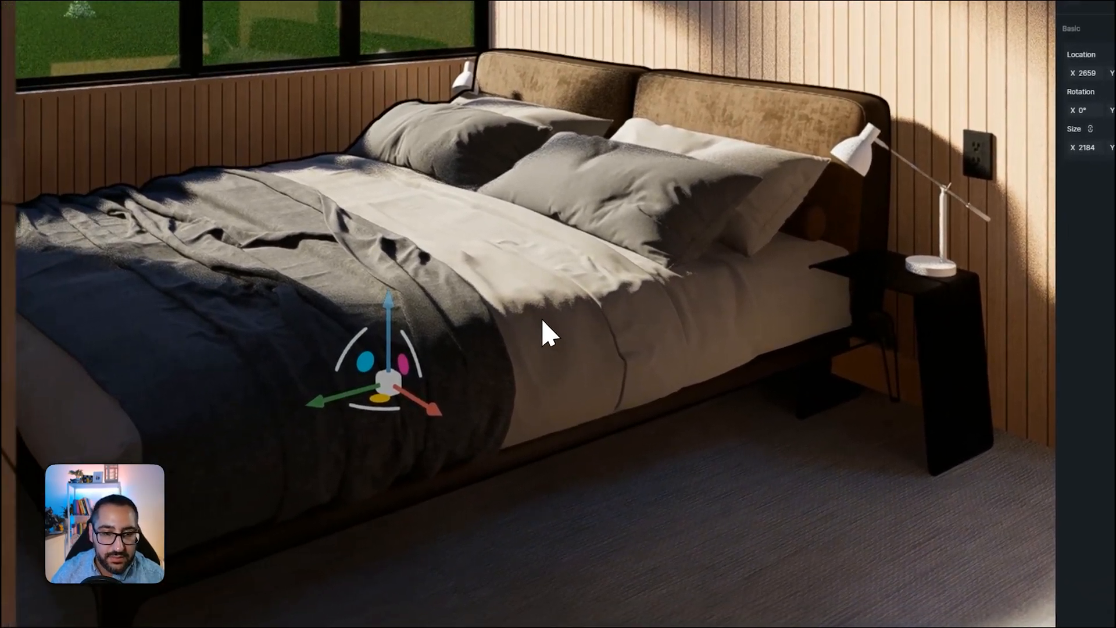
key("v")
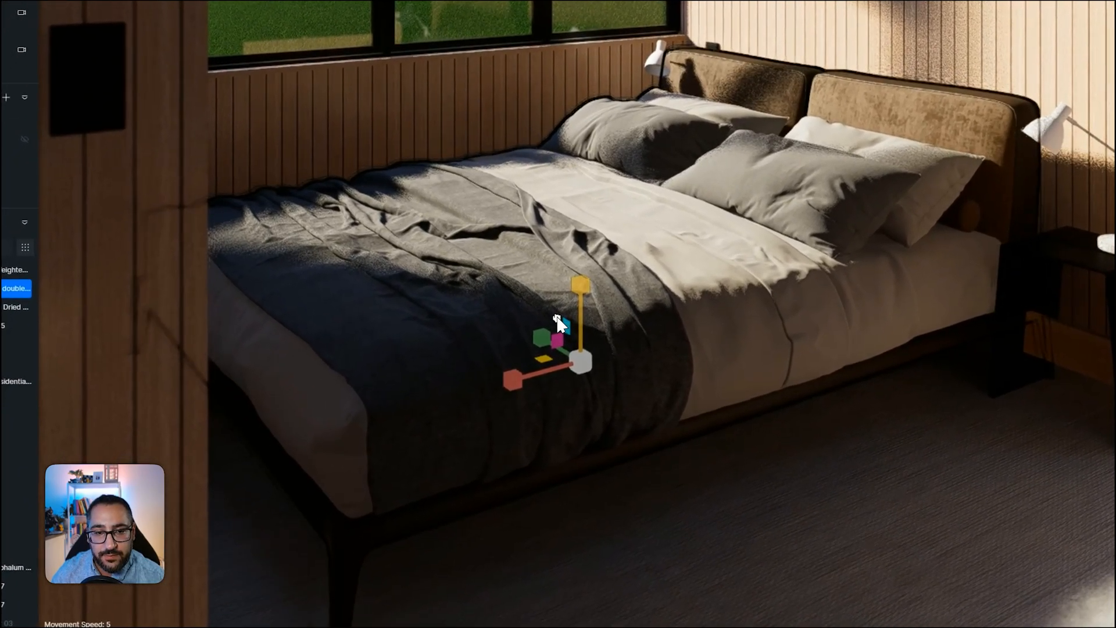
key("v")
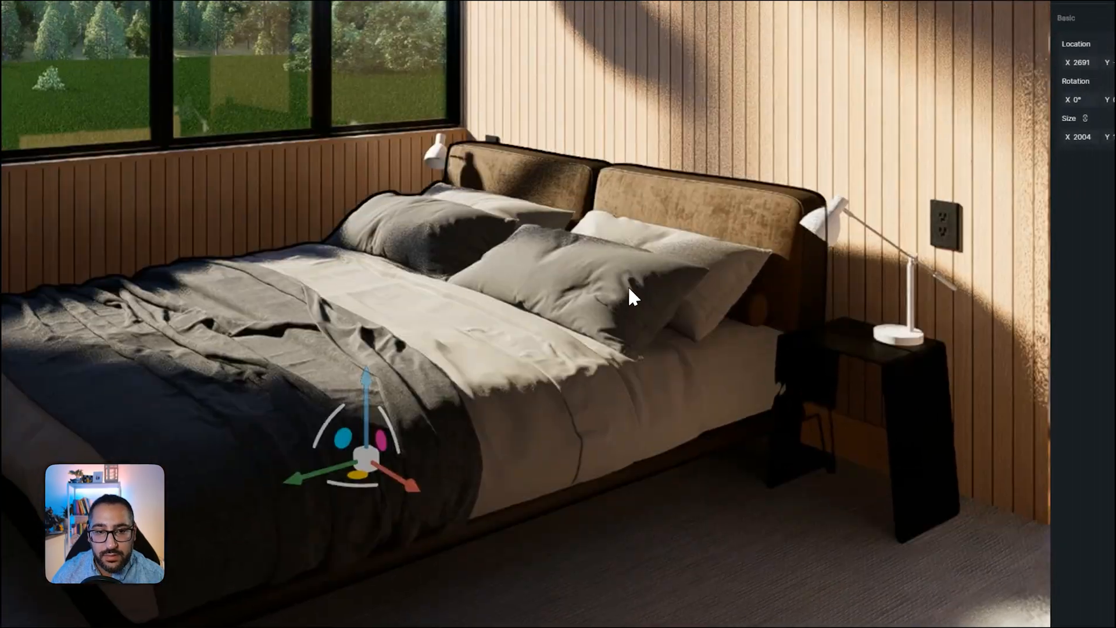
scroll(780, 165, "up", 4)
middle_click_drag(766, 345, 940, 380)
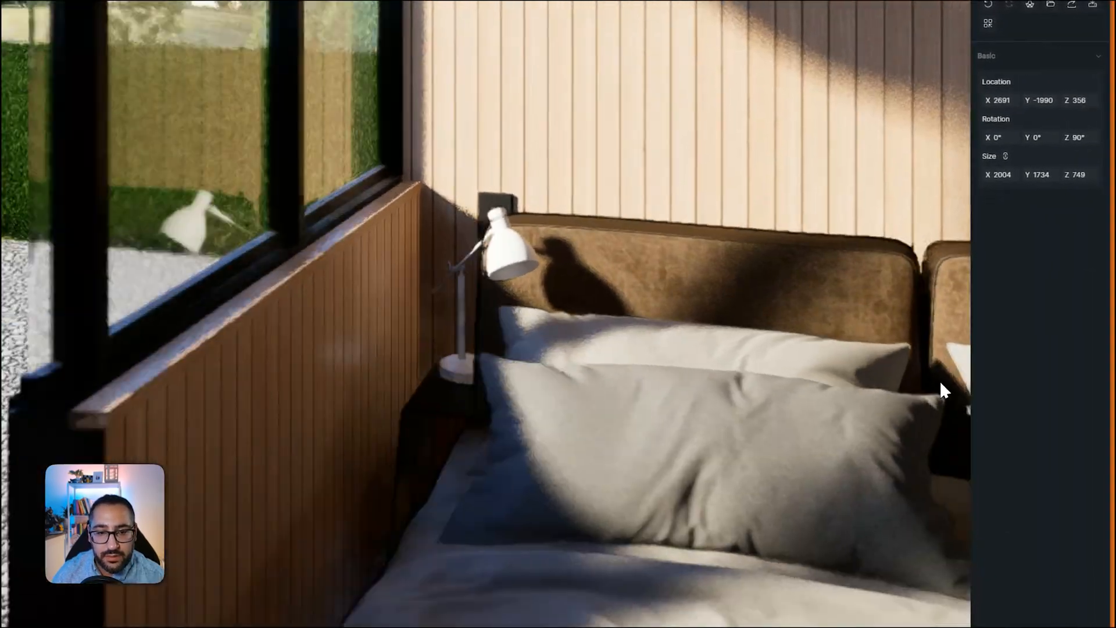
middle_click_drag(596, 333, 401, 325)
scroll(401, 326, "down", 5)
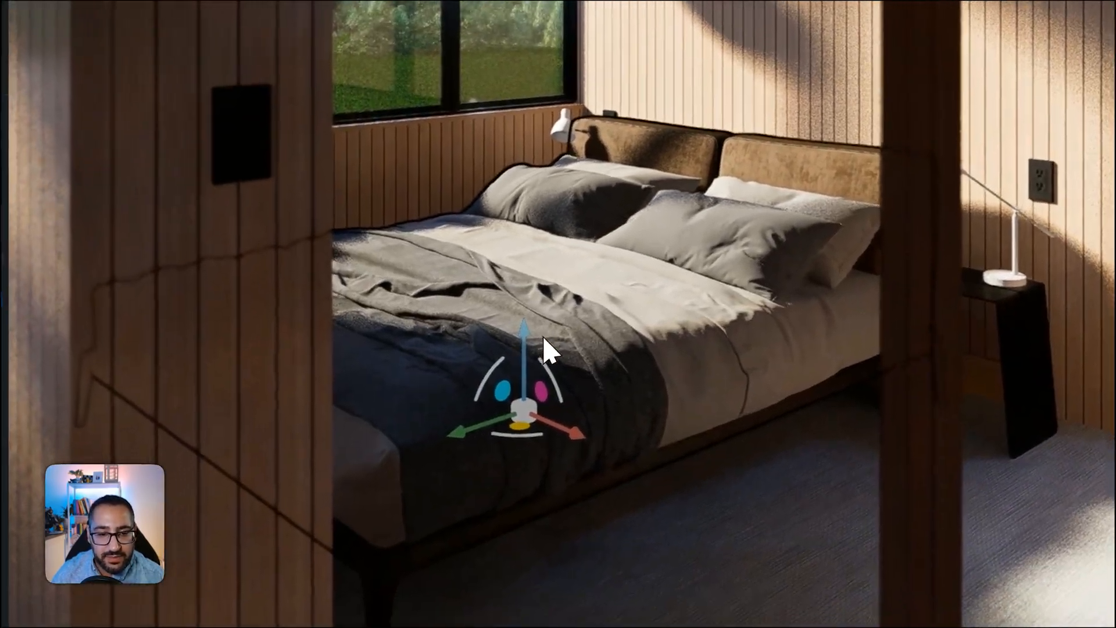
Shrink the bed uniformly to about 1841 x 1593 x 688 and position it at about X 2736, Y -2012 between the nightstands
key("v")
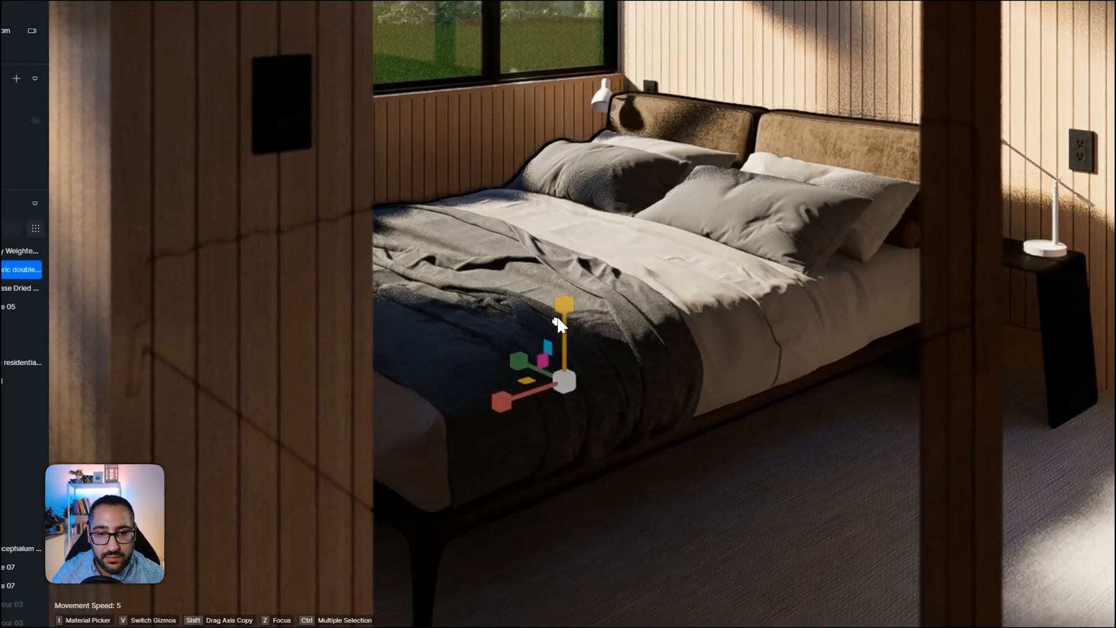
key("v")
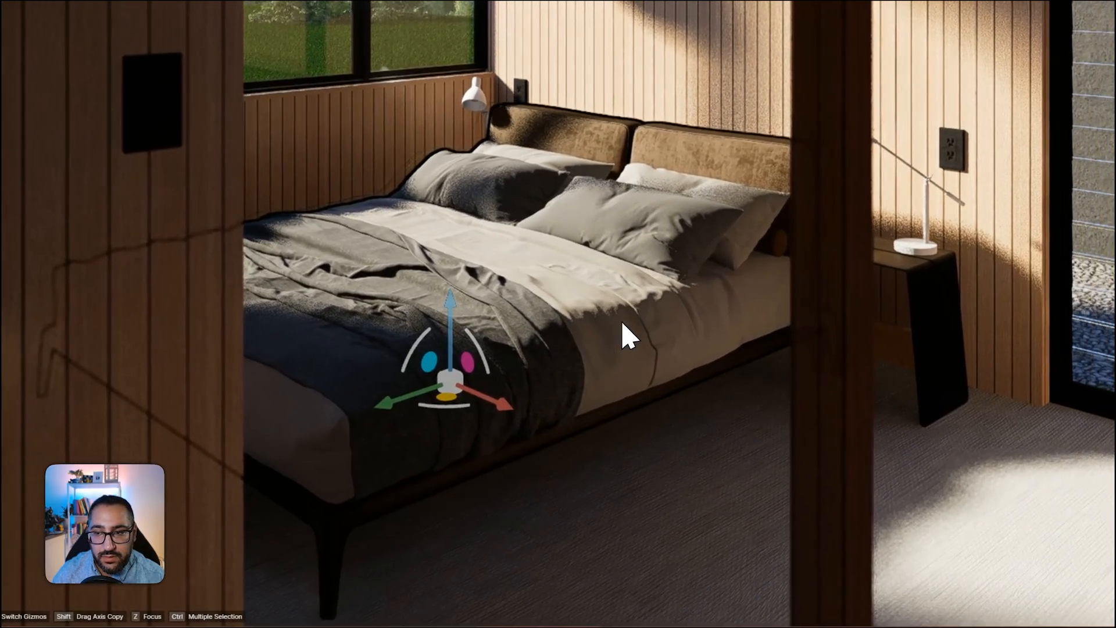
scroll(622, 322, "up", 3)
middle_click_drag(621, 323, 563, 346)
scroll(558, 319, "up", 4)
scroll(789, 383, "down", 3)
scroll(556, 346, "down", 4)
scroll(563, 347, "up", 2)
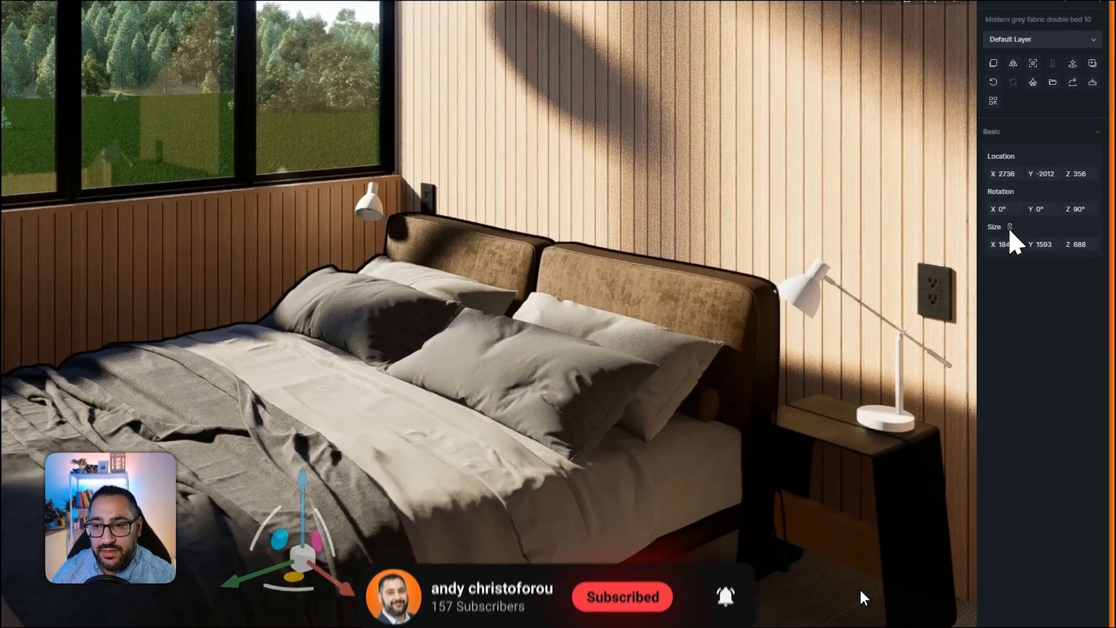
Unlink the bed's size proportions, set its Y size to 1400 and nudge the bed slightly along the X axis
left_click(1031, 223)
left_click(1060, 237)
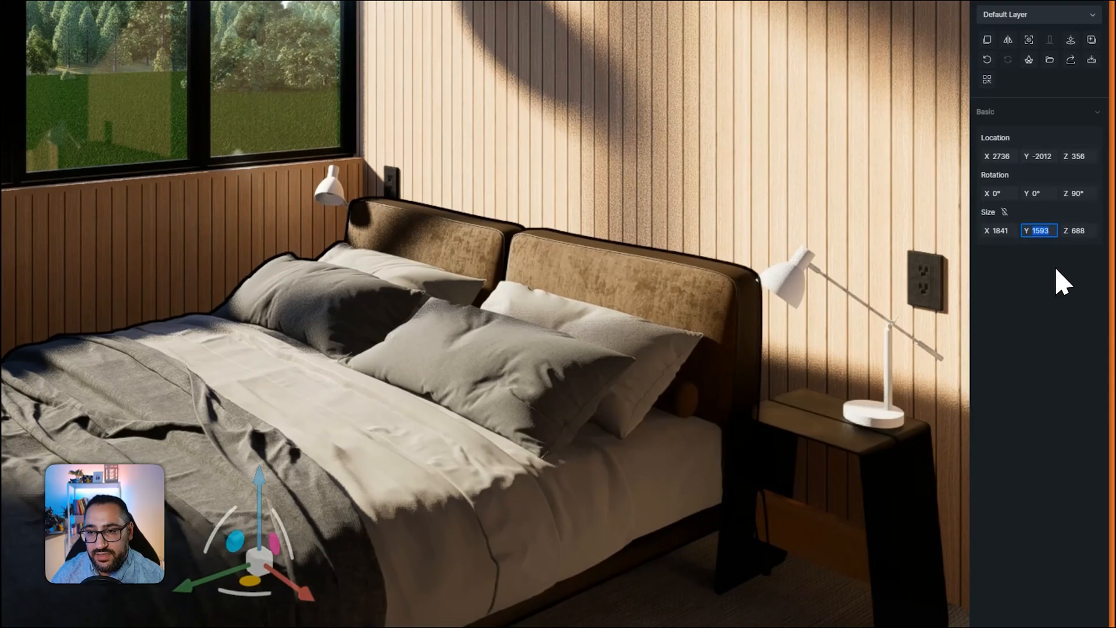
type("1400")
key("Return")
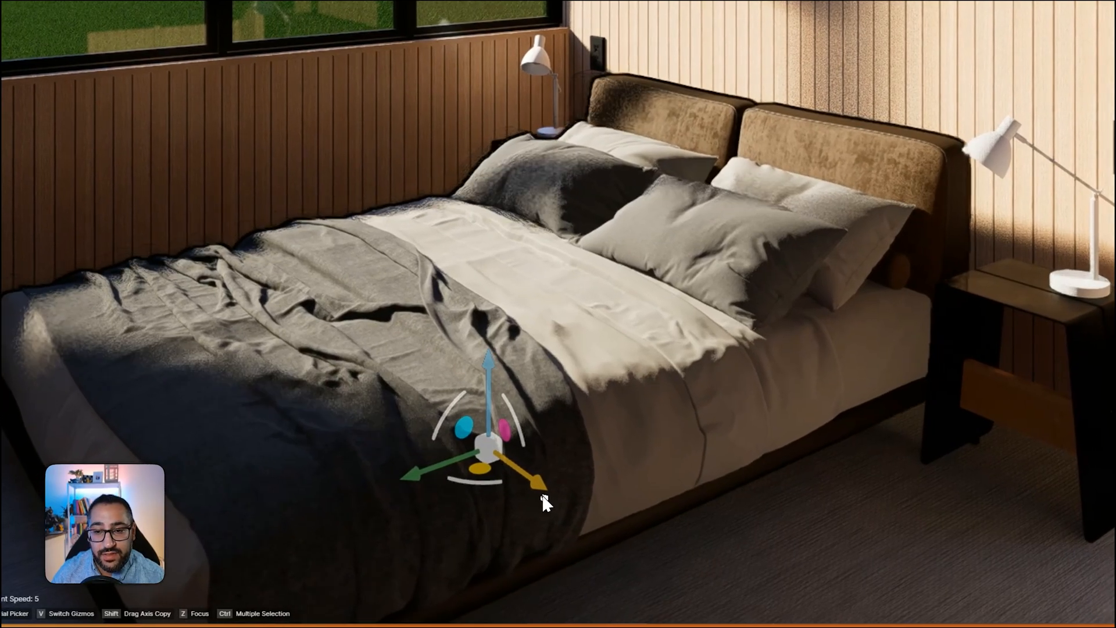
left_click_drag(541, 497, 536, 497)
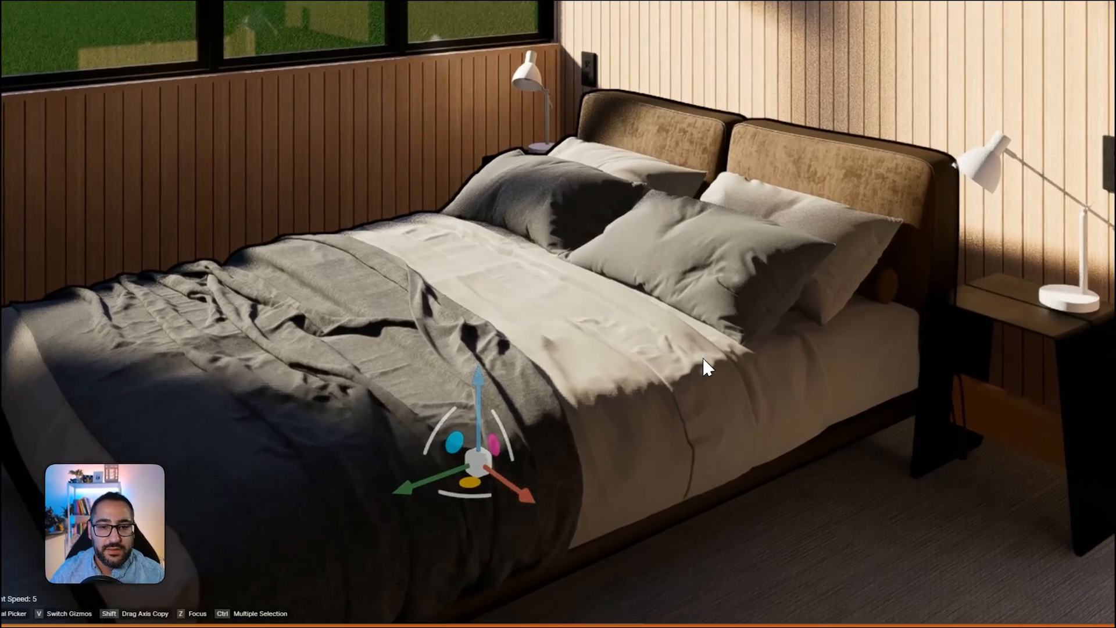
Turn off the camera's two-point perspective while viewing the nightstand in the window corner
key("w")
right_click_drag(662, 430, 821, 474)
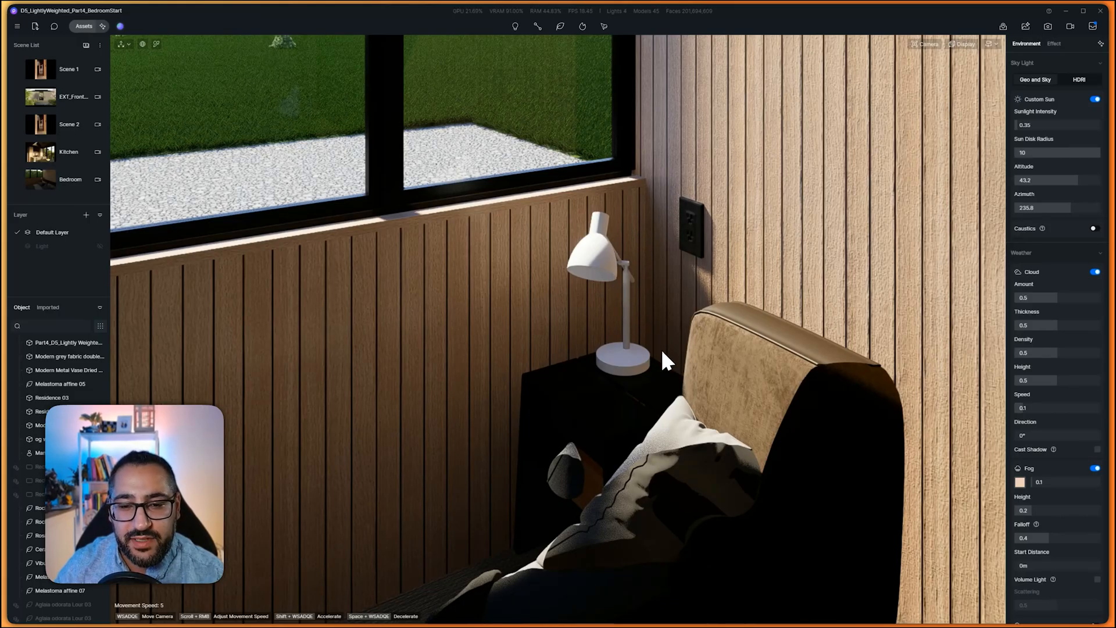
left_click(925, 44)
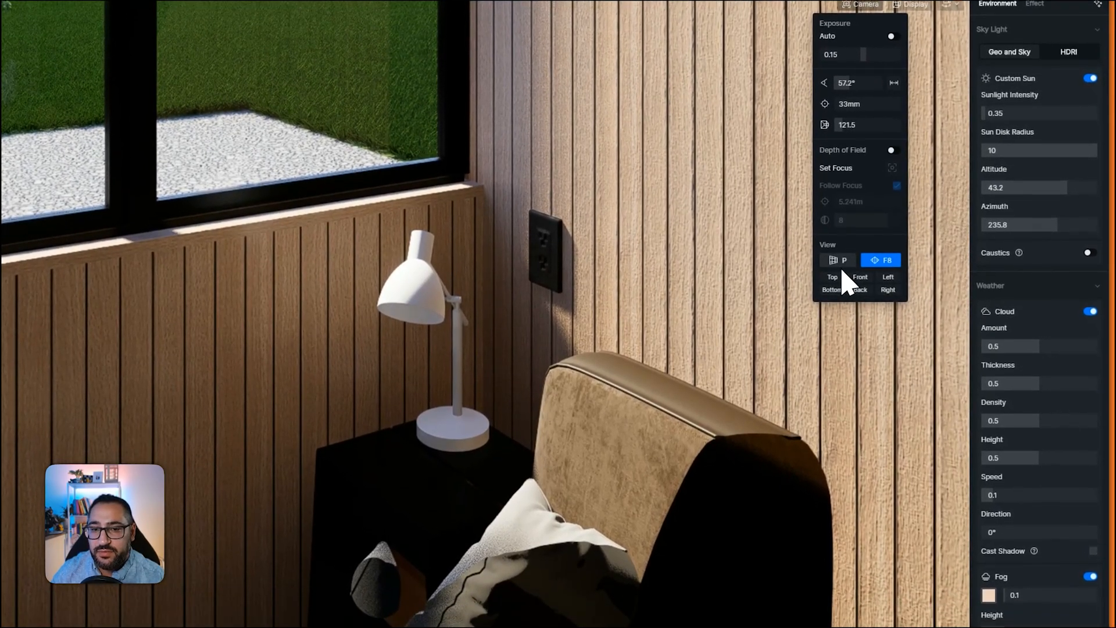
left_click(839, 285)
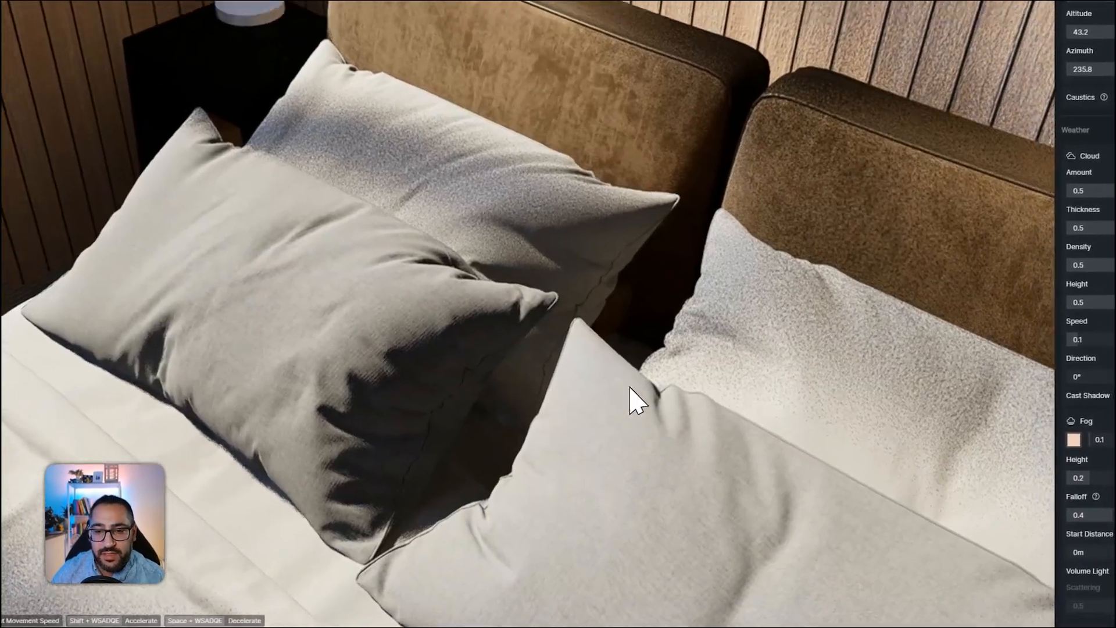
Pick the material of the bedside lamp's shade and open the Metal category of the online material library
right_click_drag(631, 388, 566, 317)
key("w")
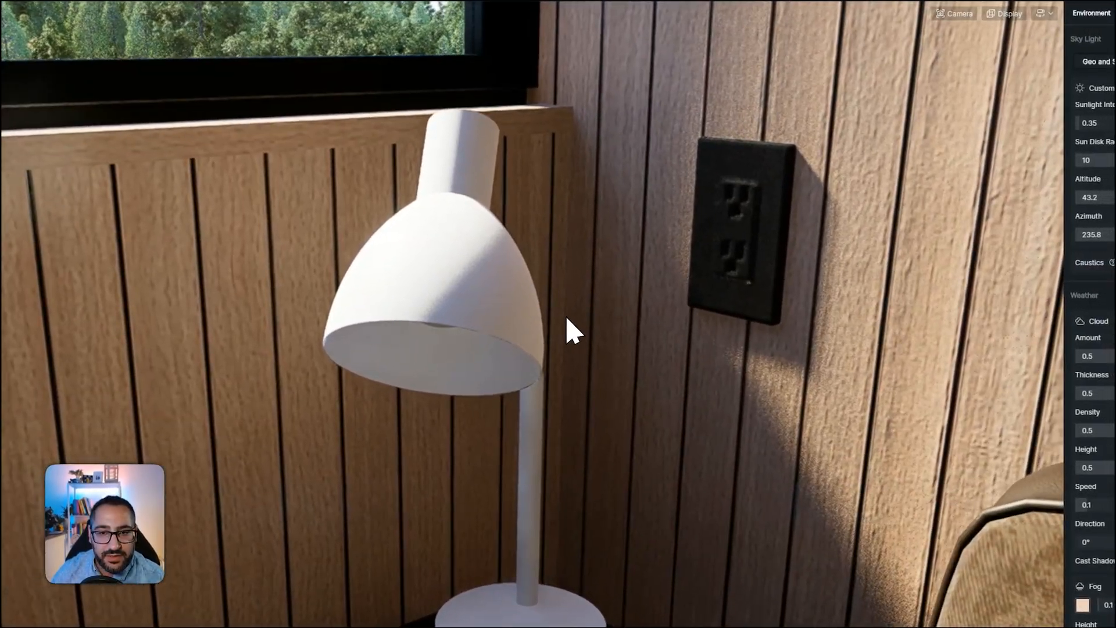
key("i")
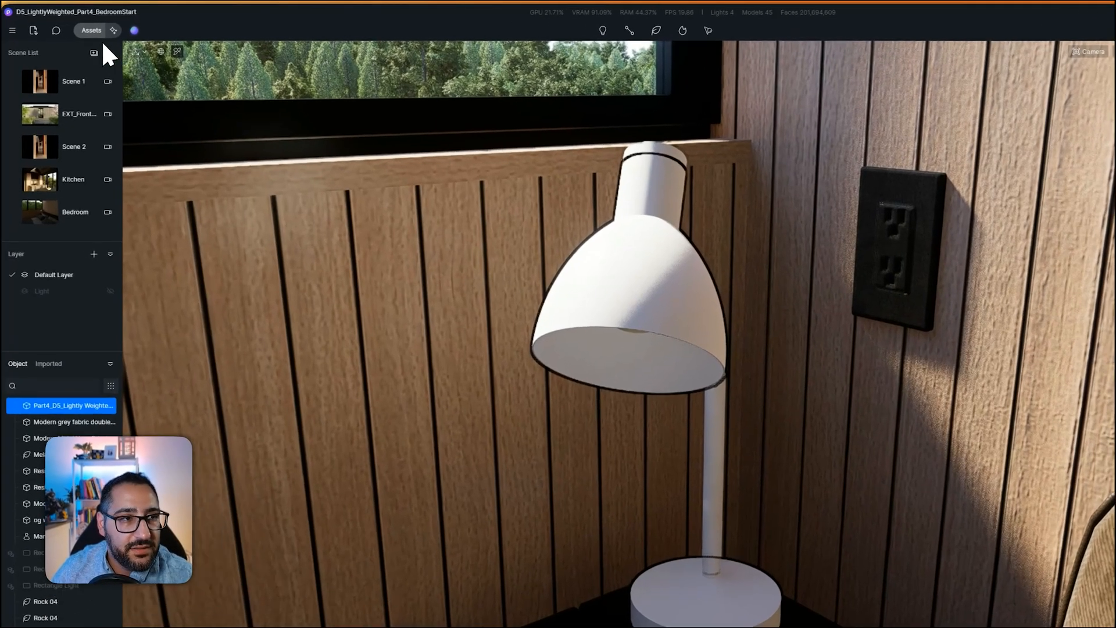
left_click(83, 26)
left_click(57, 100)
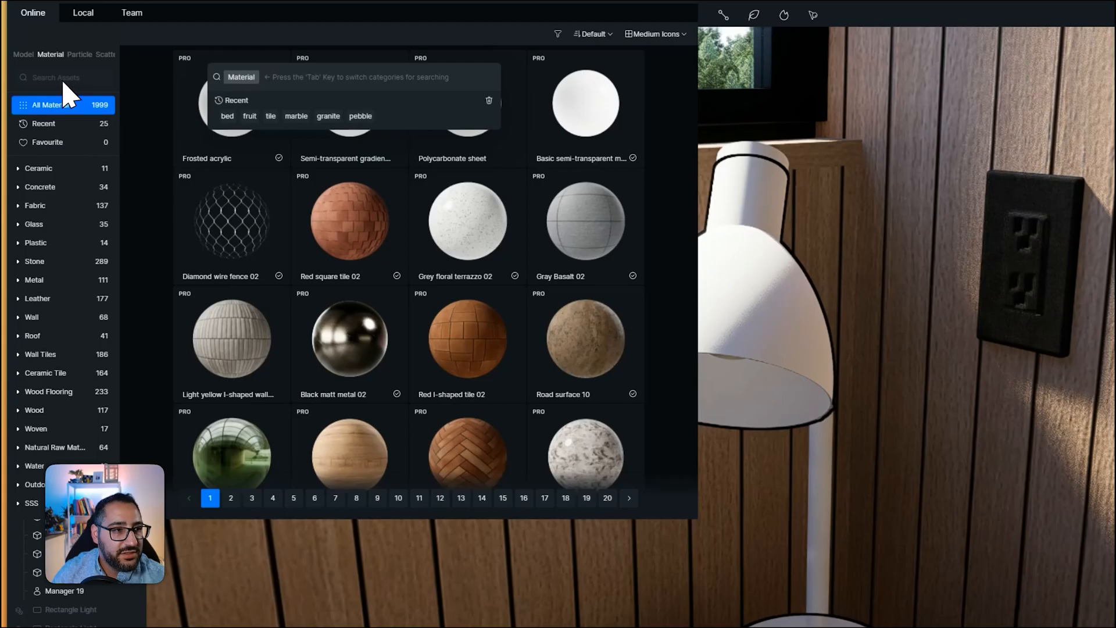
left_click(78, 279)
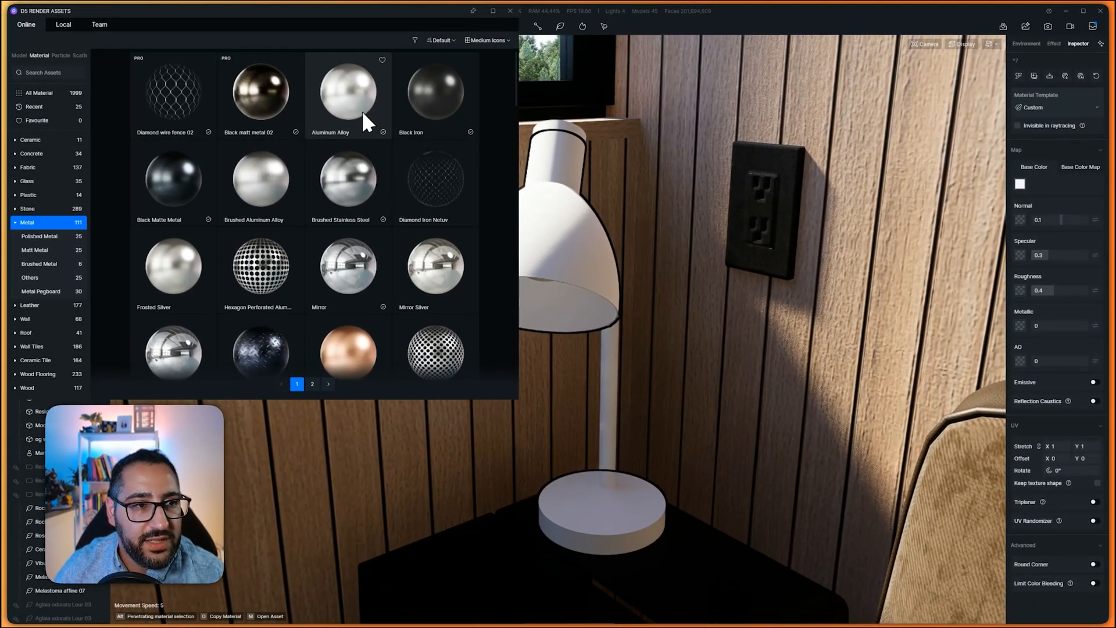
Apply Aluminum Alloy to the bedside lamp's shade and set its metallic value to 0.57 and roughness to 0.71
left_click_drag(364, 110, 573, 238)
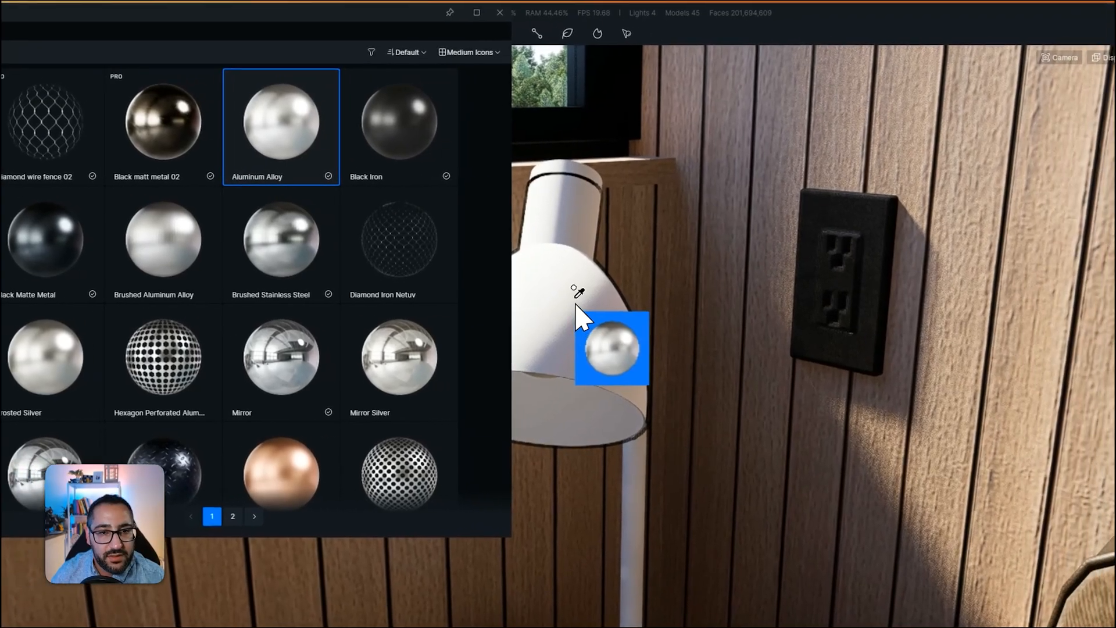
left_click_drag(563, 311, 567, 321)
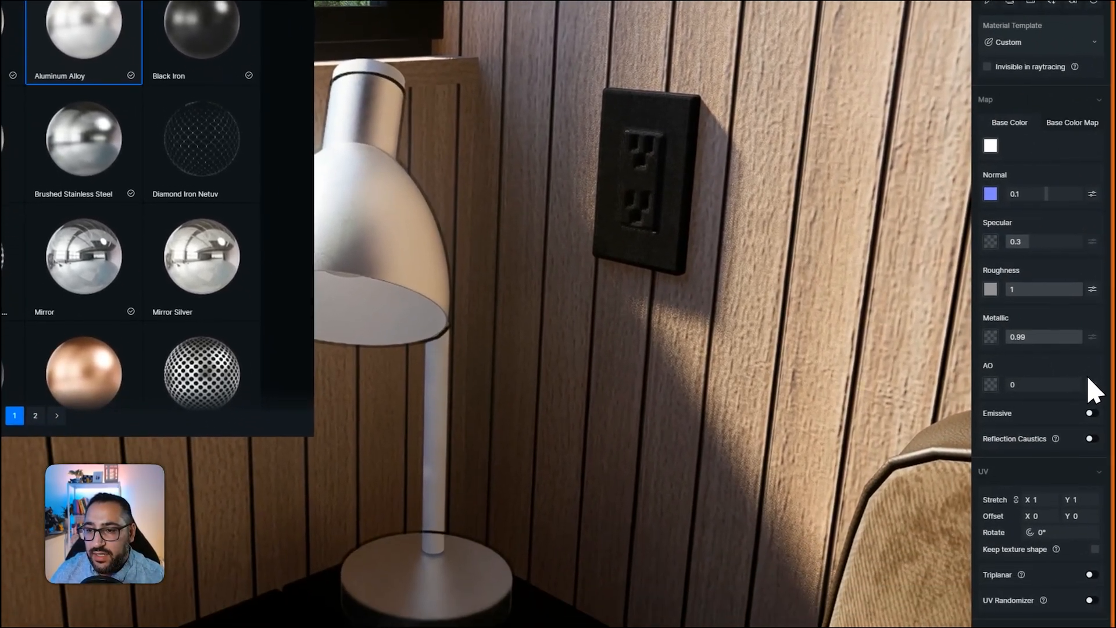
mouse_move(1046, 330)
left_mouse_down()
mouse_move(1033, 333)
mouse_move(1048, 330)
left_mouse_up()
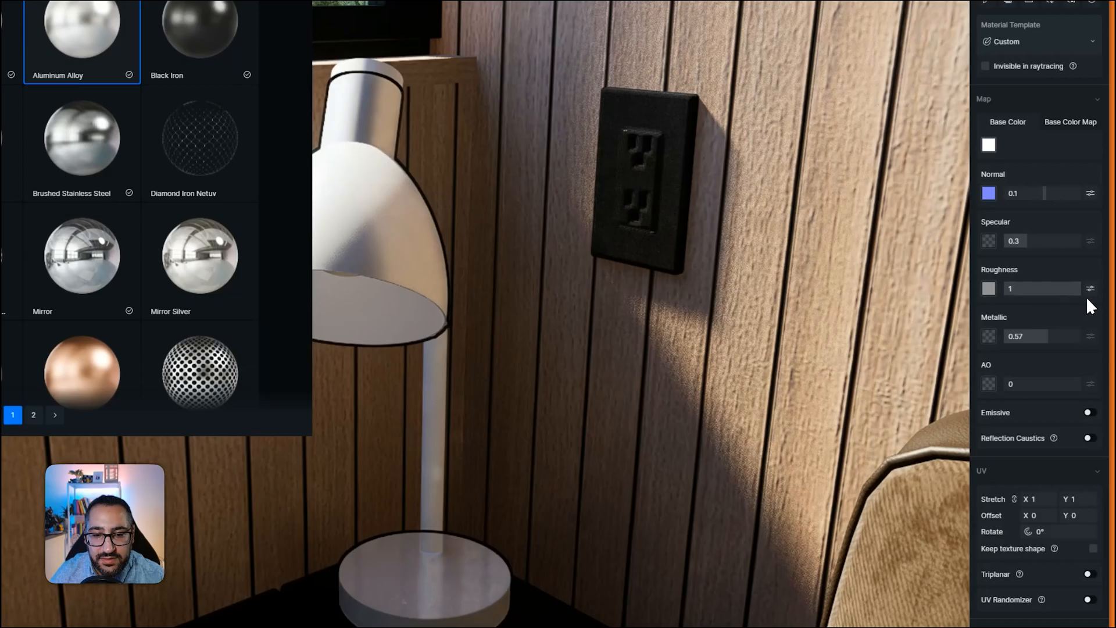
left_click_drag(1092, 301, 1072, 301)
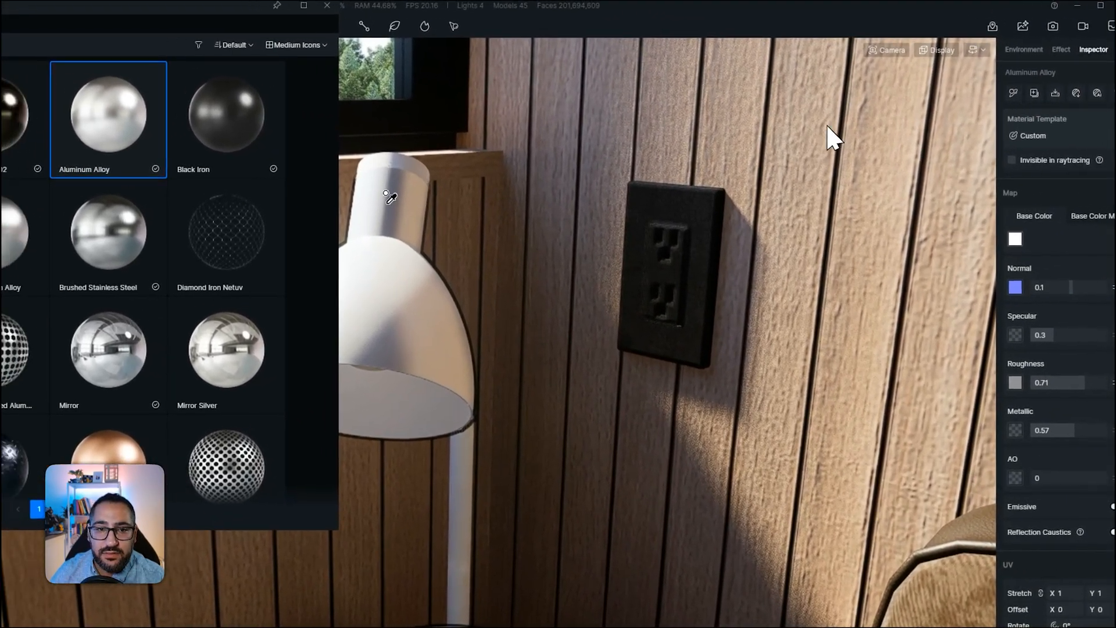
Apply Aluminum Alloy to the bedside lamp's stem and turn on Emissive for its bulb material, closing the asset library
left_click_drag(201, 114, 592, 402)
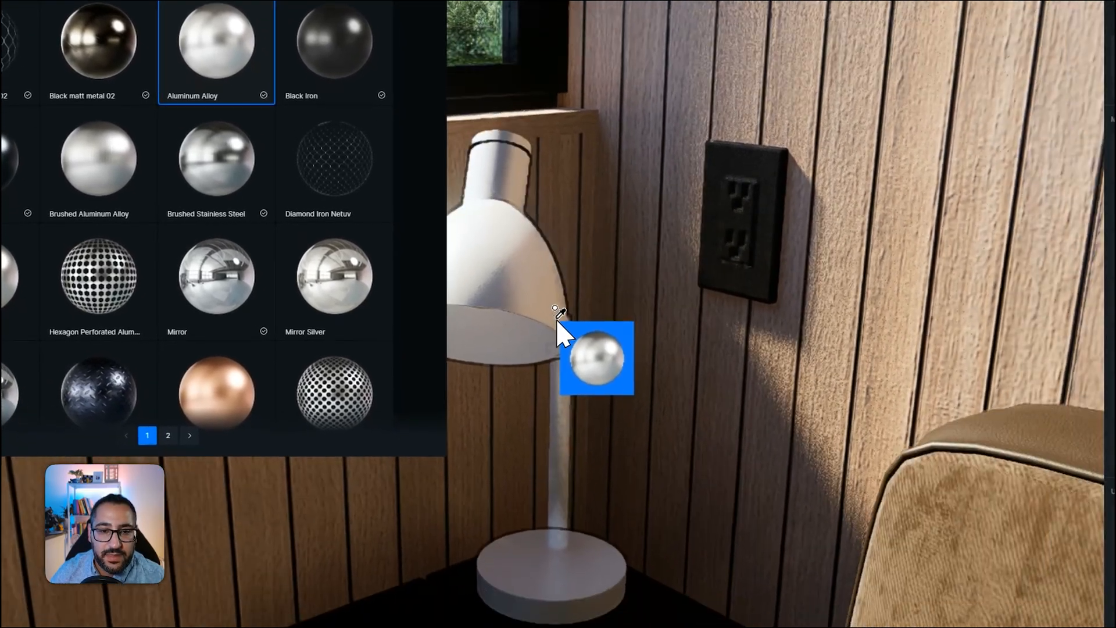
mouse_move(557, 321)
left_mouse_down()
mouse_move(556, 296)
mouse_move(557, 318)
left_mouse_up()
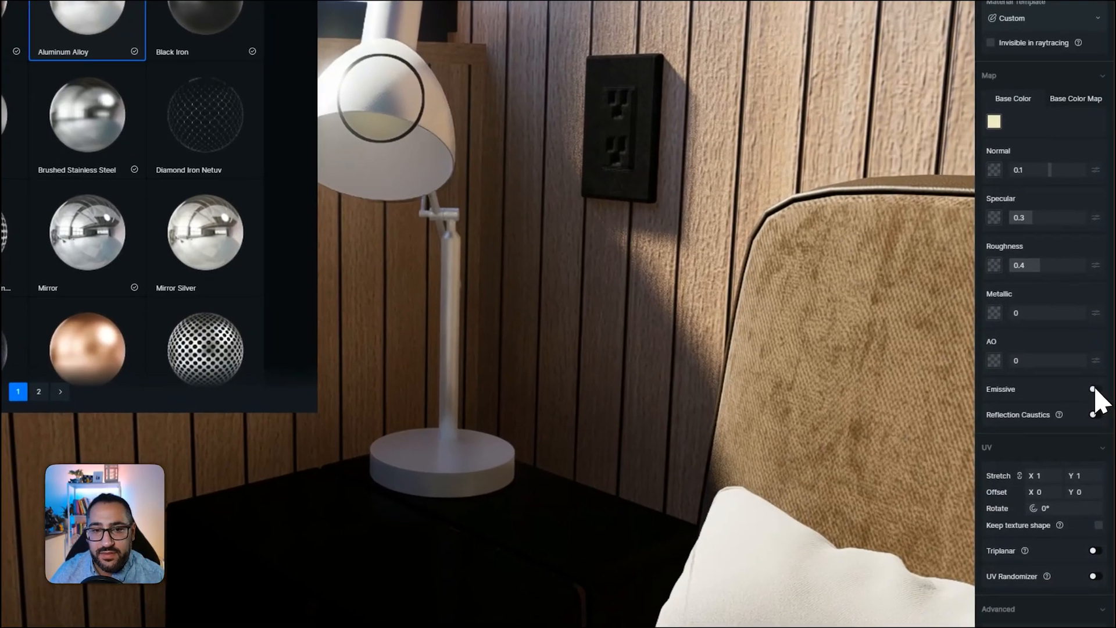
left_click(1094, 390)
scroll(673, 267, "down", 5)
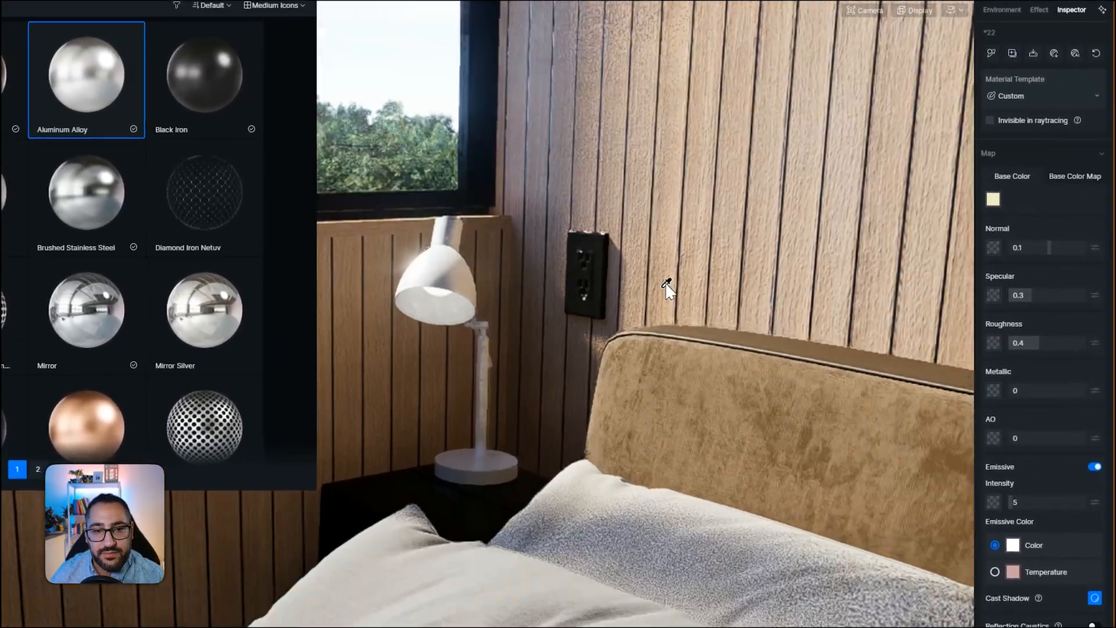
right_click_drag(667, 281, 576, 313)
scroll(575, 313, "down", 2)
left_click(489, 10)
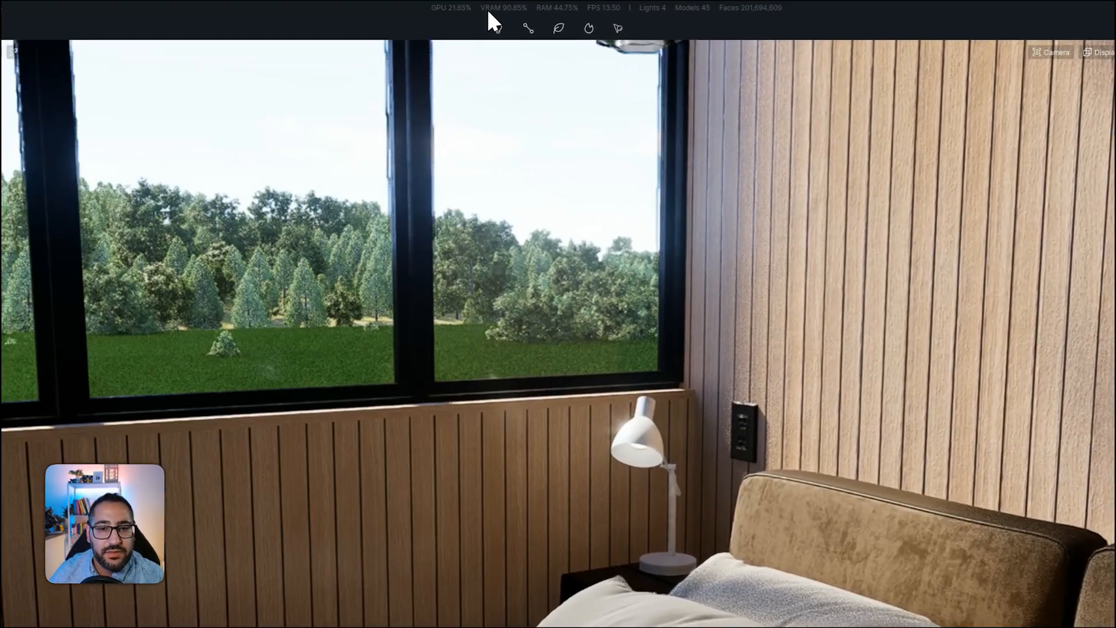
Pick the material of the round pendant light's shade and change its material template to Custom
right_click_drag(660, 319, 590, 258)
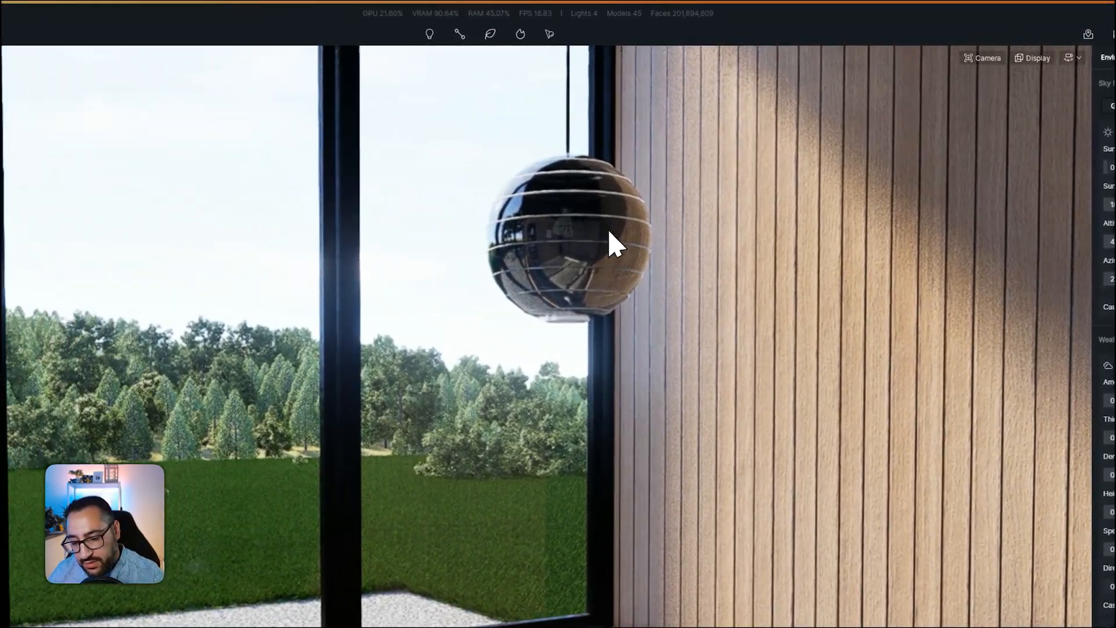
left_click(519, 225)
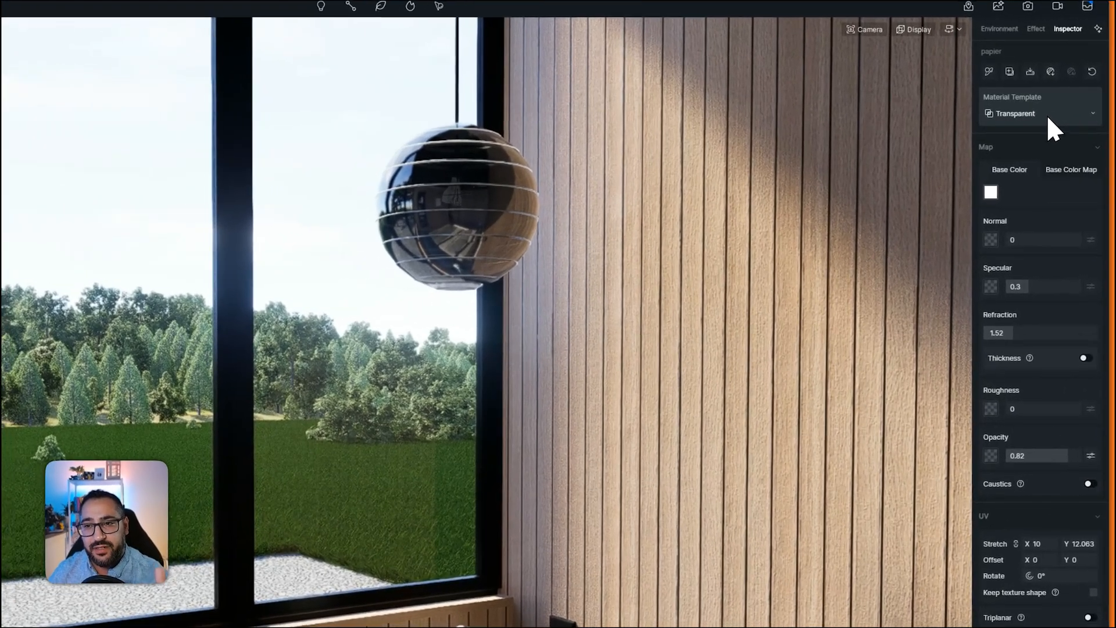
left_click(1059, 108)
left_click(1058, 132)
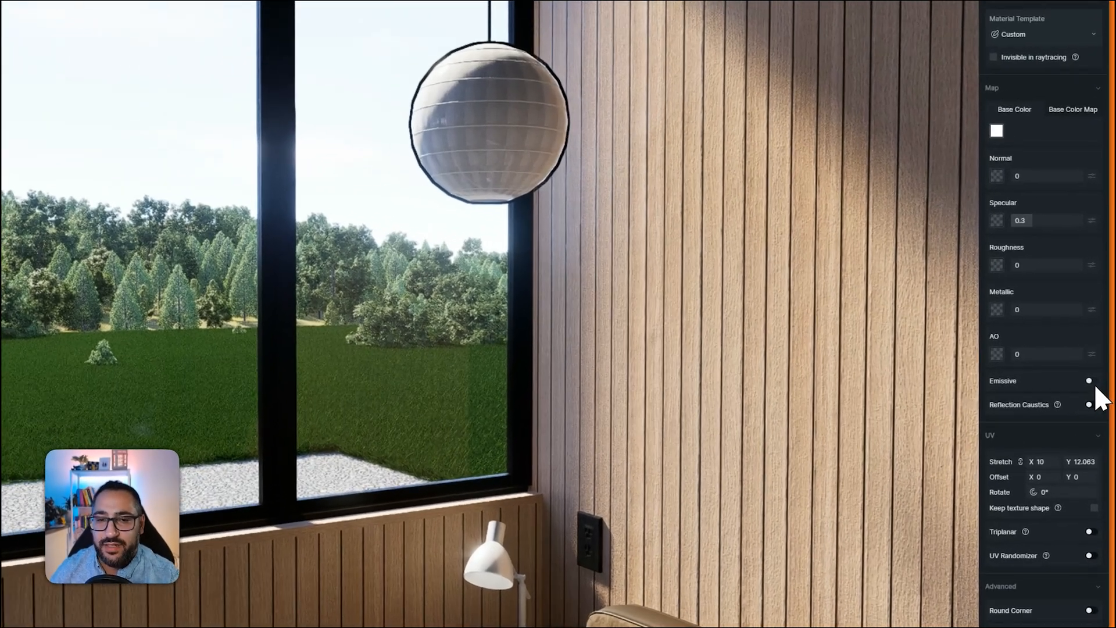
Turn on Emissive for the pendant shade's material and adjust its emissive intensity
left_click(1093, 381)
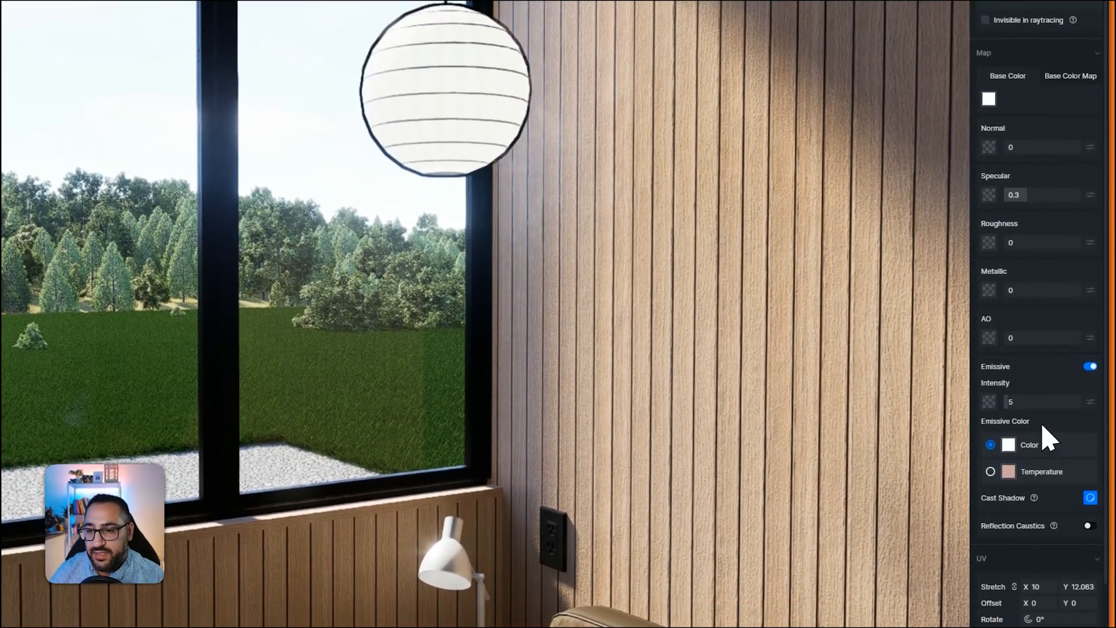
left_click_drag(1017, 406, 1030, 408)
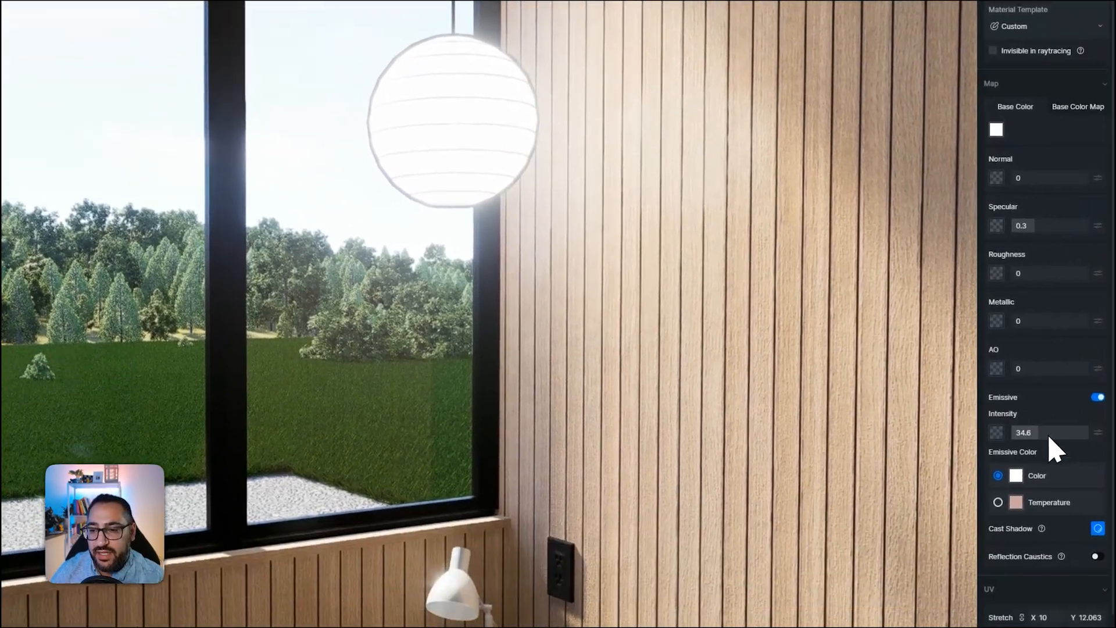
left_click_drag(1088, 553, 1070, 557)
left_click_drag(1014, 411, 1010, 411)
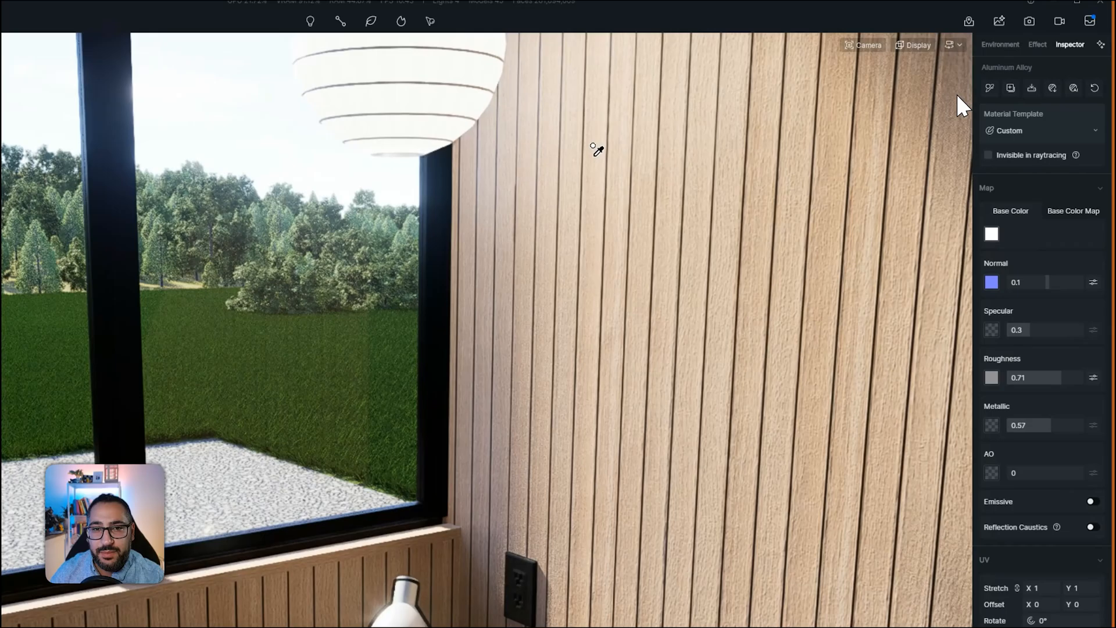
left_click(593, 119)
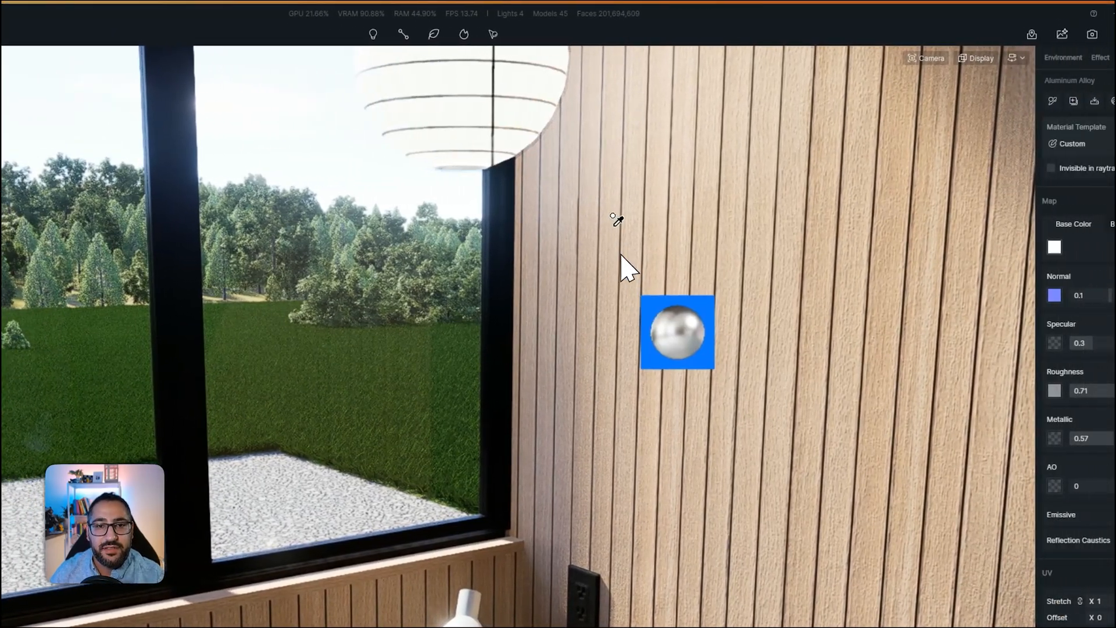
right_click_drag(620, 255, 645, 194)
key("Escape")
right_click_drag(658, 239, 599, 106)
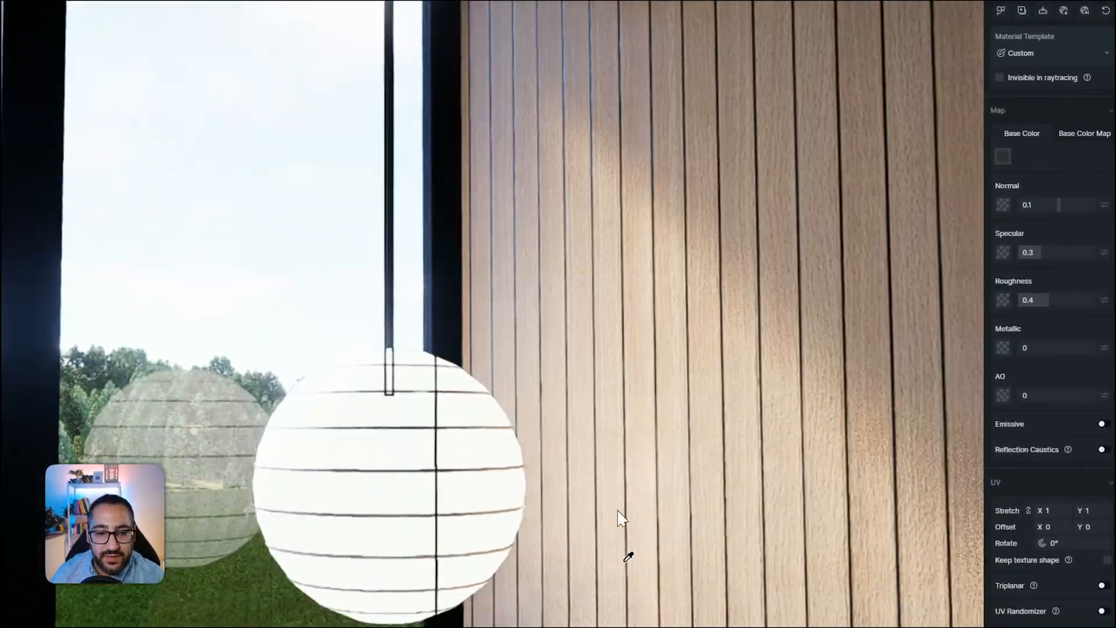
Copy the Aluminum Alloy material from the bedside lamp's shade and apply it to the pendant light's cord
right_click_drag(617, 510, 713, 559)
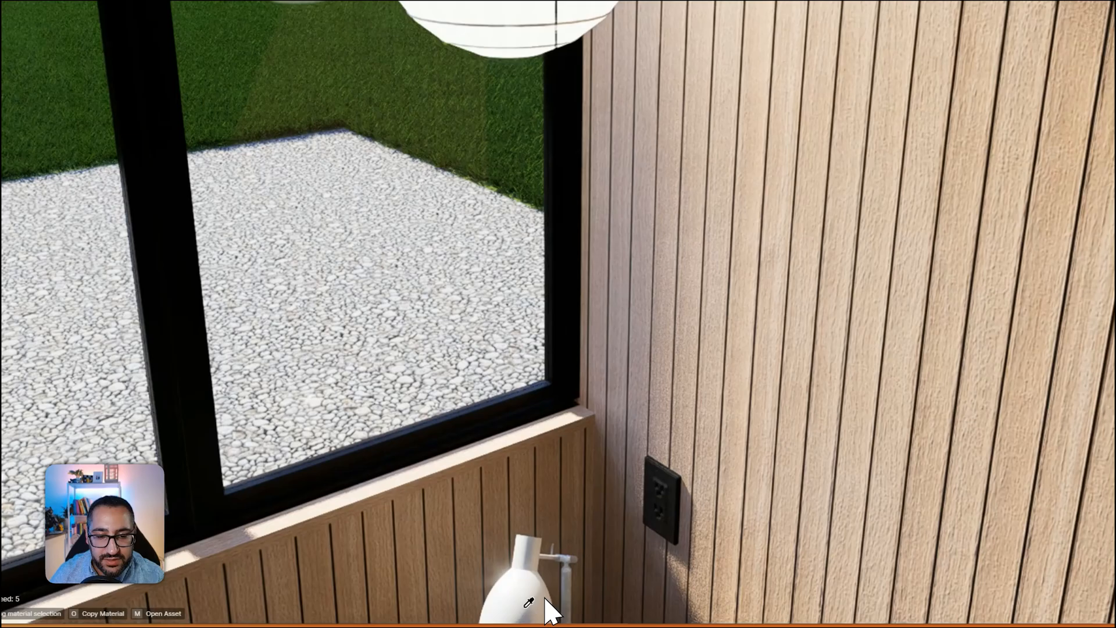
left_click(533, 604)
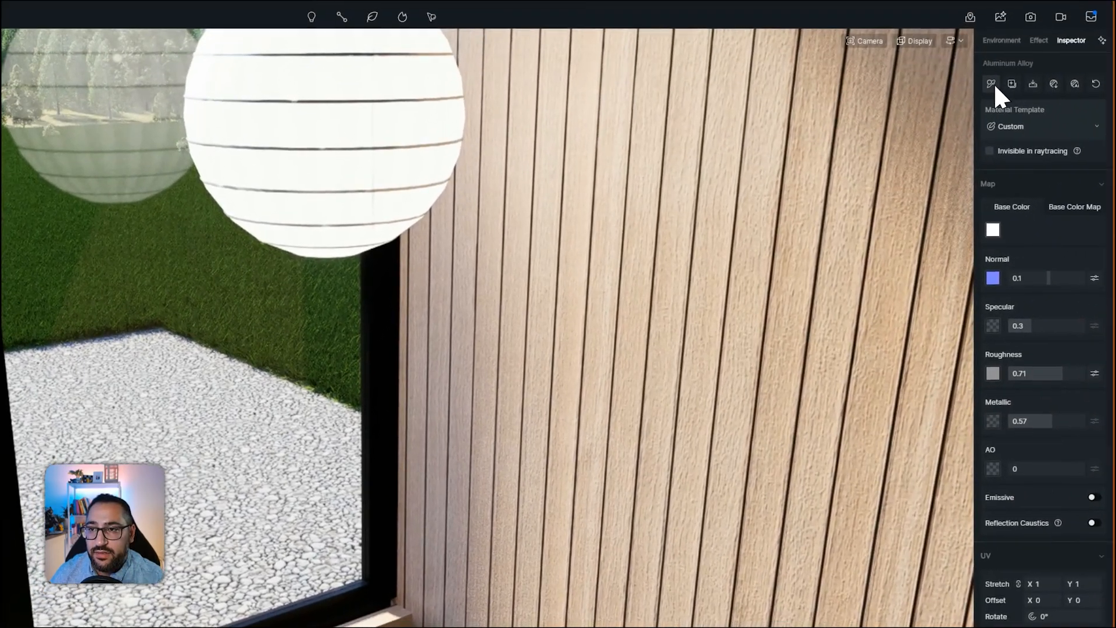
left_click(993, 83)
right_click_drag(592, 372, 616, 112)
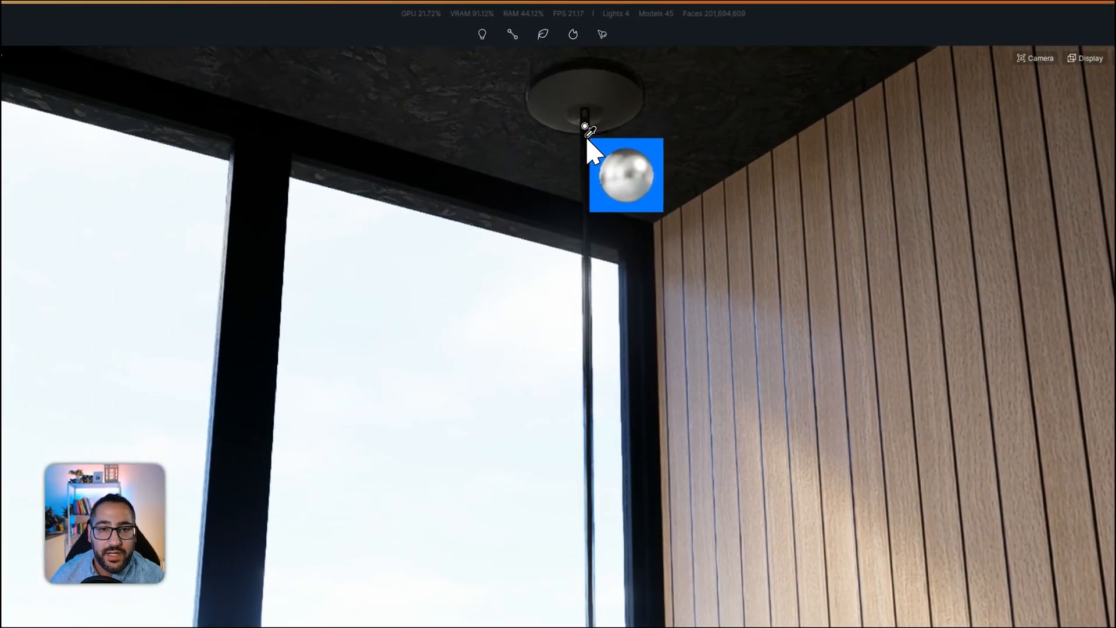
left_click(574, 156)
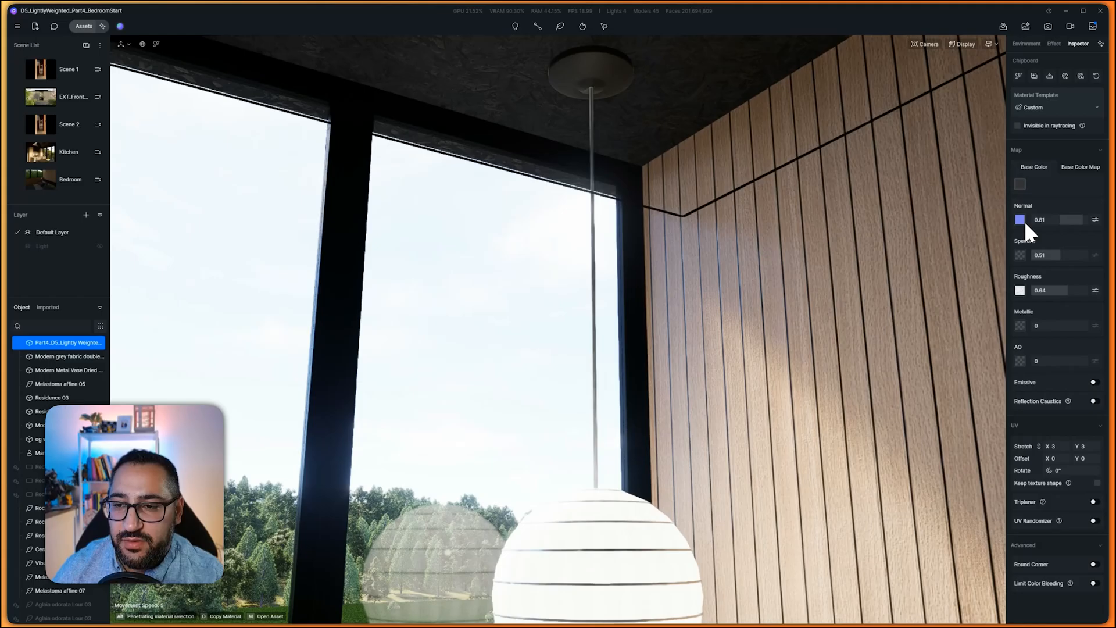
Darken the pendant cord's base color to HSV value 29 and copy its material onto the pendant's ceiling canopy
left_click(1019, 184)
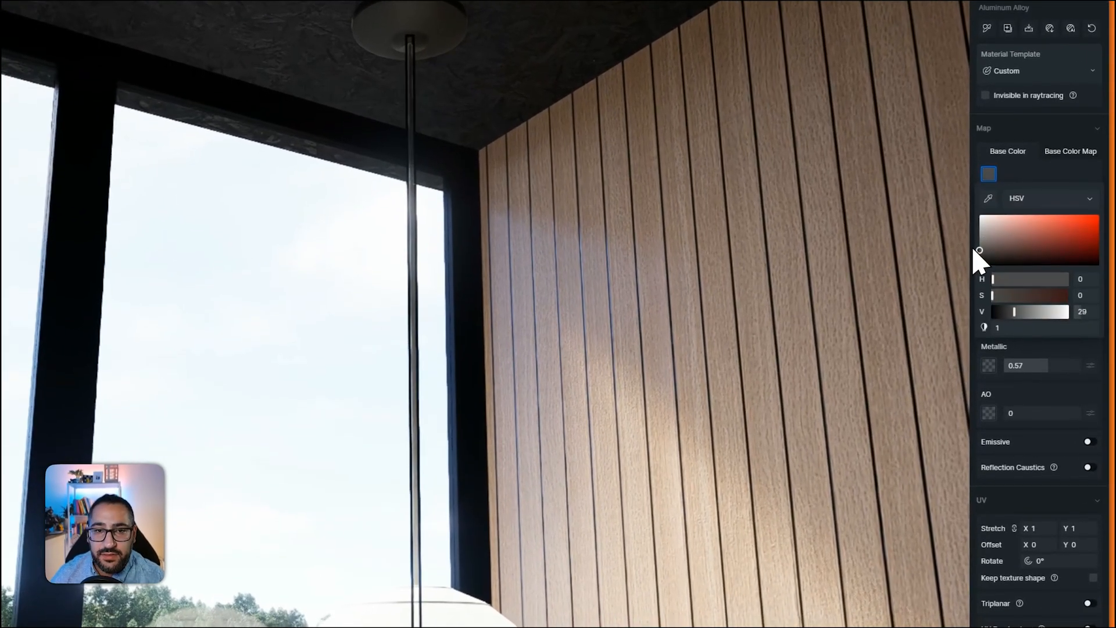
left_click(987, 28)
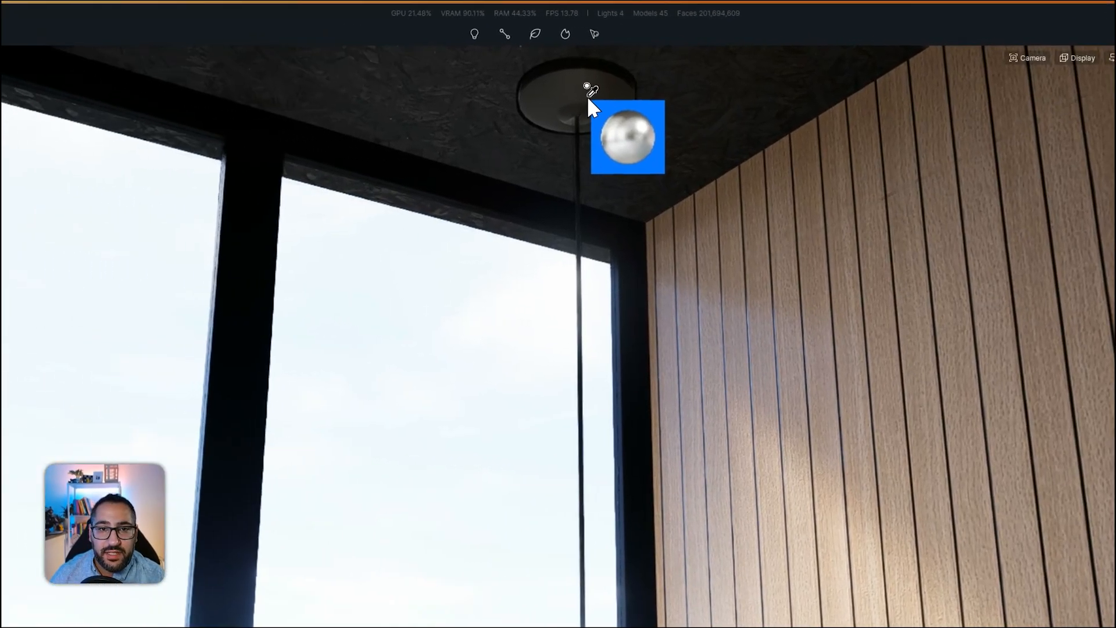
left_click(425, 22)
left_click(623, 109)
right_click_drag(650, 235, 665, 133)
scroll(665, 133, "up", 3)
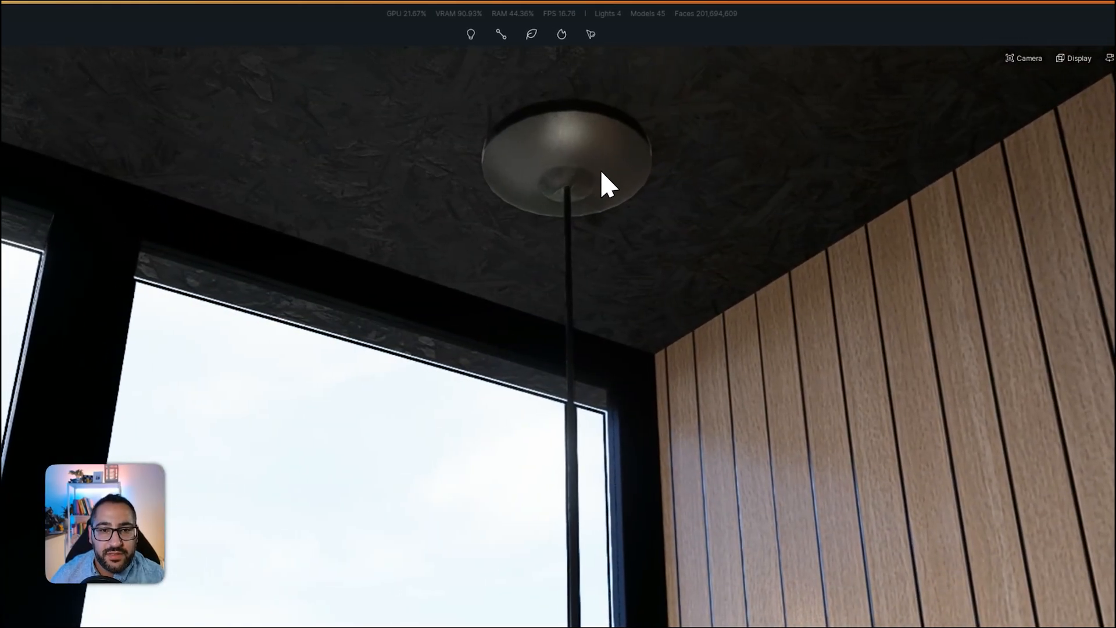
scroll(602, 172, "down", 3)
right_click_drag(601, 172, 561, 331)
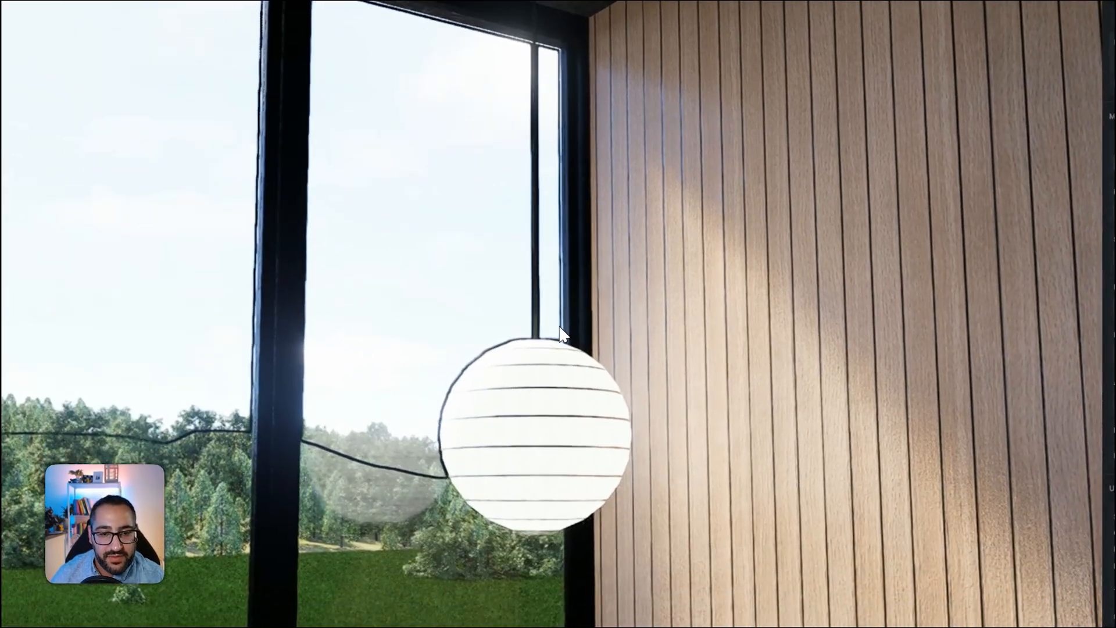
Pick the cloth material of the front pillows on the bed and set its base color to pure white, HSV value 100
middle_click_drag(561, 331, 555, 326)
key("q")
right_click_drag(555, 326, 573, 383)
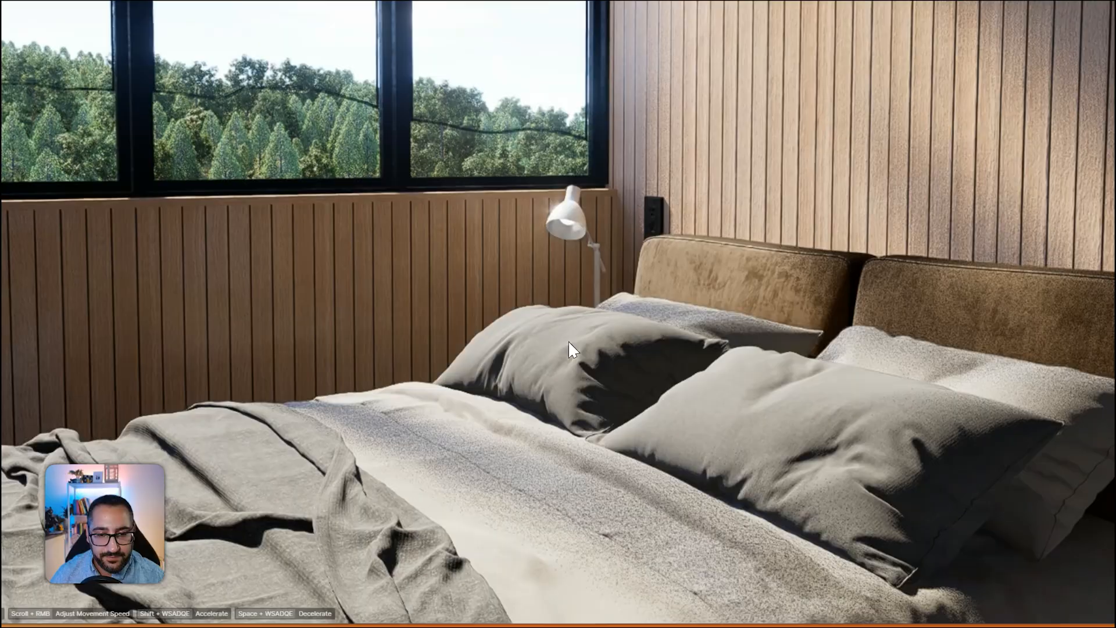
scroll(568, 342, "down", 2)
scroll(570, 321, "down", 3)
scroll(573, 384, "up", 3)
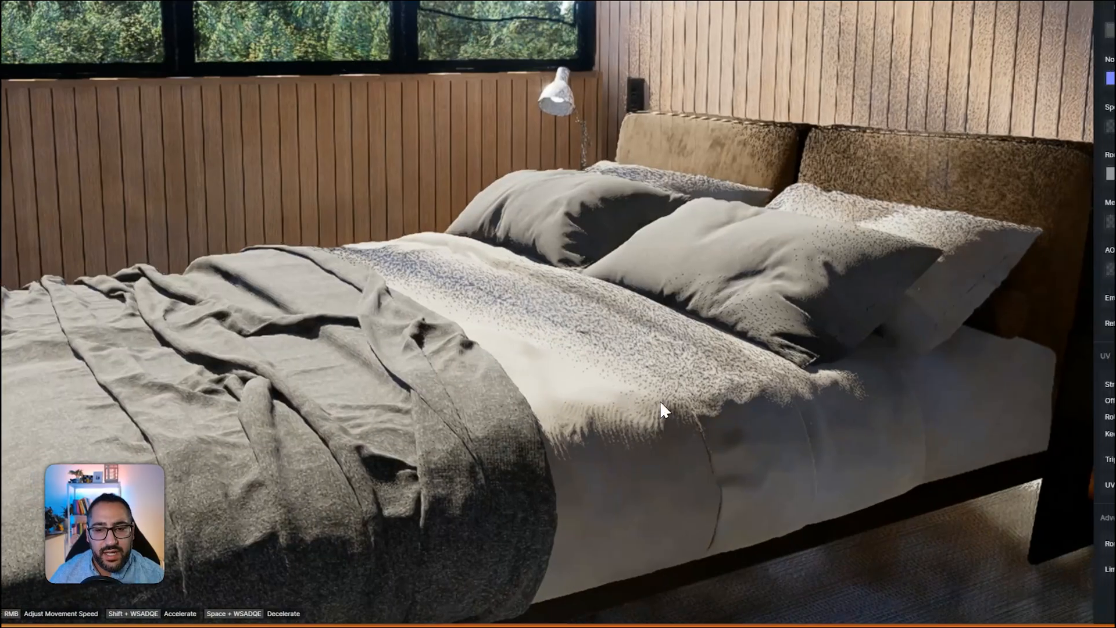
right_click_drag(660, 402, 715, 432)
key("a")
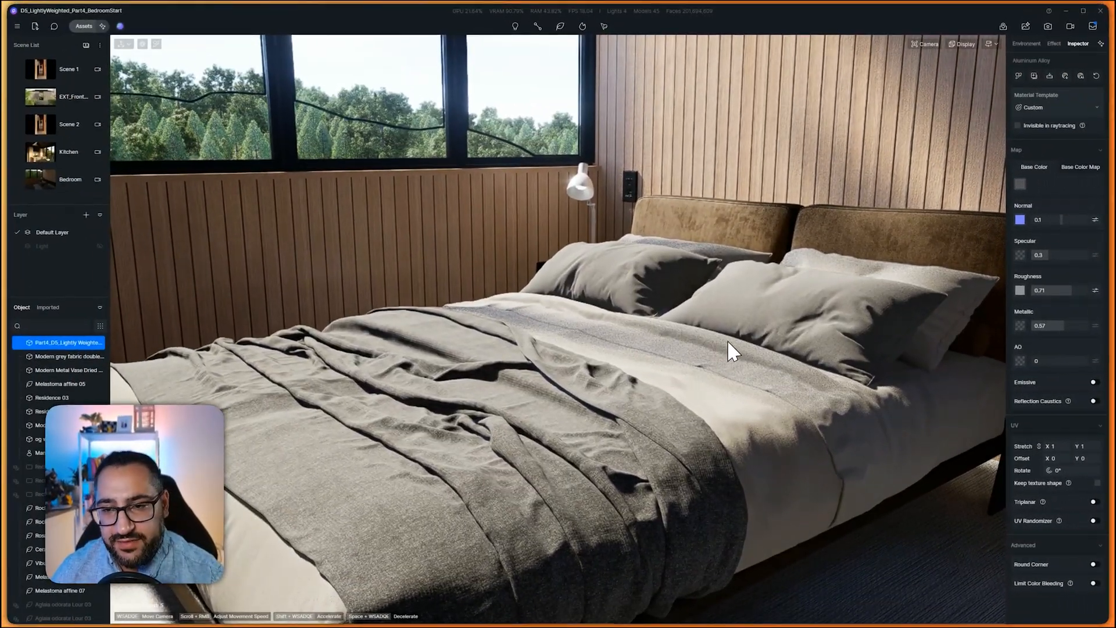
left_click(755, 361)
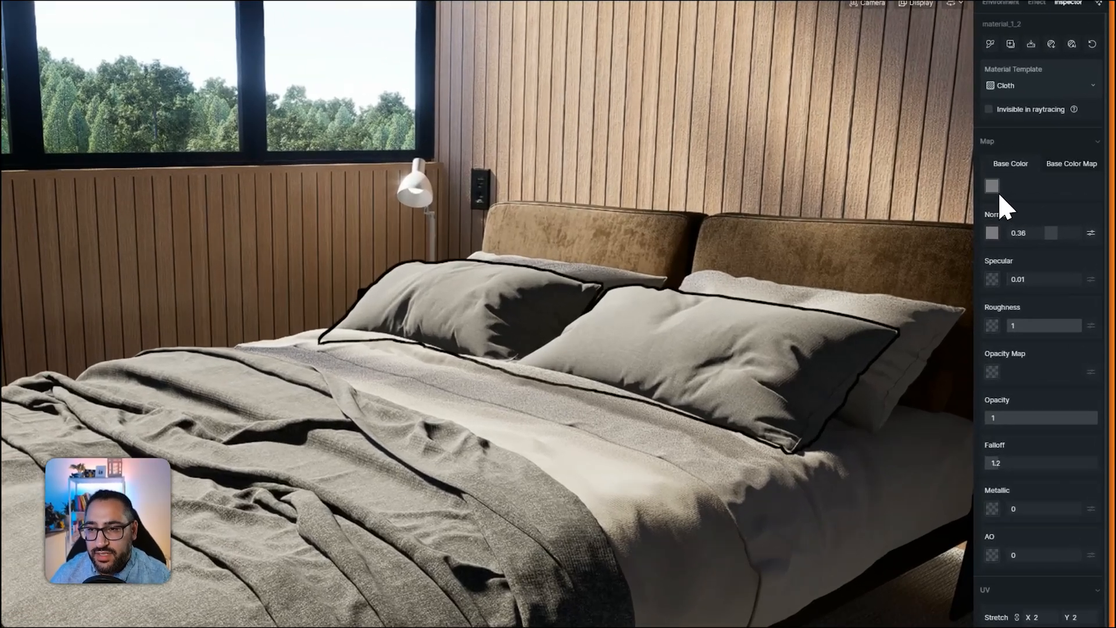
left_click(1020, 183)
left_click_drag(988, 239, 979, 224)
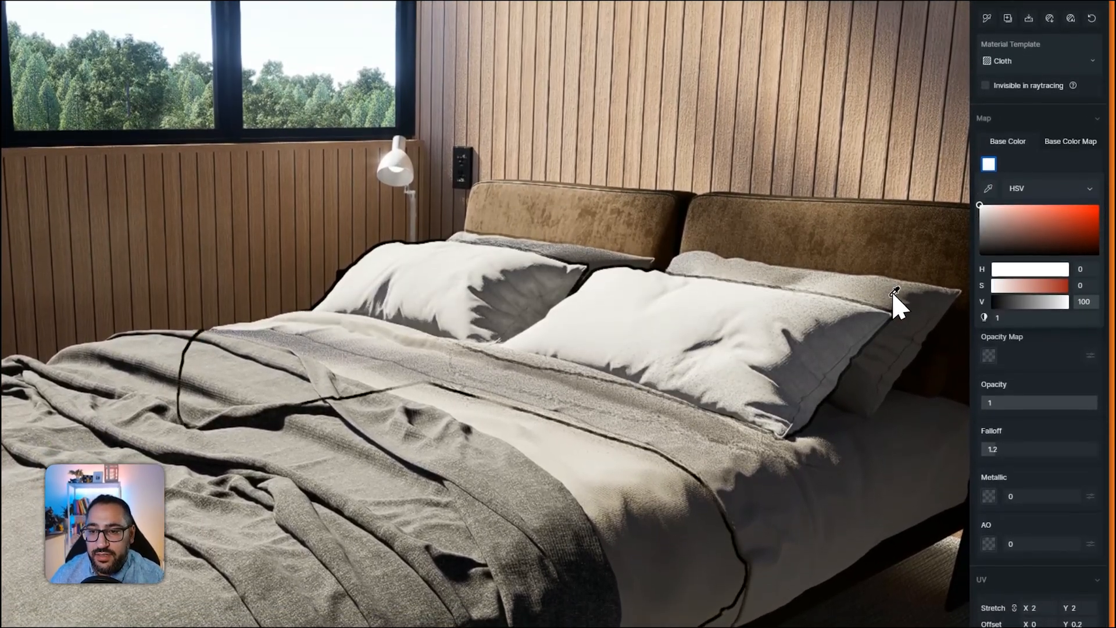
Set the base color of the rear pillows' cloth material to white with saturation 0 and value 100
left_click(893, 306)
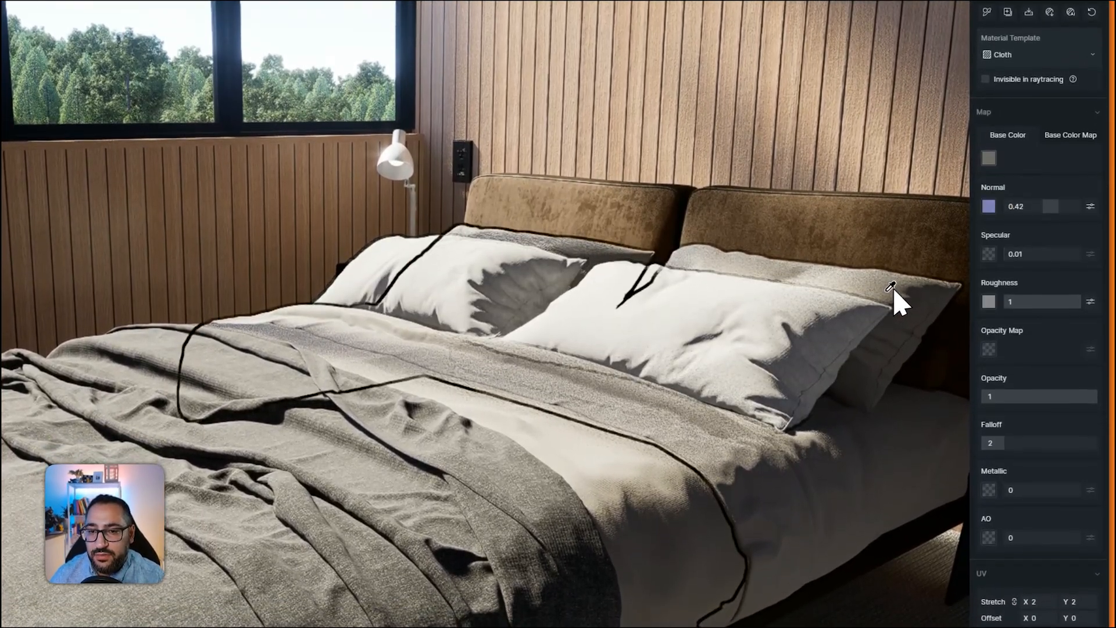
left_click(989, 172)
left_click_drag(989, 236, 964, 196)
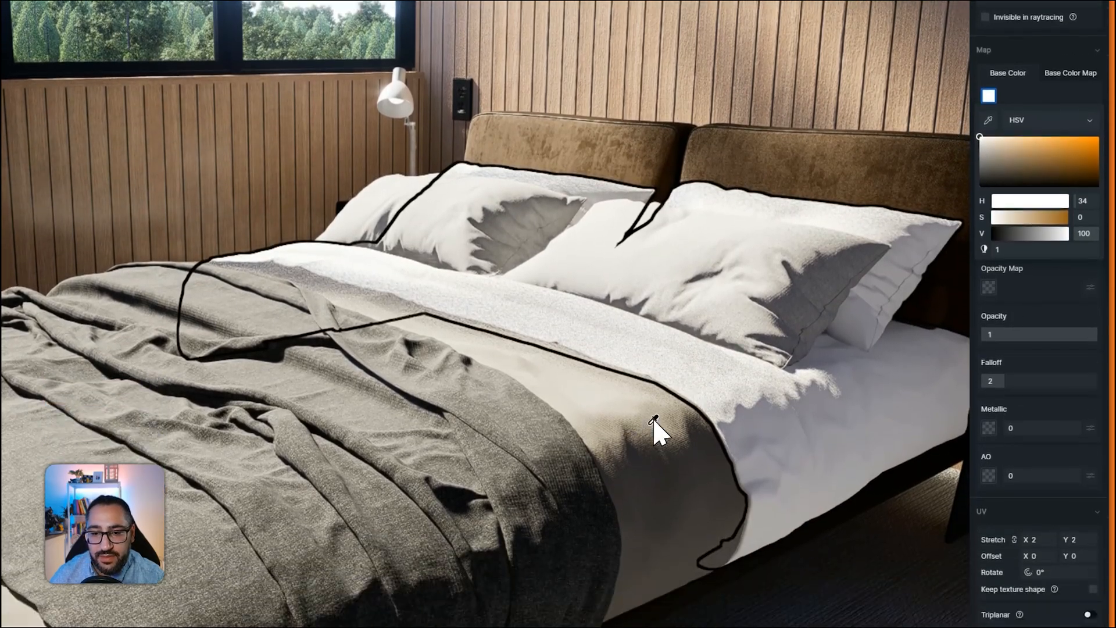
left_click(654, 506)
Pick the bookshelf's material and examine the shelves and books beside the window
right_click_drag(801, 390, 713, 360)
right_click_drag(668, 311, 481, 229)
key("e")
key("w")
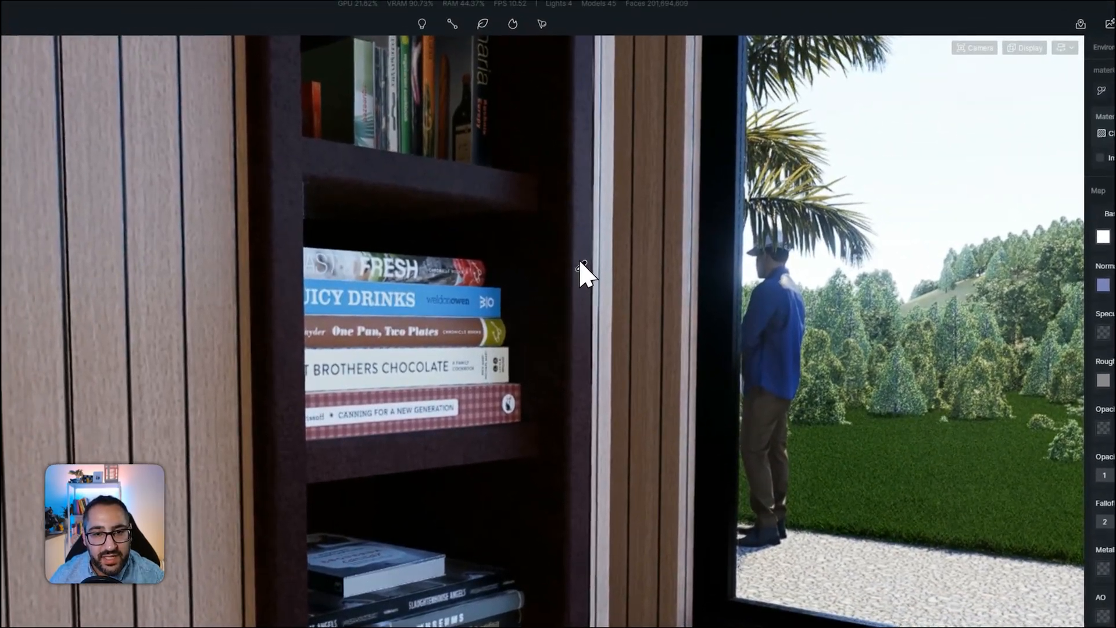
left_click(517, 187)
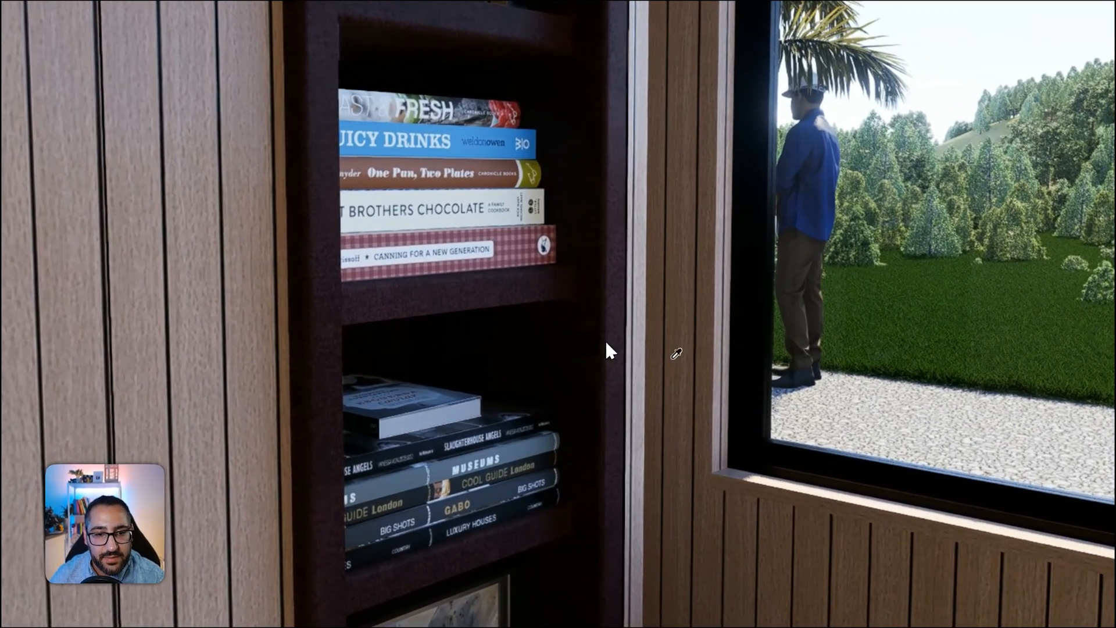
right_click_drag(631, 383, 861, 435)
right_click_drag(779, 401, 339, 198)
right_click_drag(578, 354, 568, 298)
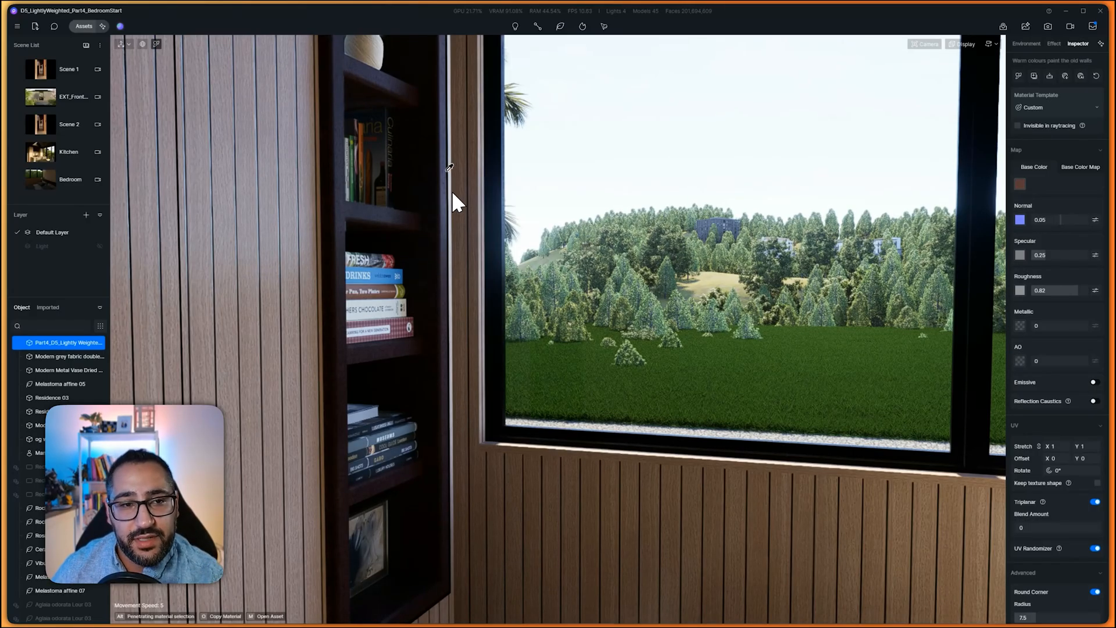
Browse the Books models under Indoor Accessories in the asset library, closing the library without placing any
left_click(83, 27)
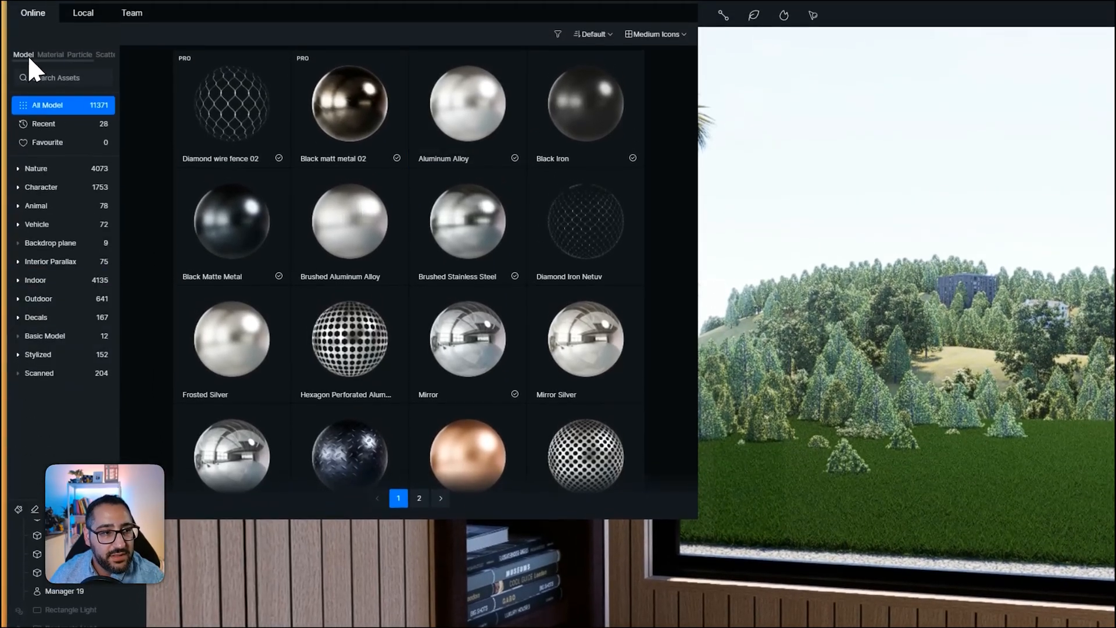
left_click(26, 4)
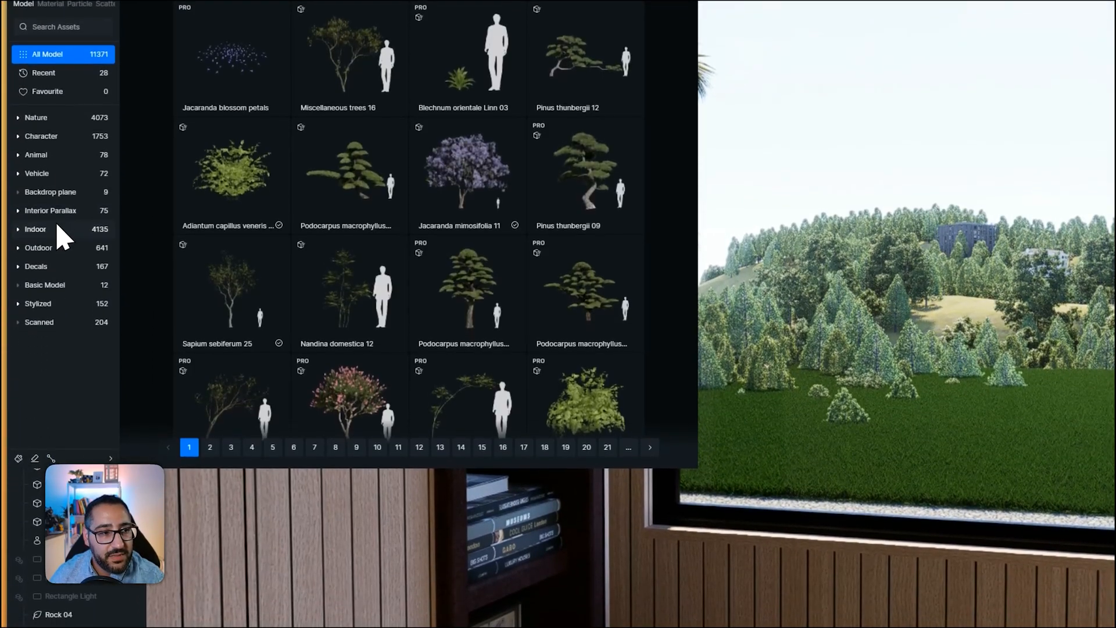
left_click(60, 231)
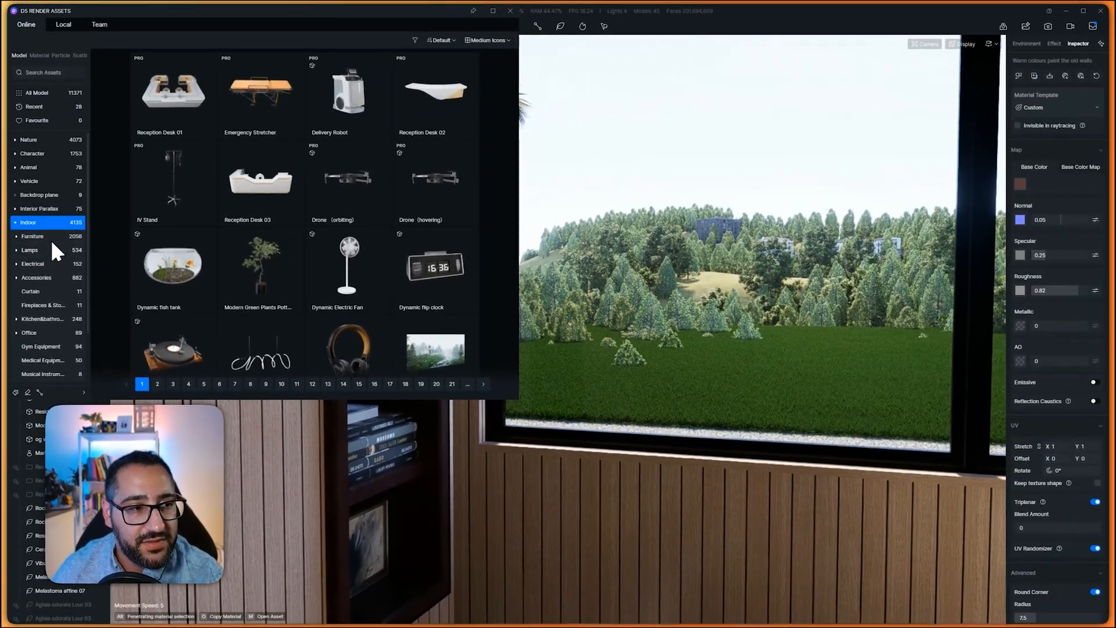
left_click(50, 278)
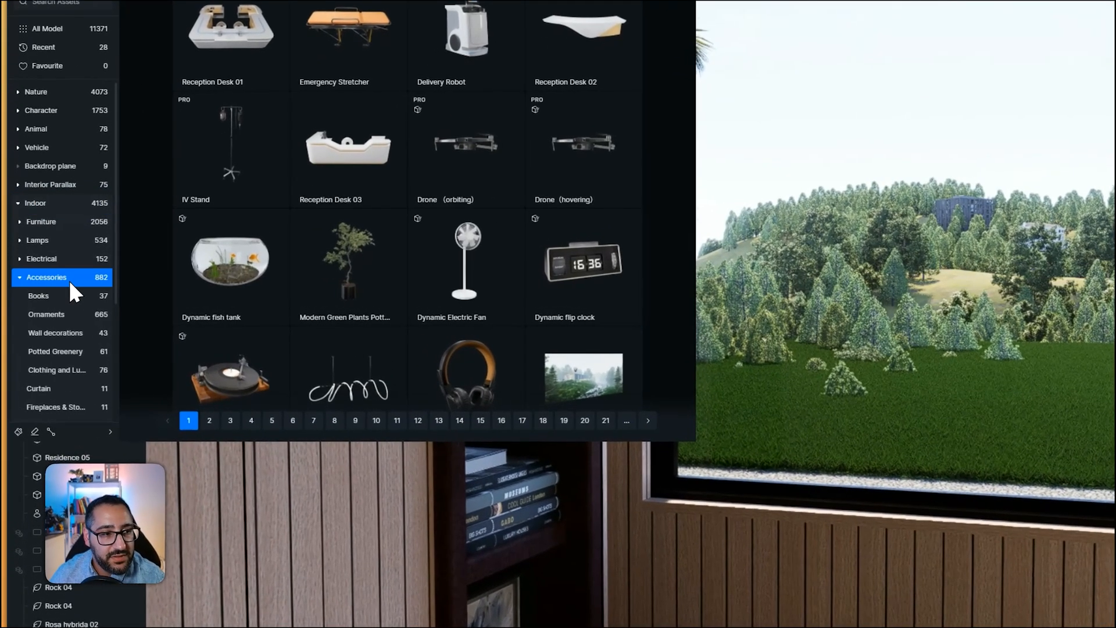
left_click(55, 291)
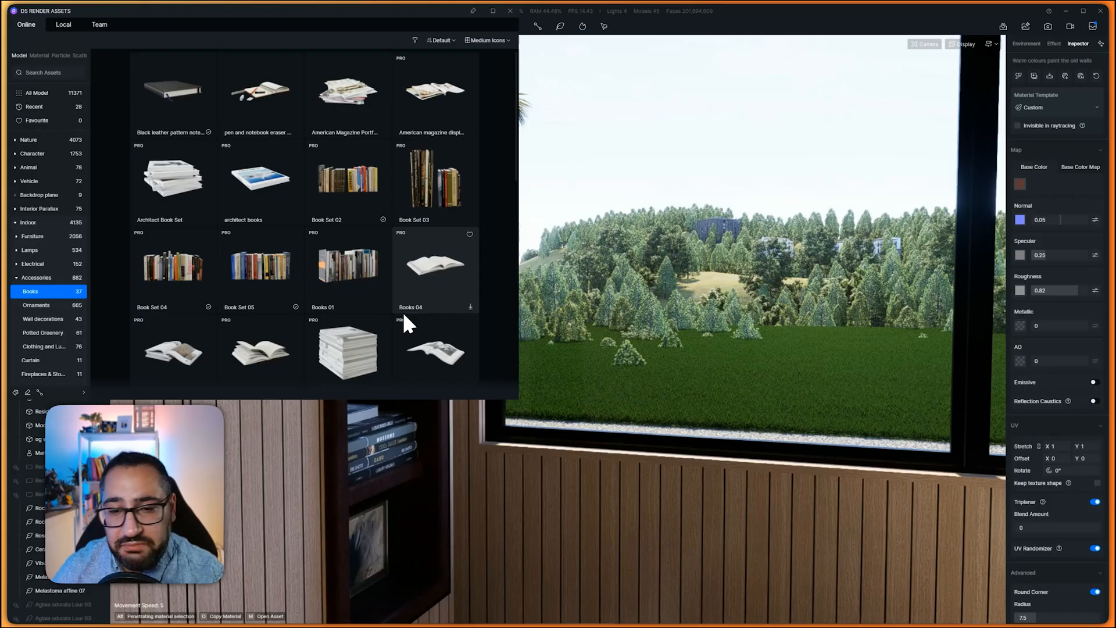
left_click(510, 11)
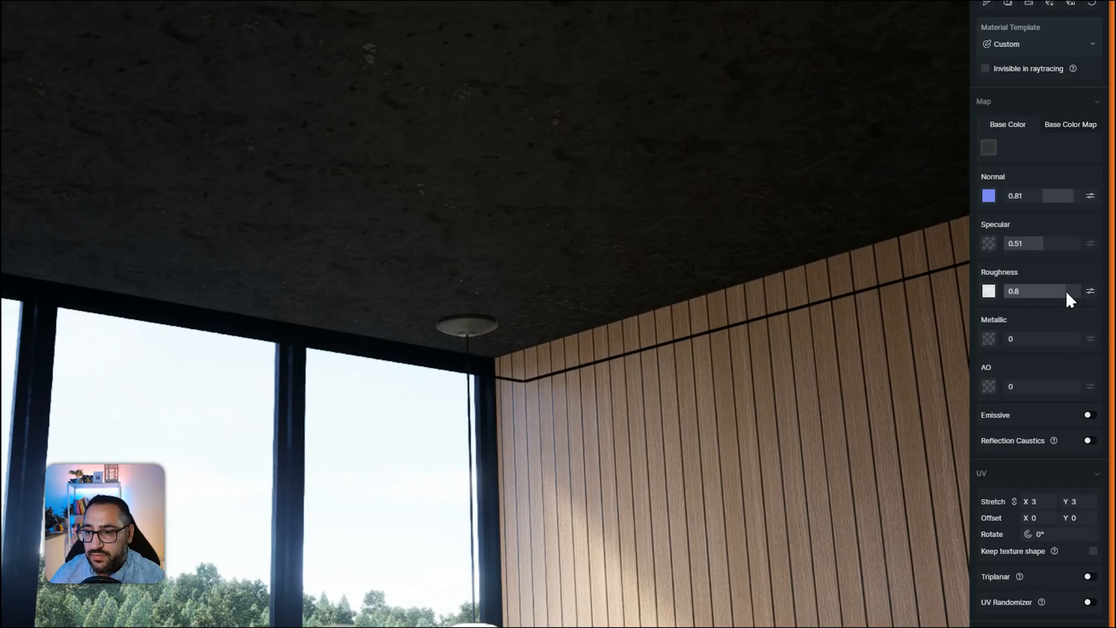
Set the ceiling material's specular to 0.08 and its roughness to 0.6
key("v")
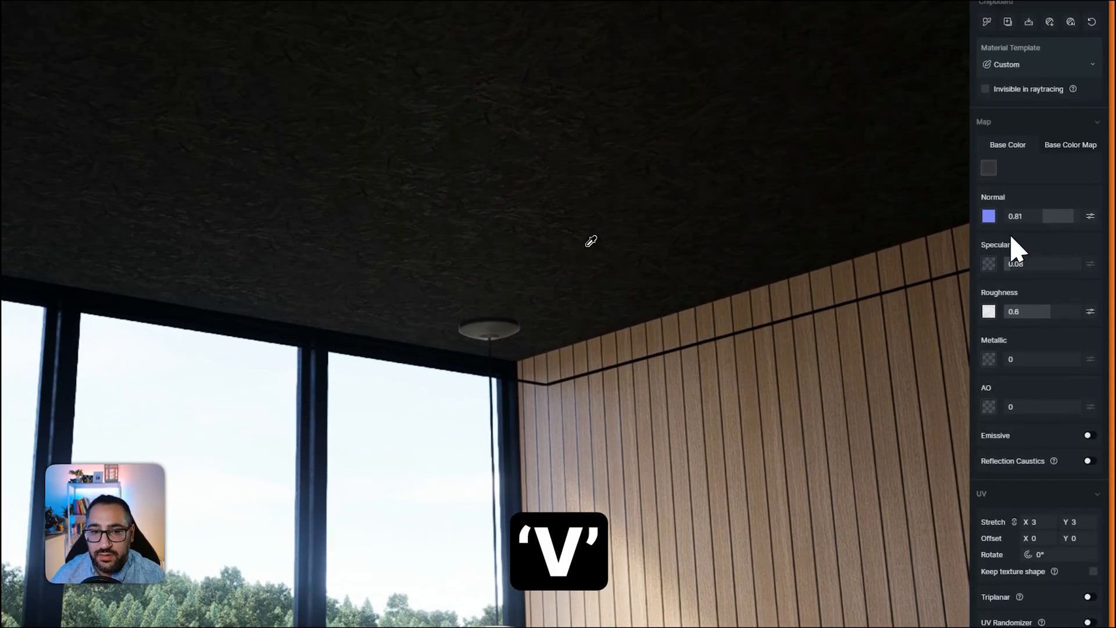
right_click_drag(586, 226, 497, 518)
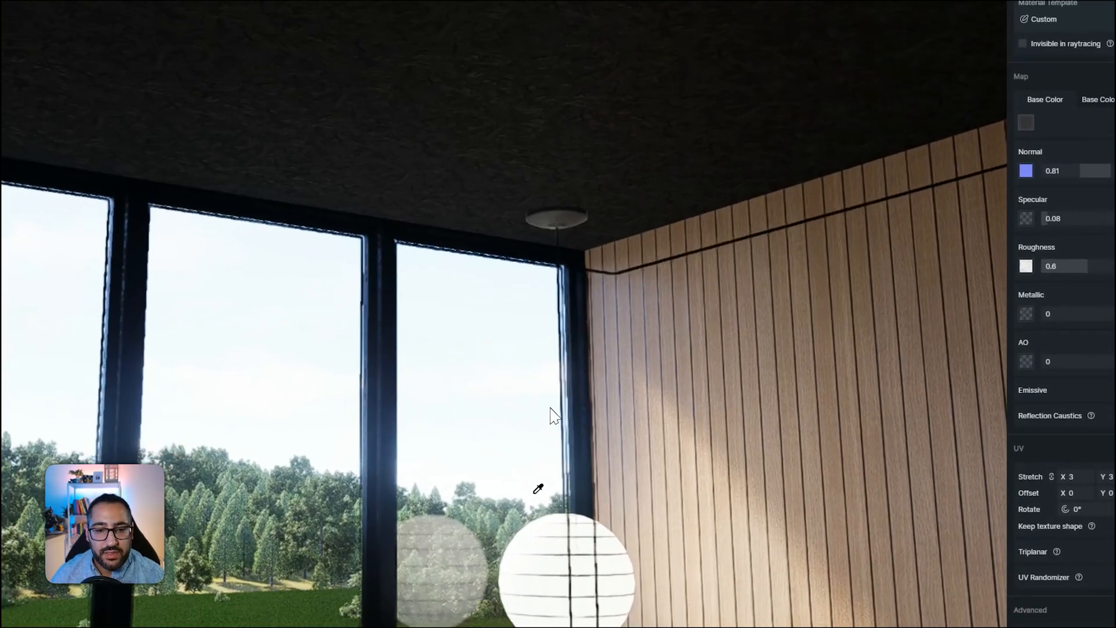
right_click_drag(551, 408, 555, 366)
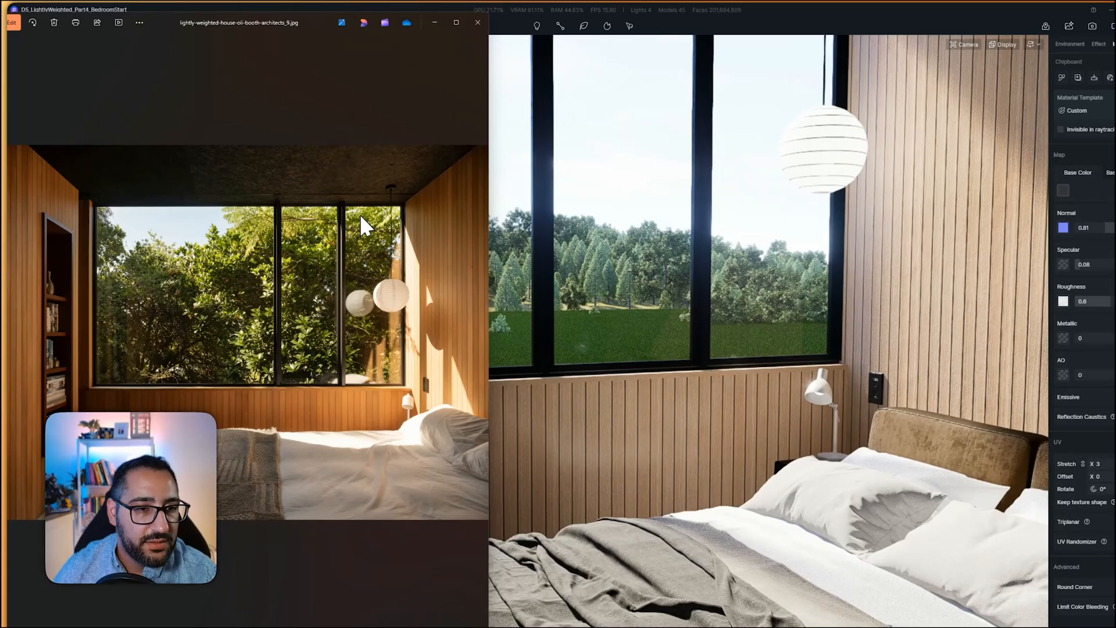
Compare the bedroom view with the reference photos and return to the D5 Render scene
key("Right")
key("Left")
left_click(707, 400)
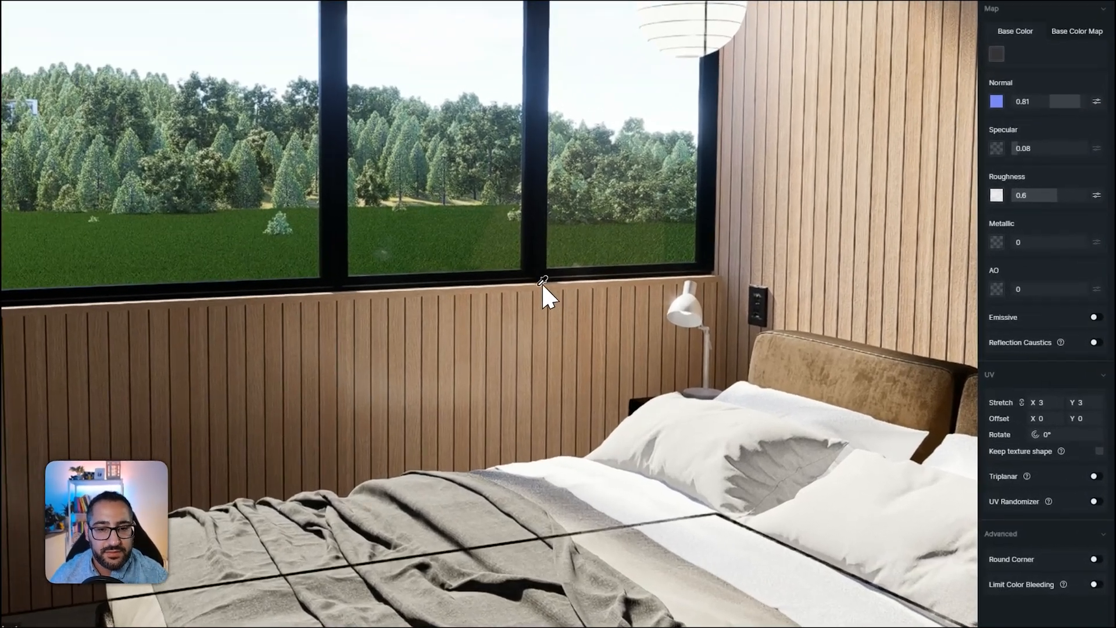
Open the Flowering Shrub models under Nature in the asset library for planting outside the bedroom window
middle_click_drag(677, 357, 667, 369)
right_click_drag(518, 339, 725, 410)
right_click_drag(657, 351, 802, 401)
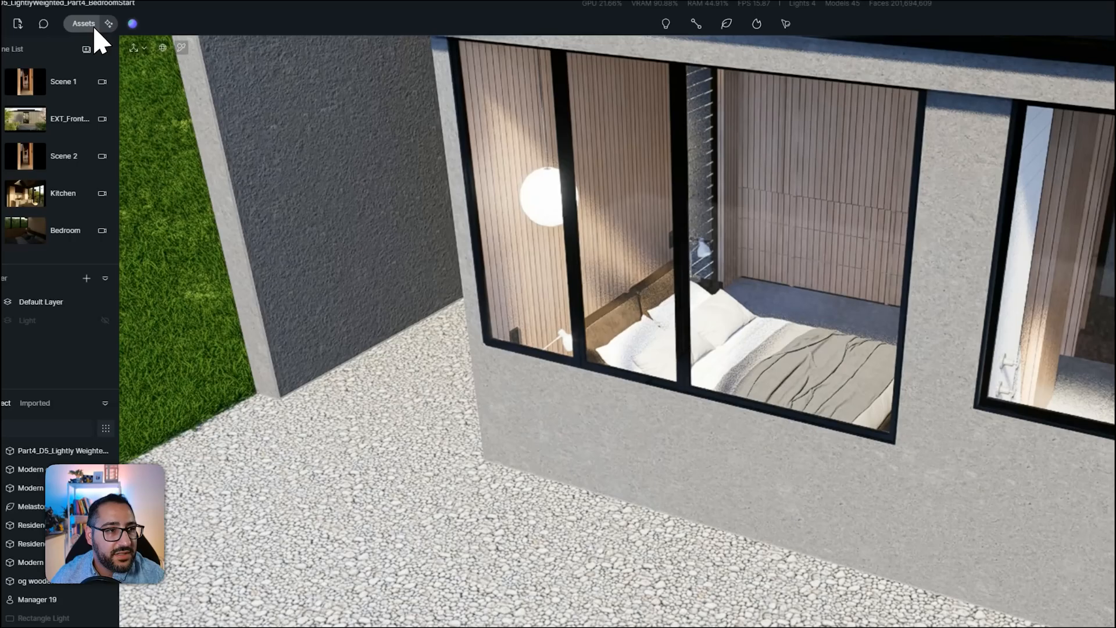
left_click(94, 28)
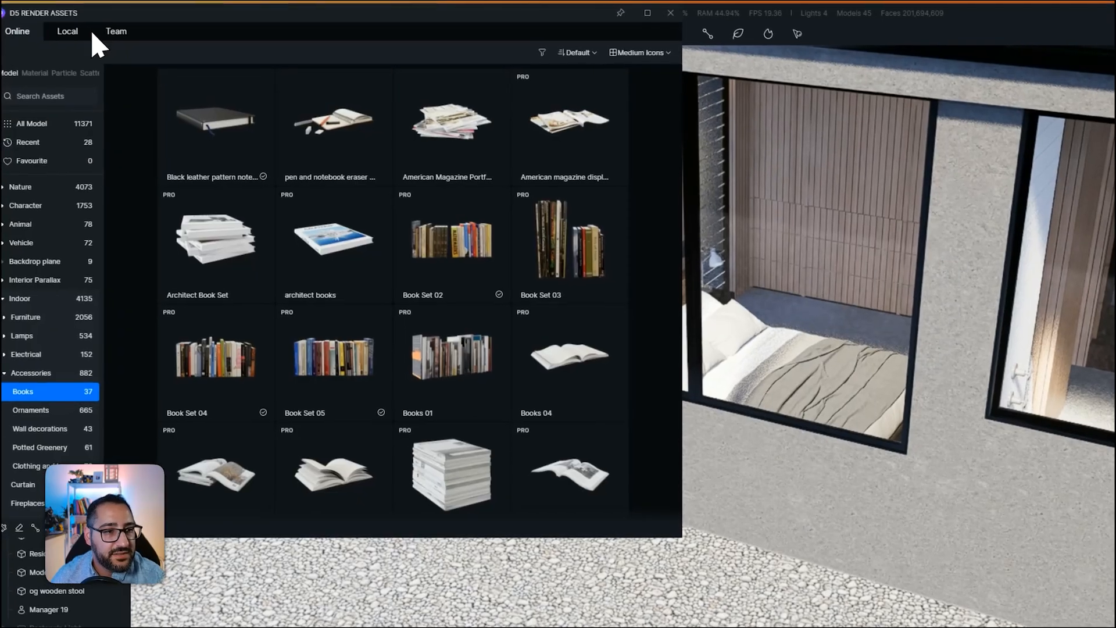
left_click(39, 128)
left_click(70, 229)
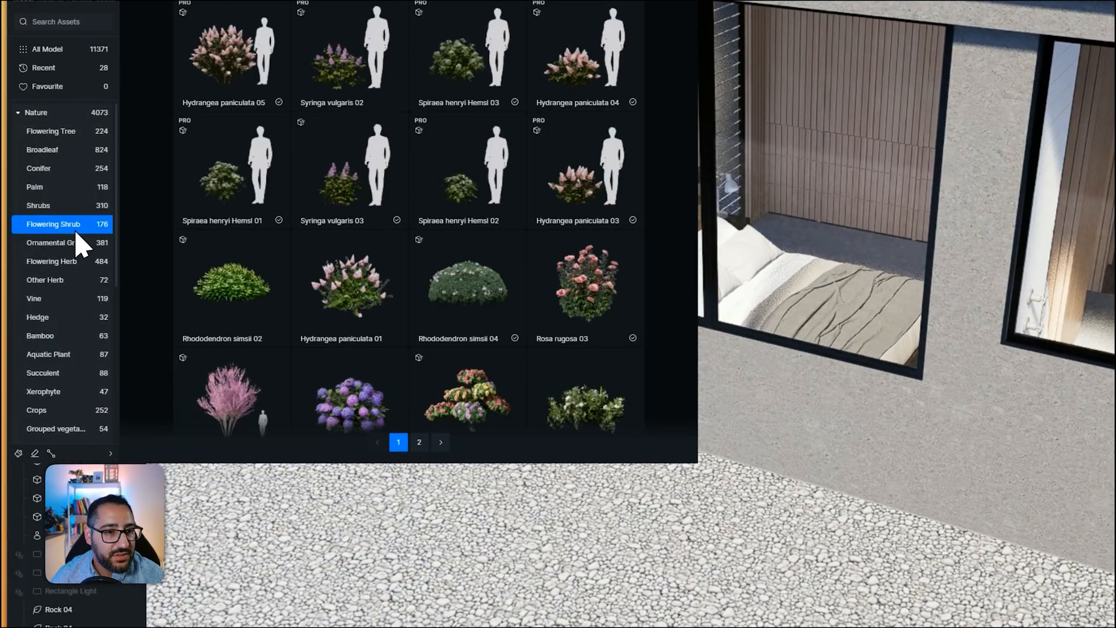
Place a Spiraea salicifolia shrub on the gravel outside the bedroom window
scroll(407, 291, "down", 5)
left_click(348, 168)
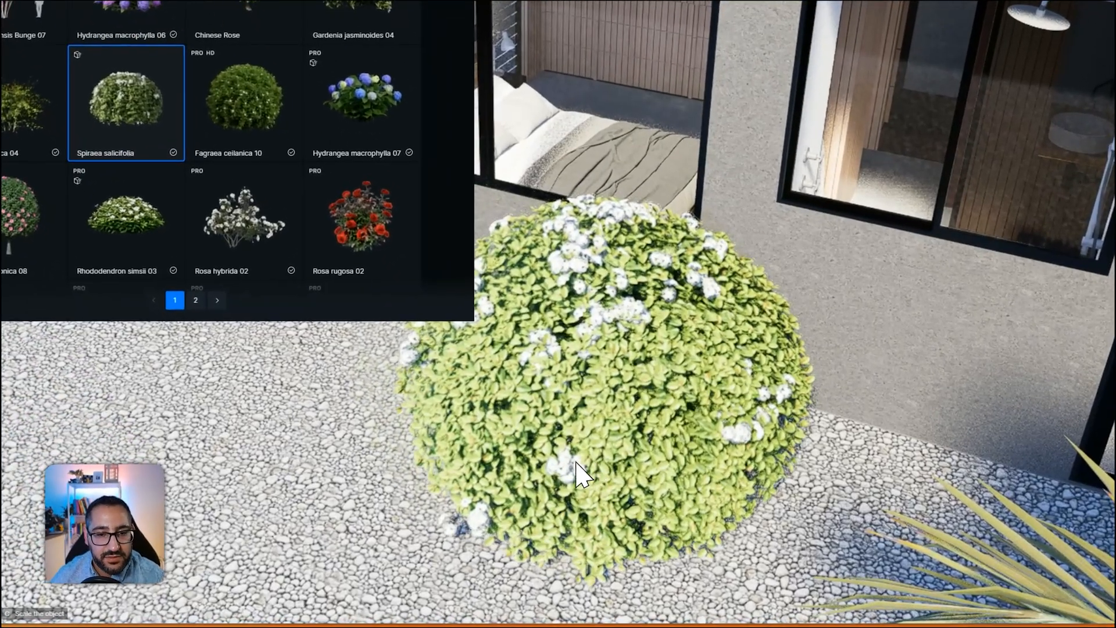
left_click(609, 493)
key("a")
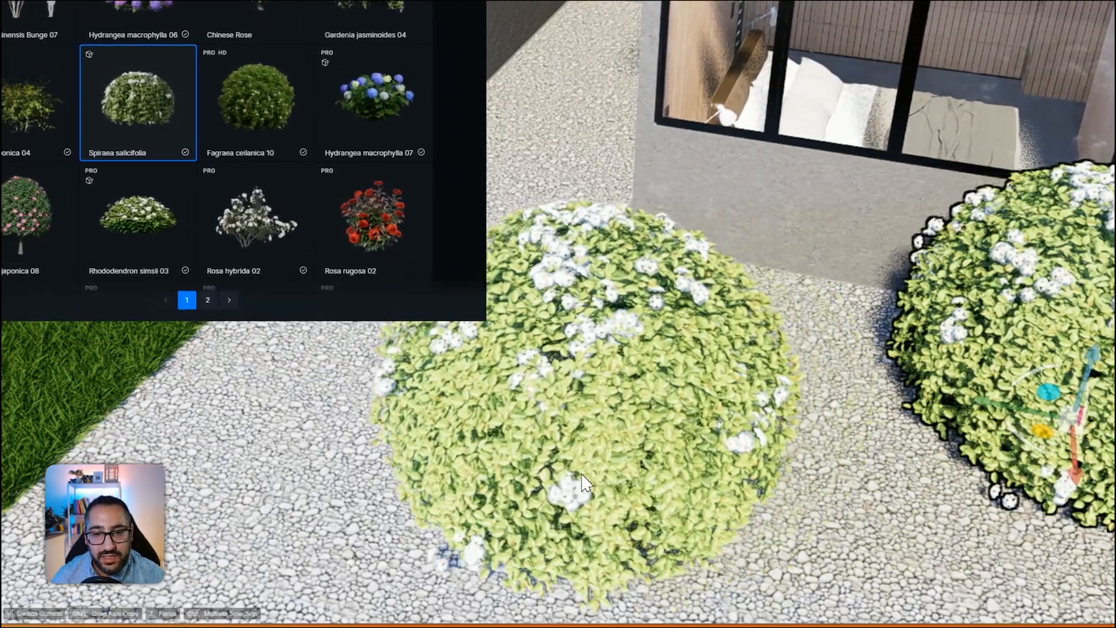
Place a second Spiraea salicifolia shrub on the gravel outside the bedroom window and add a Hibiscus syriacus 07 beside it
left_click(556, 476)
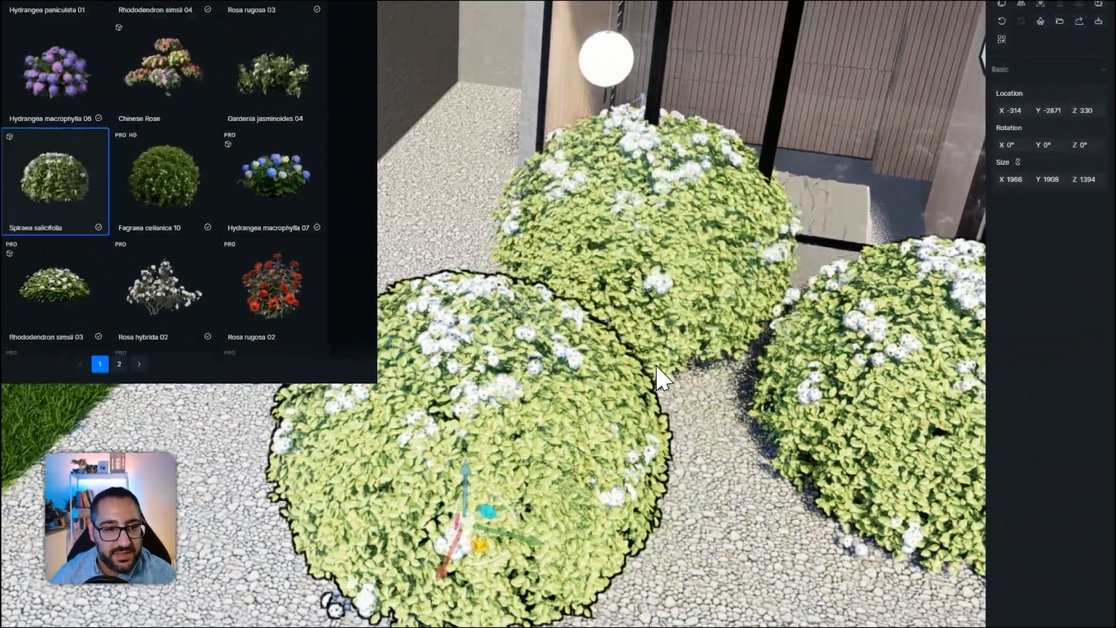
scroll(78, 273, "down", 3)
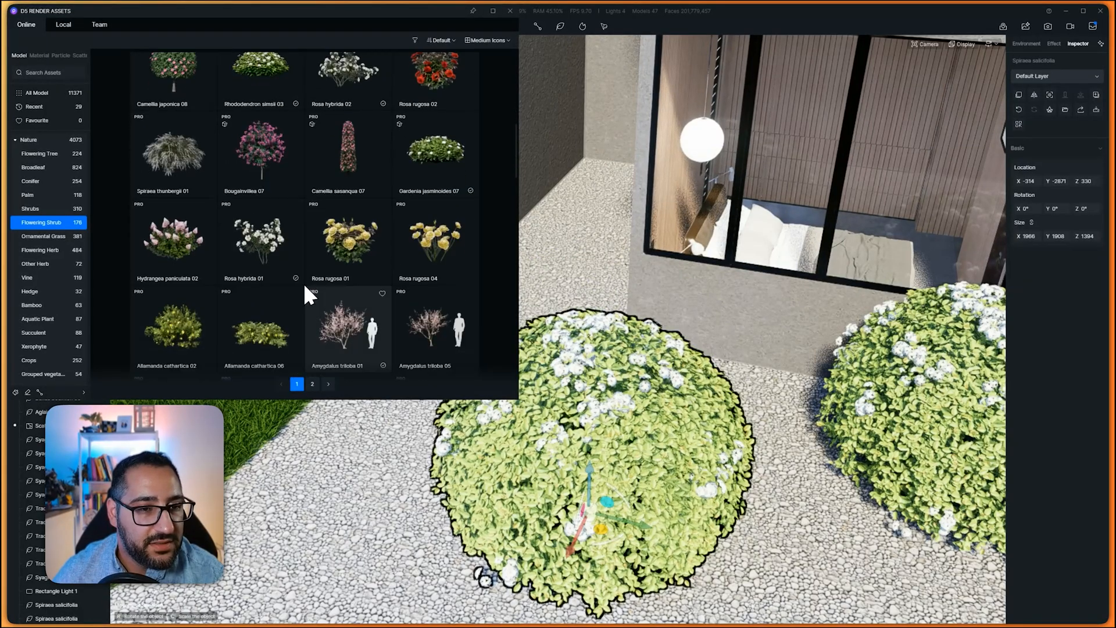
scroll(321, 315, "down", 5)
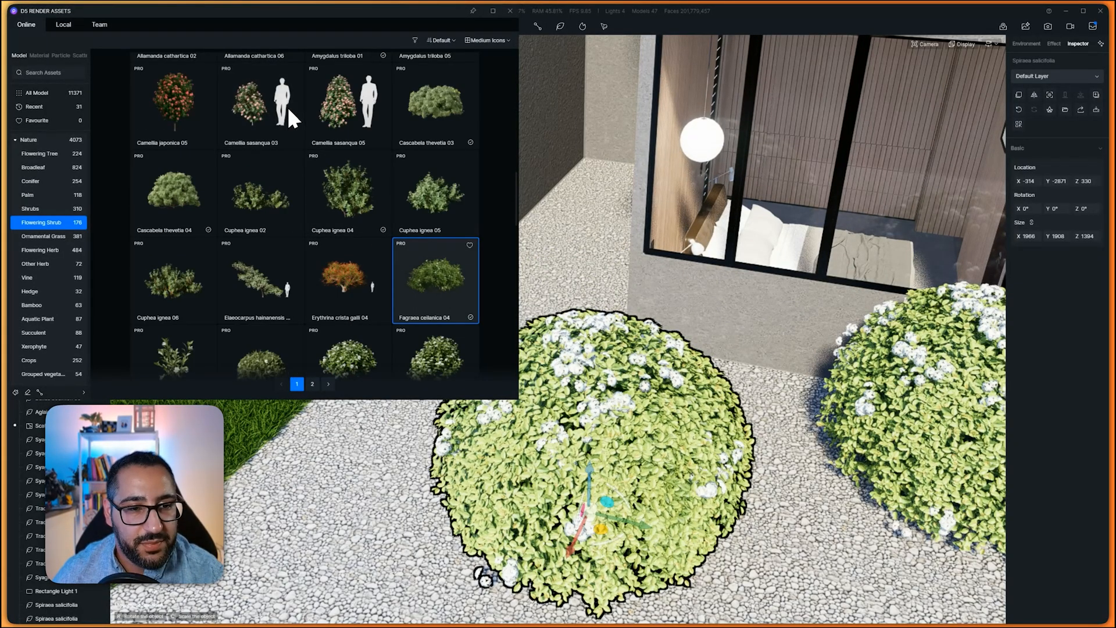
scroll(430, 311, "down", 4)
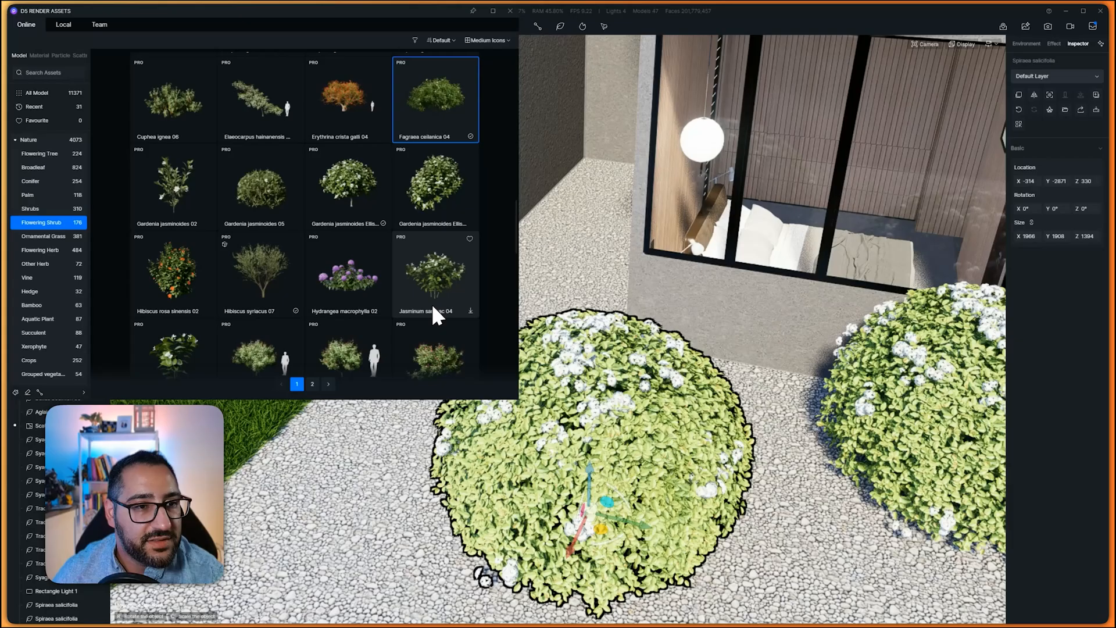
left_click(264, 274)
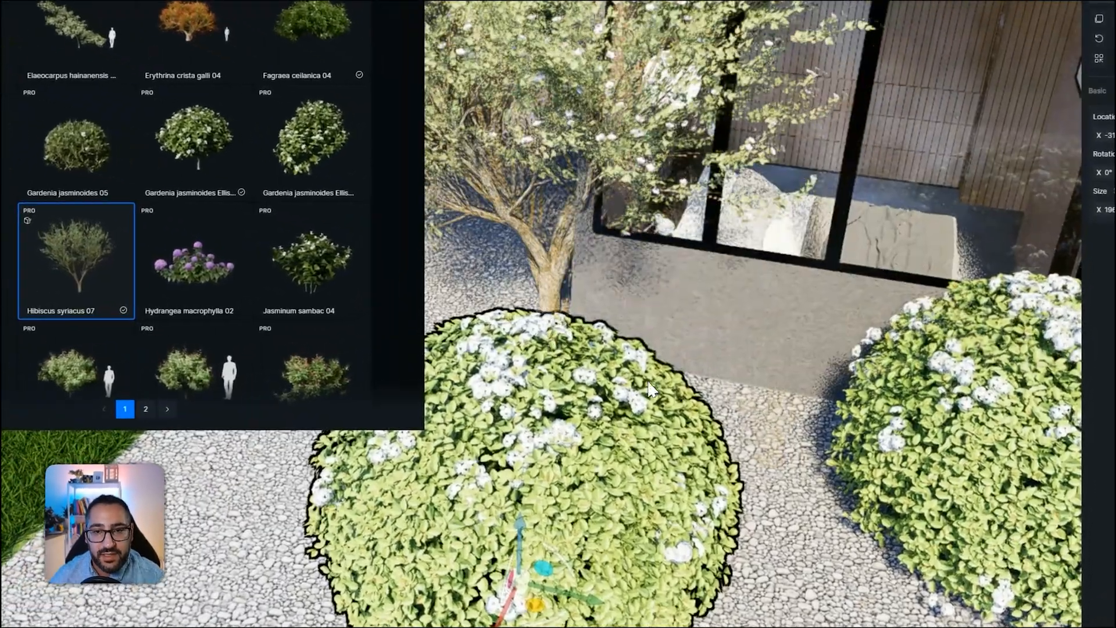
scroll(684, 363, "down", 3)
right_click_drag(684, 364, 747, 378)
right_click_drag(639, 347, 592, 336)
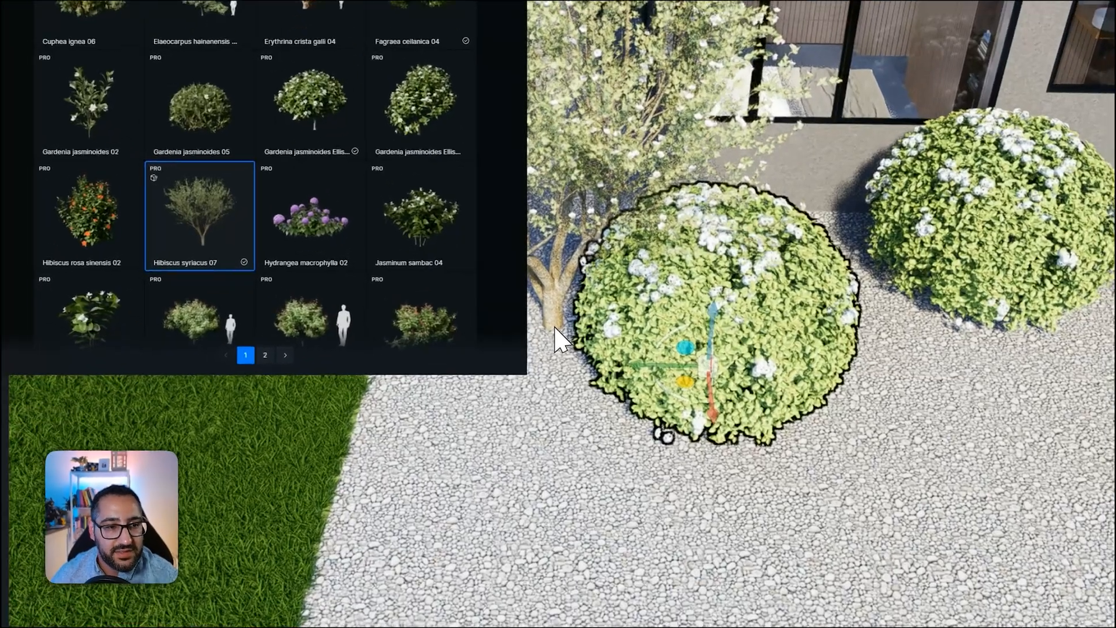
left_click(540, 362)
Try out the Jasminum sambac 04 model from the Flowering Shrub category
right_click_drag(798, 364, 739, 356)
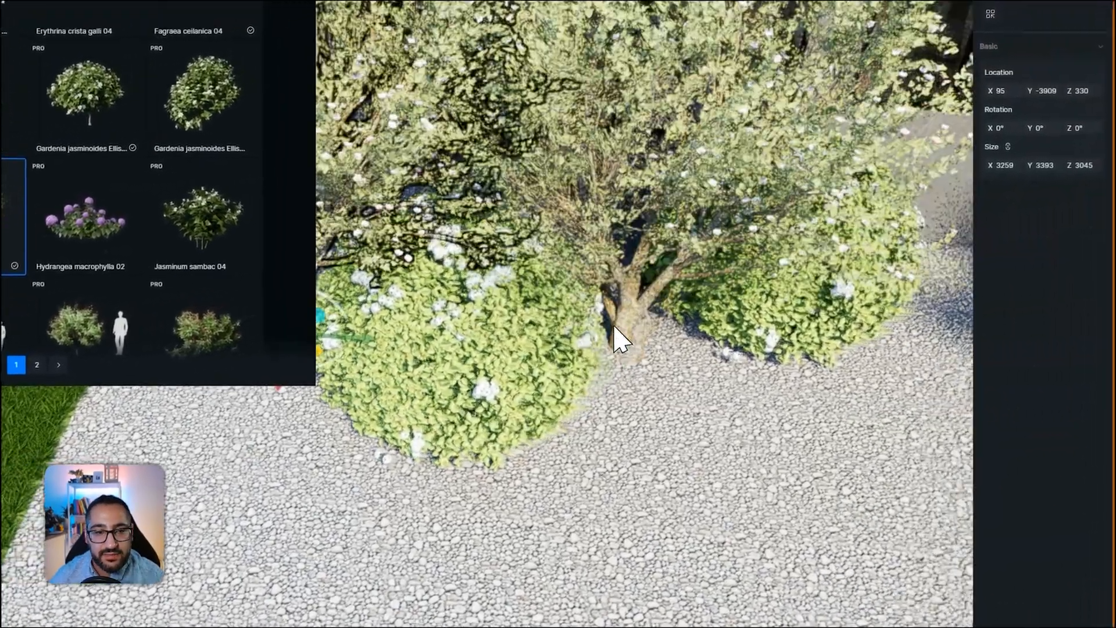
scroll(150, 259, "down", 4)
left_click(205, 219)
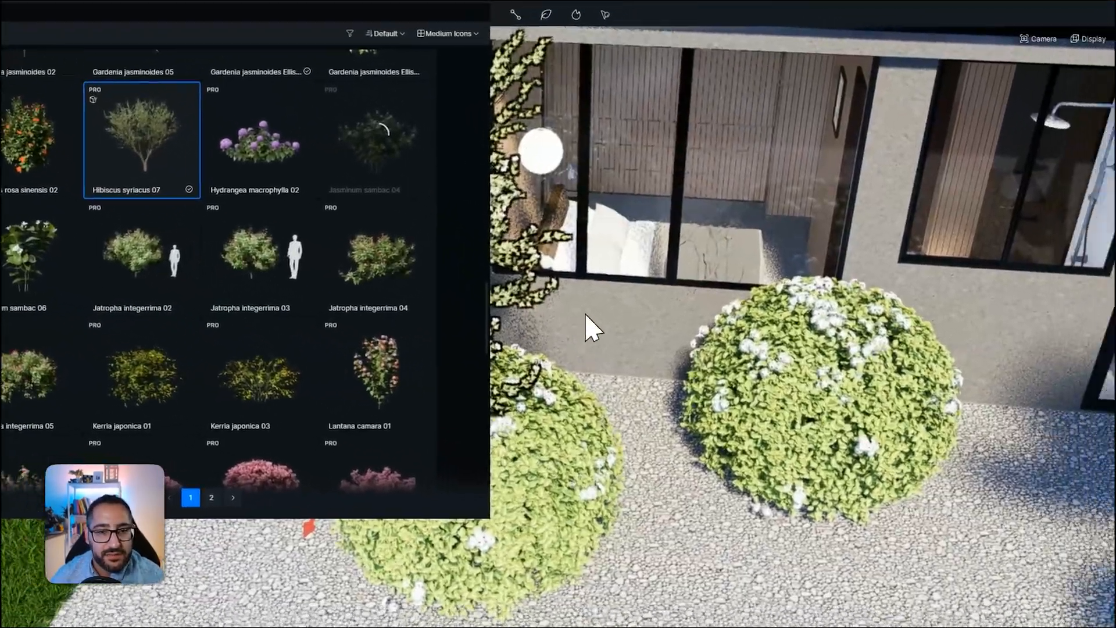
left_click(385, 165)
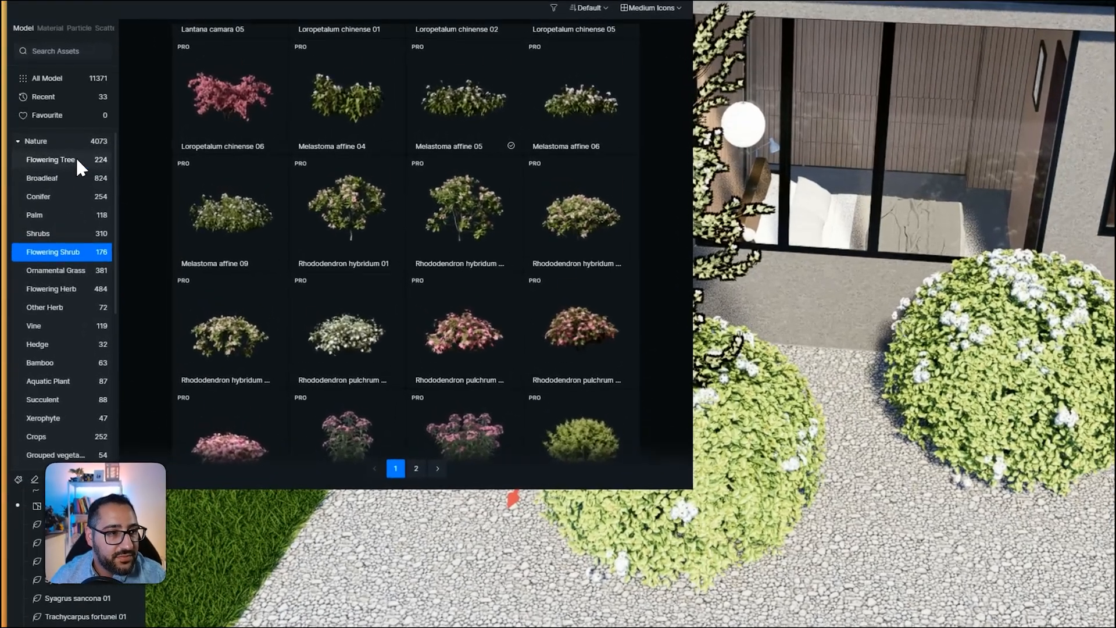
Place two Viburnum macrocephalum 01 trees from the Flowering Tree models on the gravel beside the shrubs outside the bedroom window
left_click(40, 153)
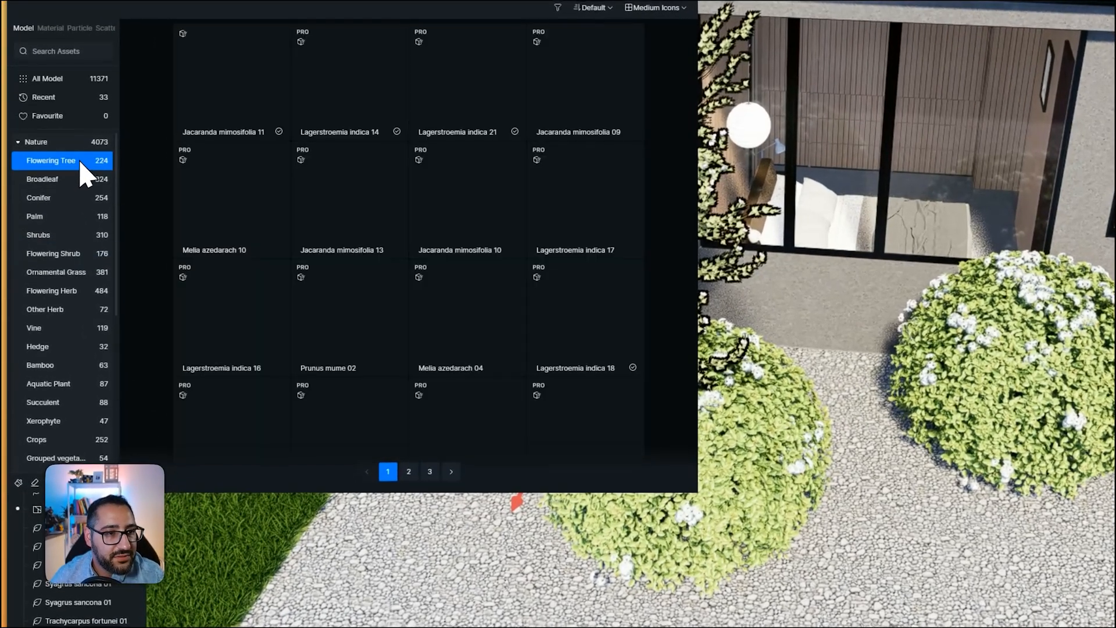
scroll(581, 383, "down", 5)
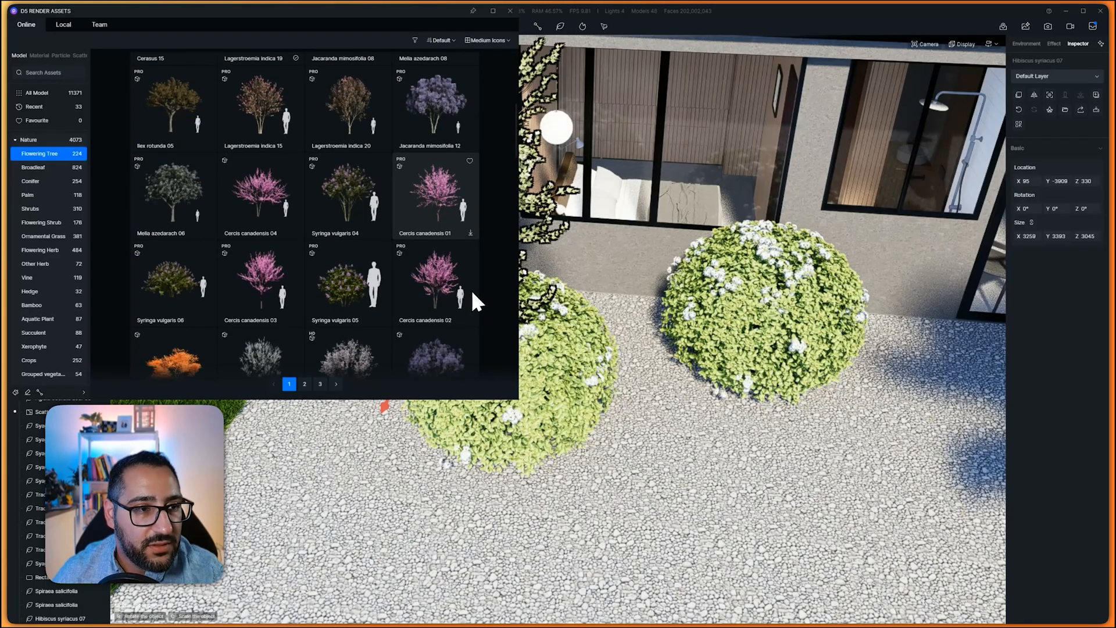
scroll(472, 293, "down", 6)
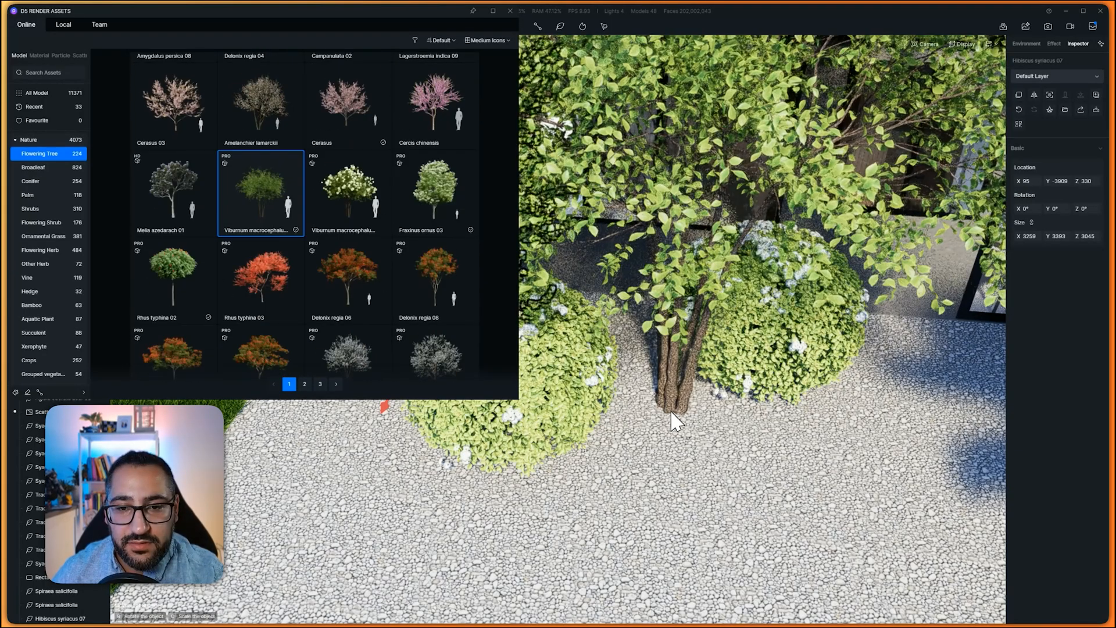
key("c")
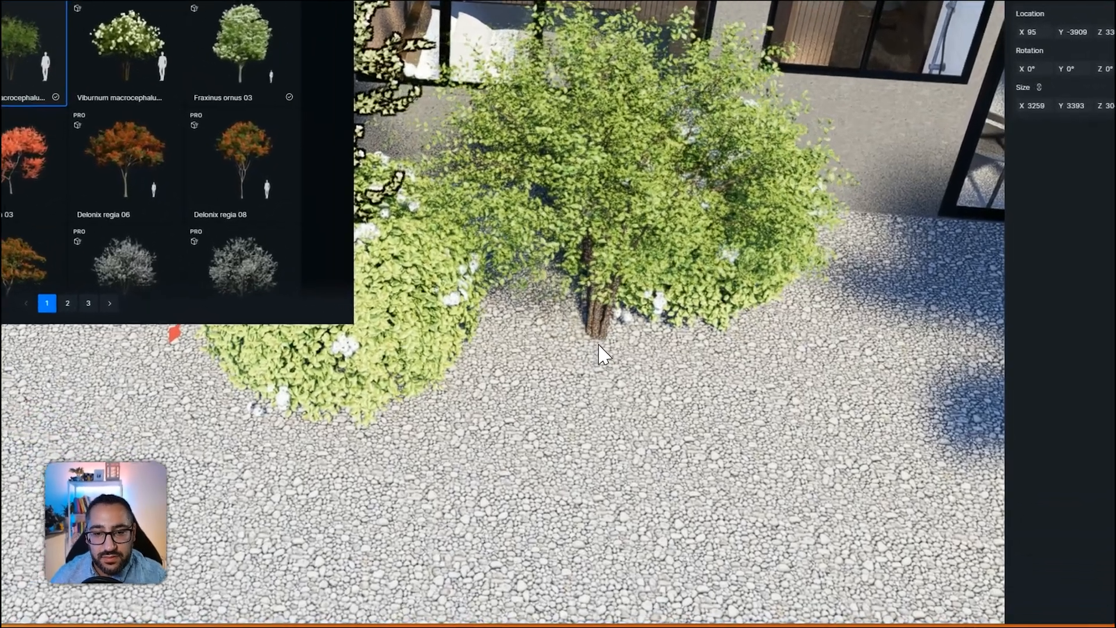
left_click(699, 414)
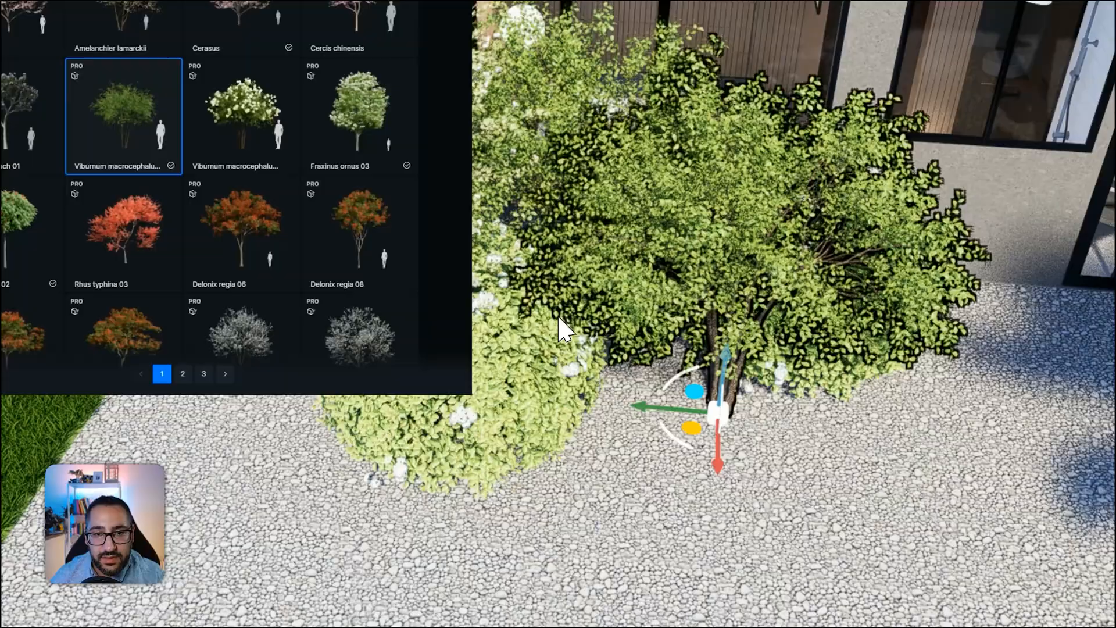
left_click(645, 353)
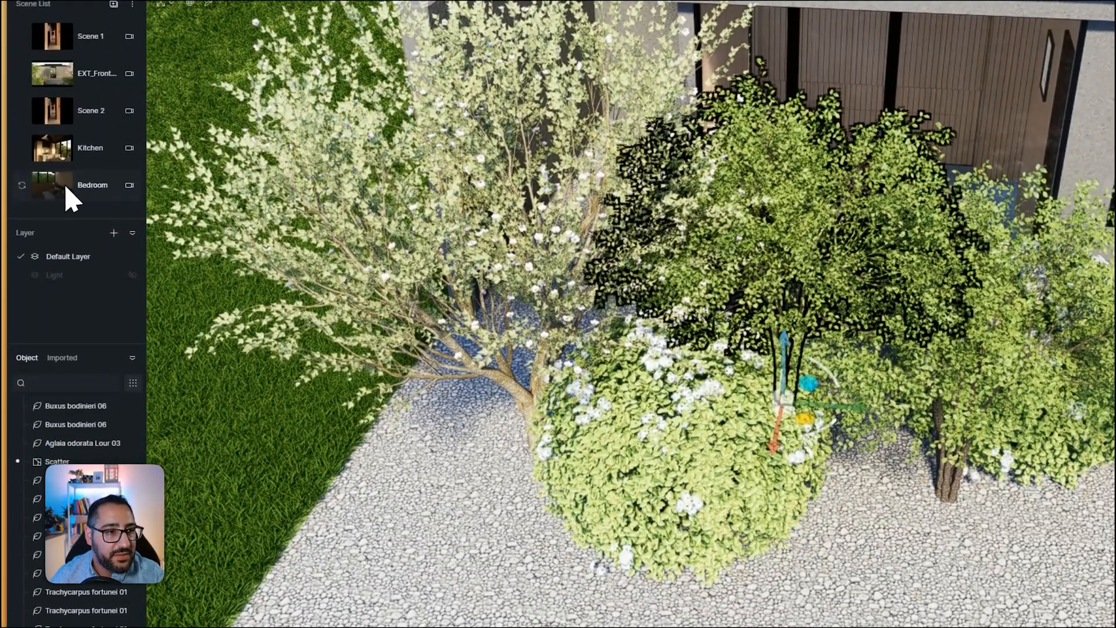
Return to the Bedroom scene and light it with Geo and Sky, setting the sun altitude to 22.5 and azimuth to 208.8
left_click(70, 187)
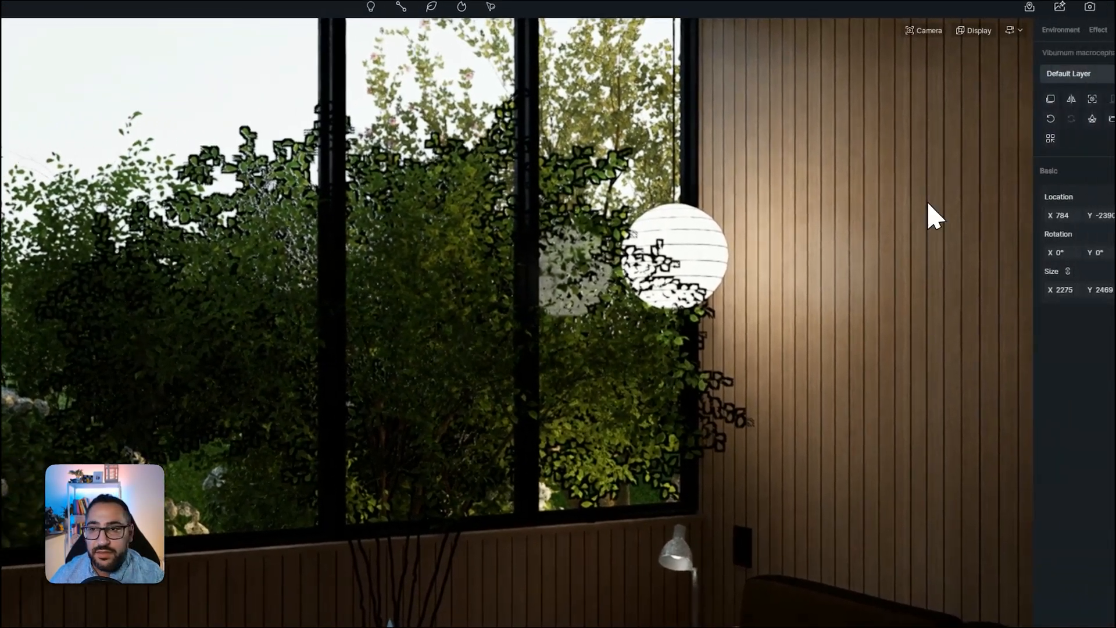
left_click(1010, 53)
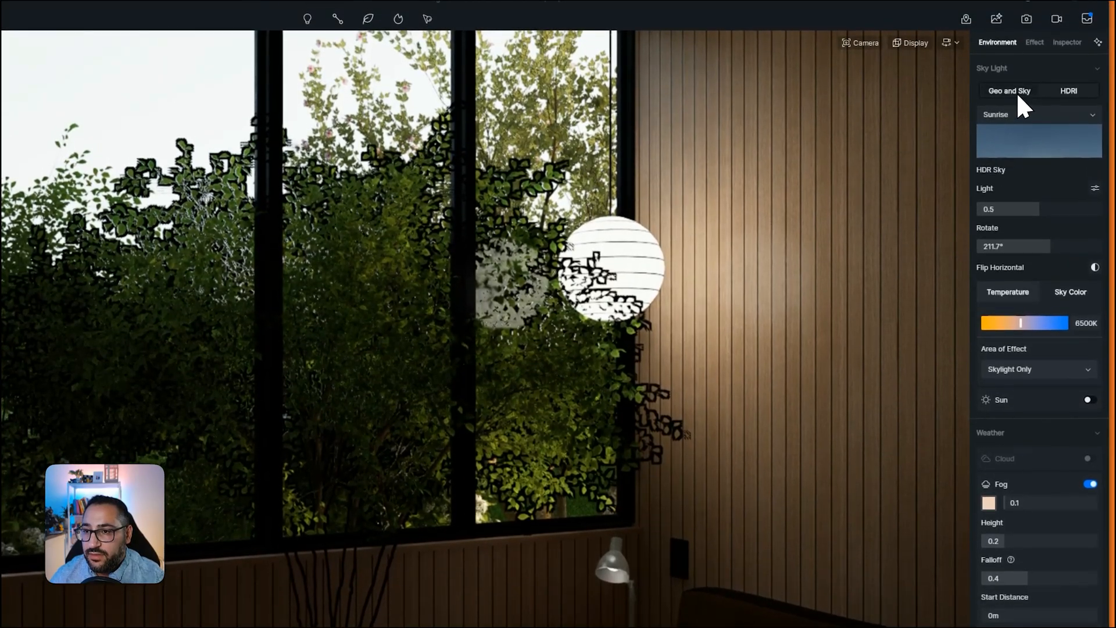
left_click(1015, 91)
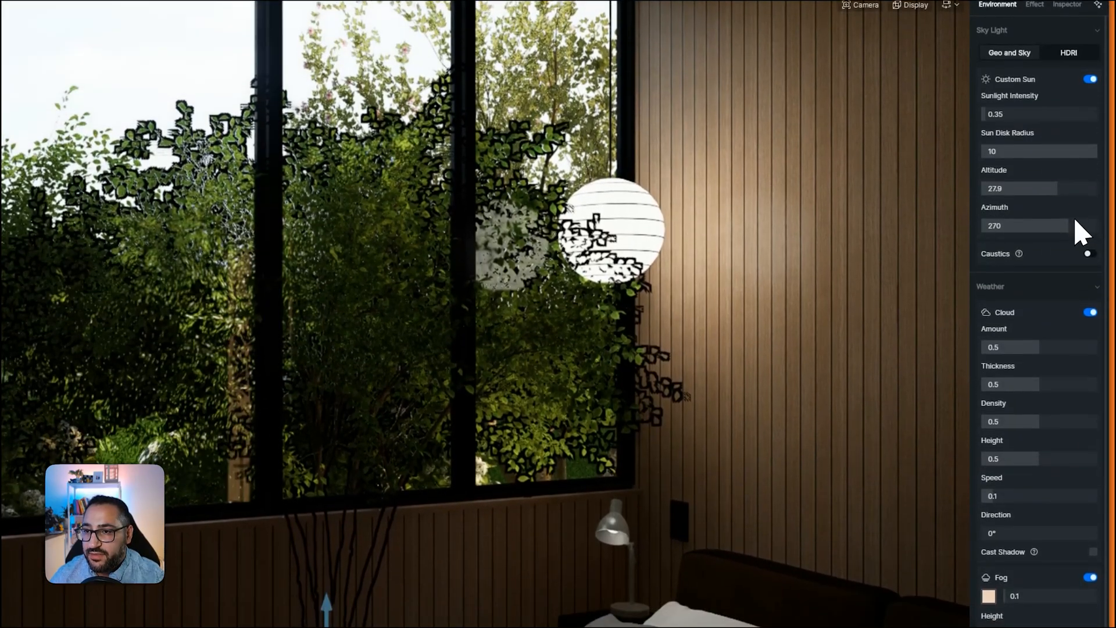
left_click_drag(1043, 188, 1055, 232)
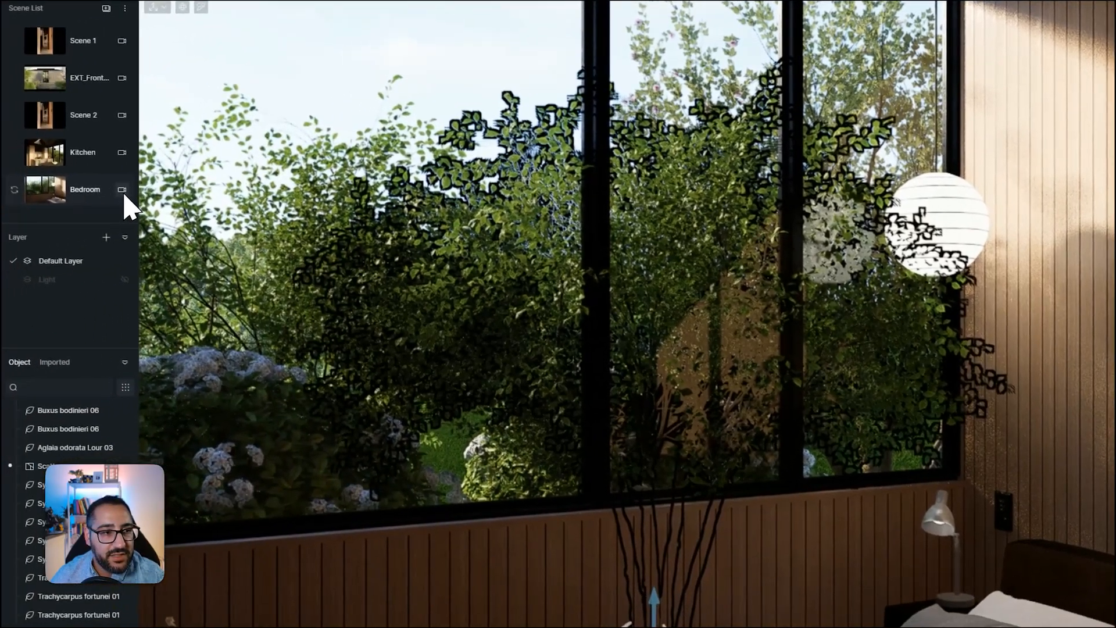
Set the Bedroom camera's focal length to 28 mm and update the Bedroom scene with the current view
left_click(124, 199)
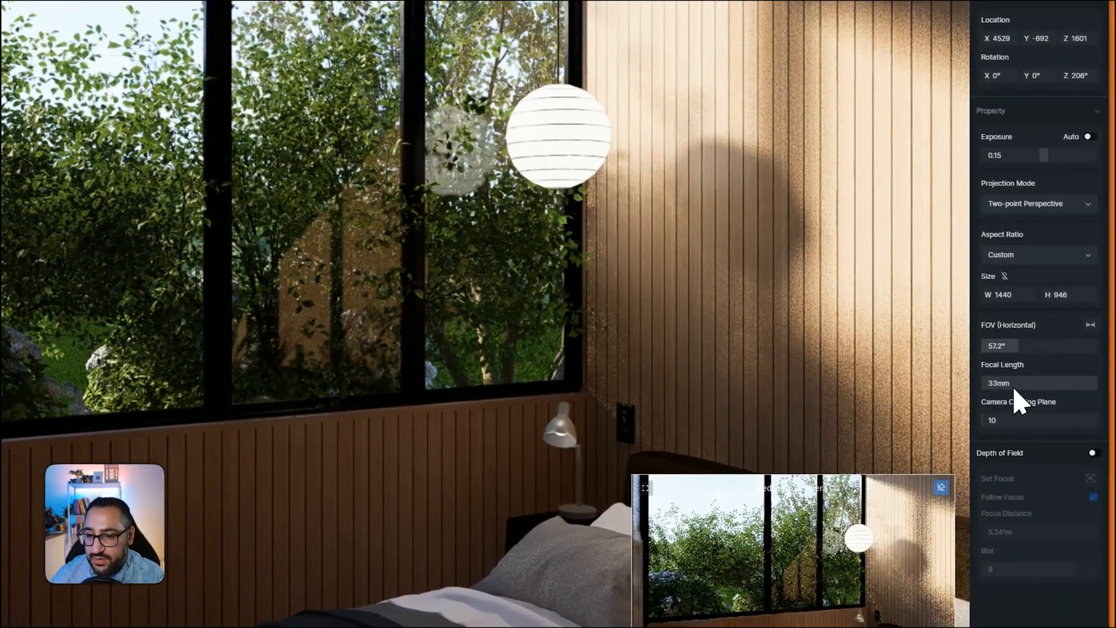
left_click_drag(1008, 389, 1016, 386)
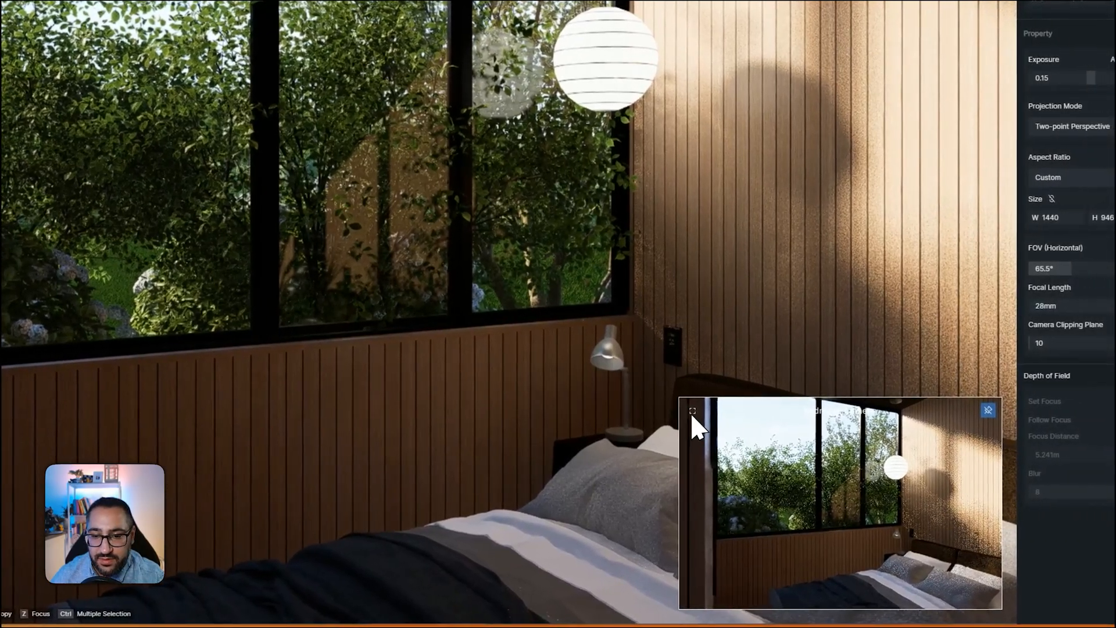
left_click(868, 418)
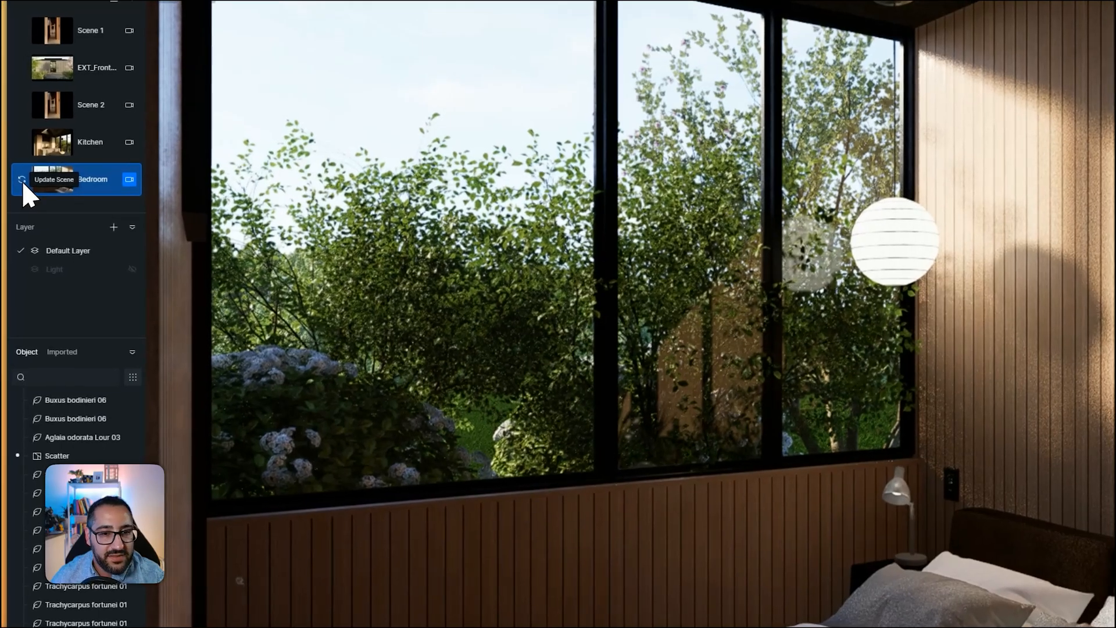
left_click(22, 180)
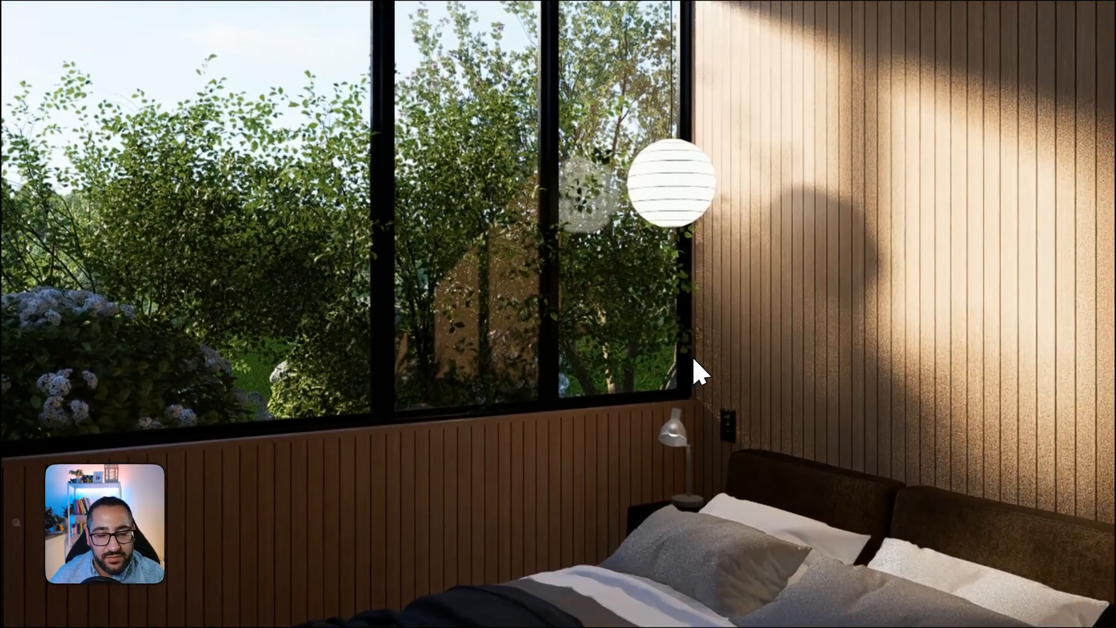
Select the Viburnum whose branches poke into the bedroom beside the globe lamp and move it farther outside the window
right_click_drag(694, 359, 480, 332)
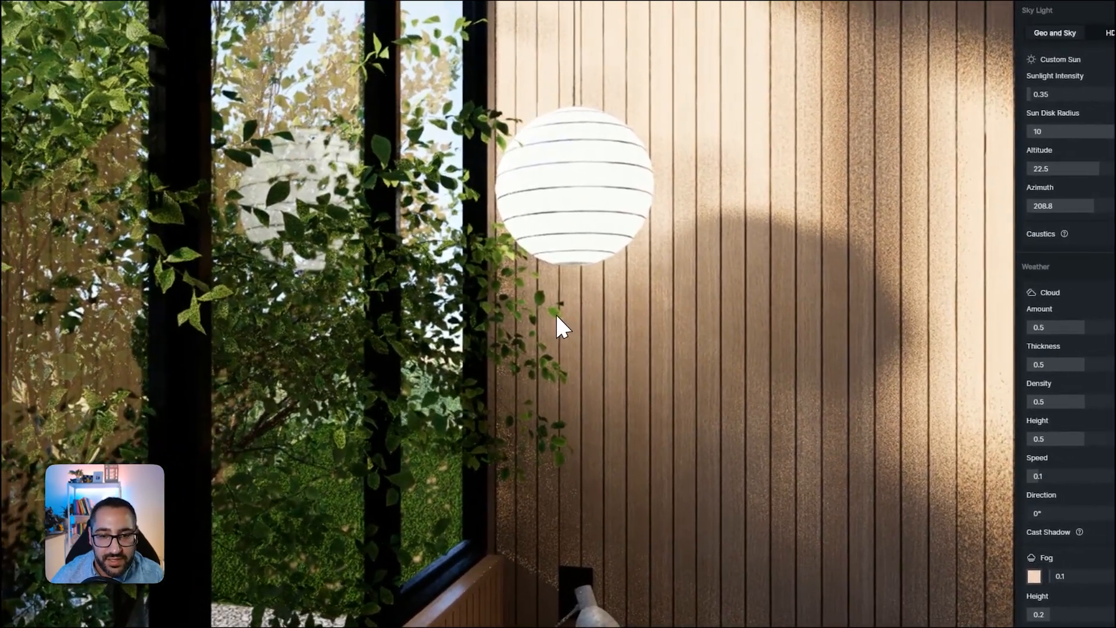
left_click(557, 315)
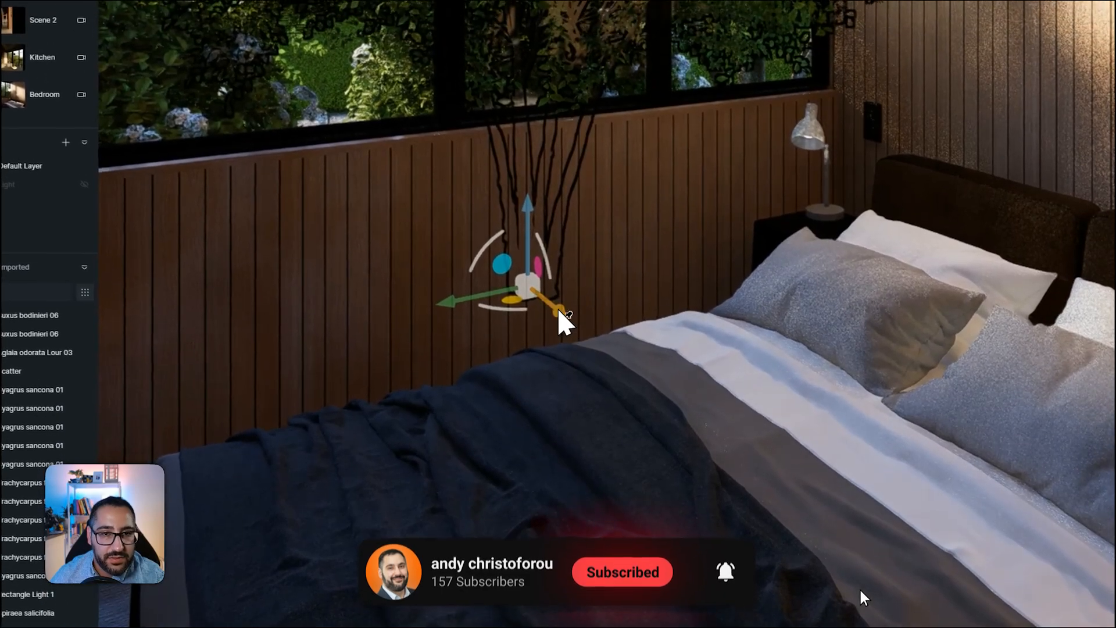
left_click_drag(559, 311, 531, 292)
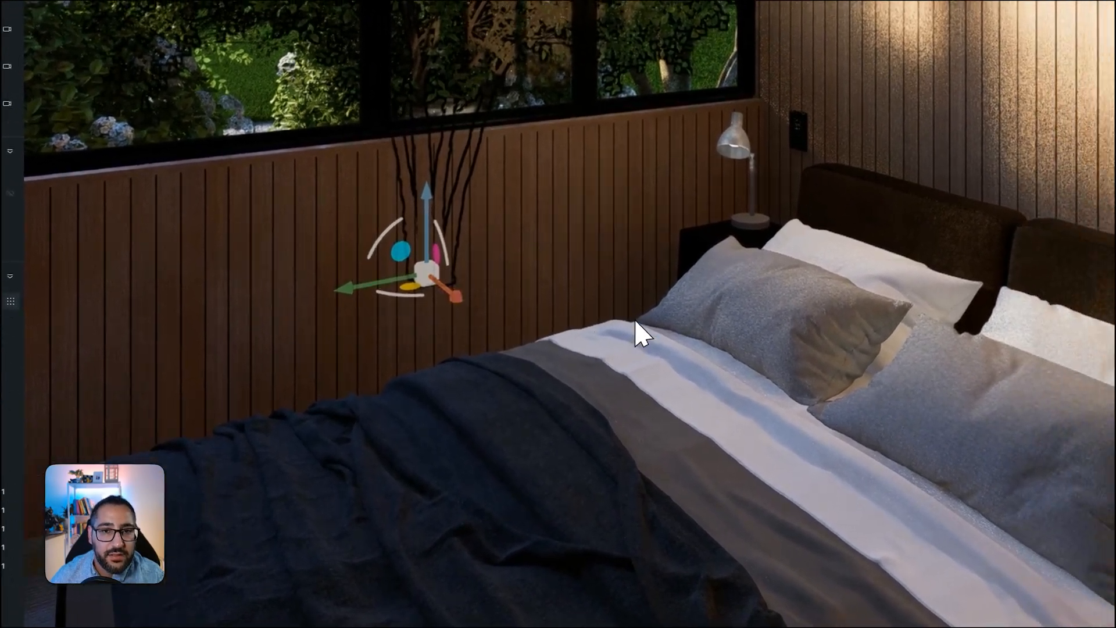
Shift the same Viburnum along the window and lower it, placing it at X 226, Y -1897, Z 128
right_click_drag(636, 321, 528, 302)
key("w")
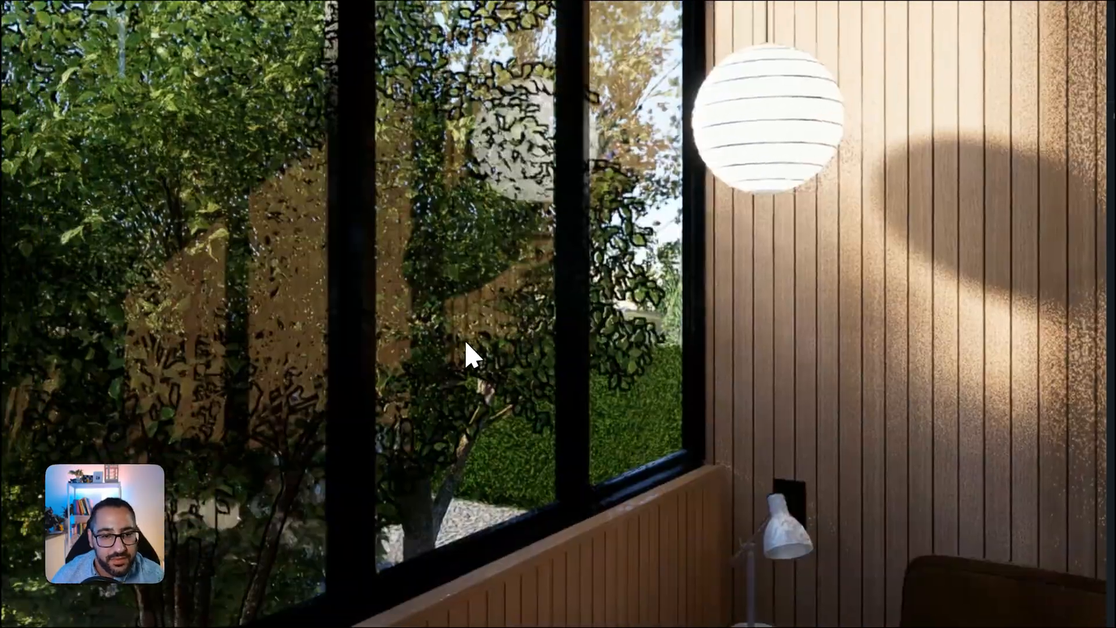
key("s")
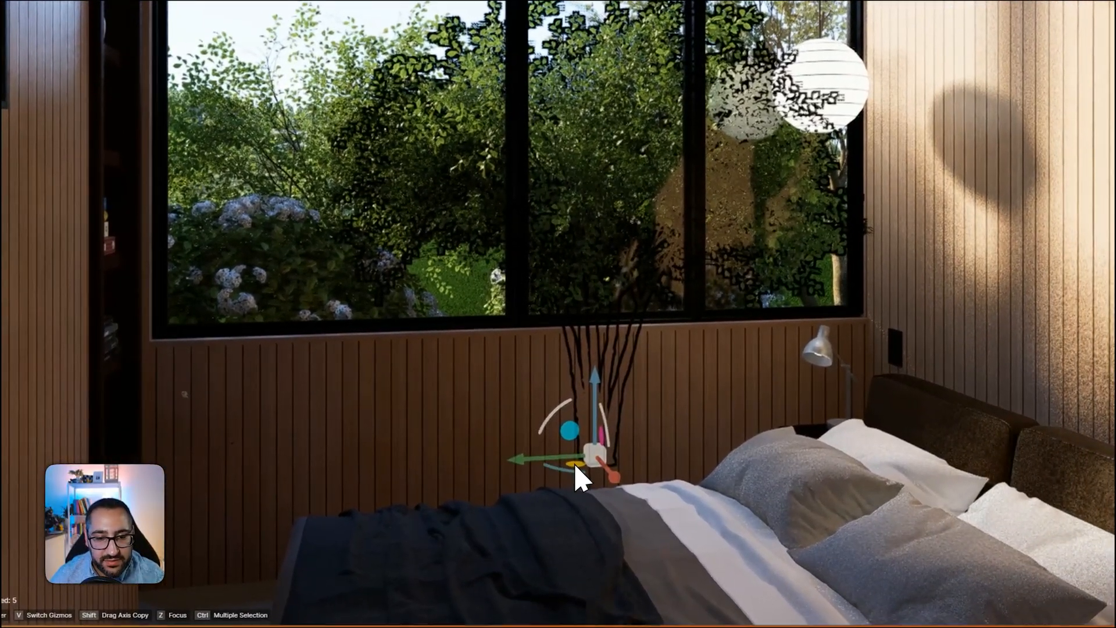
left_click_drag(576, 468, 503, 449)
left_click_drag(525, 379, 526, 414)
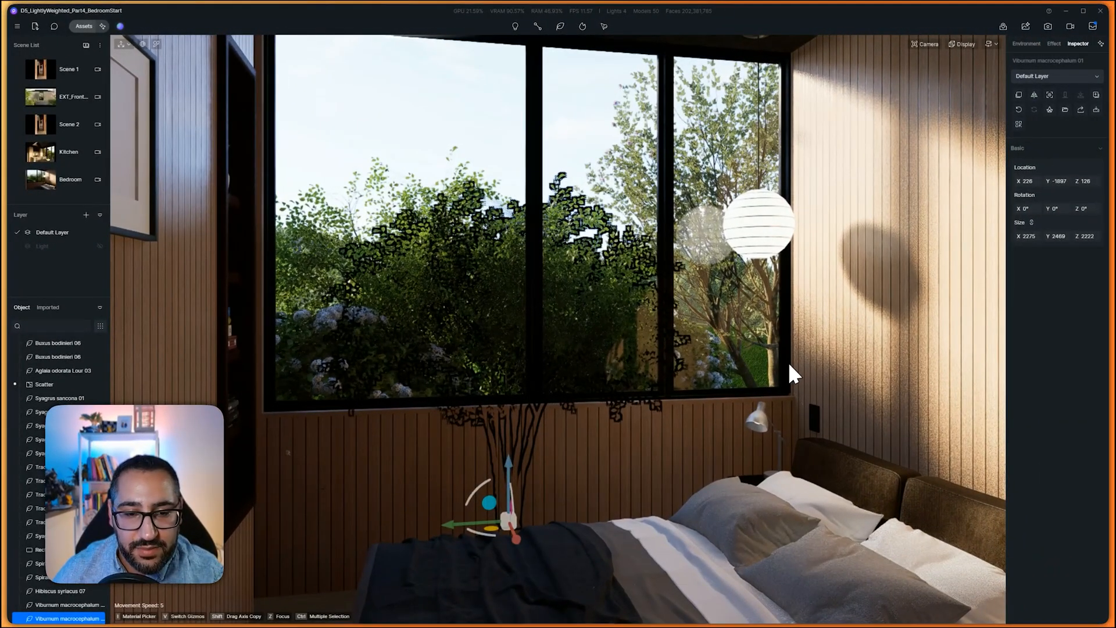
Copy the Viburnum along the window toward the lamp corner, placing the copy at X -1067, Y -4261 with a Z rotation of 21°
left_click_drag(448, 524, 617, 514, "shift")
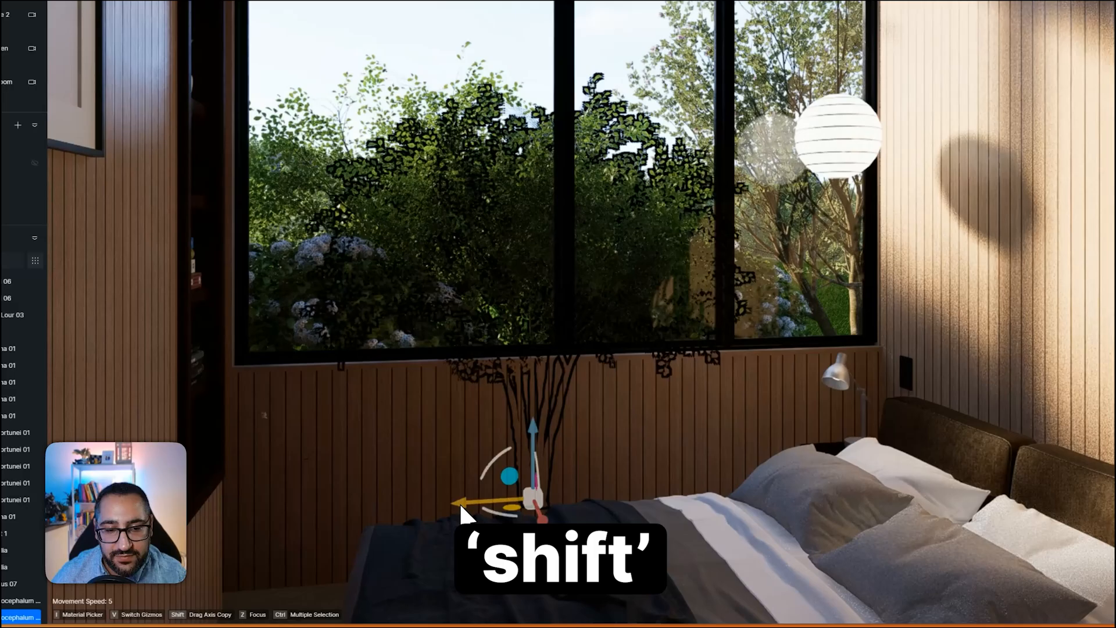
left_click_drag(632, 470, 671, 409, "shift")
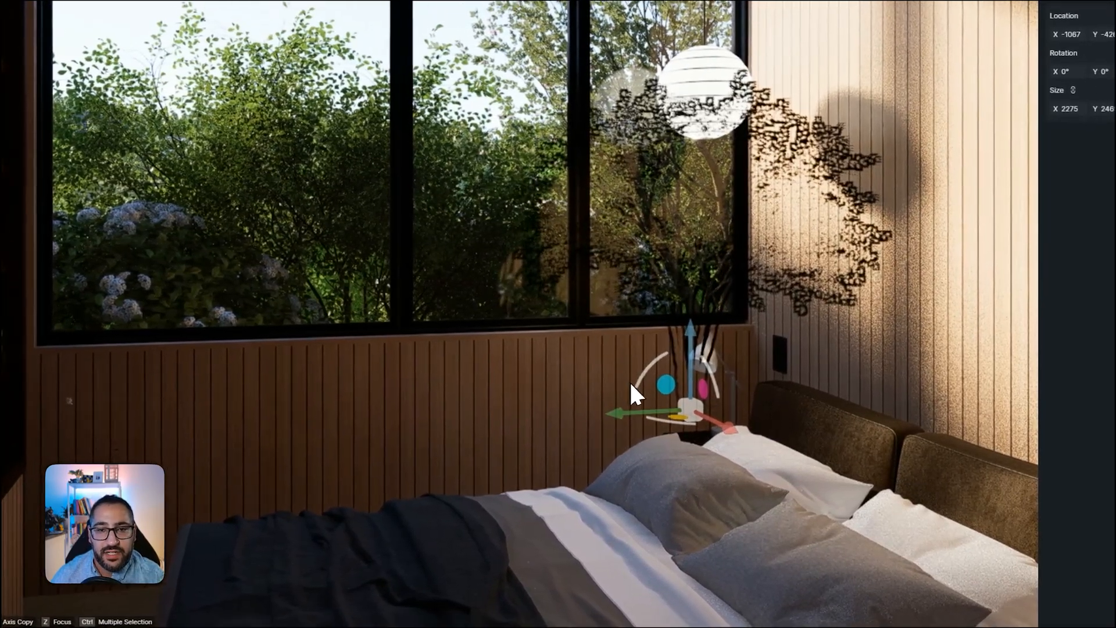
right_click_drag(628, 380, 633, 351)
right_click_drag(618, 355, 553, 356)
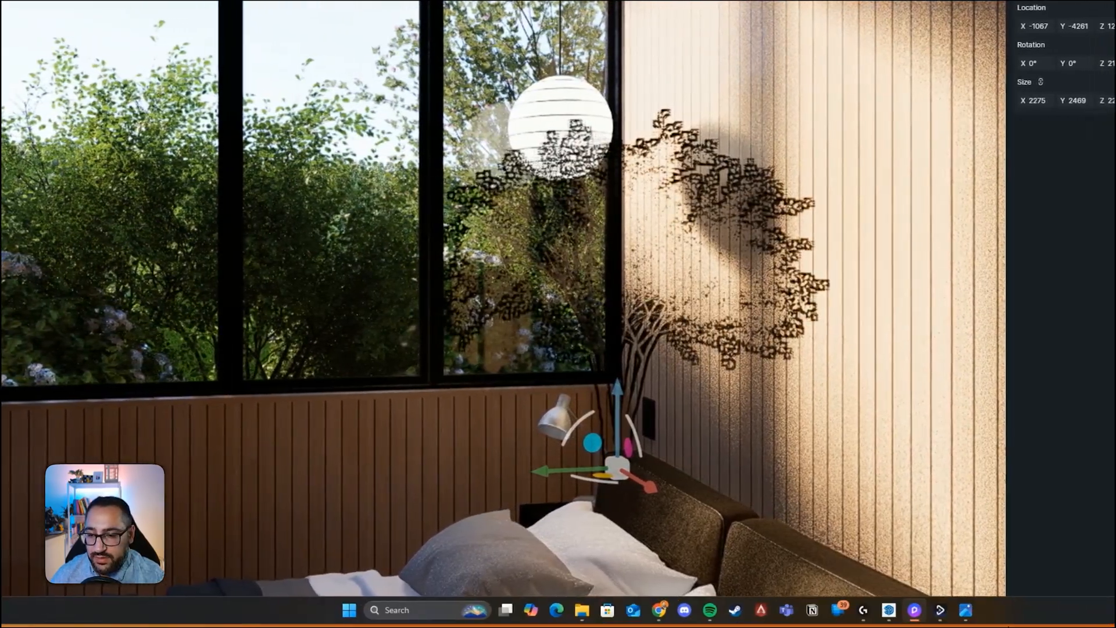
Compare the bedroom window planting with the reference photo and examine the trees and shrubs from outside the house
left_click(966, 611)
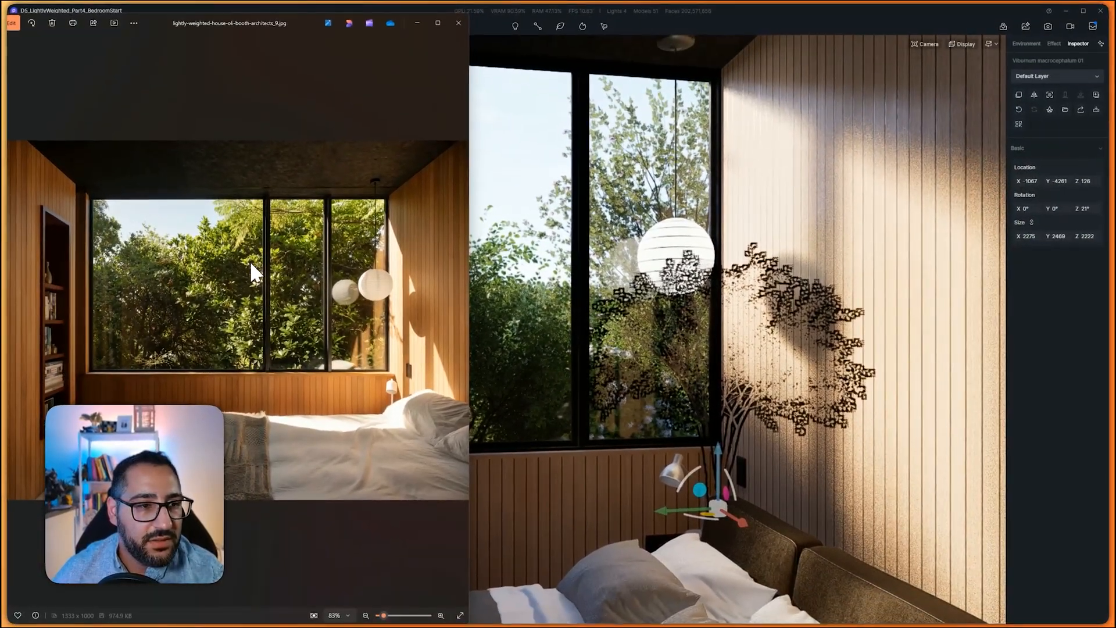
left_click(667, 313)
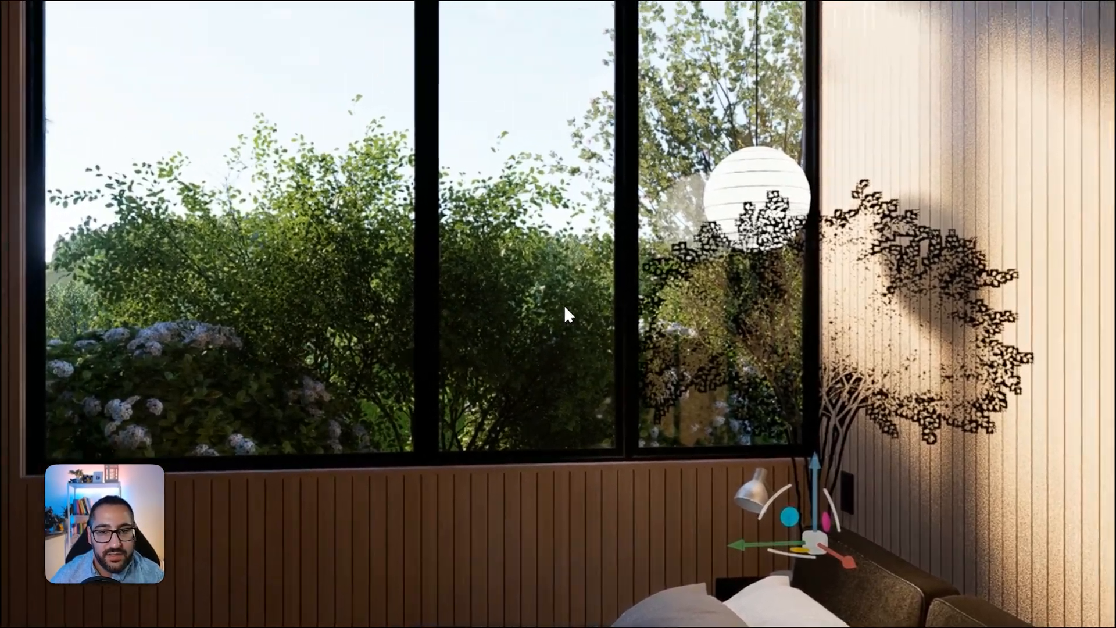
key("w")
right_click_drag(564, 306, 907, 375)
key("s")
right_click_drag(755, 371, 749, 415)
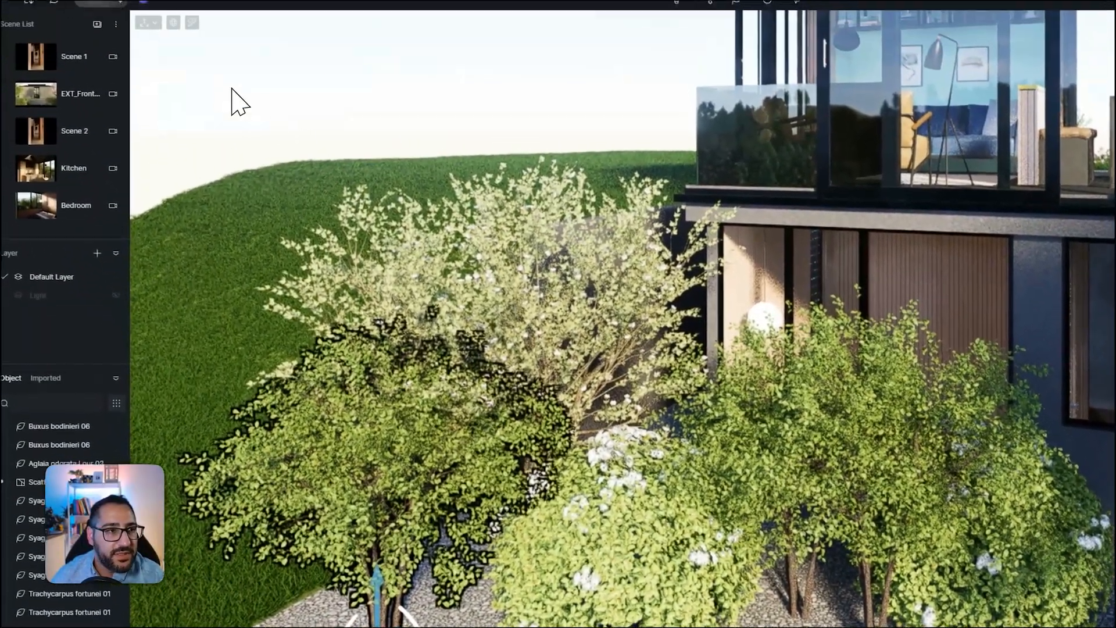
Place a Bauhinia variegata 09 flowering tree from the asset library on the gravel outside the bedroom window and scale it down to X 3118
left_click(102, 33)
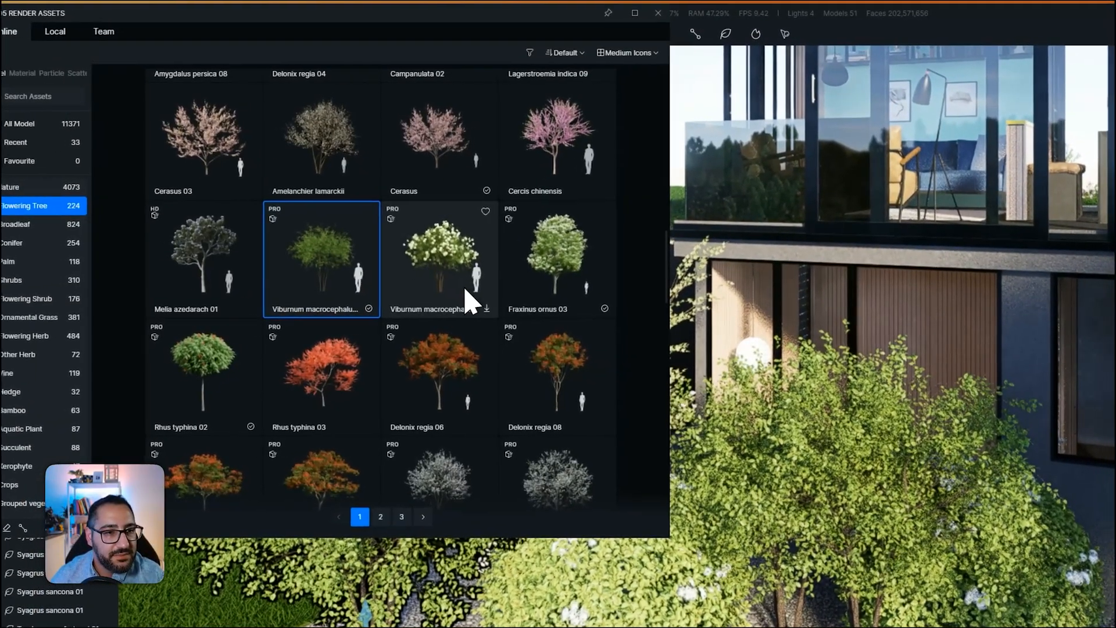
scroll(378, 244, "down", 5)
left_click(353, 224)
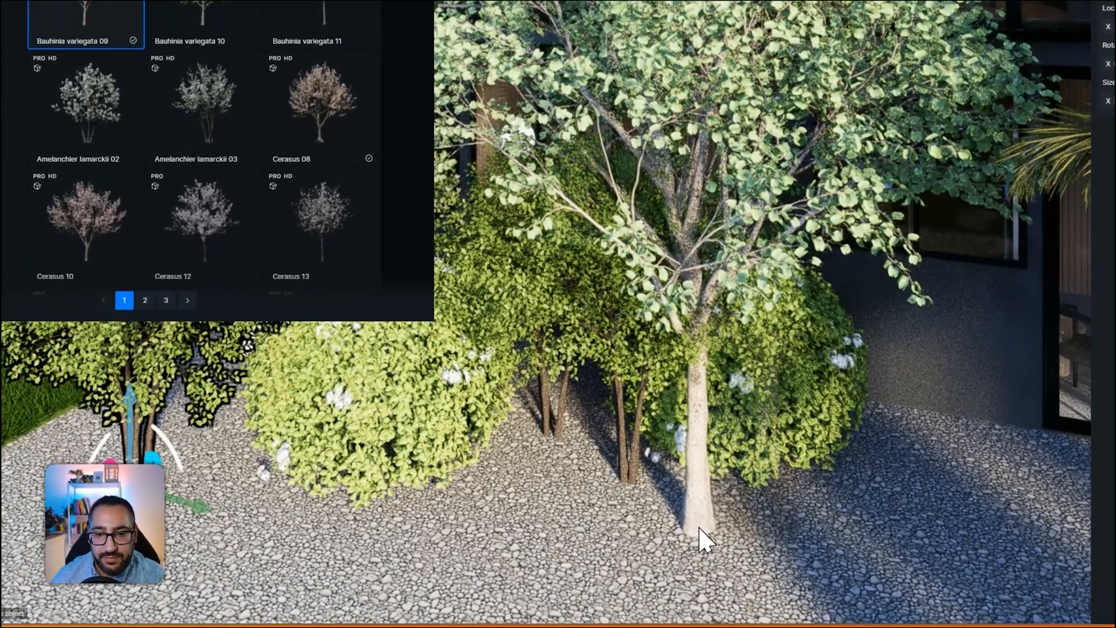
left_click(722, 543)
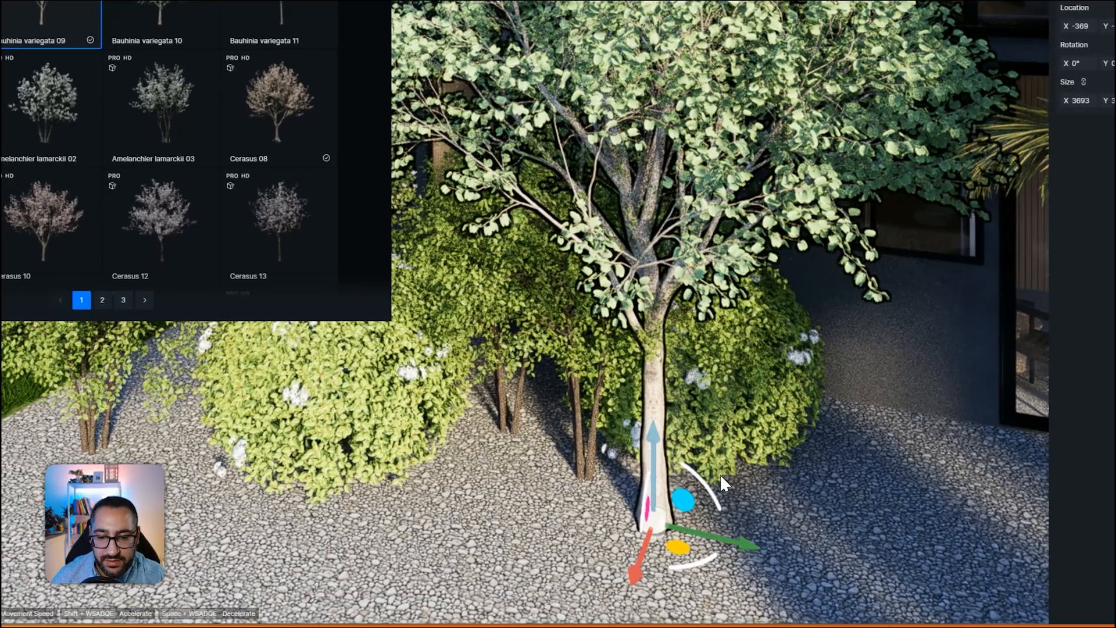
right_click_drag(714, 469, 724, 482)
key("r")
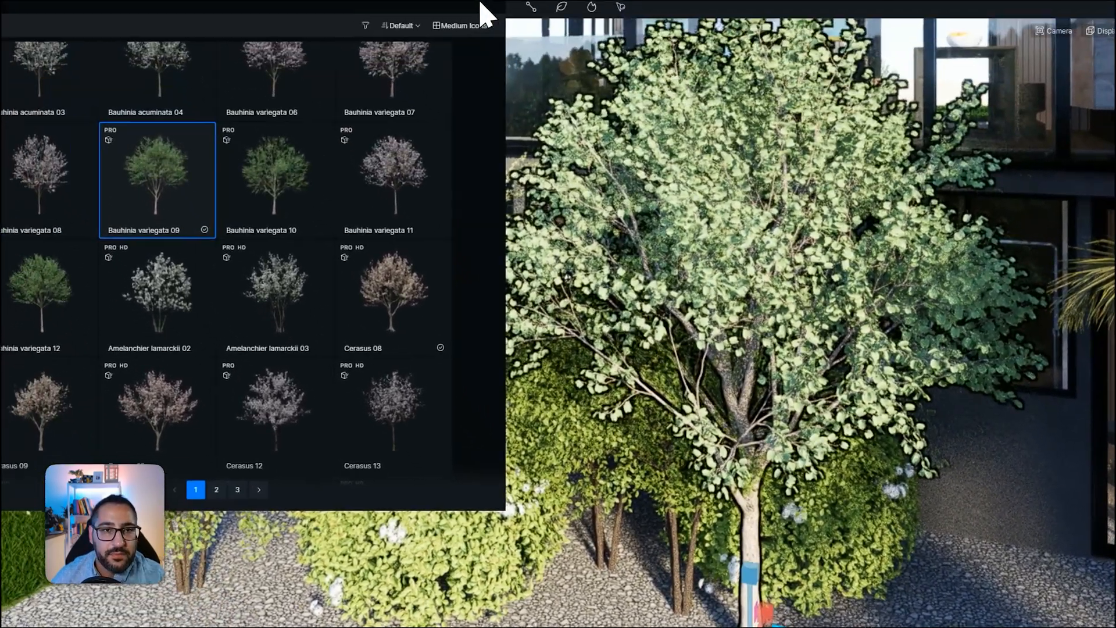
left_click(487, 2)
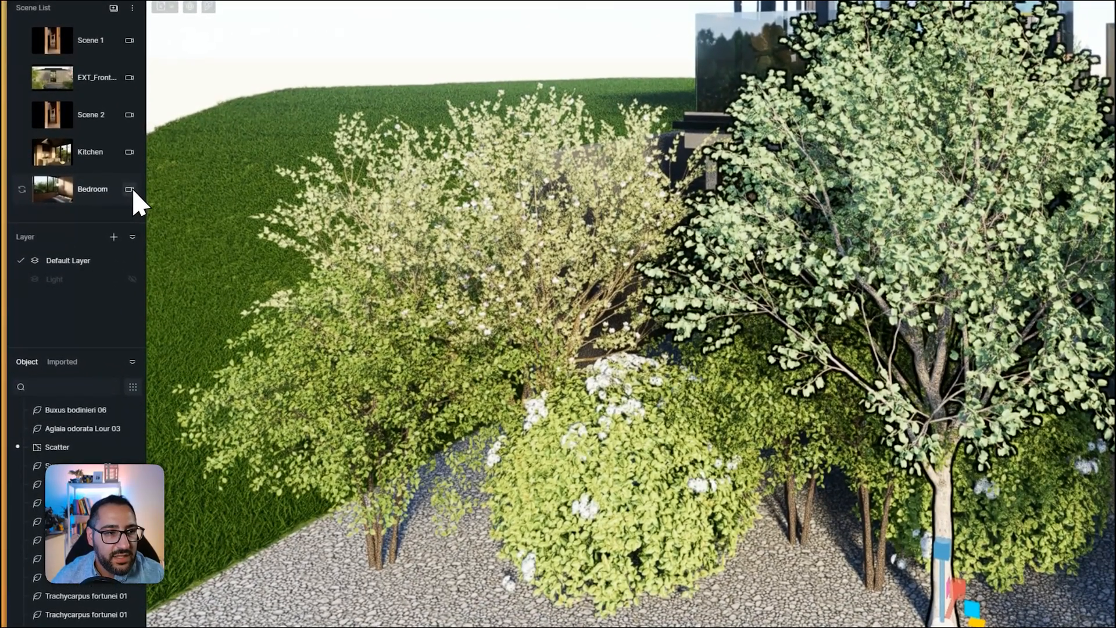
With the Bedroom camera preview shown, move the Bauhinia to X -105, Y -353, Z 330 and shrink it to X 2769, Y 2822
left_click(128, 185)
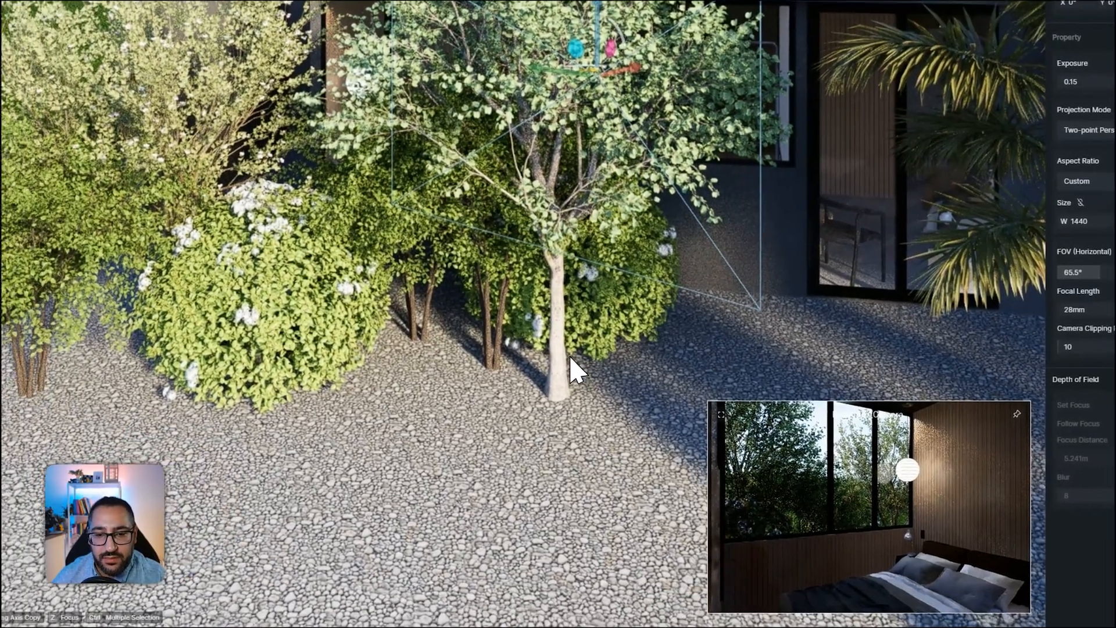
left_click(489, 394)
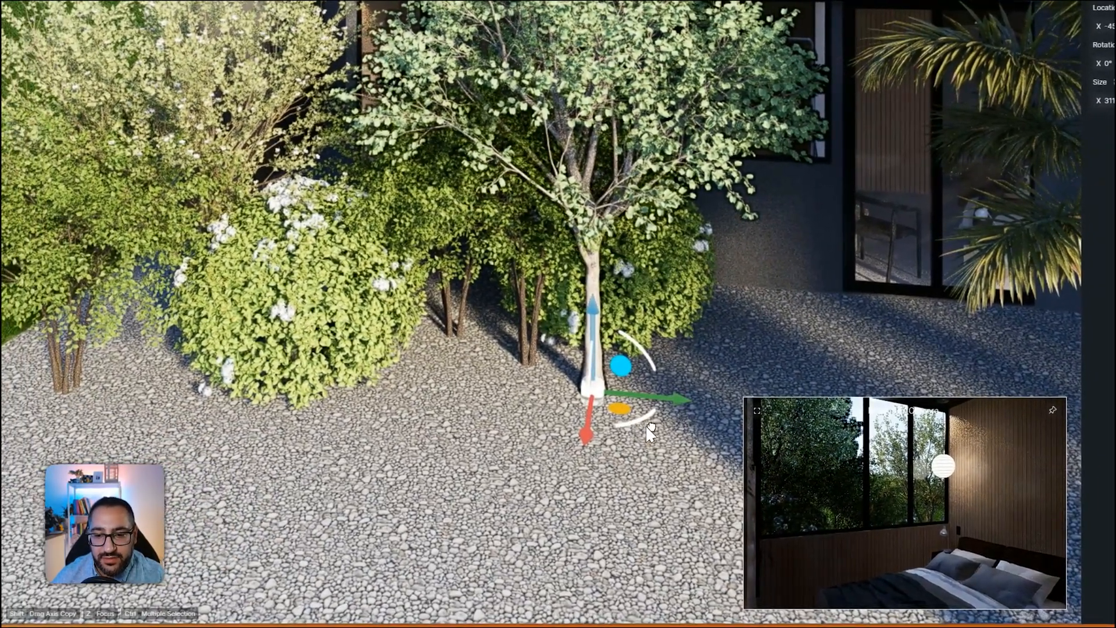
left_click_drag(575, 411, 656, 408)
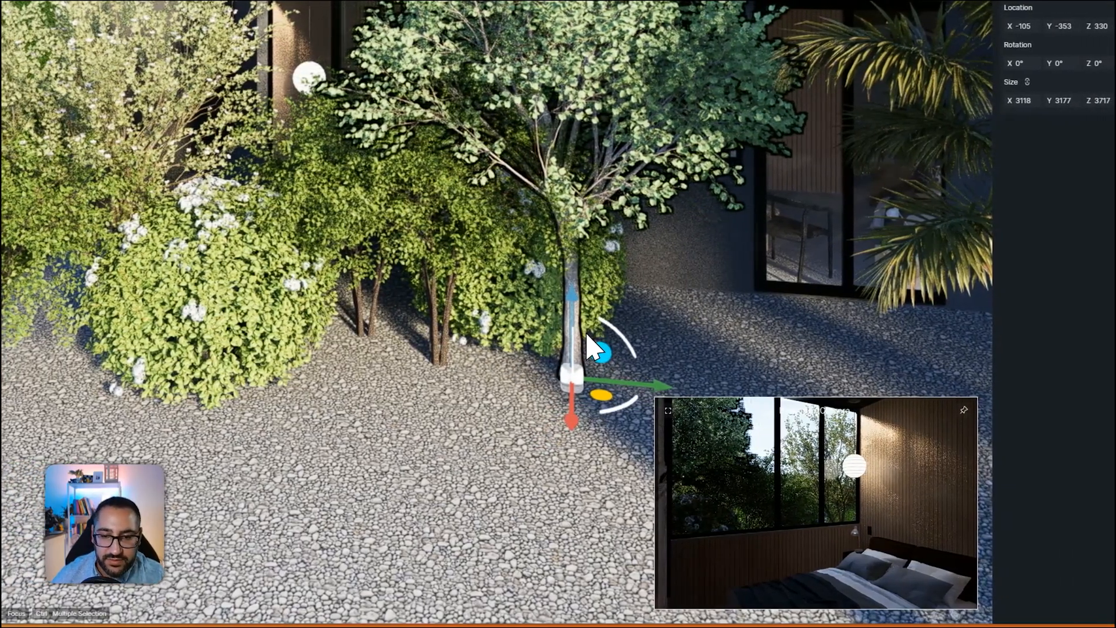
key("space")
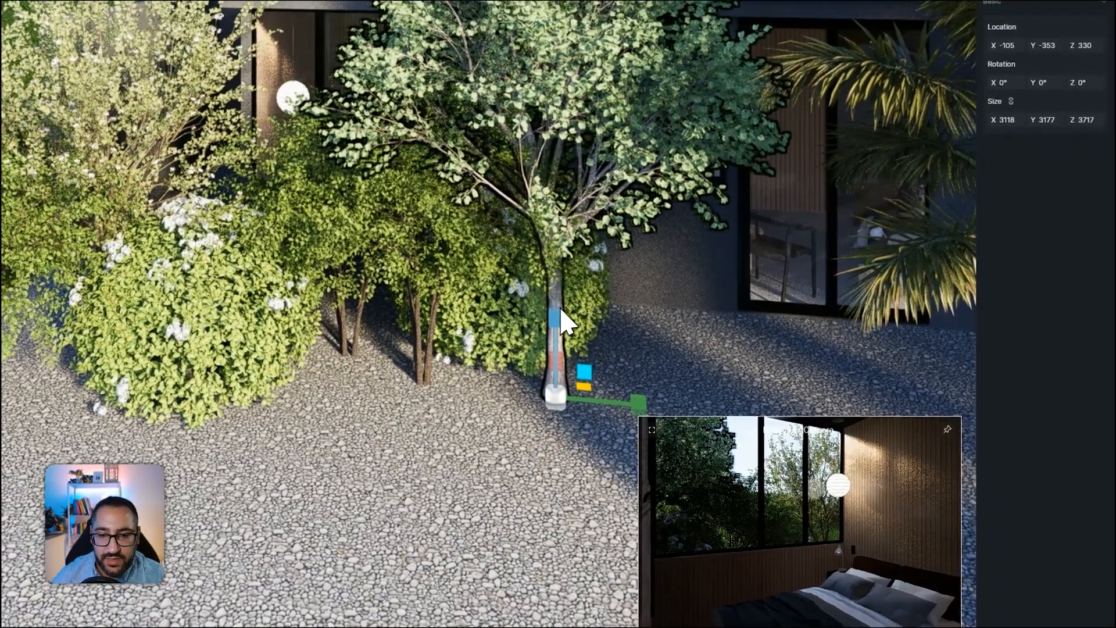
left_click_drag(558, 328, 557, 330)
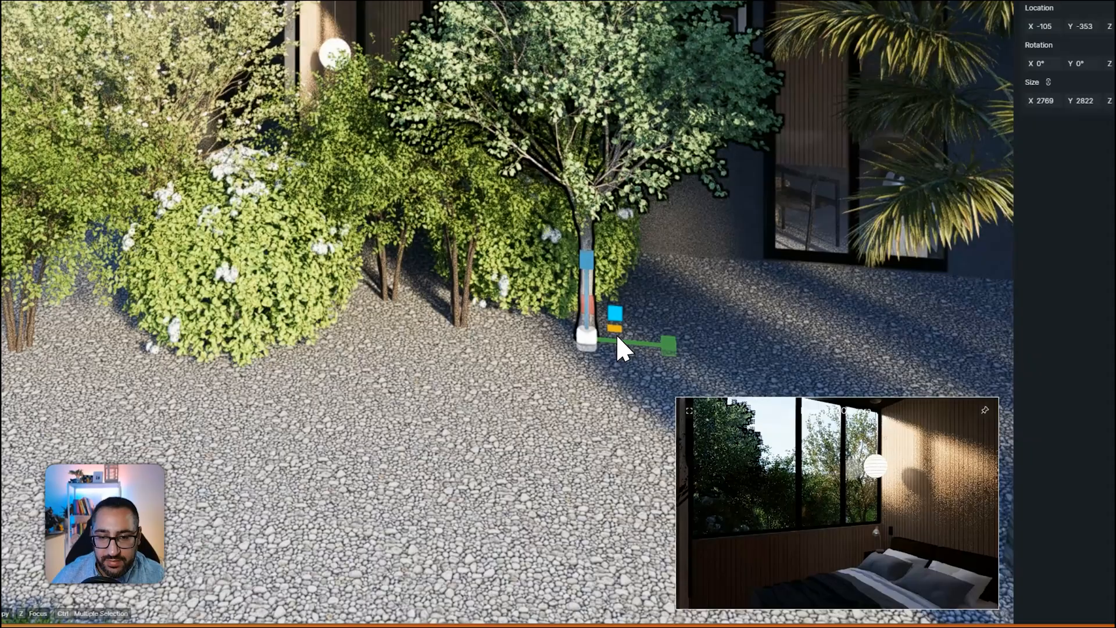
key("space")
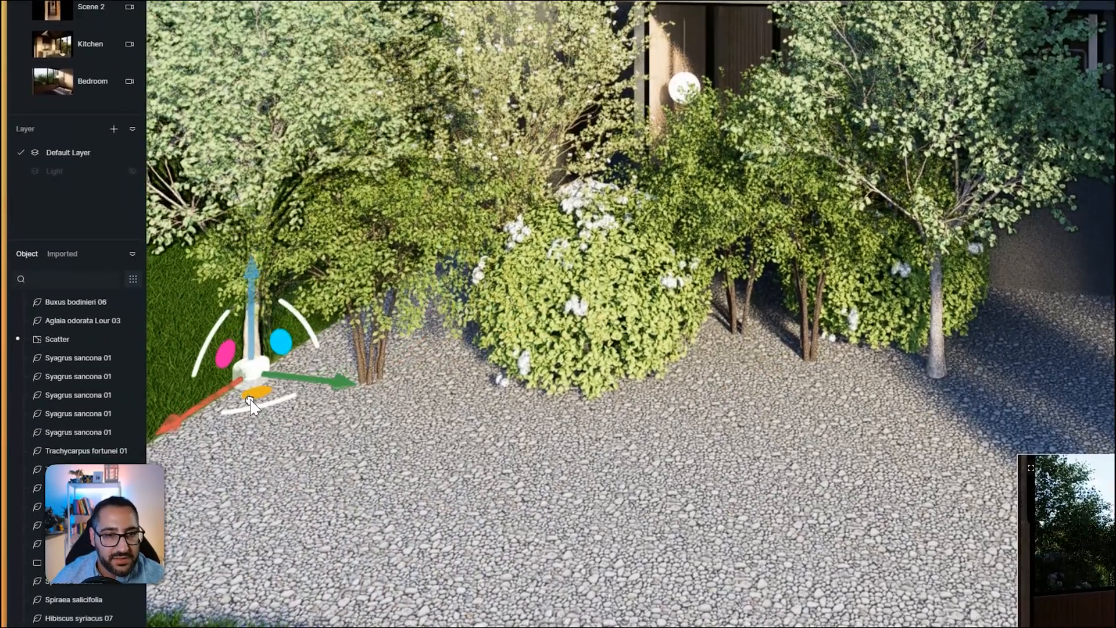
Place a Bauhinia copy outside the window at X -765, Y -1585, Z 330, sized 2027 × 2066 × 2416 and rotated 41° about Z
left_click_drag(249, 398, 882, 419)
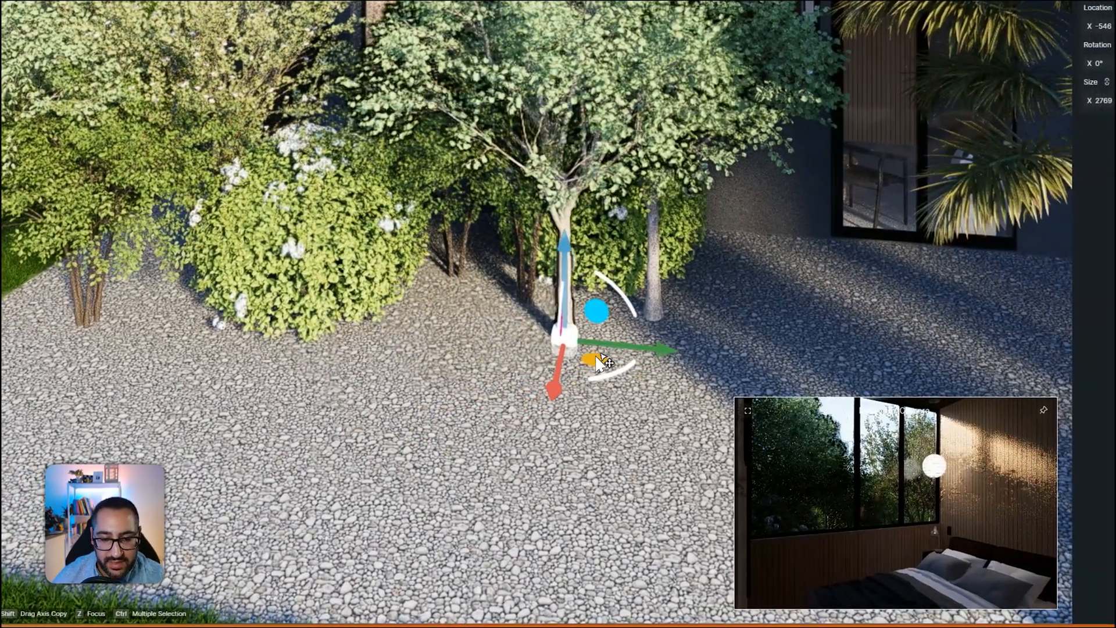
left_click_drag(596, 358, 600, 358)
left_click_drag(597, 311, 584, 283)
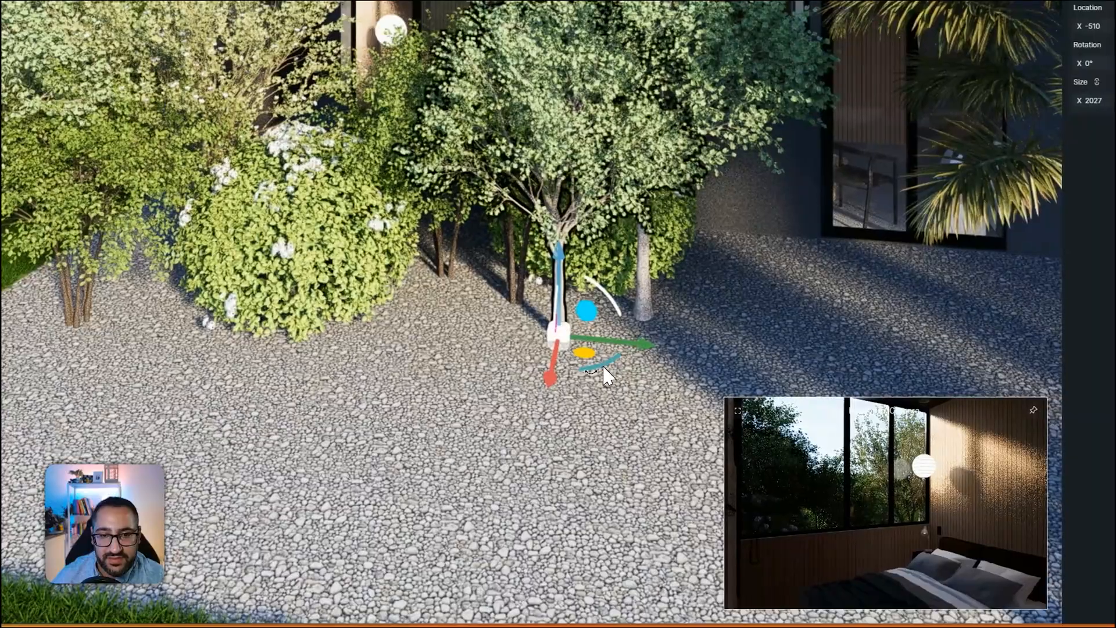
left_click_drag(603, 367, 547, 366)
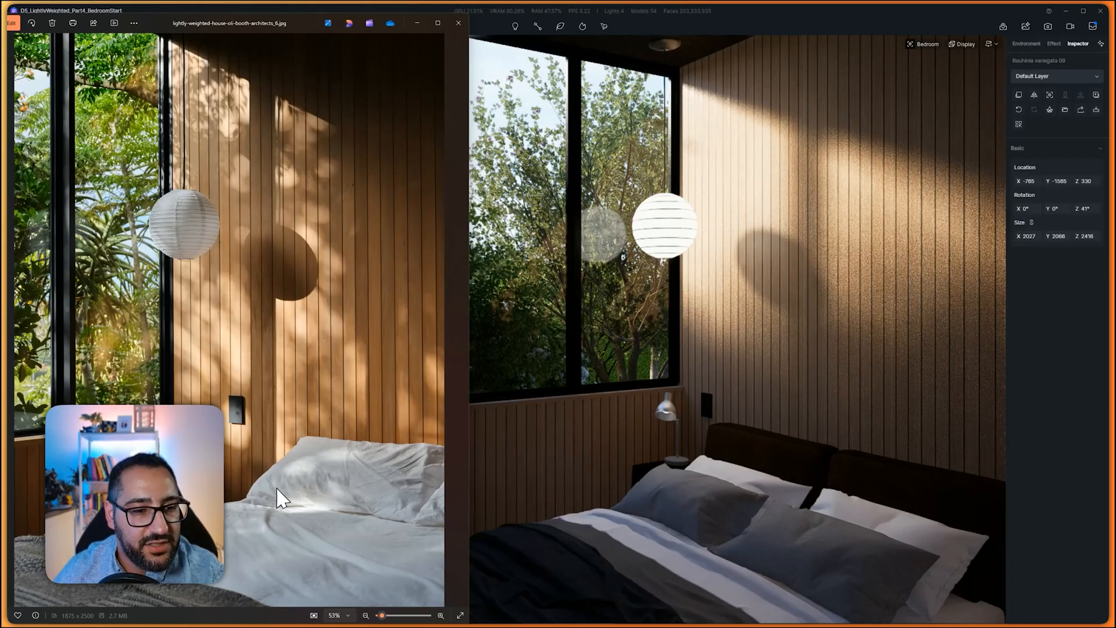
Bring up the wider bedroom reference photo for comparison and set the Bedroom camera's aspect ratio to 16:9
key("Right")
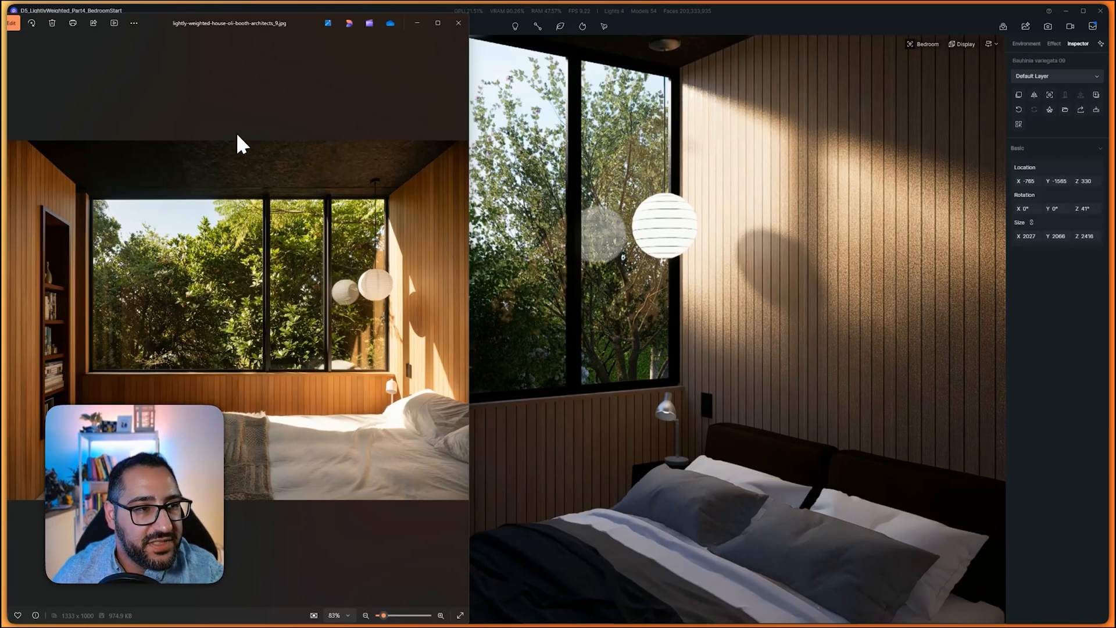
left_click(701, 295)
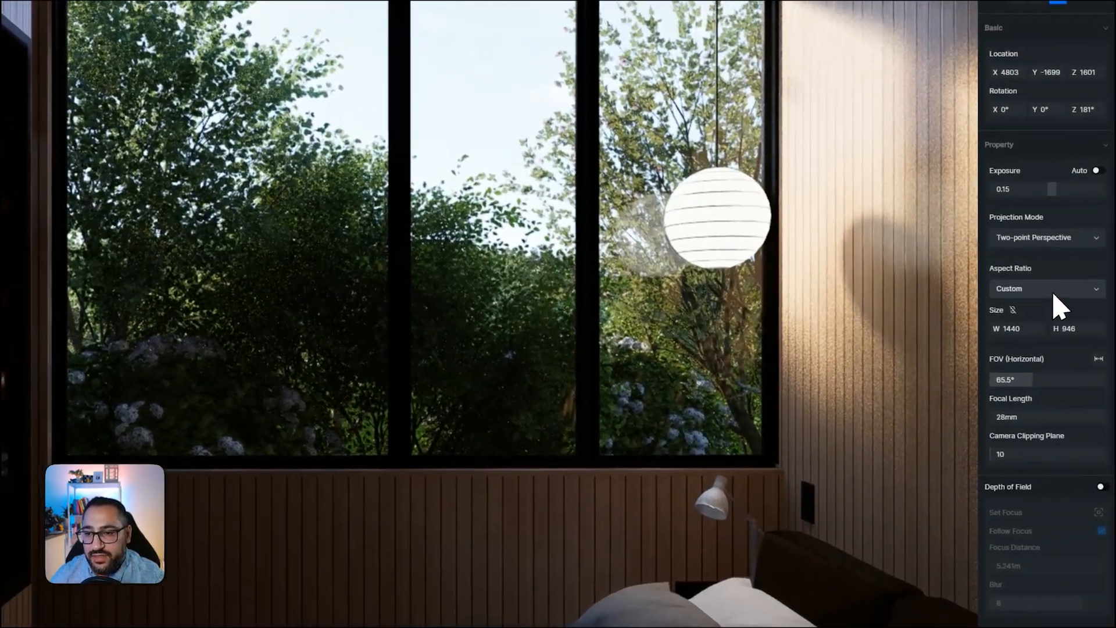
left_click(1102, 272)
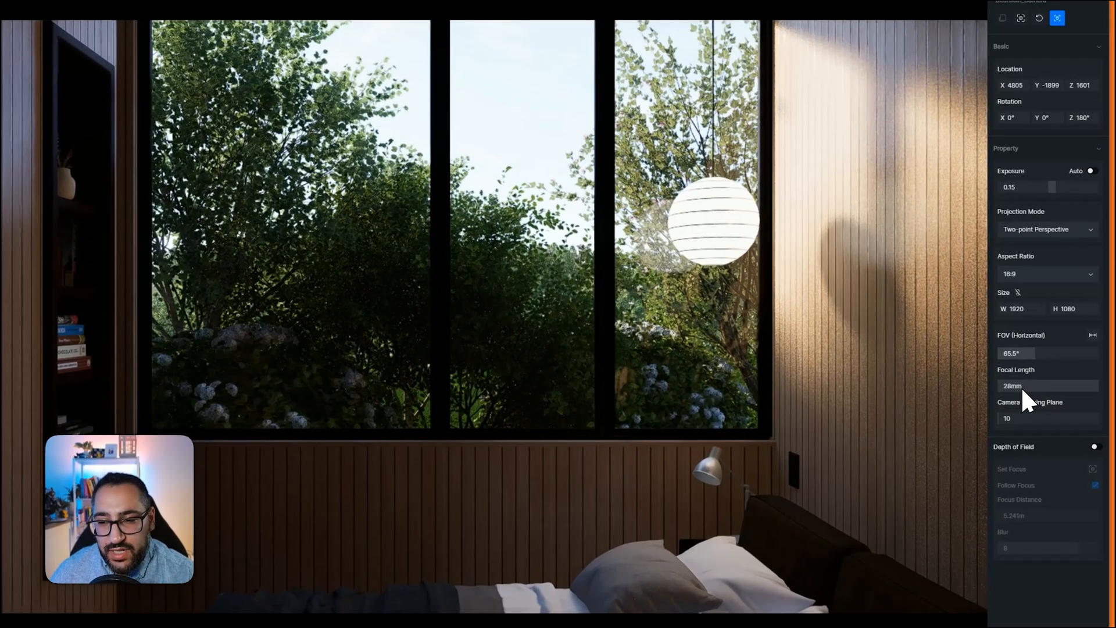
Pull the Bedroom camera back to X 5004, Y -1902, Z 1526 with a 22 mm focal length and a clipping plane of 100
left_click(1035, 388)
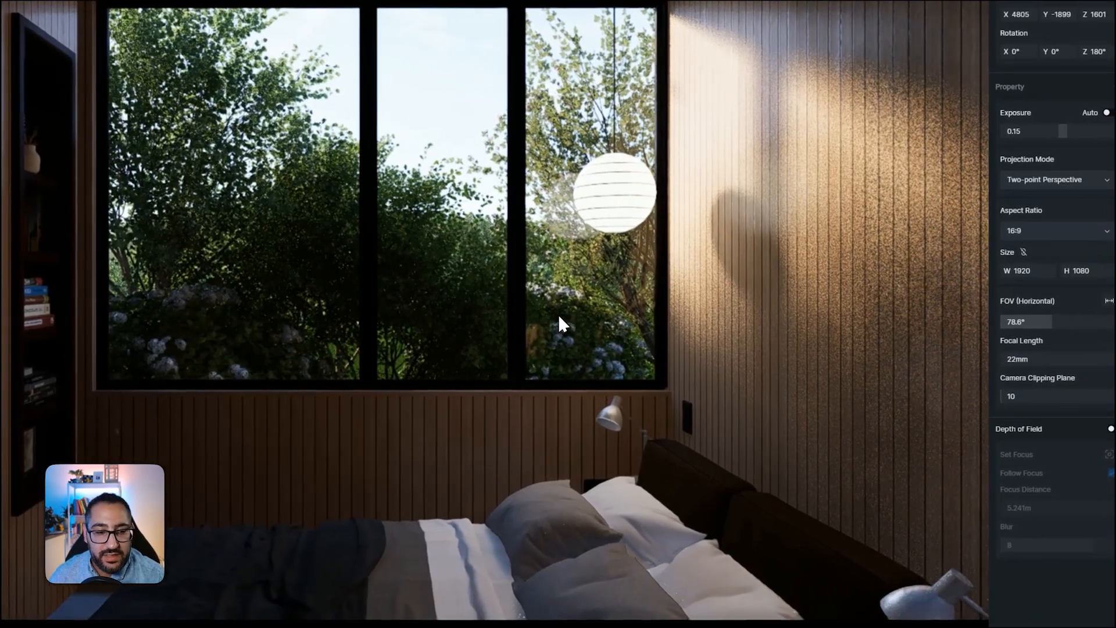
right_click_drag(557, 313, 554, 315)
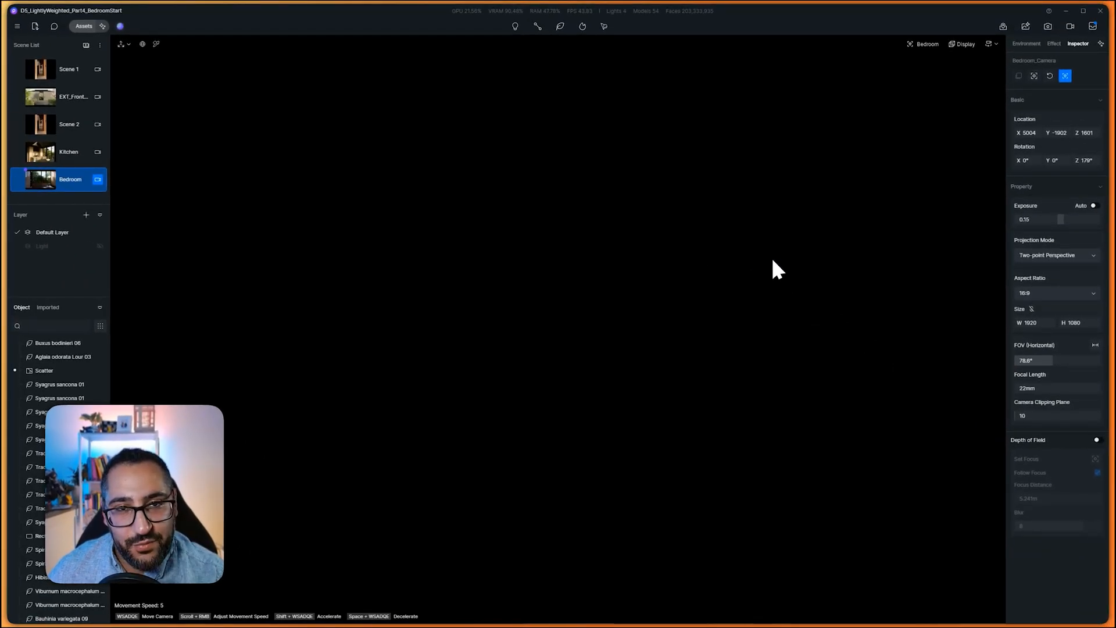
left_click_drag(1019, 418, 1023, 418)
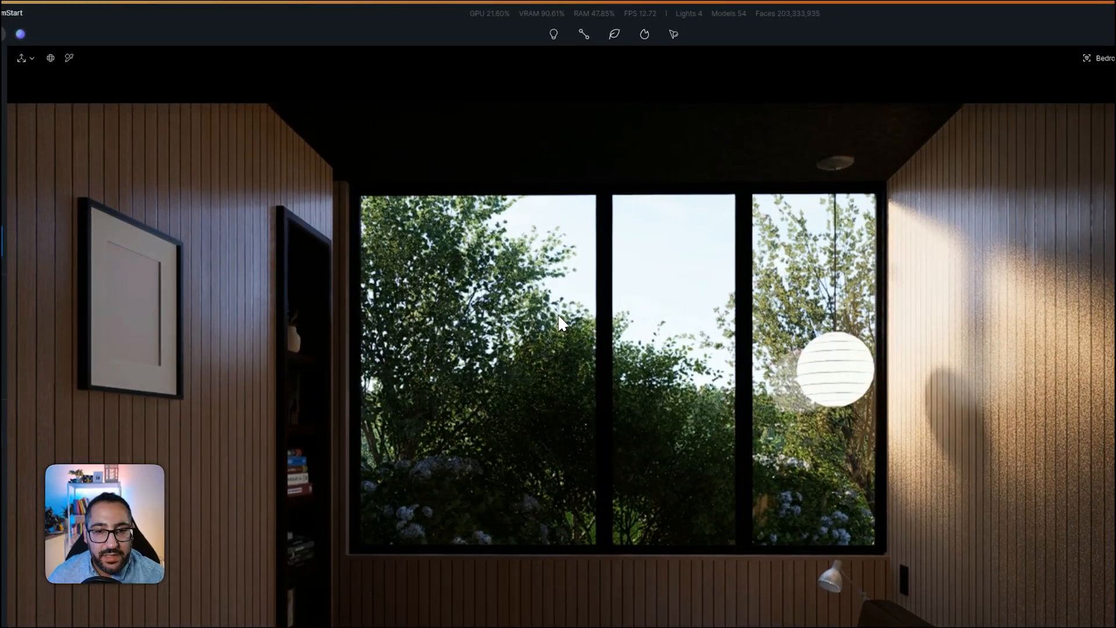
key("q")
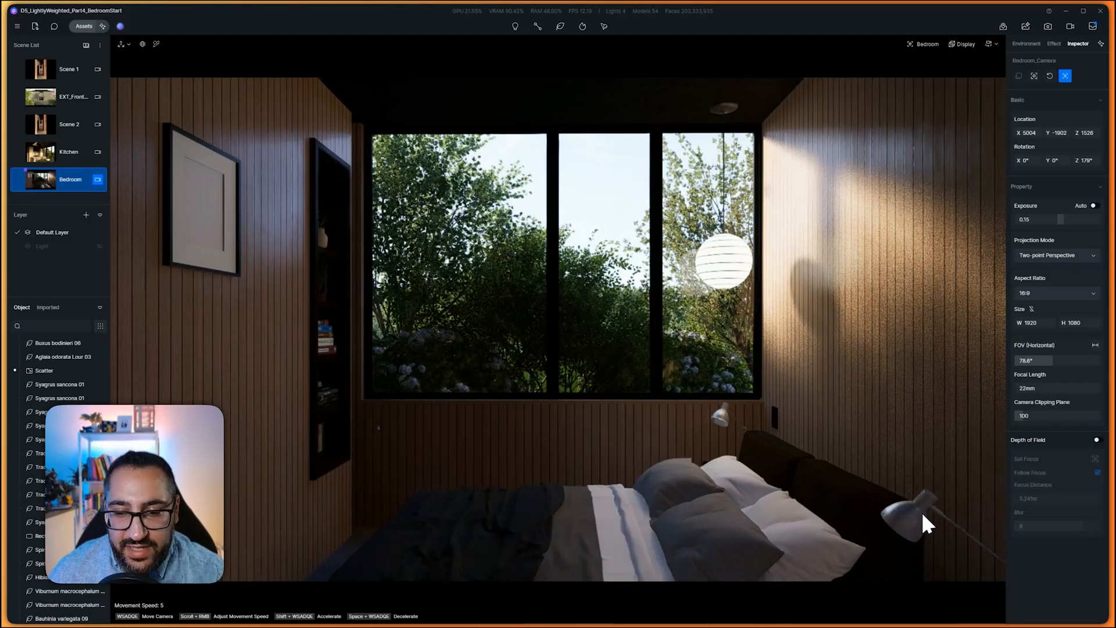
Tighten the Bedroom view with a 24 mm focal length and move the camera forward and up to X 4855, Y -1900, Z 1626
left_click(1035, 387)
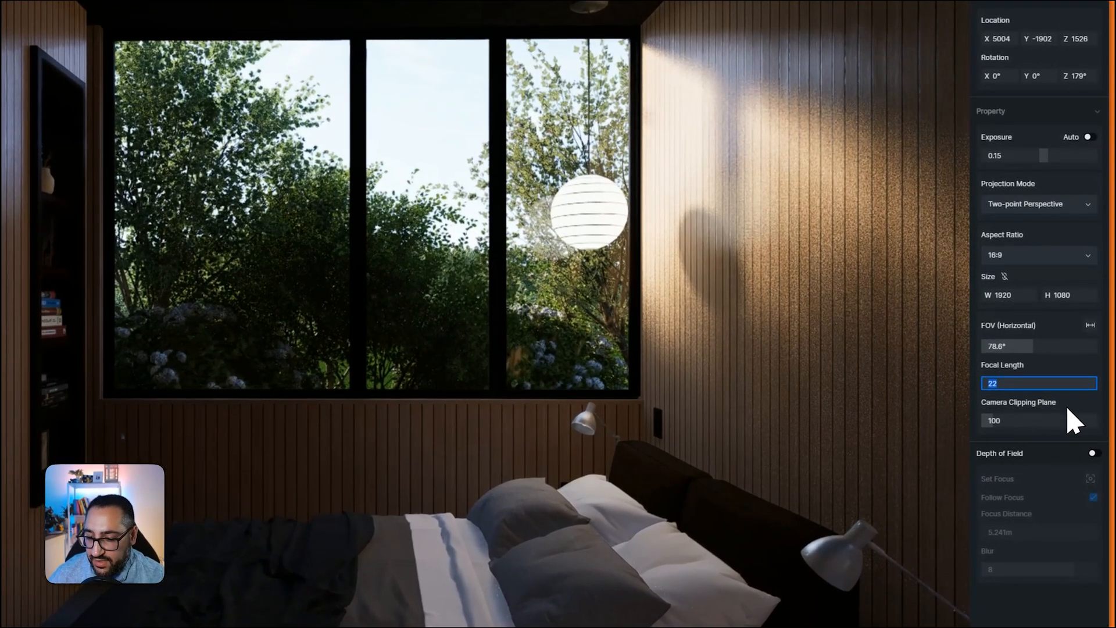
type("24")
key("Return")
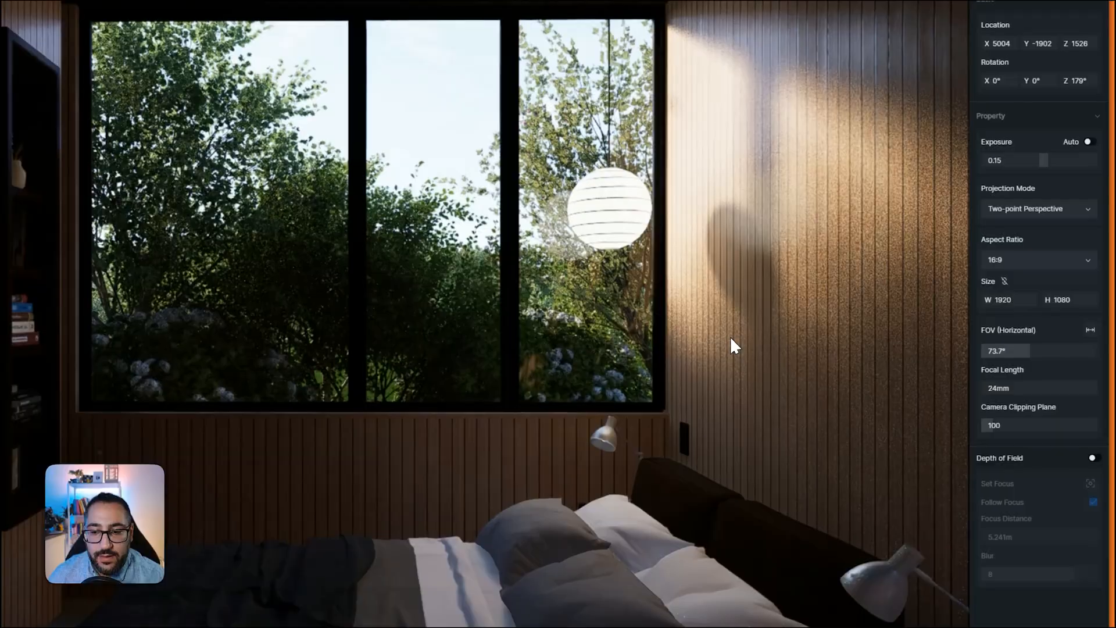
key("e")
key("w")
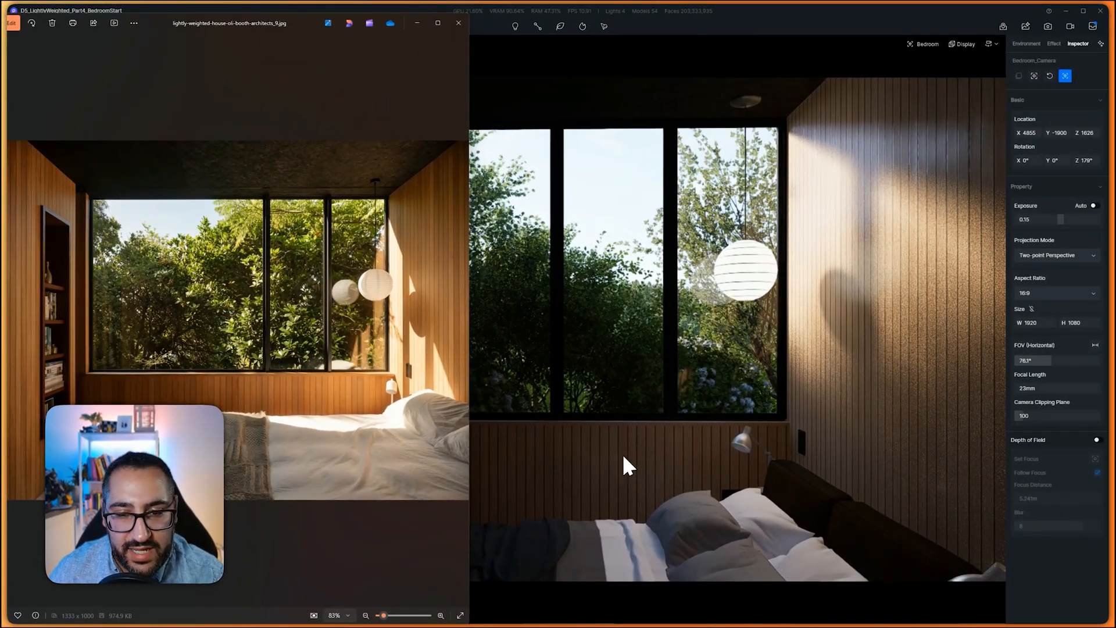
Duplicate the Spiraea shrub onto the gravel outside the window at X -1446, Y -1028 and scale the copy down to X 1709, Y 1658
left_click(628, 455)
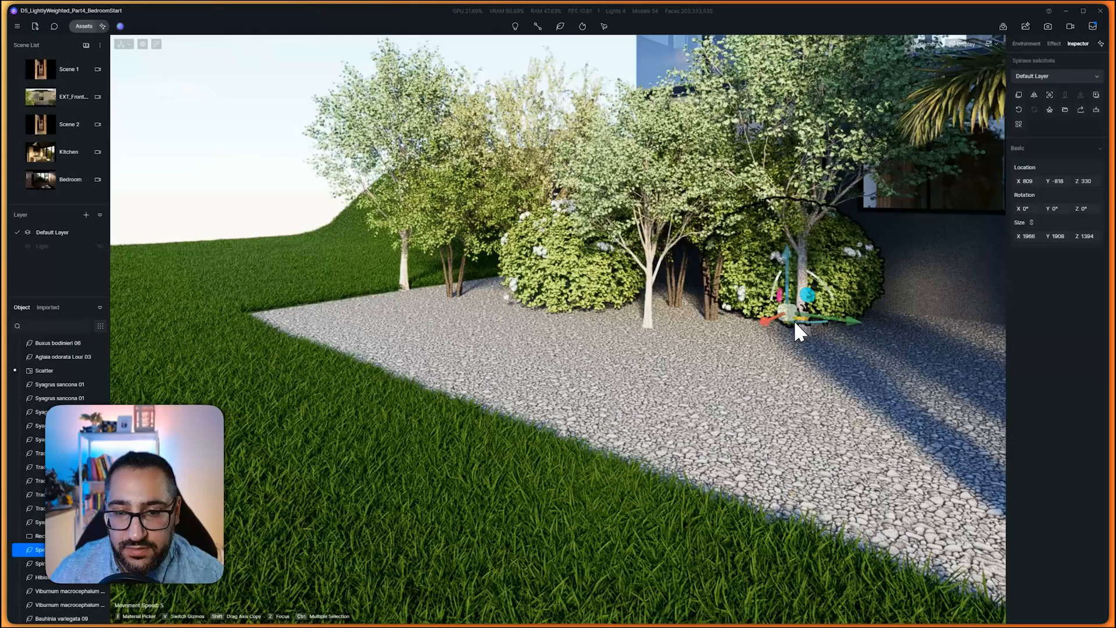
key("ctrl+d")
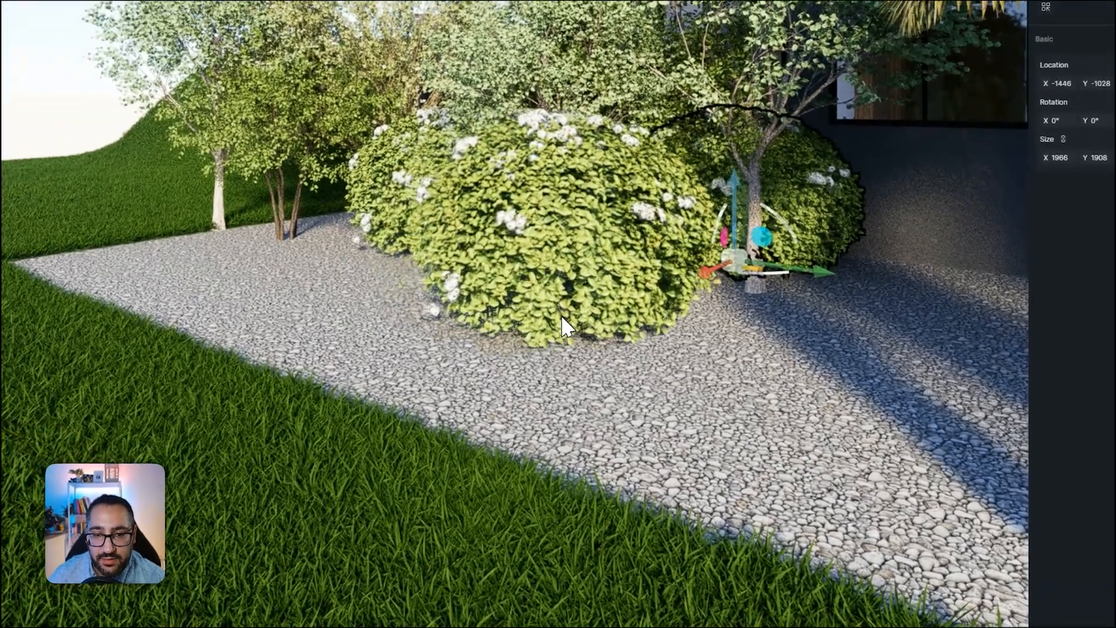
left_click(660, 346)
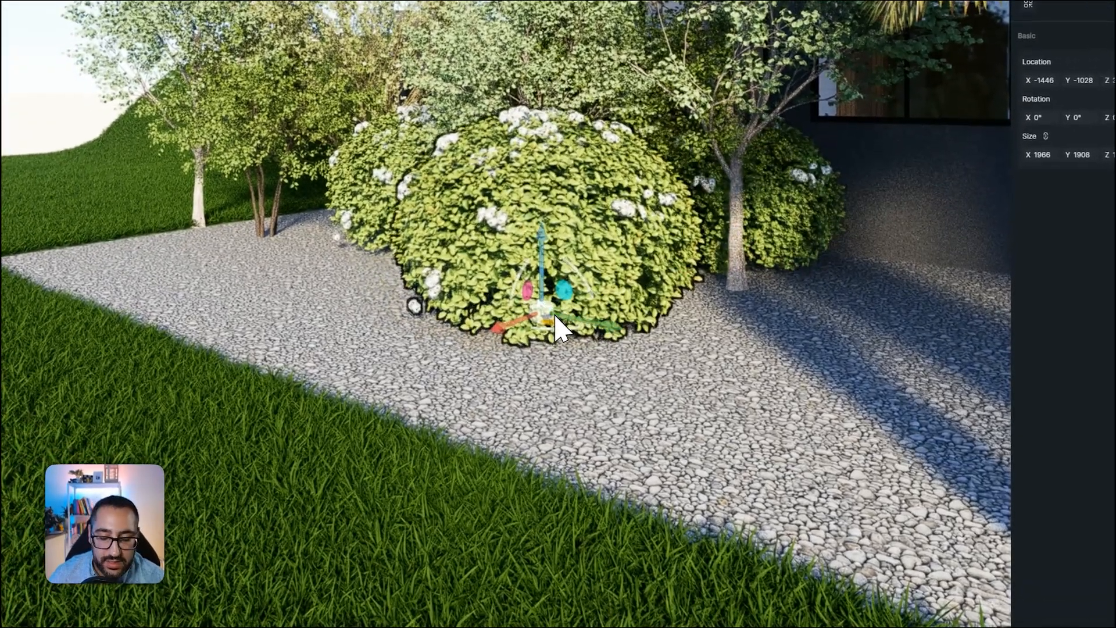
key("space")
left_click_drag(545, 256, 377, 282)
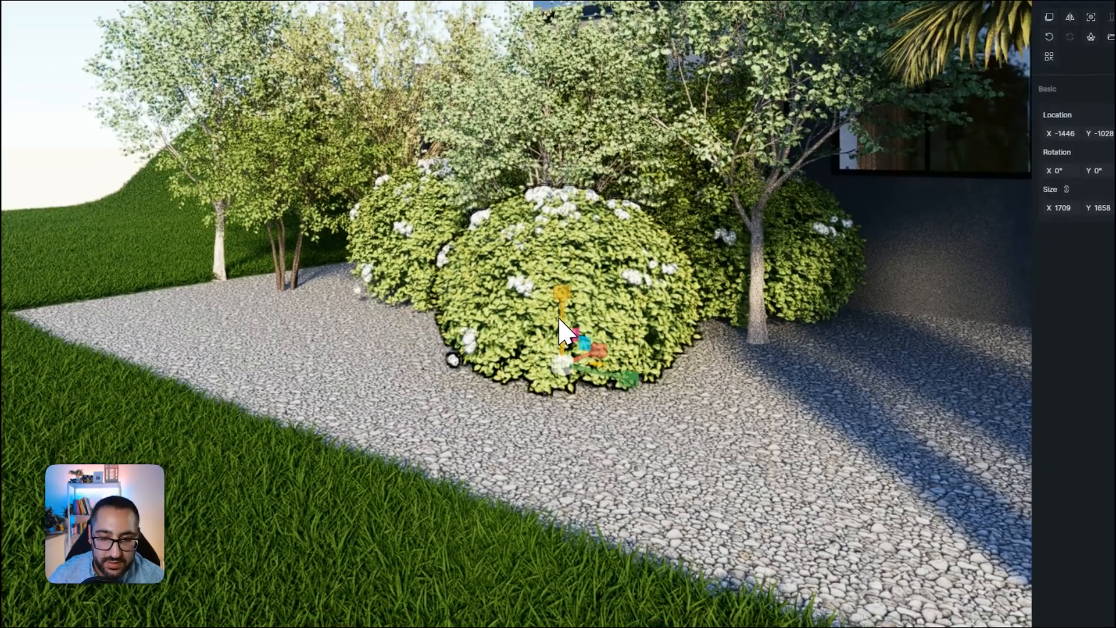
Copy the Viburnum beside the new shrub at X -825, Y -561 with a Z rotation of 78°, and return to the Bedroom view
key("v")
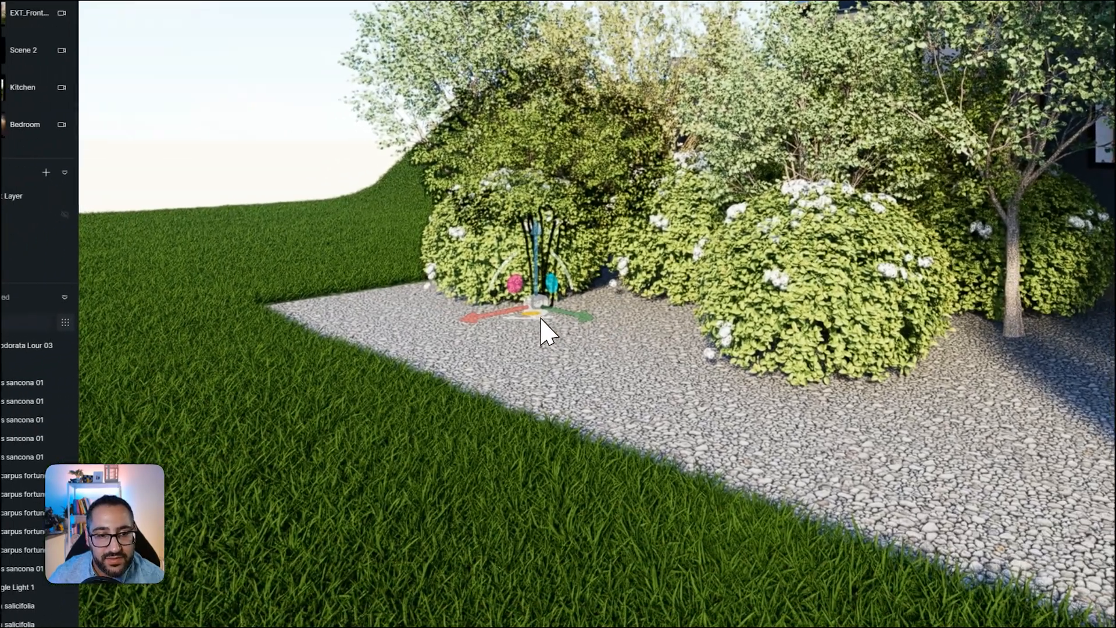
left_click_drag(540, 318, 634, 363)
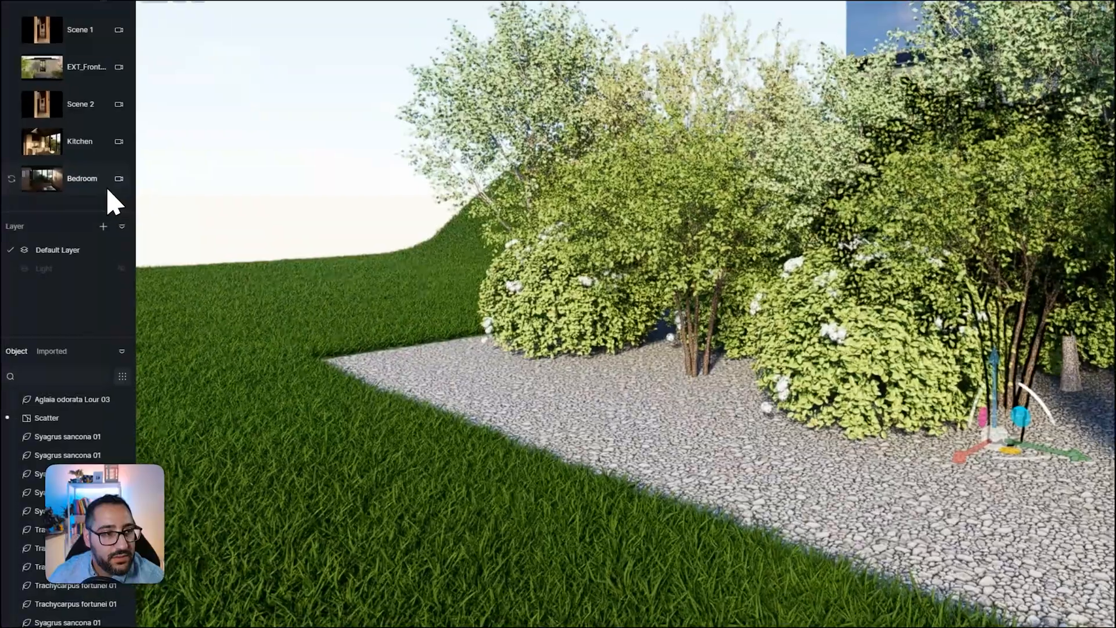
left_click(114, 192)
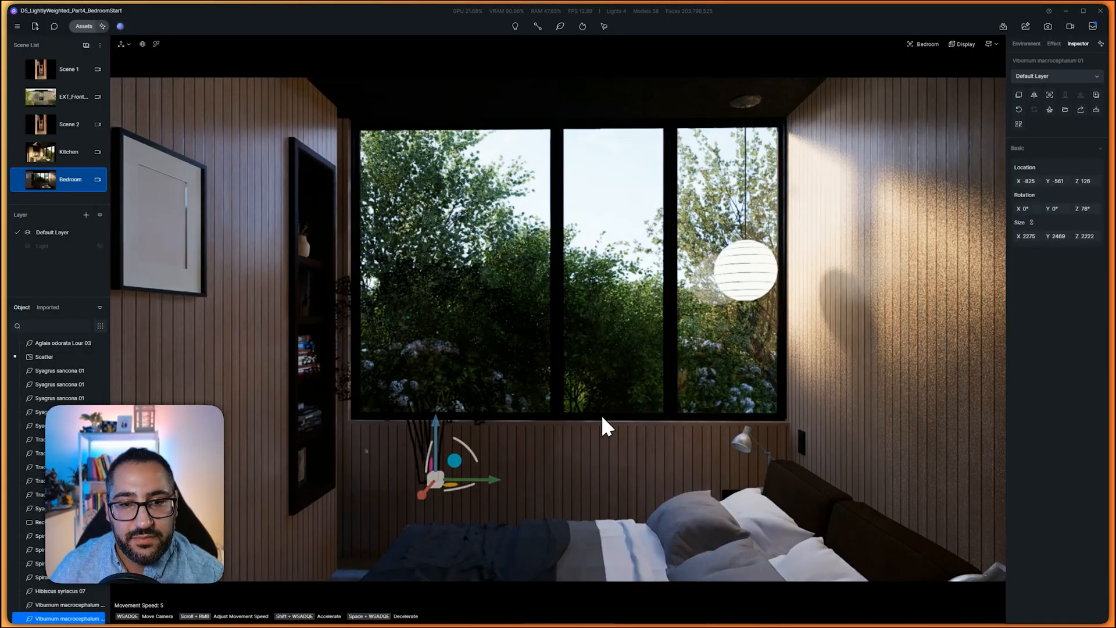
Compare the bedroom lighting with the reference photo and turn off Custom Sun in the sky light settings
key("alt+Tab")
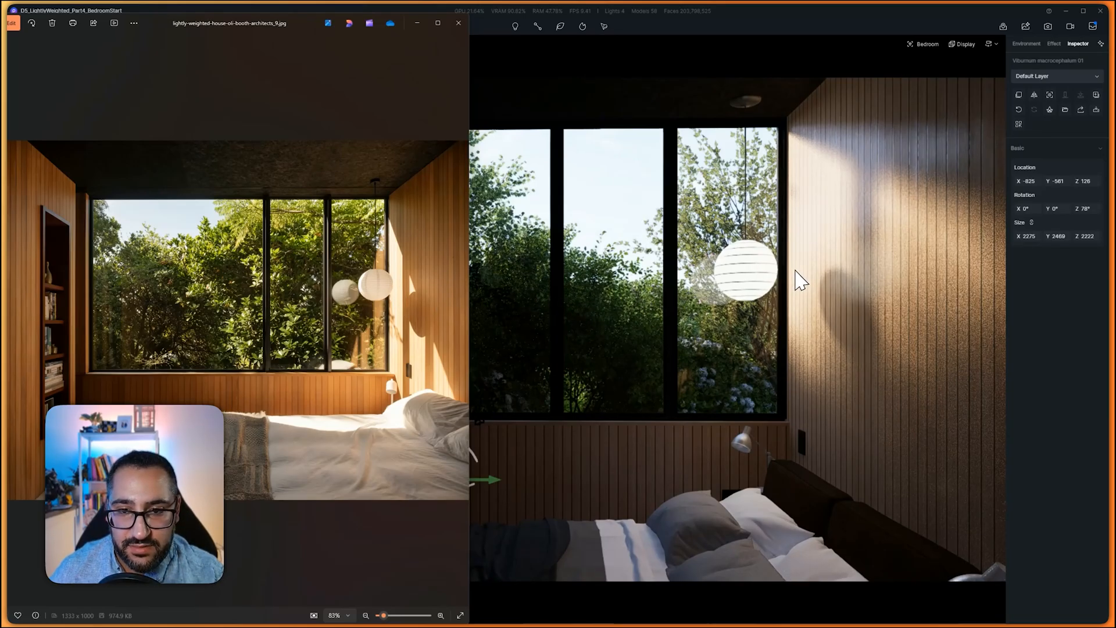
left_click(1039, 268)
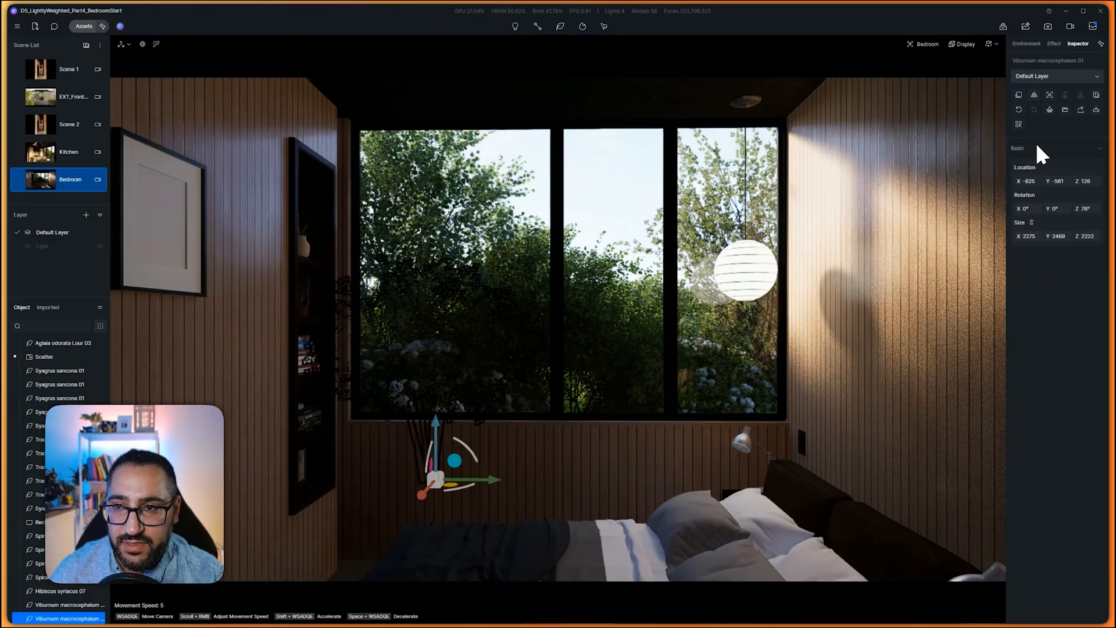
left_click(1027, 44)
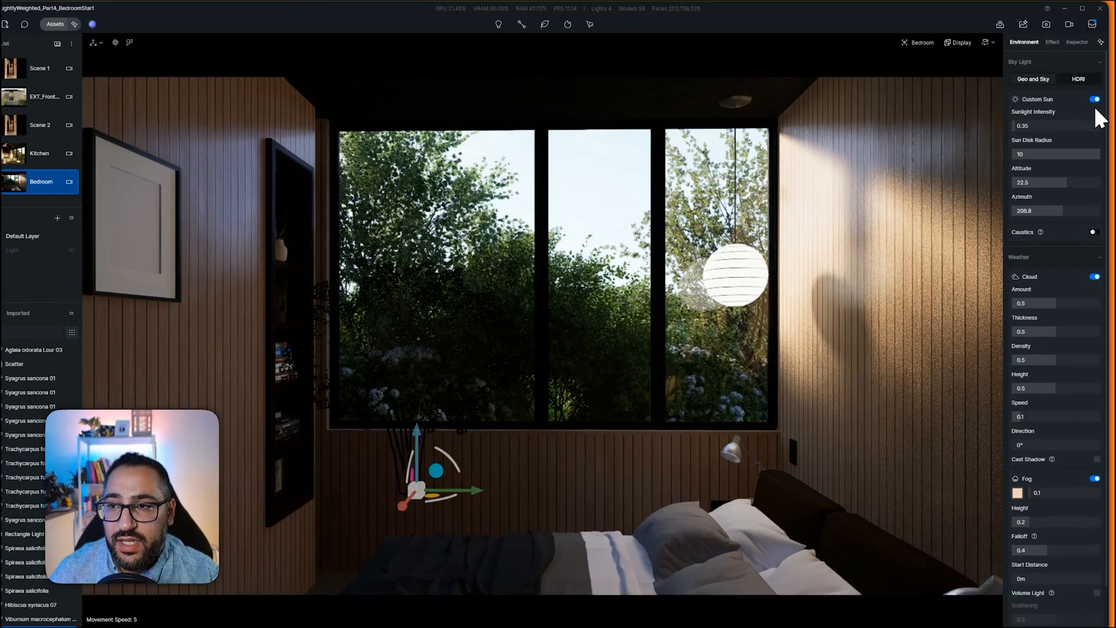
left_click(1095, 99)
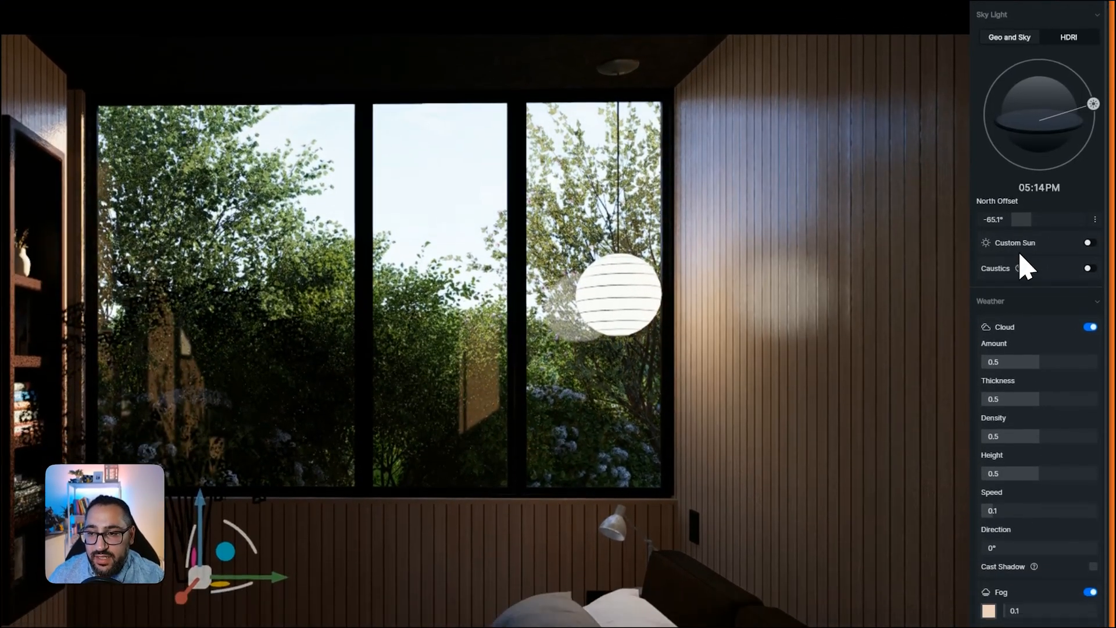
Enable Custom Sun with a sun disk radius of 1.2, altitude 32.4, azimuth 185.4 and sunlight intensity 2.25
left_click(1090, 243)
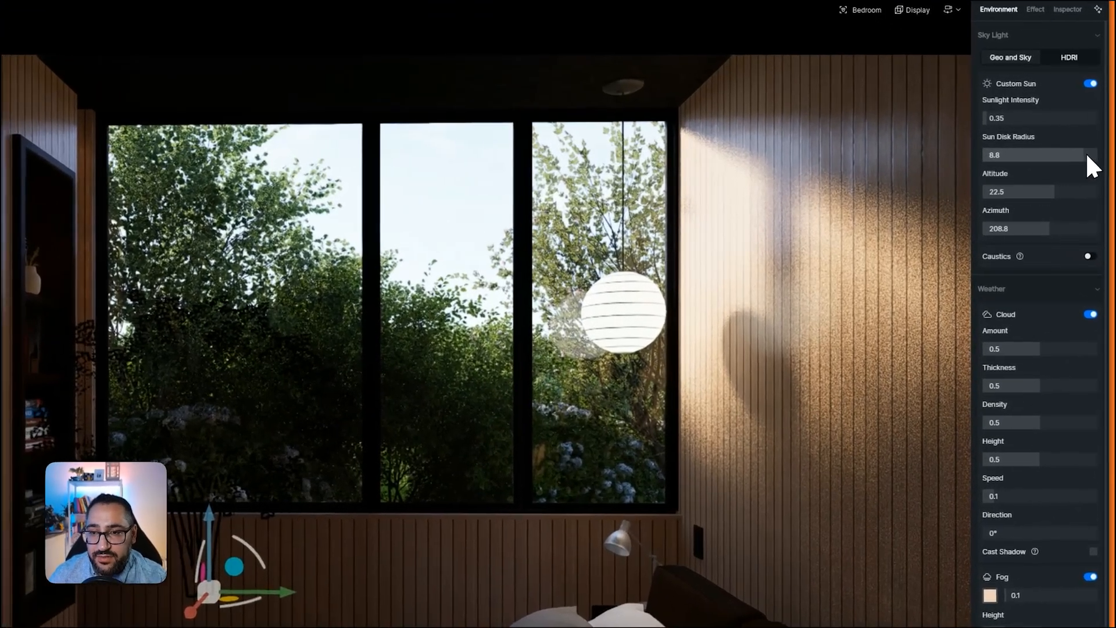
left_click_drag(1086, 152, 995, 166)
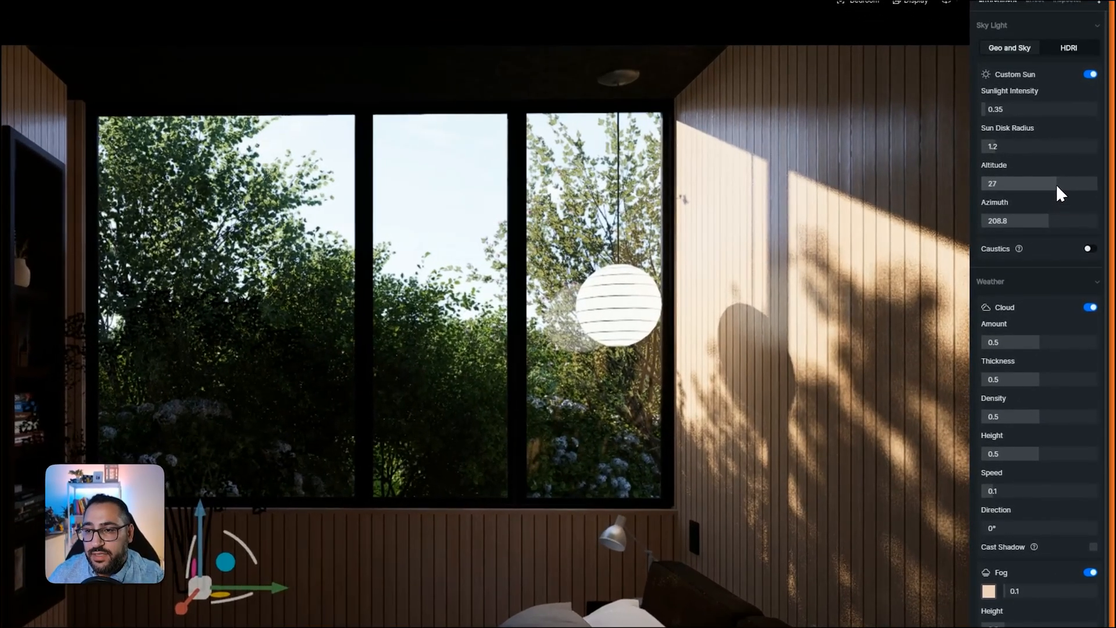
left_click(1070, 180)
left_click_drag(1058, 184, 1062, 182)
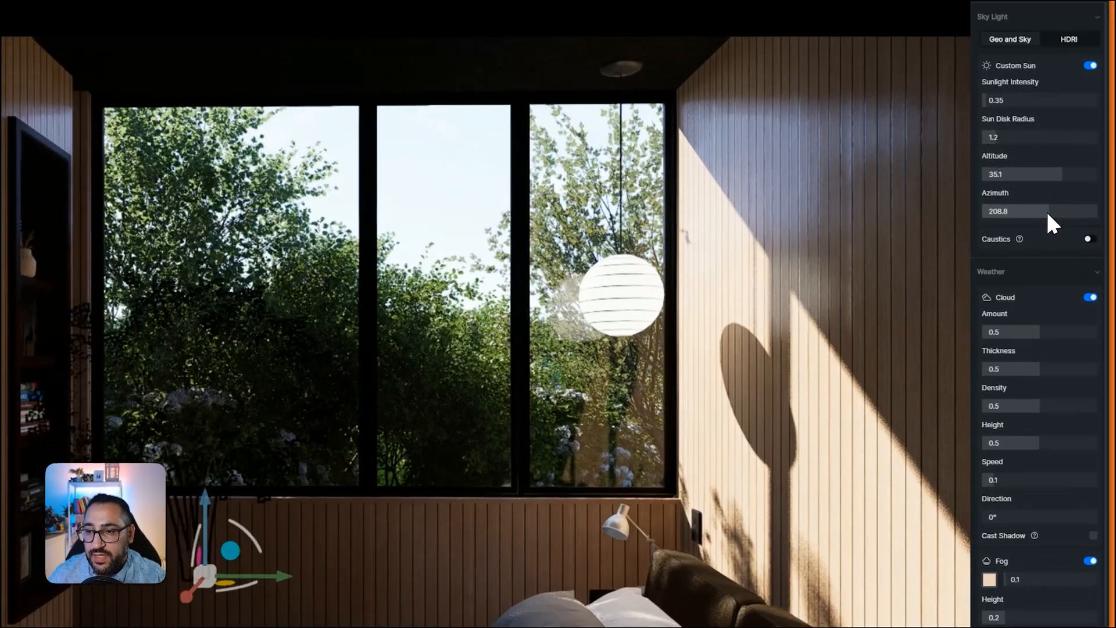
left_click_drag(1062, 207, 1040, 213)
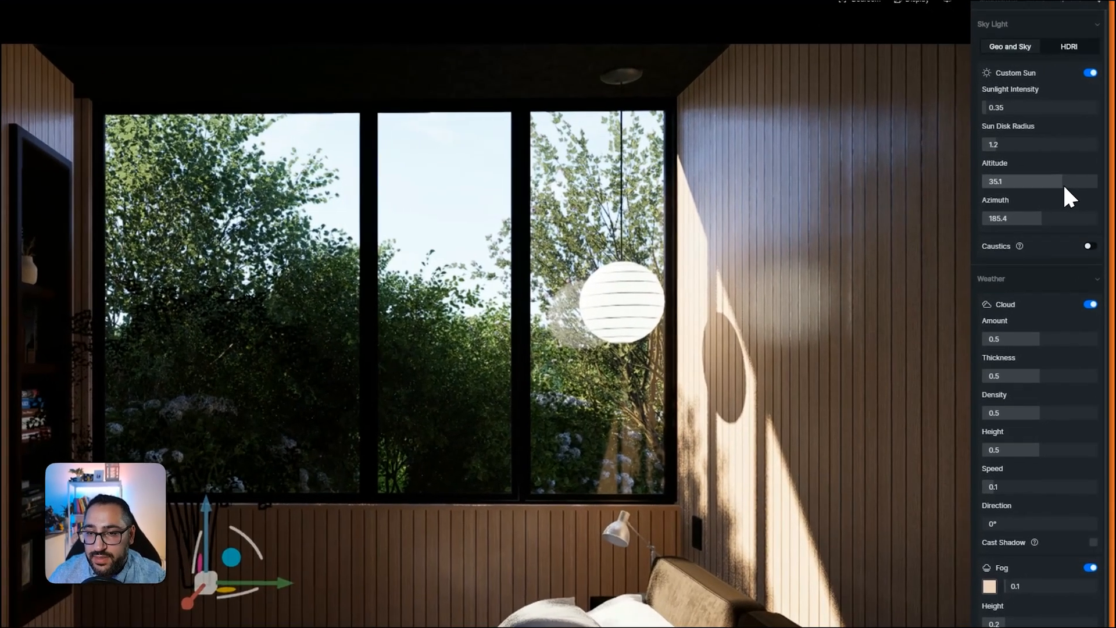
left_click(1074, 182)
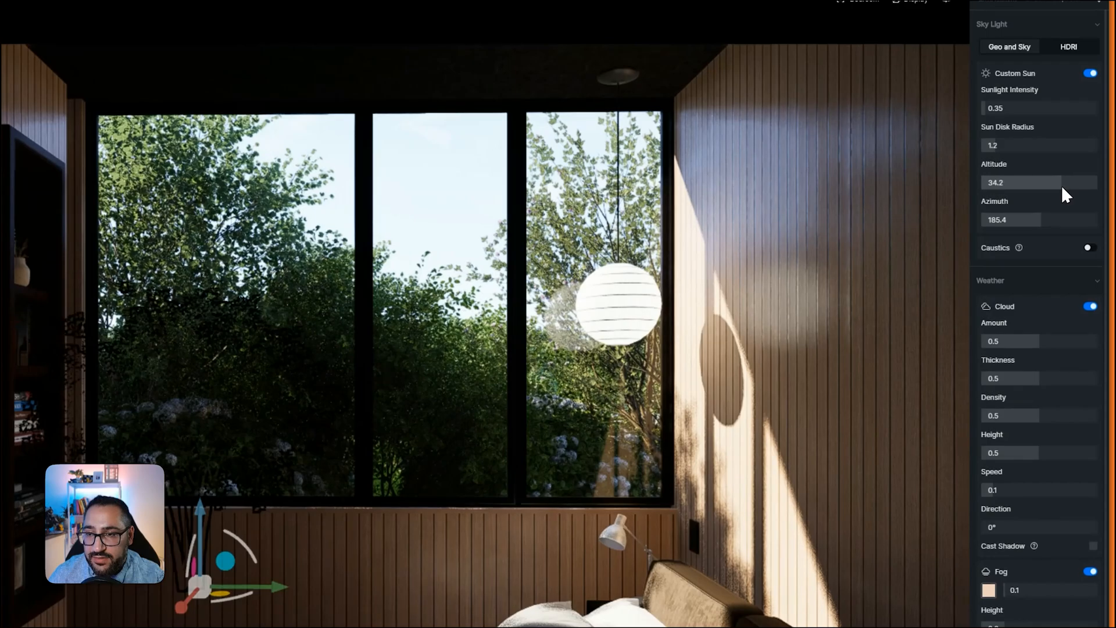
left_click_drag(1061, 186, 1059, 186)
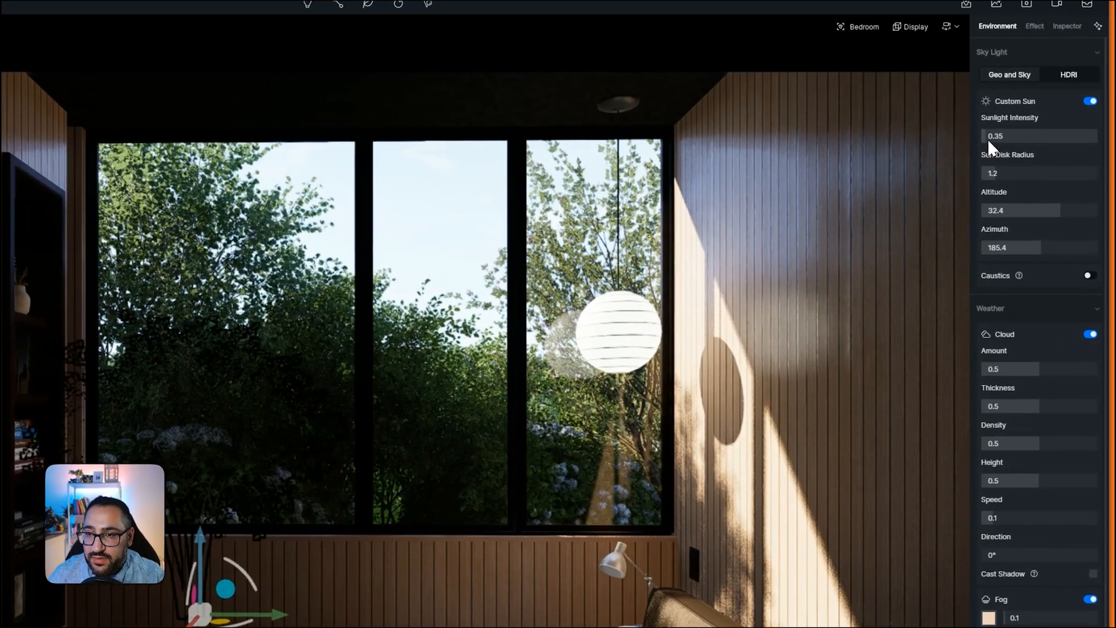
left_click_drag(1019, 127, 1009, 138)
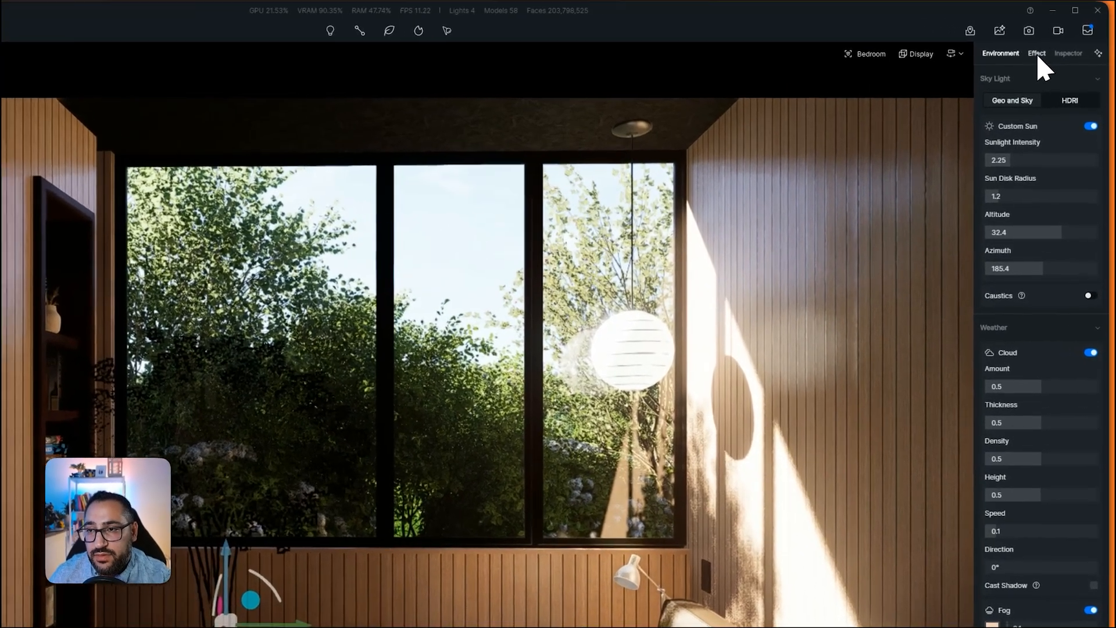
Raise the exposure to 0.25, update the Bedroom scene, and set the post-processing contrast to 0.19
left_click(1052, 43)
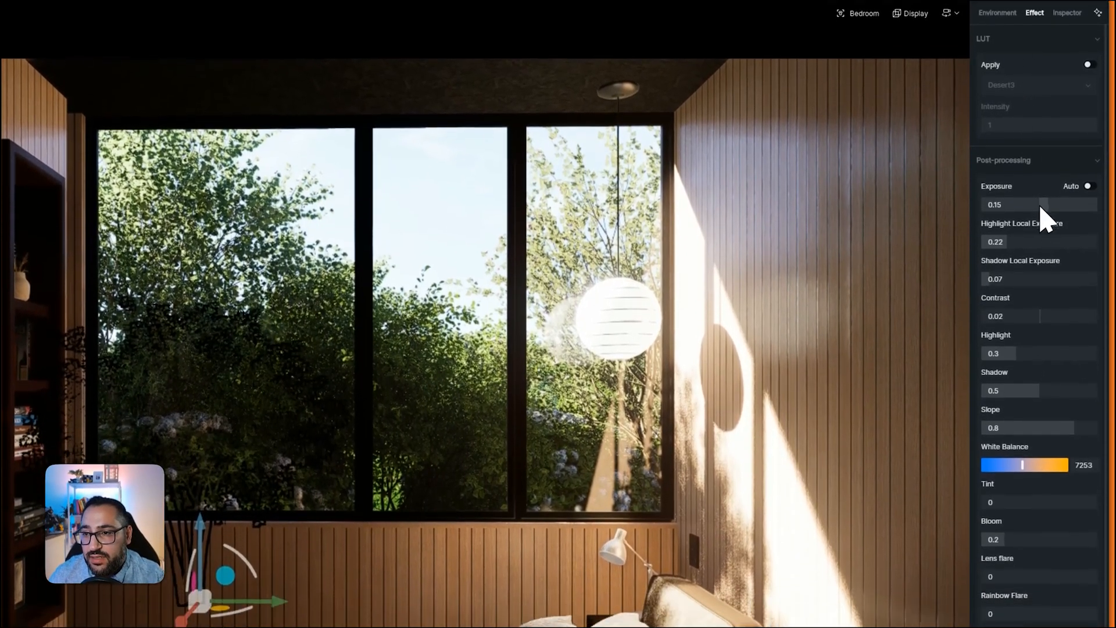
left_click_drag(1049, 210, 1056, 200)
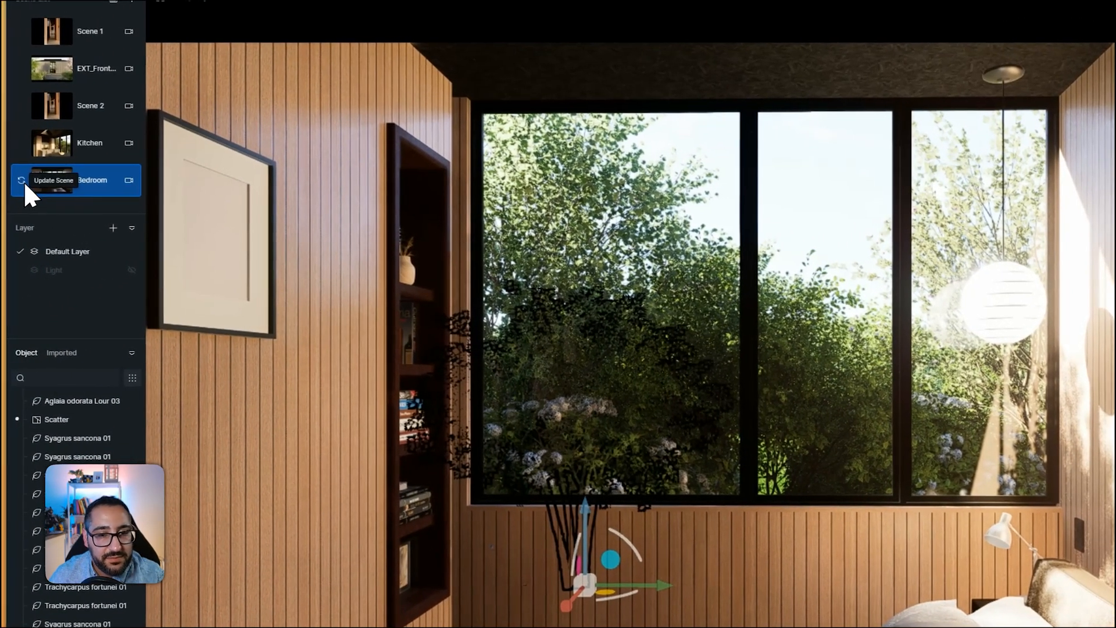
left_click(25, 184)
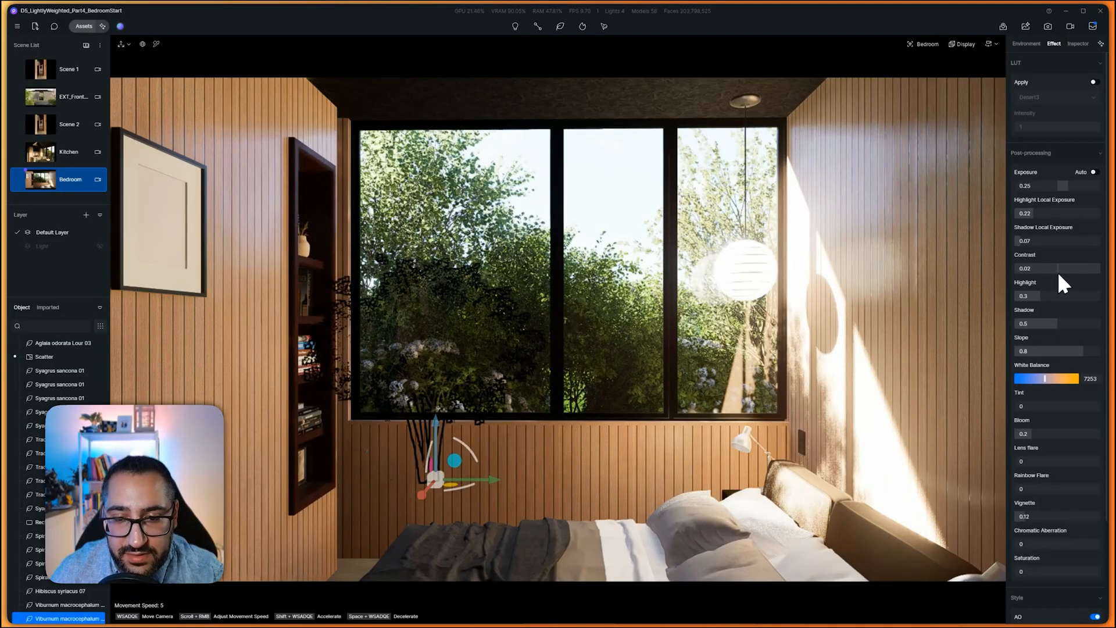
mouse_move(1058, 271)
left_mouse_down()
mouse_move(1045, 272)
mouse_move(1049, 282)
left_mouse_up()
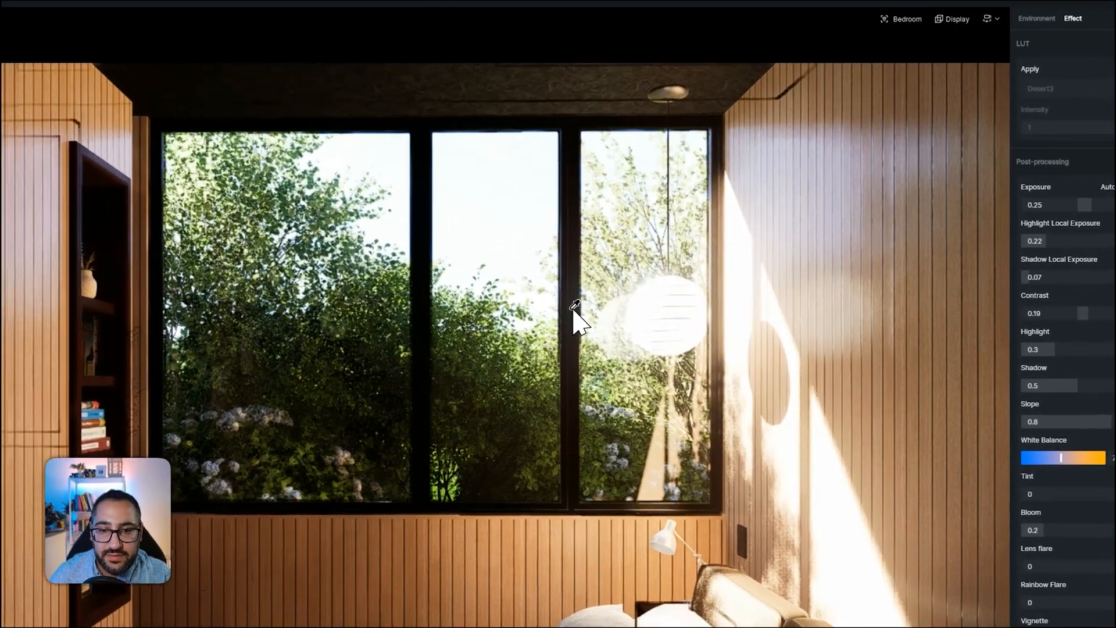
Pick the plain picture material inside the wall frame and switch its base color to a map
left_click(673, 263)
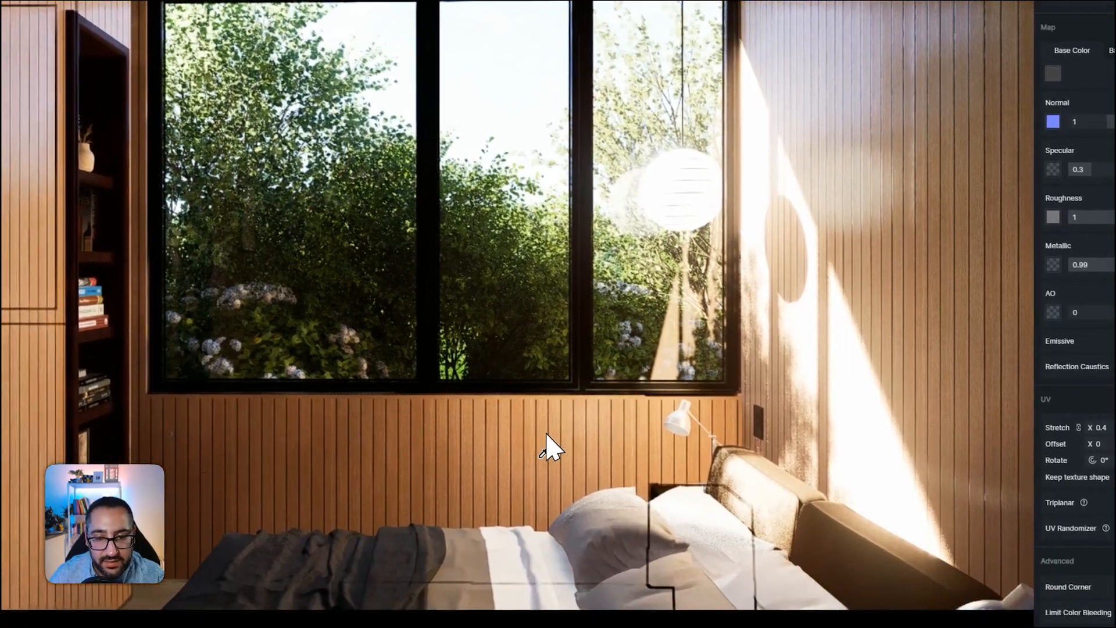
left_click(547, 434)
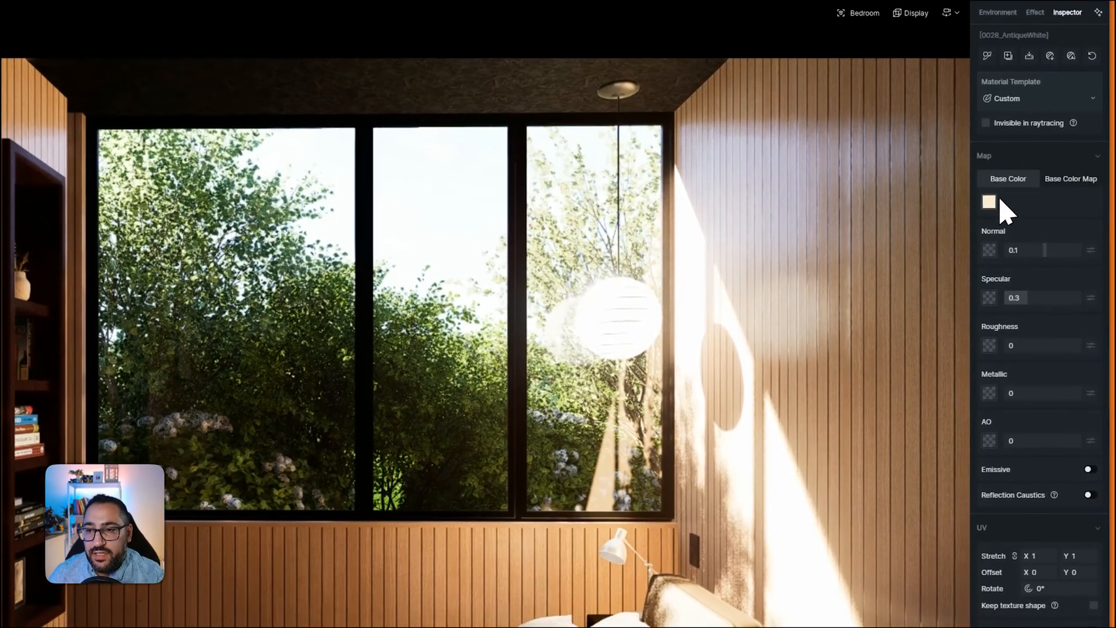
left_click(1089, 178)
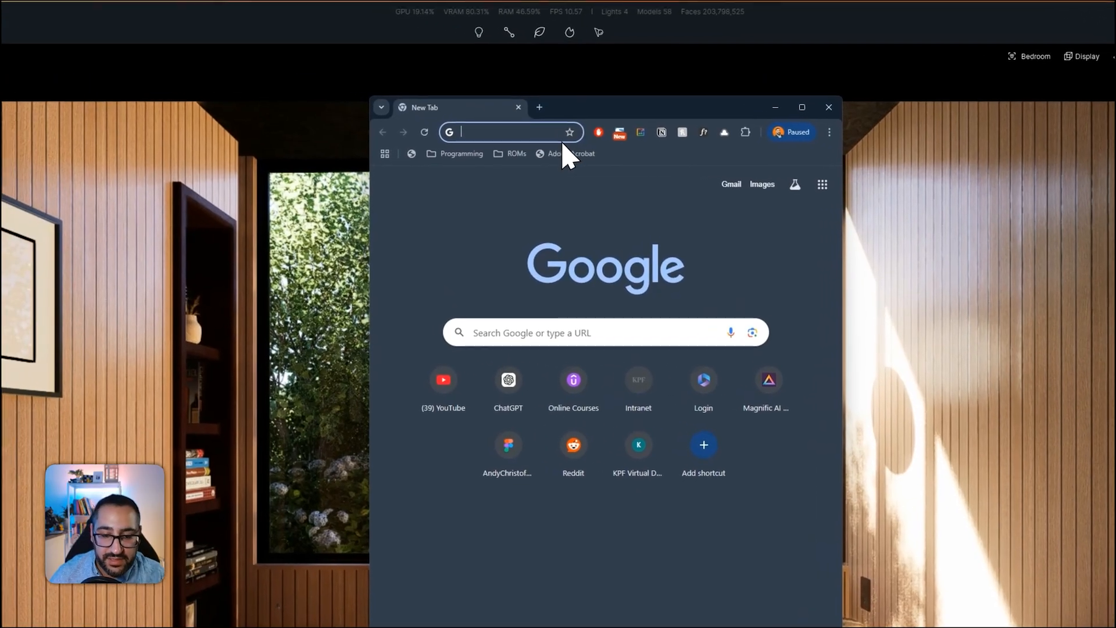
Switch to the web browser, search Google Images for abstract art, and save the pink and white abstract painting
left_click(575, 104)
type("abst")
left_click(546, 258)
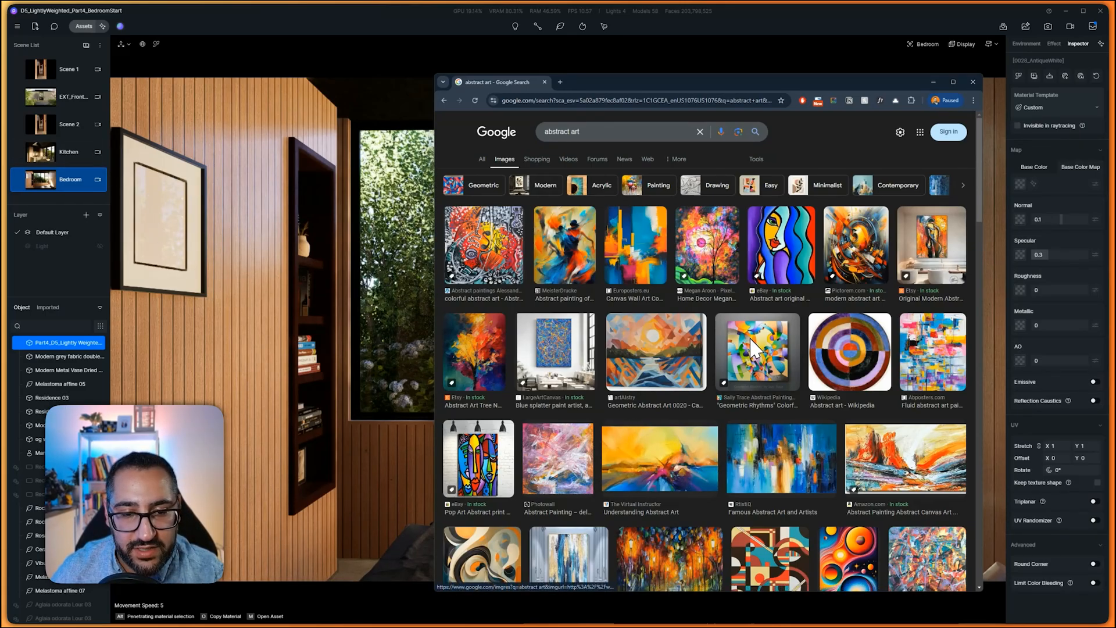
scroll(741, 396, "down", 2)
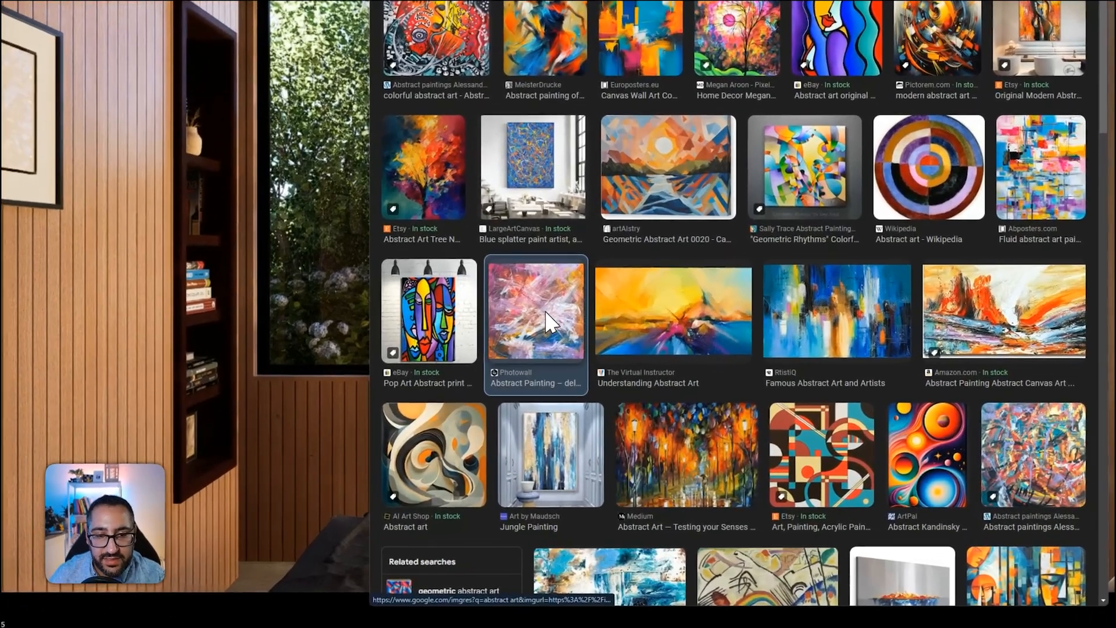
left_click(549, 323)
right_click(804, 257)
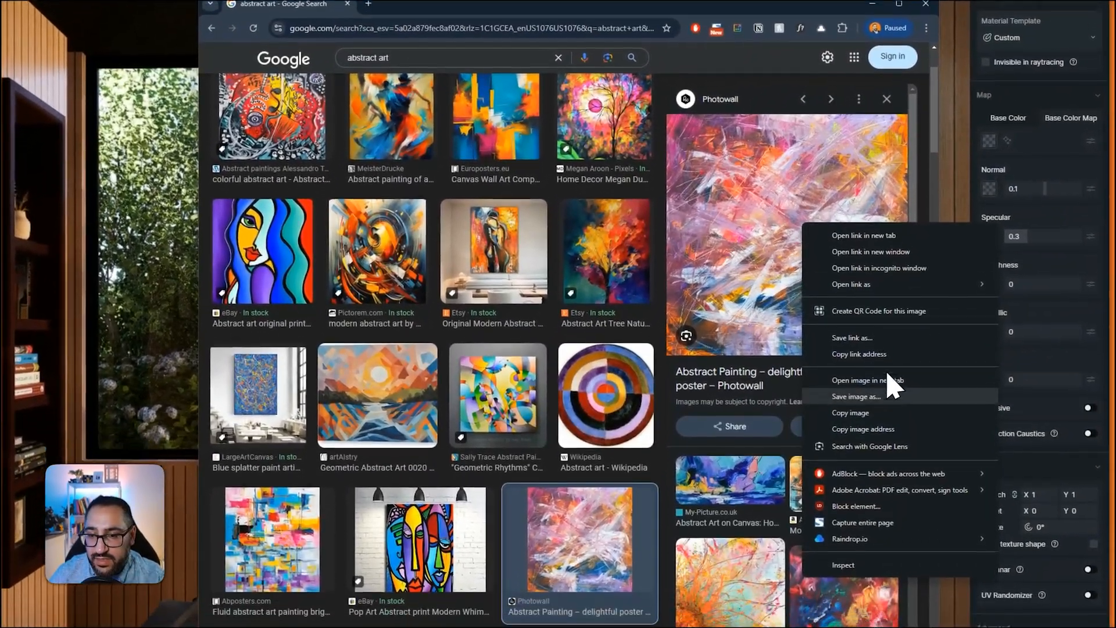
left_click(888, 388)
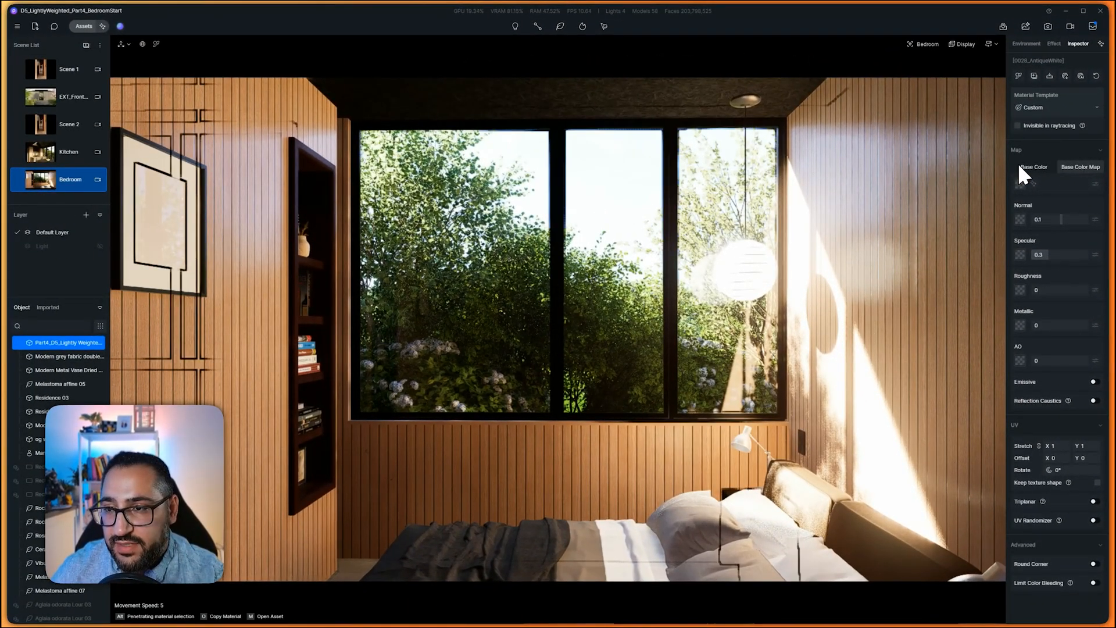
Load the saved painting as the framed picture's base color map, with roughness 0.66 and normal 0.38
left_click(1078, 168)
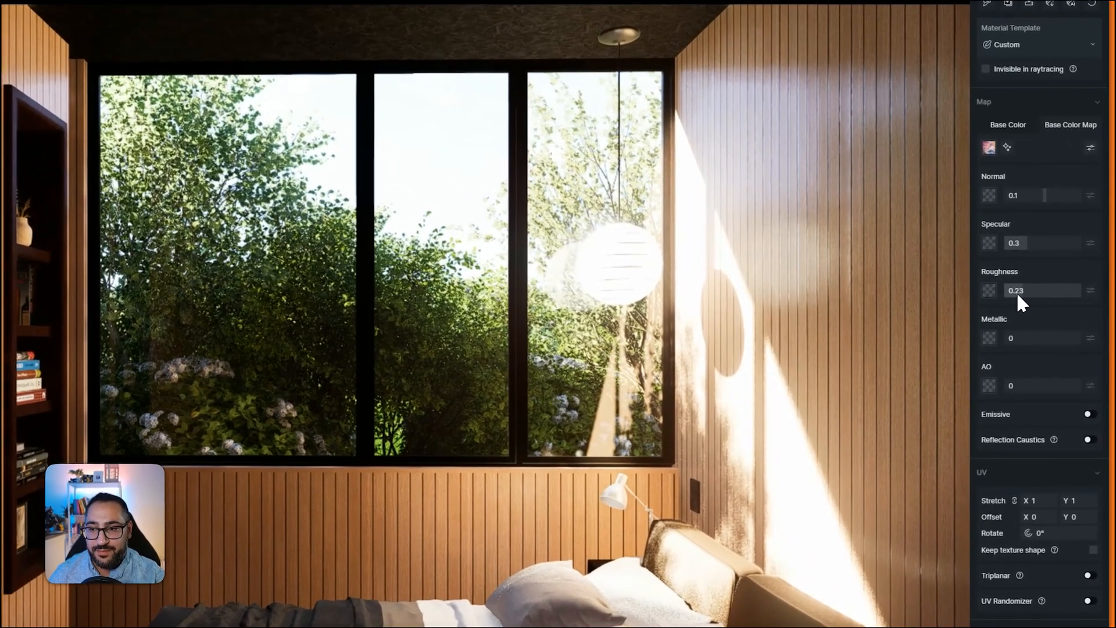
left_click_drag(1040, 291, 1068, 292)
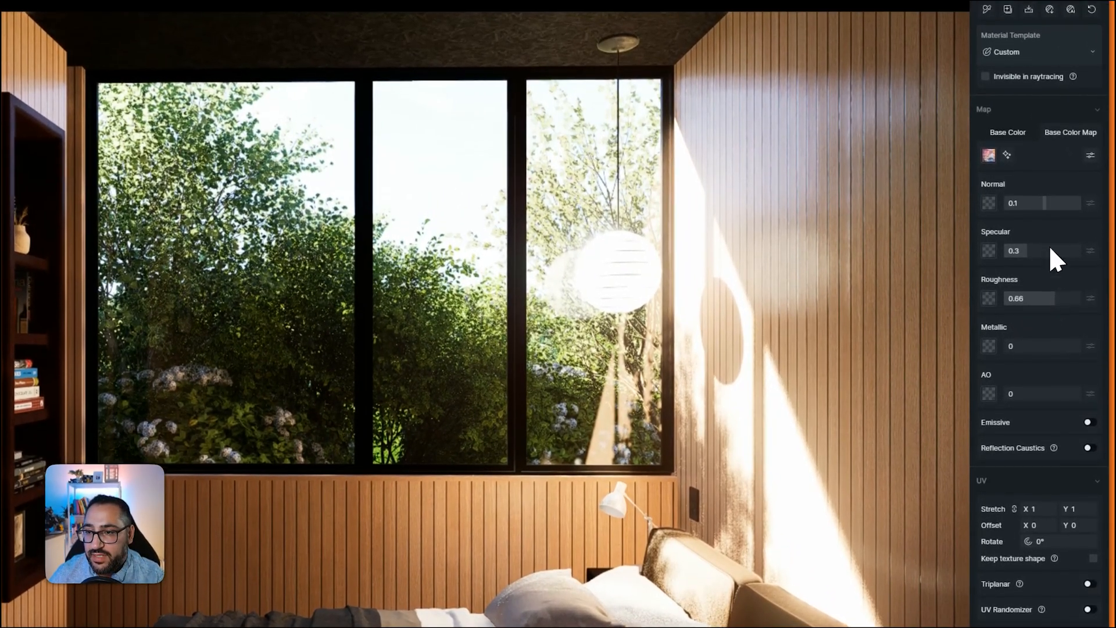
left_click_drag(1046, 195, 1054, 201)
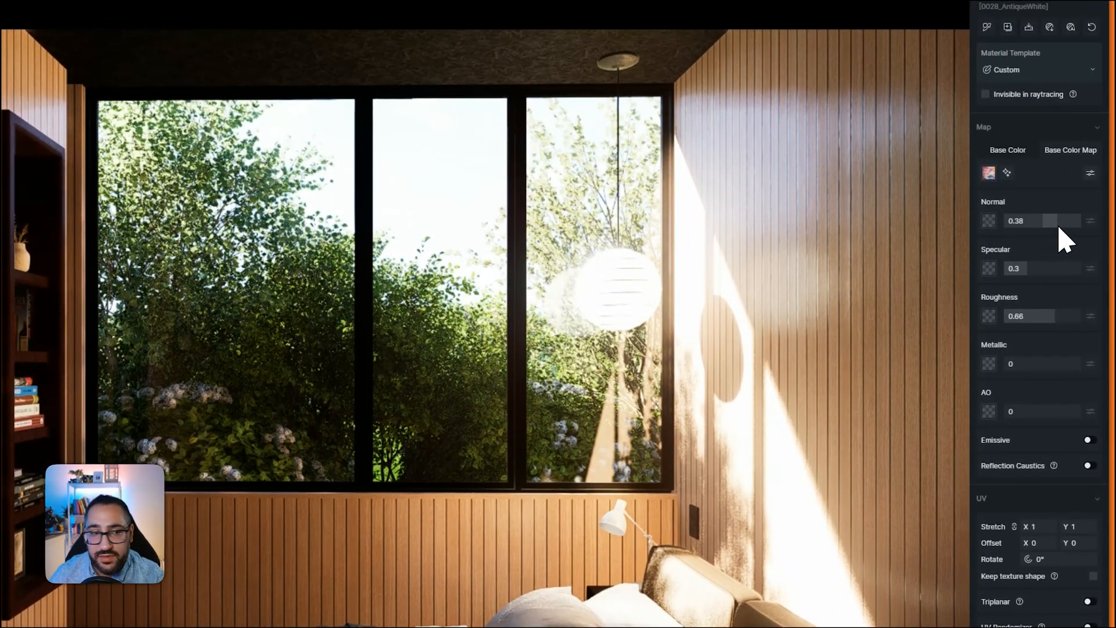
Look closely at the framed picture and adjust the color of its base color map
right_click_drag(591, 304, 324, 312)
scroll(545, 326, "up", 3)
scroll(308, 316, "down", 3)
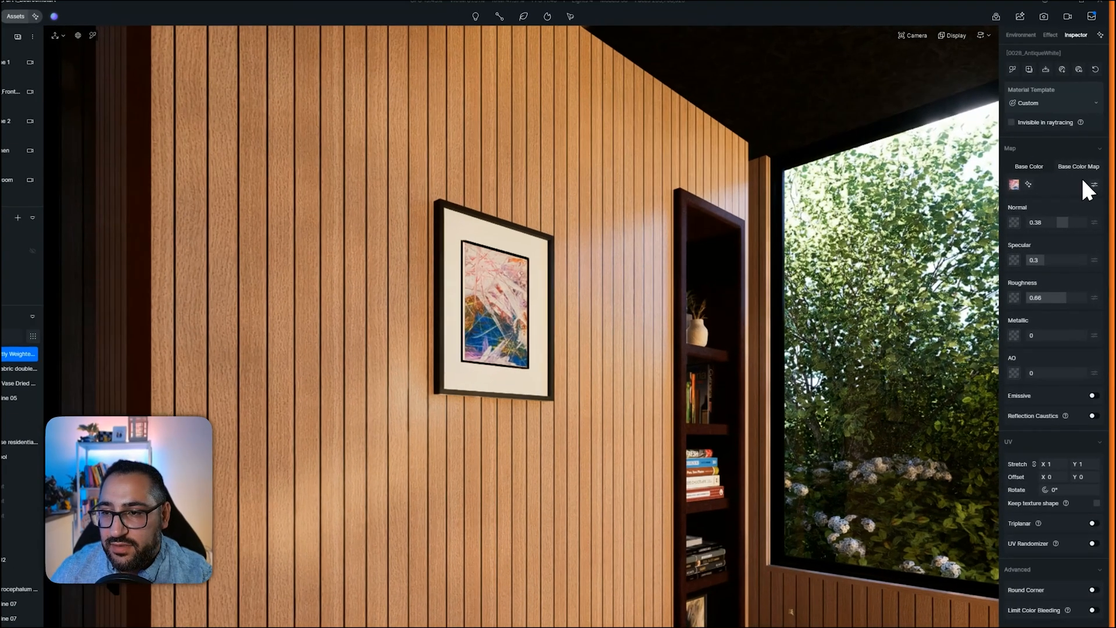
left_click(1095, 184)
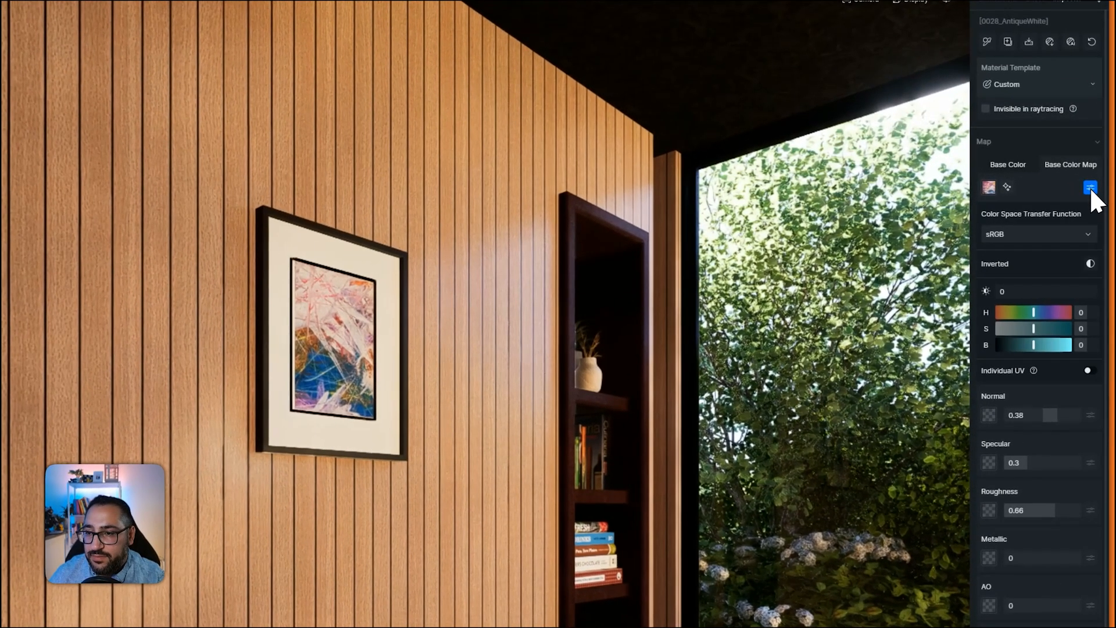
left_click_drag(1030, 307, 1024, 307)
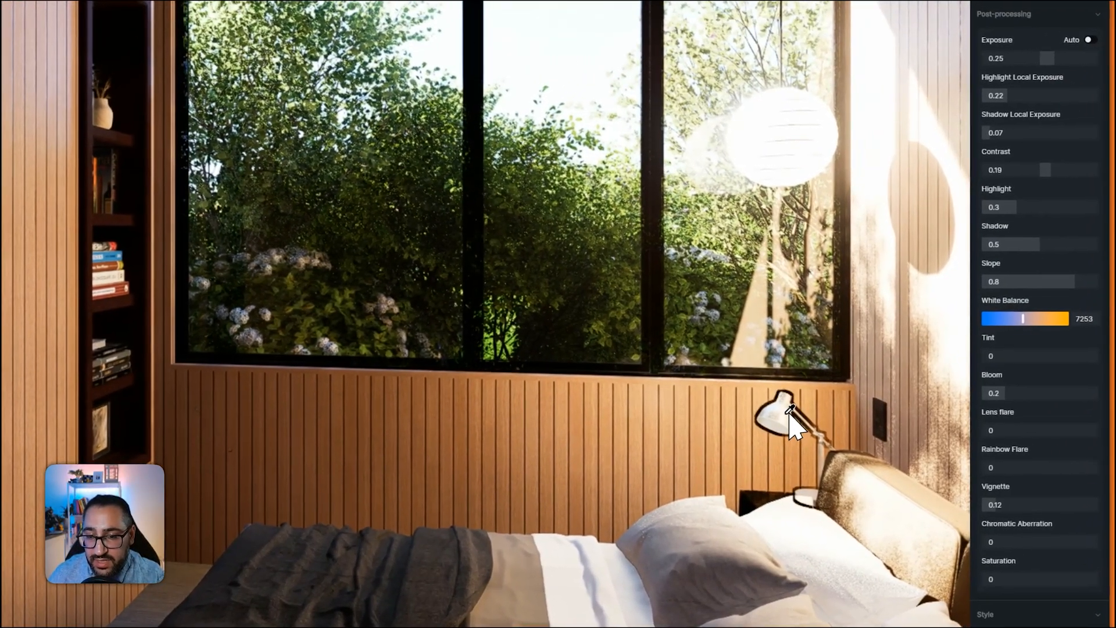
Turn on Round Corner for the bedside lamp material and the dark metal window frame material
left_click(801, 419)
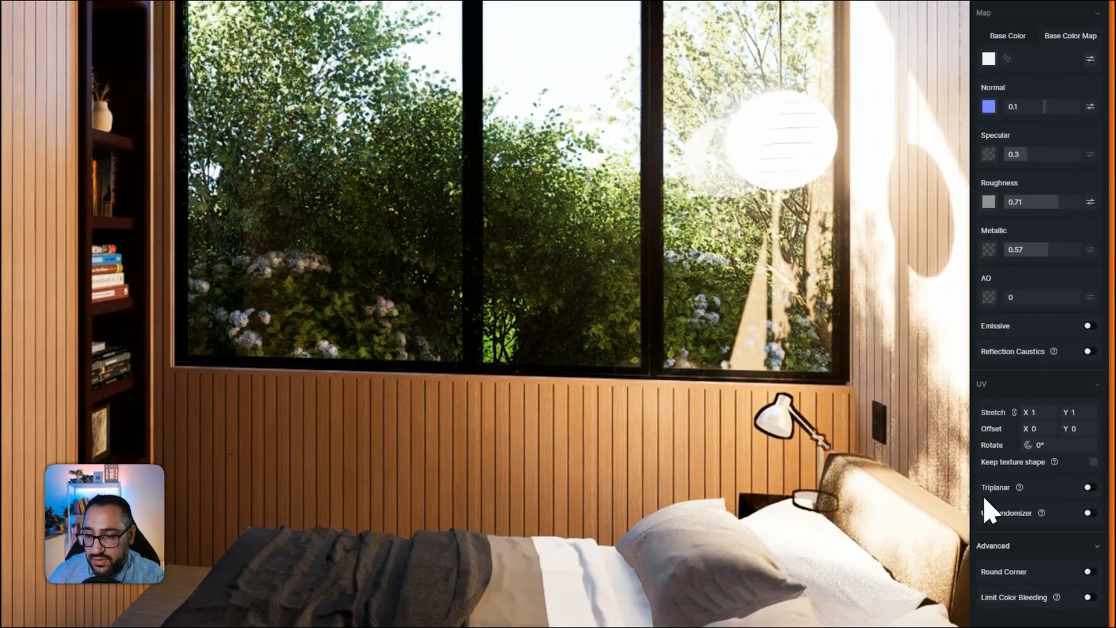
left_click(1088, 571)
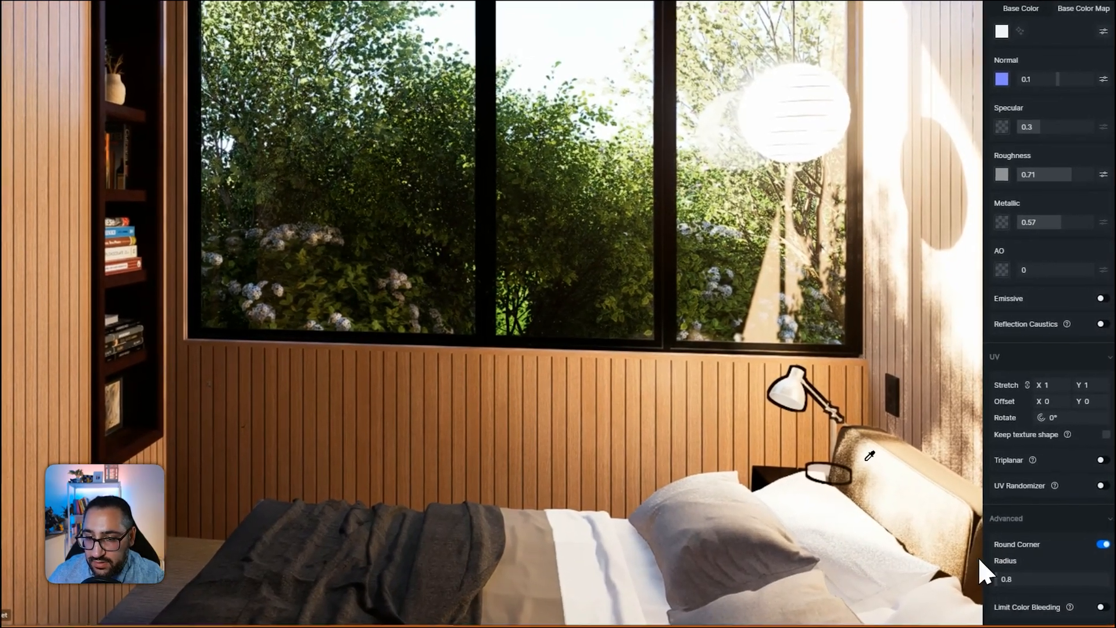
left_click(856, 340)
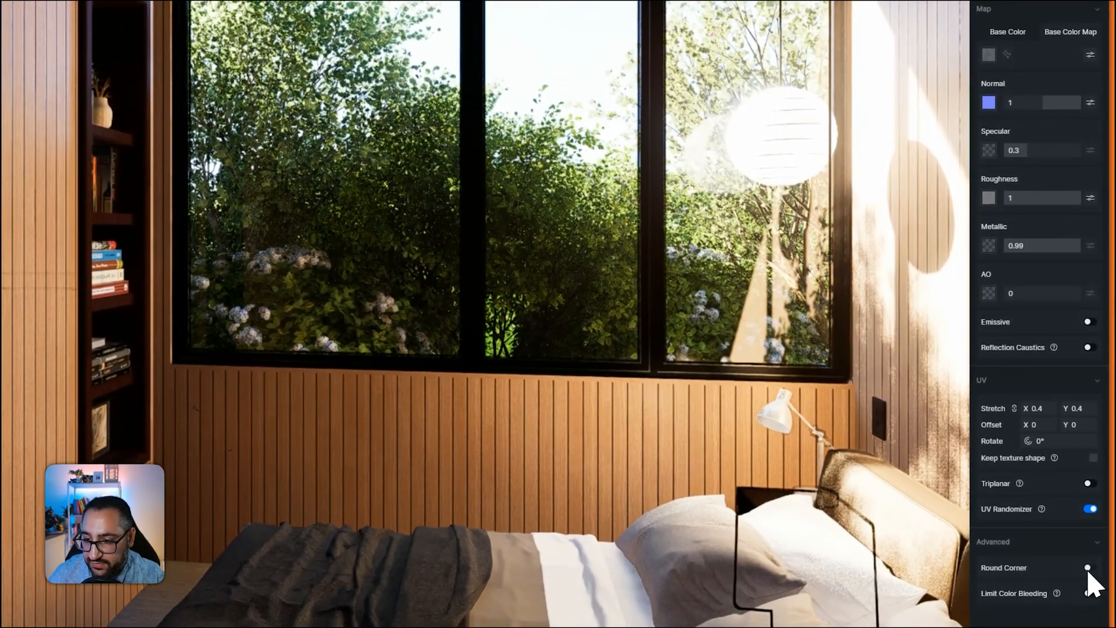
left_click(1088, 595)
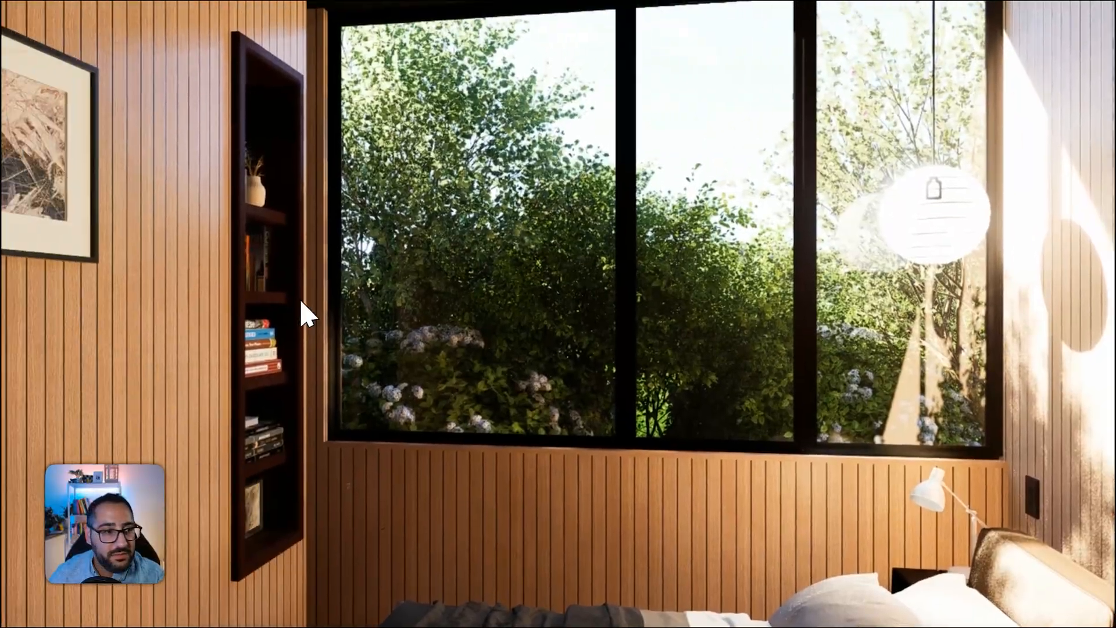
Enable Depth of Field on the Bedroom camera and set its focus point on the bed's headboard
left_click(99, 187)
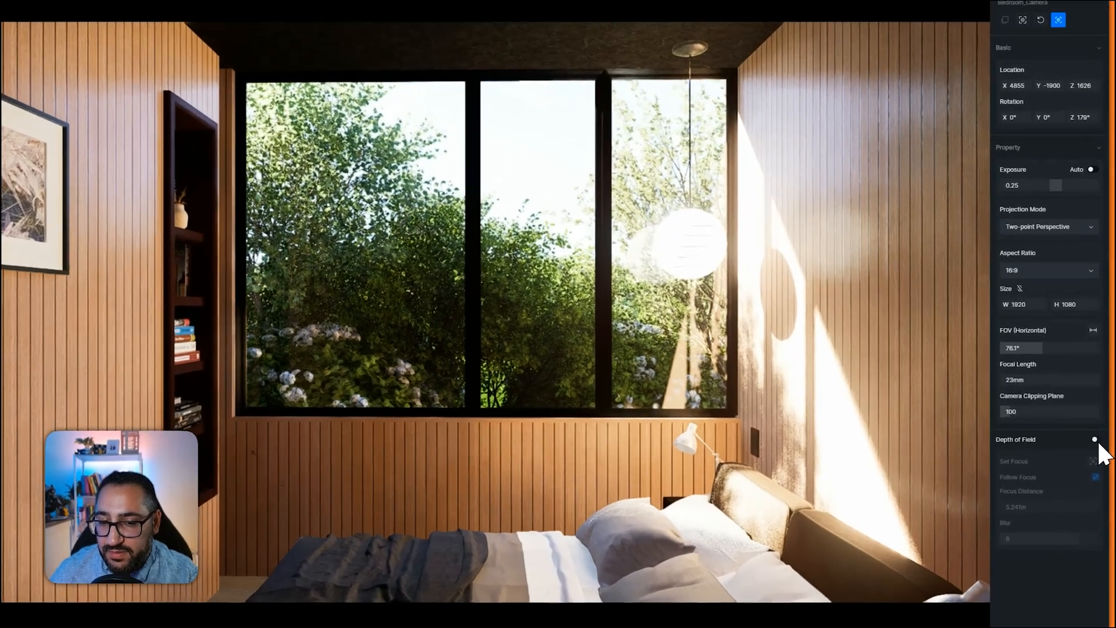
left_click(1096, 440)
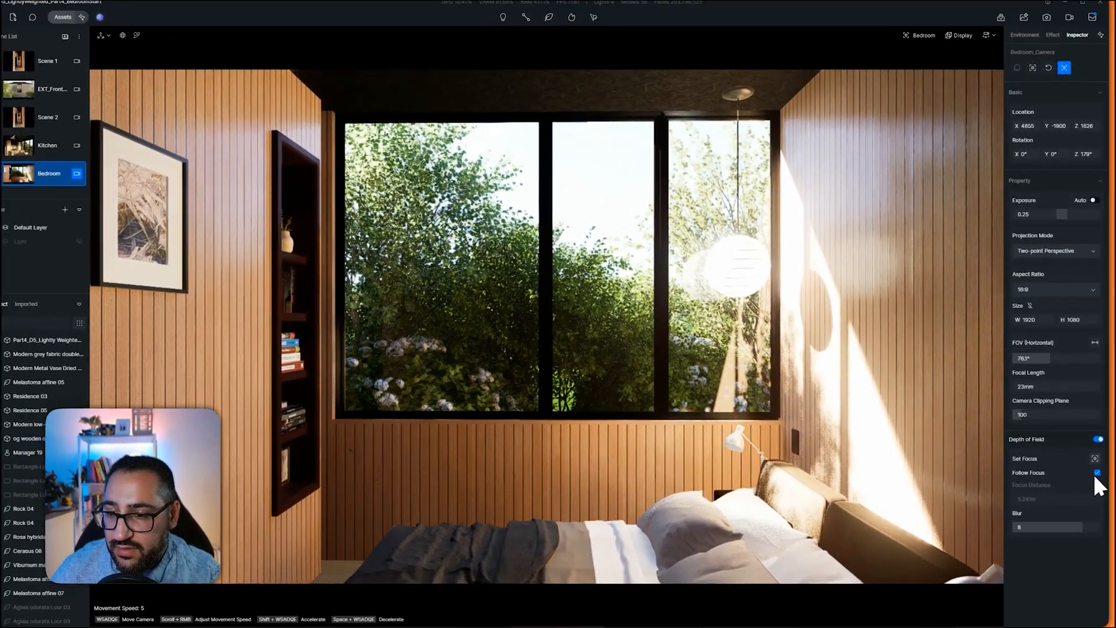
left_click(1095, 459)
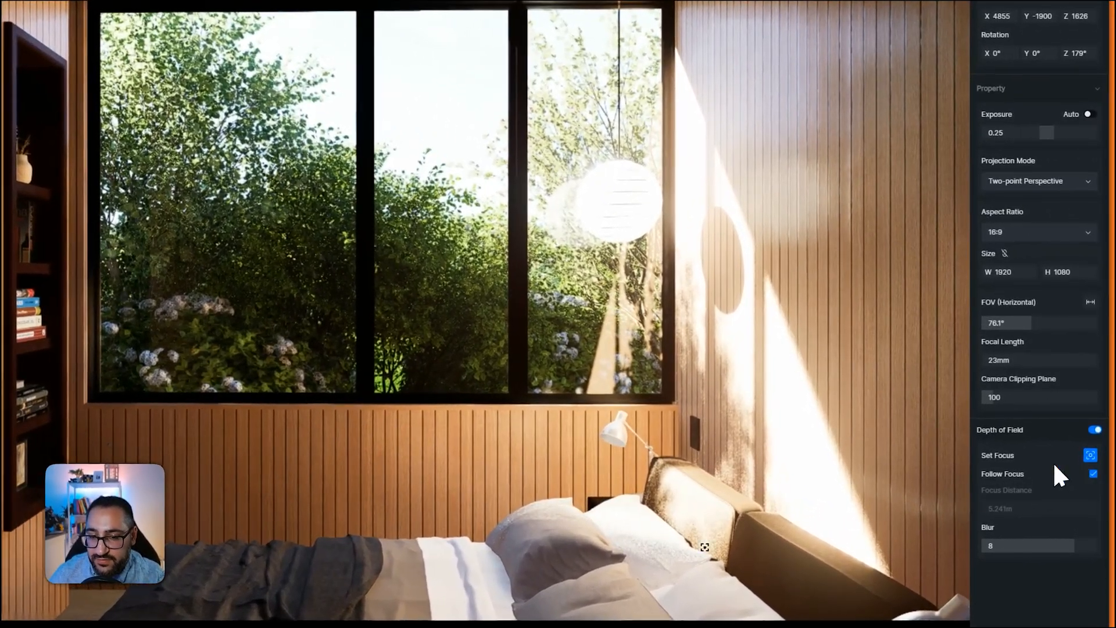
left_click(754, 521)
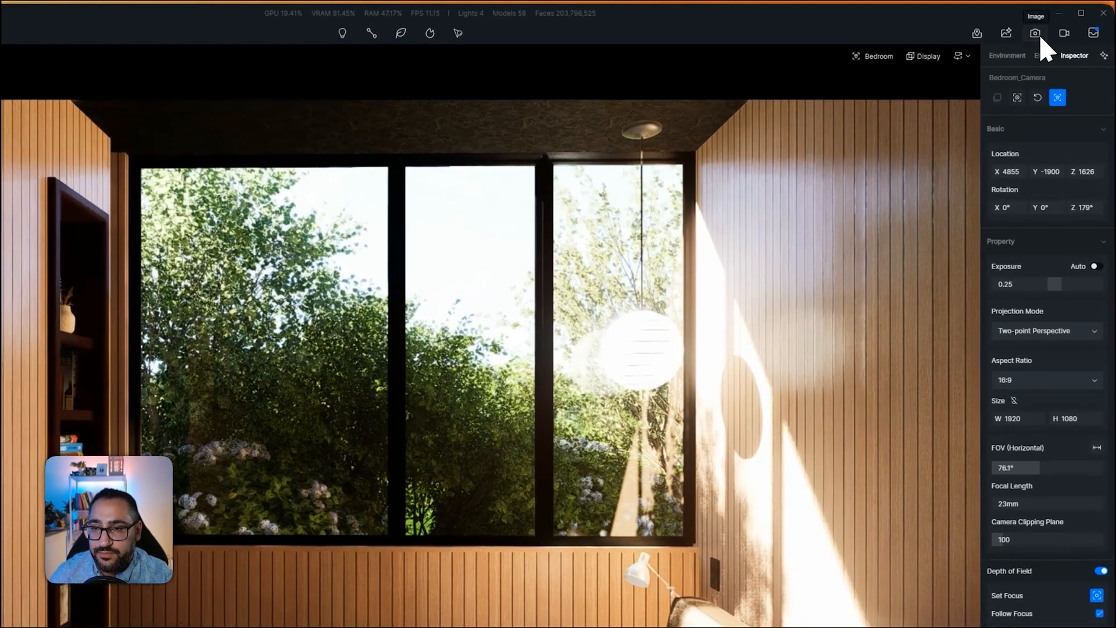
Render a still image of the Bedroom view at the 2k preset size, 2560 by 1440
left_click(1038, 35)
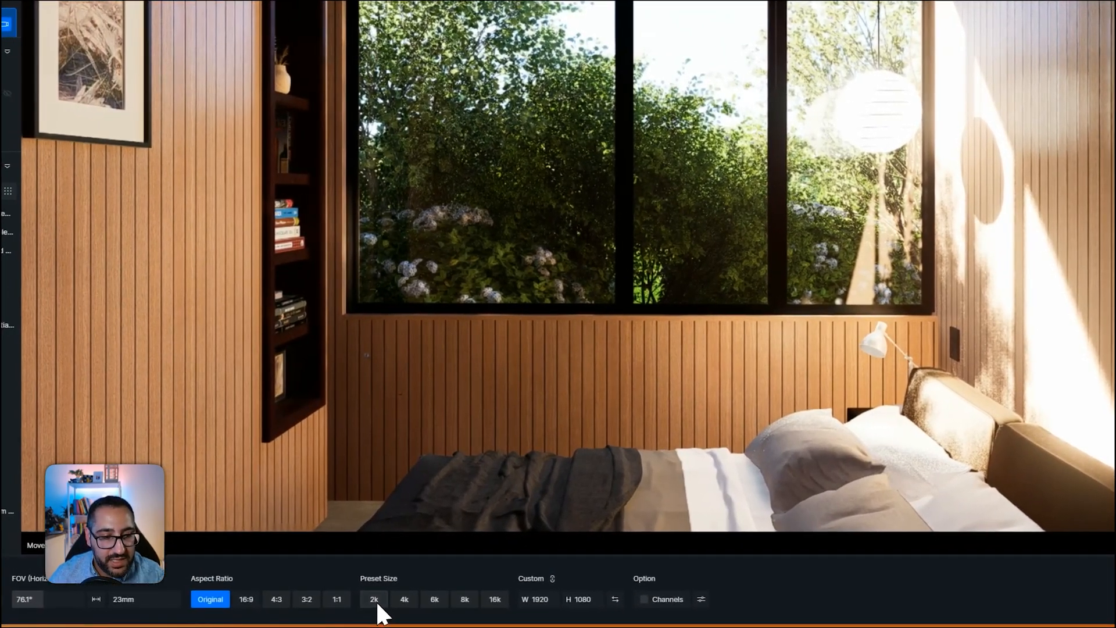
left_click(375, 599)
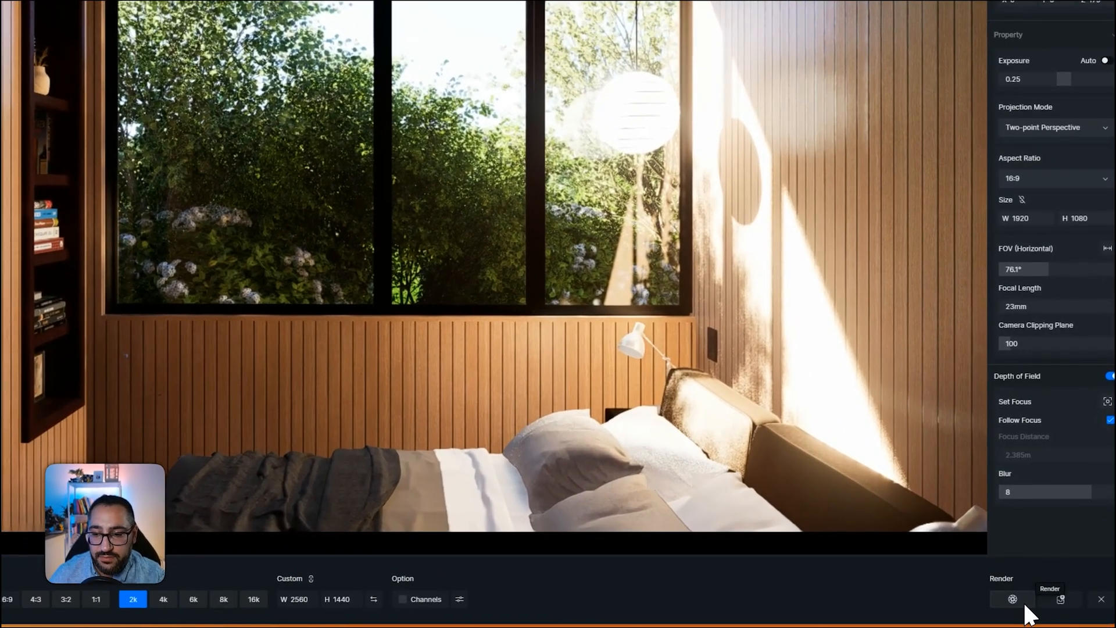
left_click(1058, 605)
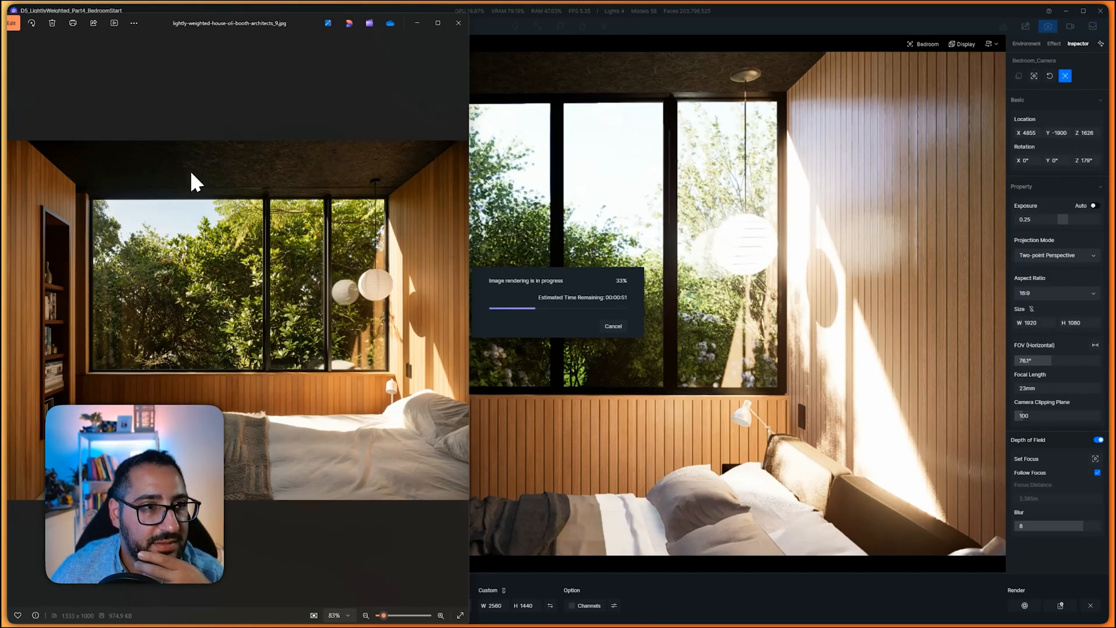
Place the reference photo beside the rendering bedroom image and compare its wood, window and lighting with the view
left_click_drag(223, 21, 326, 36)
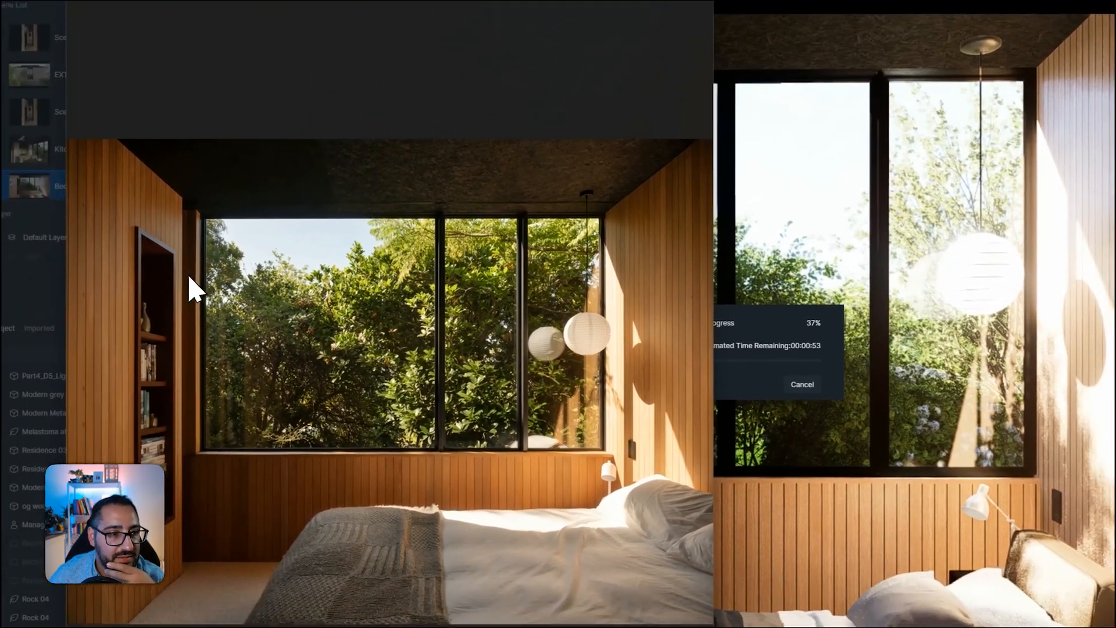
left_click_drag(342, 45, 729, 45)
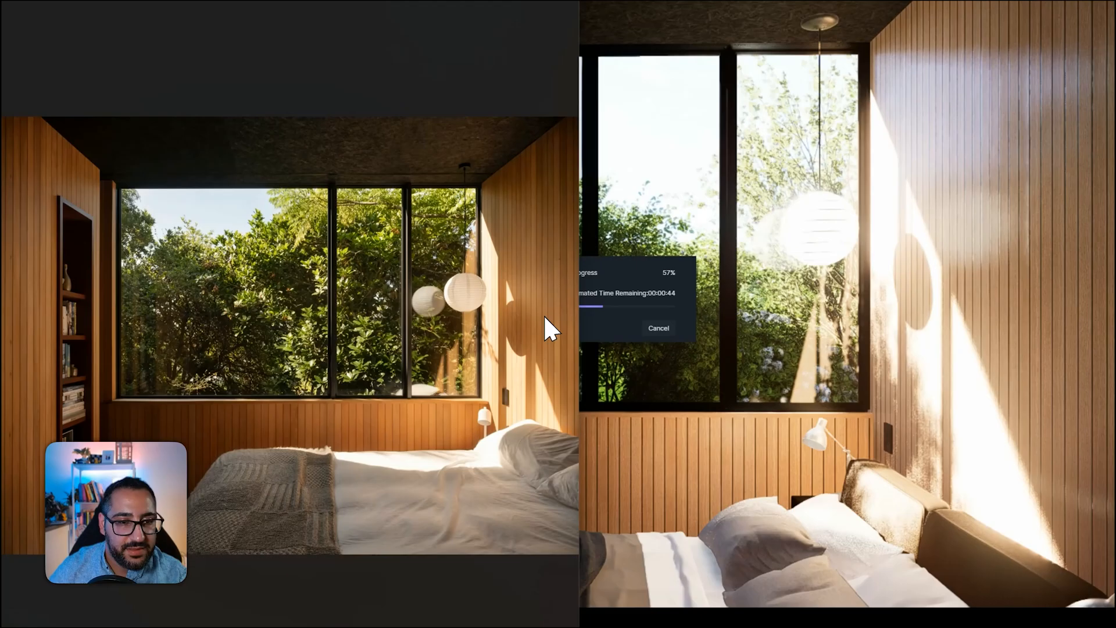
left_click(537, 331)
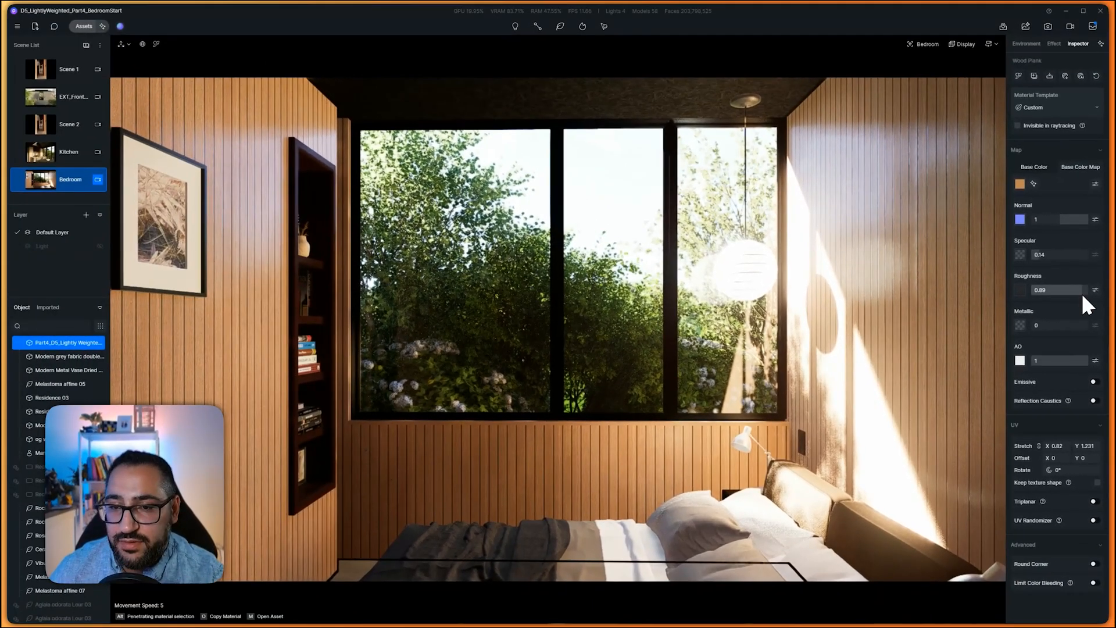
Set the wood panel material's roughness to 1 and its specular to about 0.1
left_click_drag(1069, 275, 1078, 292)
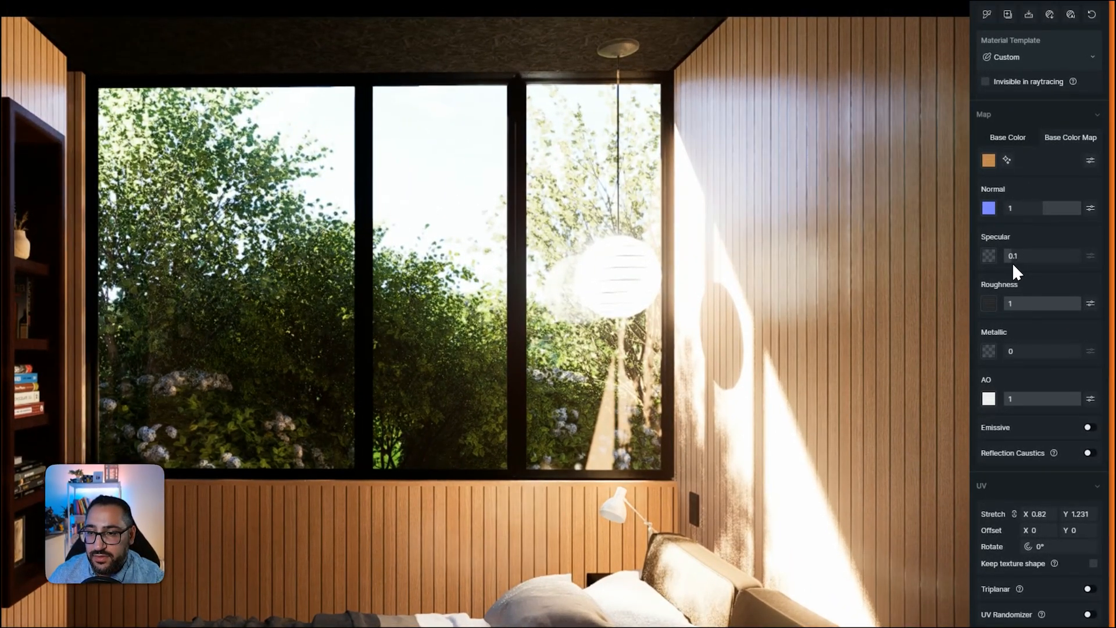
left_click_drag(1012, 262, 1009, 263)
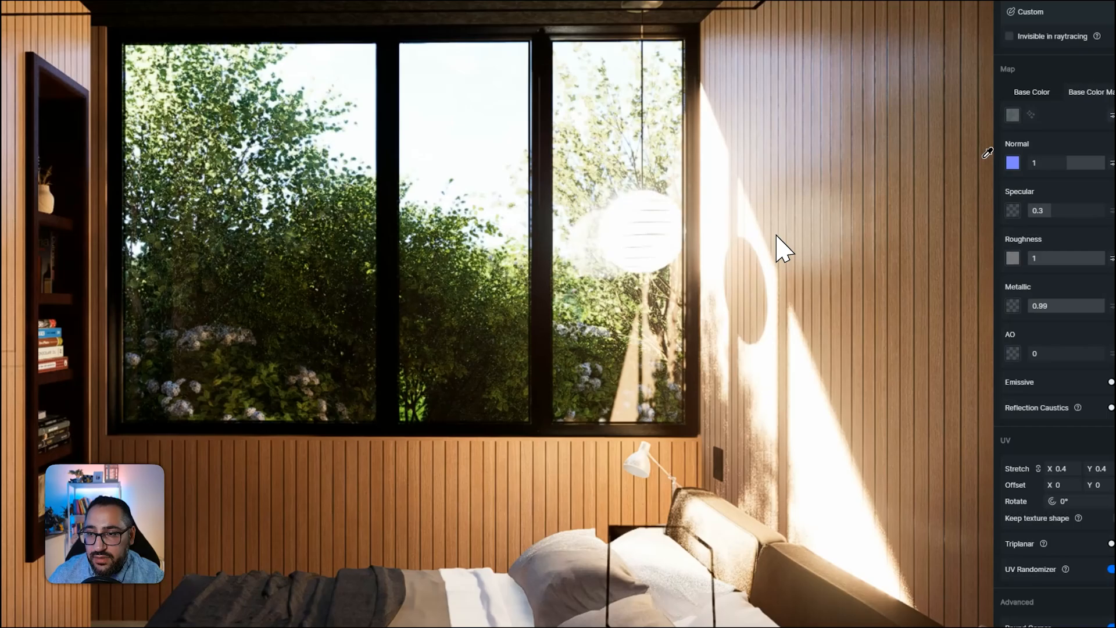
Switch the window frame's black matte metal to a plain base color and set its roughness to 0.8
left_click(1027, 80)
left_click_drag(974, 246, 974, 241)
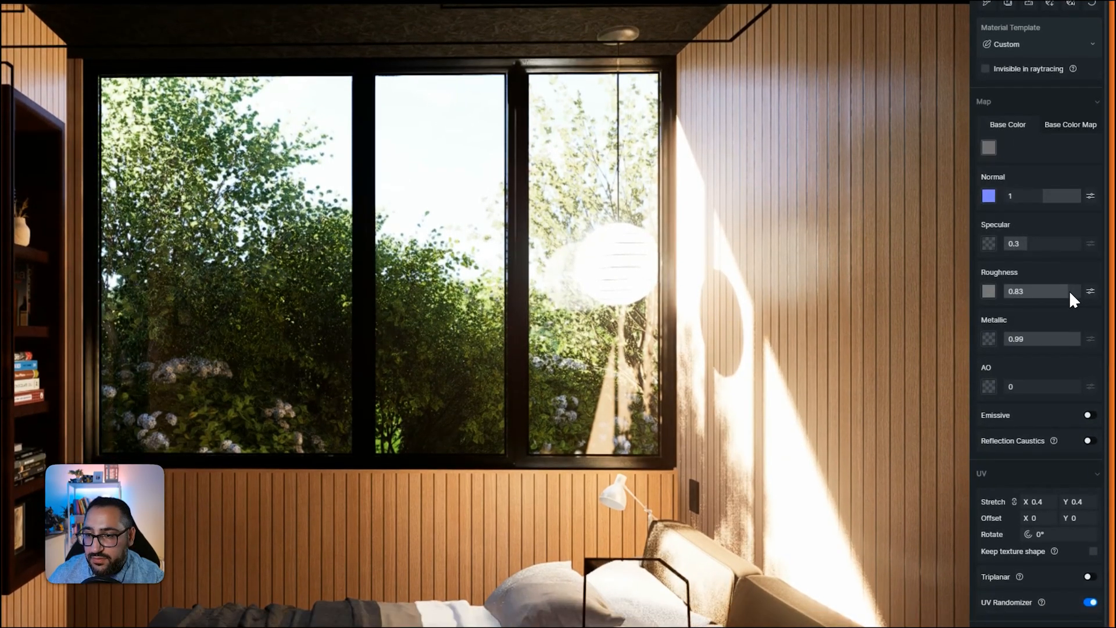
left_click_drag(1069, 291, 1065, 290)
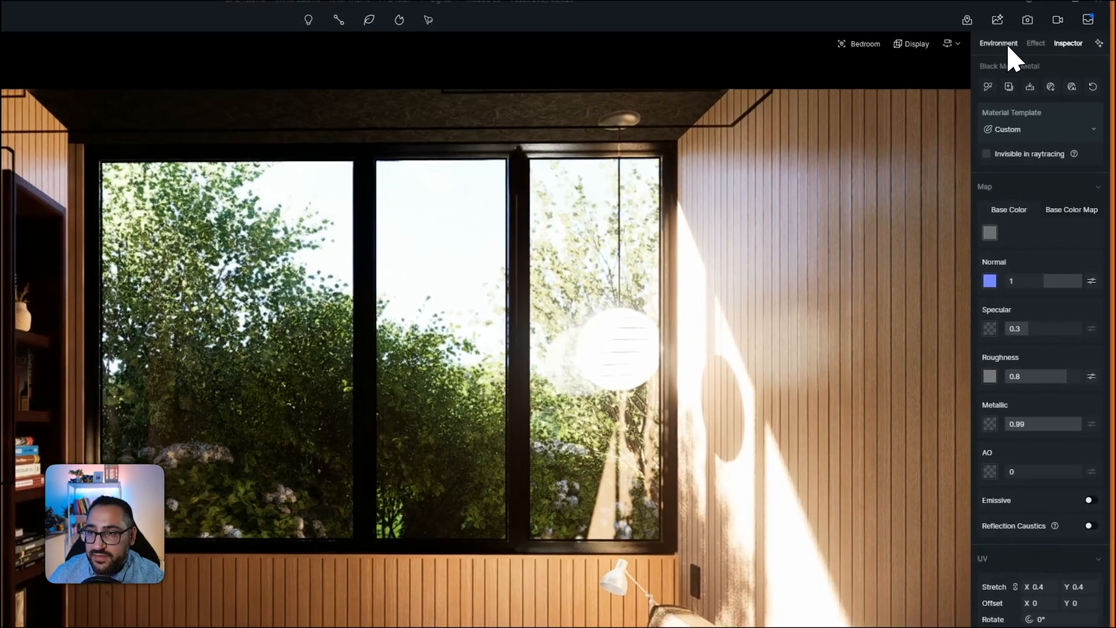
Try a custom sun azimuth of 207 with the sunlight intensity reduced to 1.75 and further to 1.7
left_click(1000, 43)
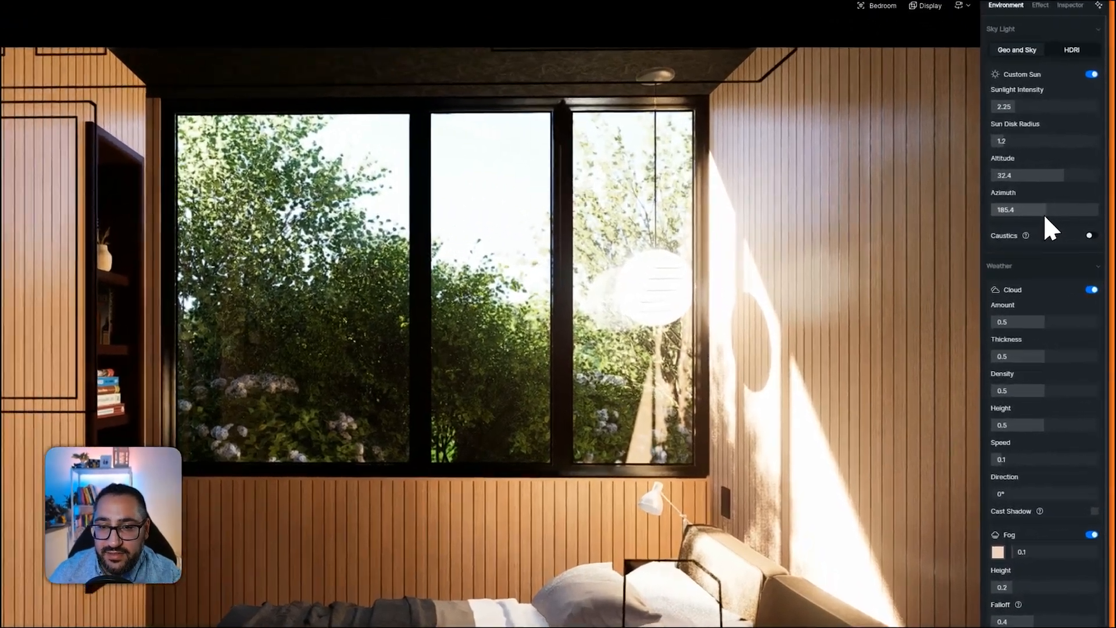
left_click_drag(1058, 210, 1048, 213)
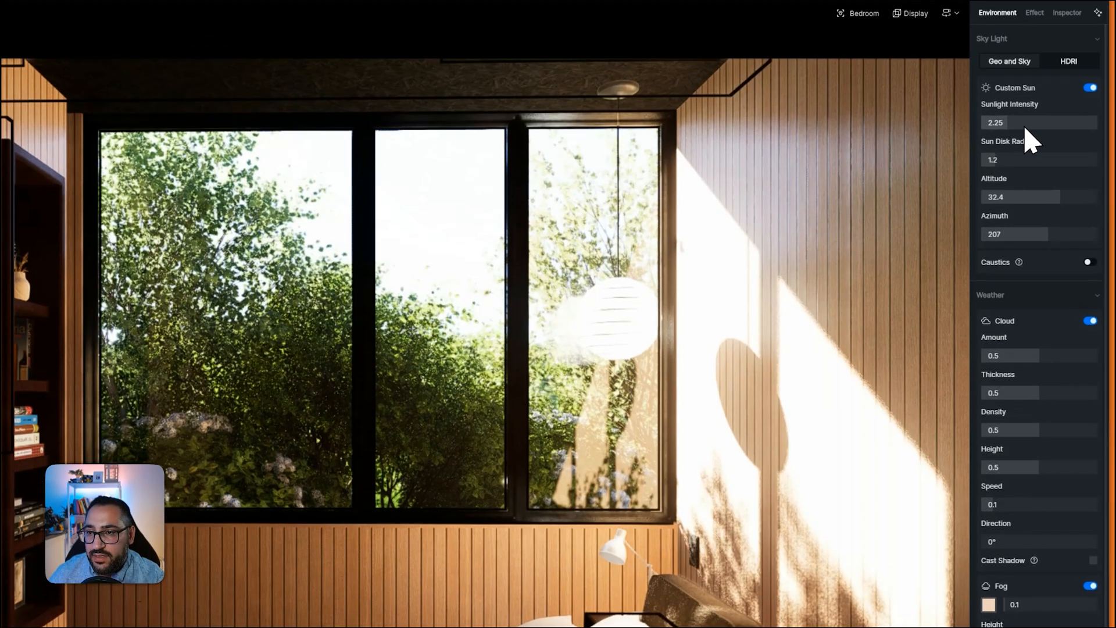
left_click(1022, 101)
type("1")
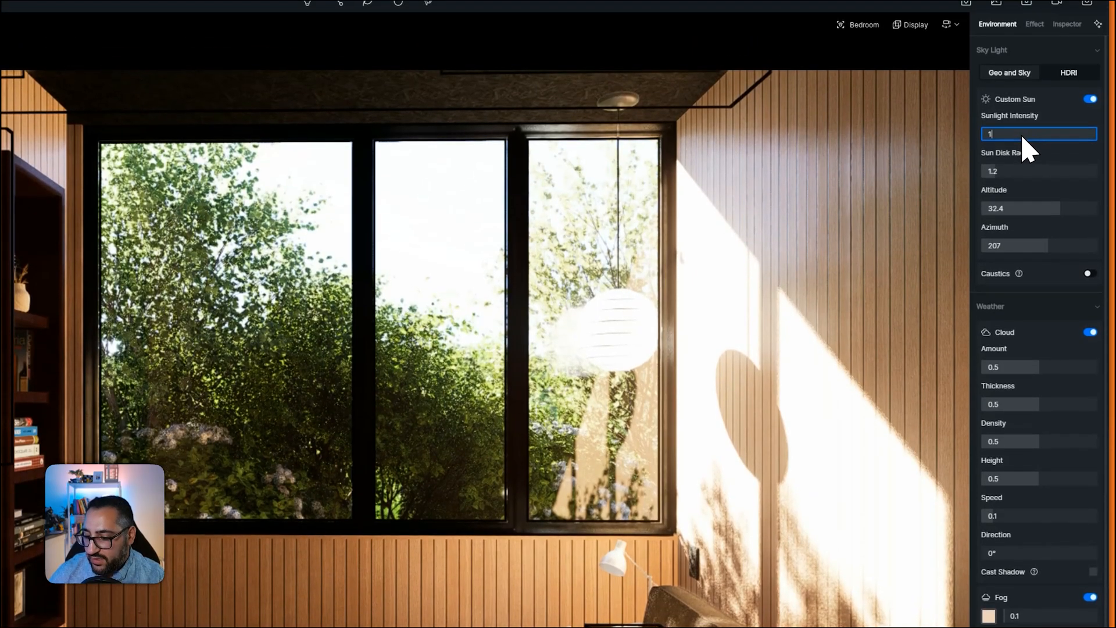
type(".75")
key("Return")
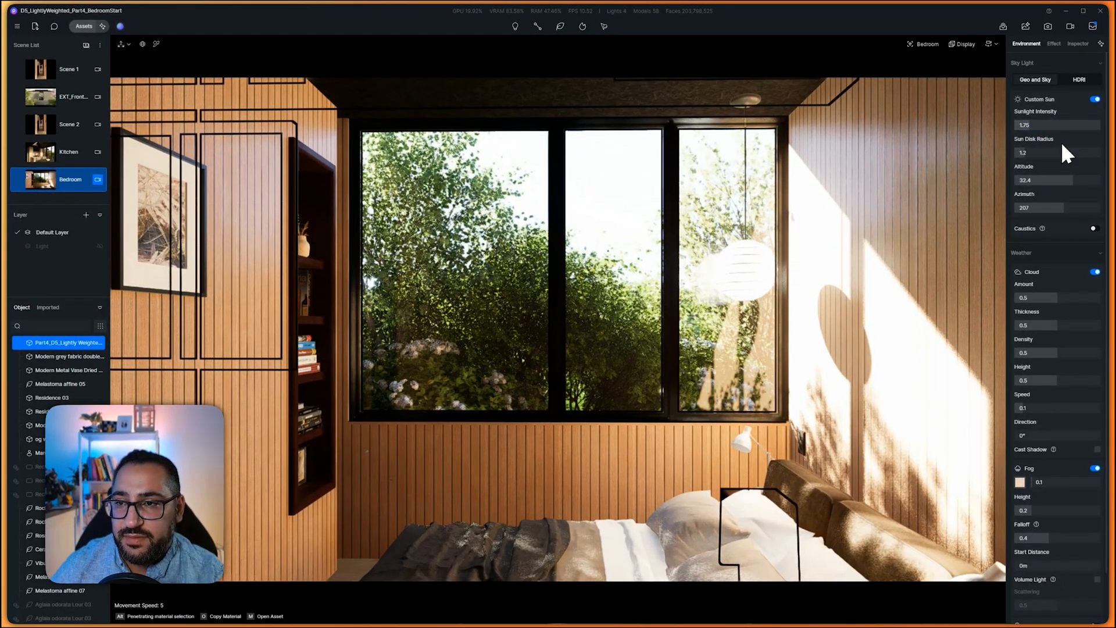
left_click_drag(1048, 126, 1000, 140)
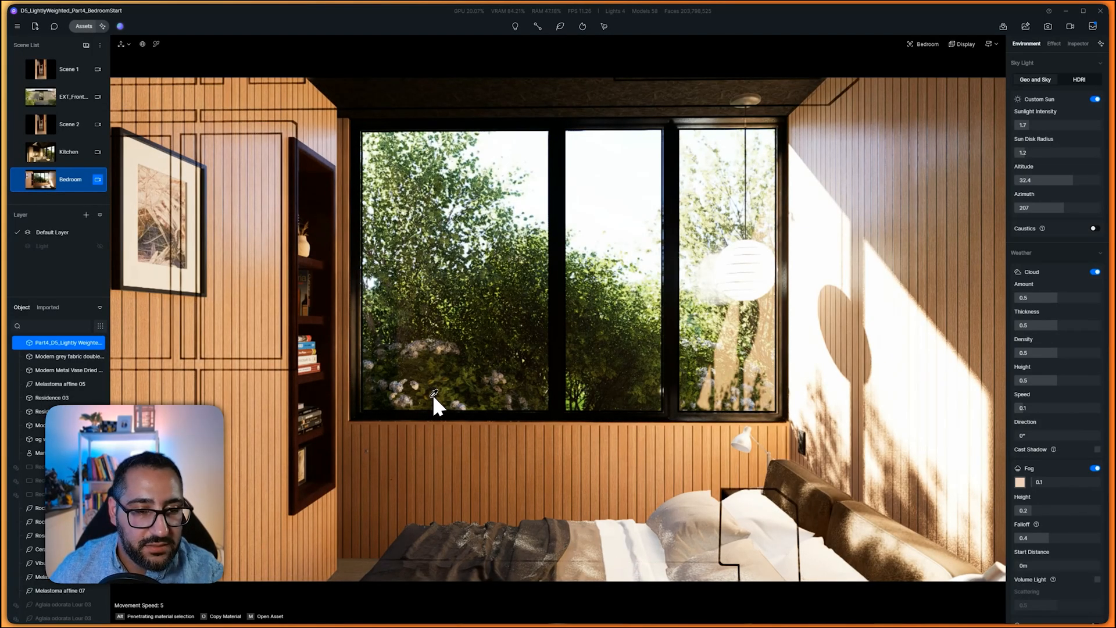
Inspect the window frame and its black metal material up close near the pendant lamp, and return to the saved Bedroom view
key("i")
left_click(367, 451)
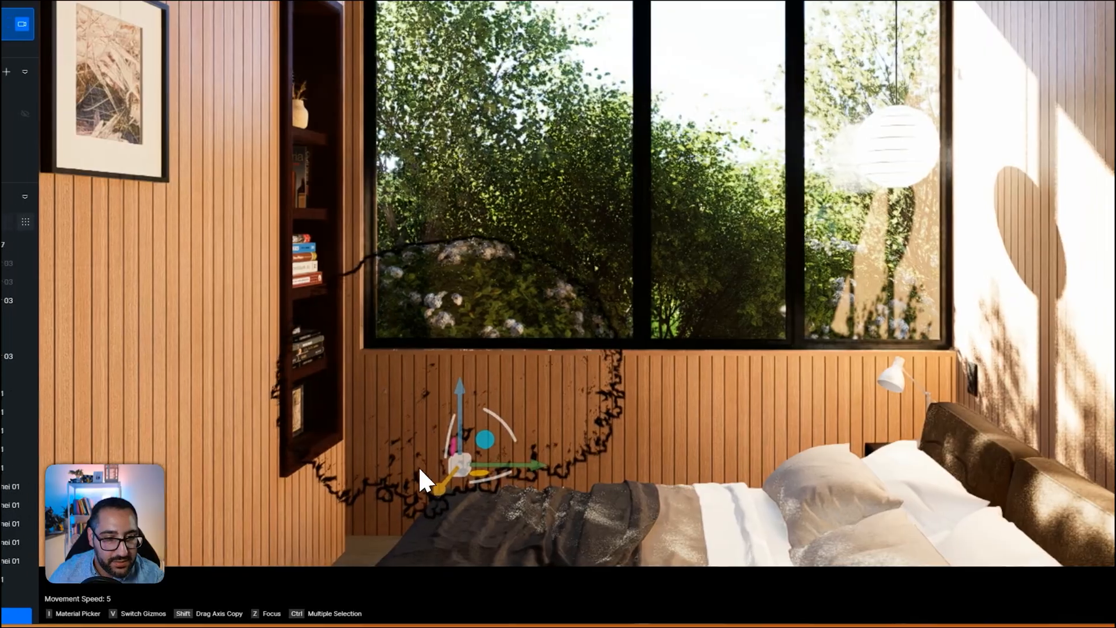
scroll(616, 314, "up", 5)
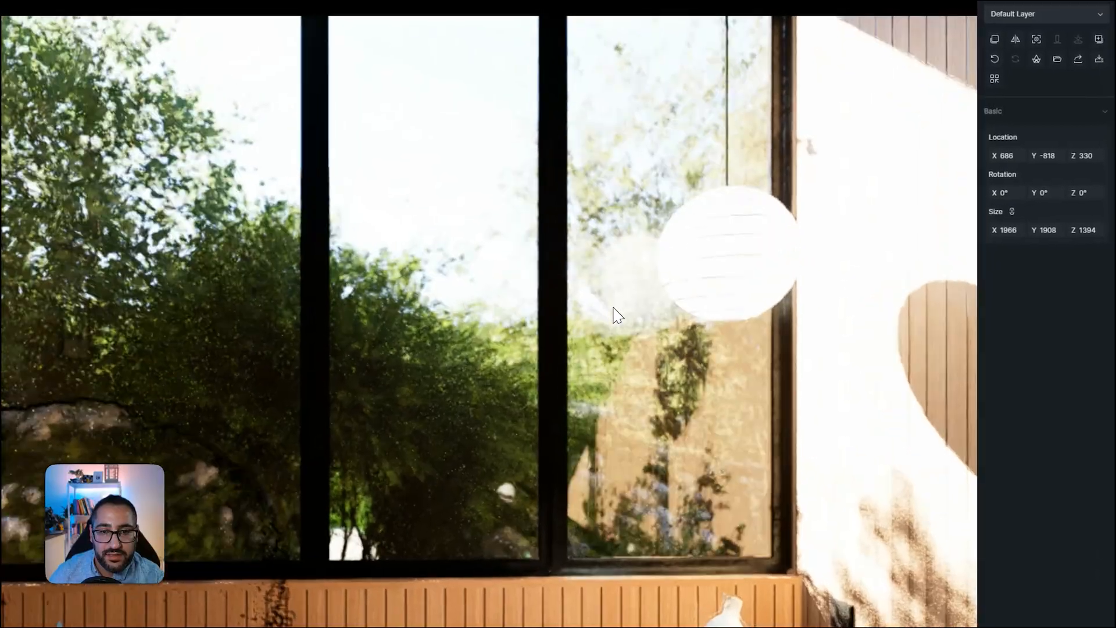
right_click_drag(617, 315, 653, 242)
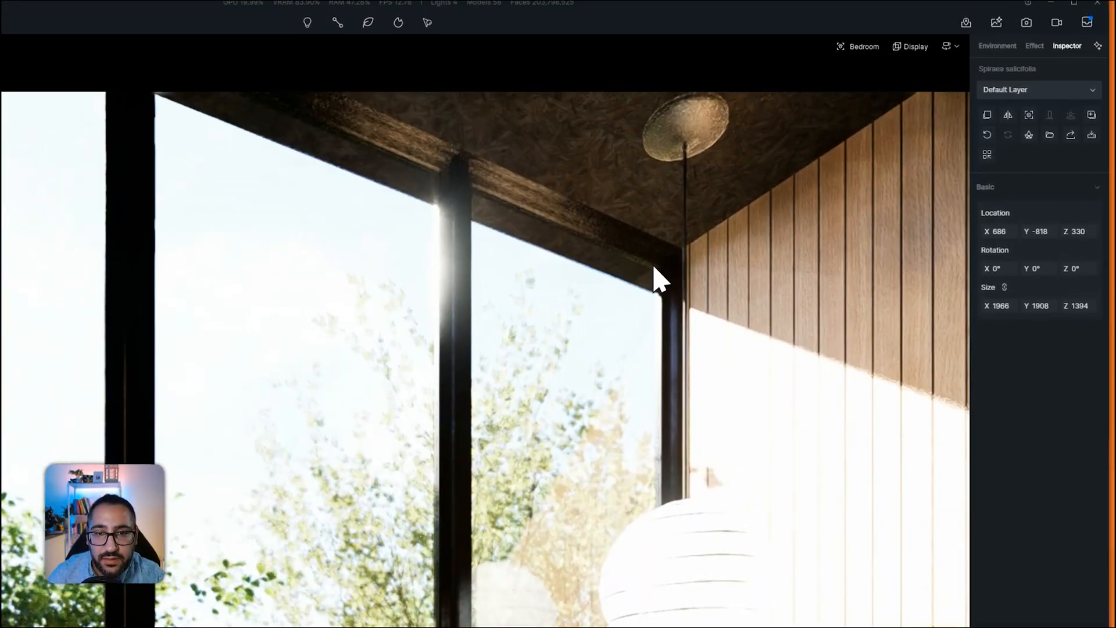
key("i")
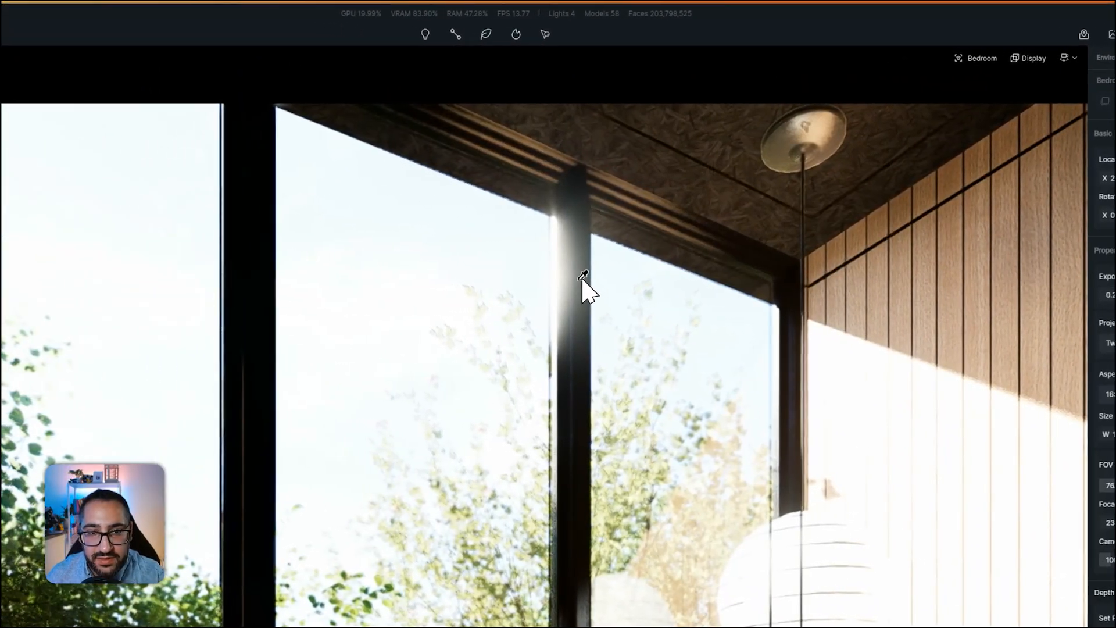
left_click(583, 275)
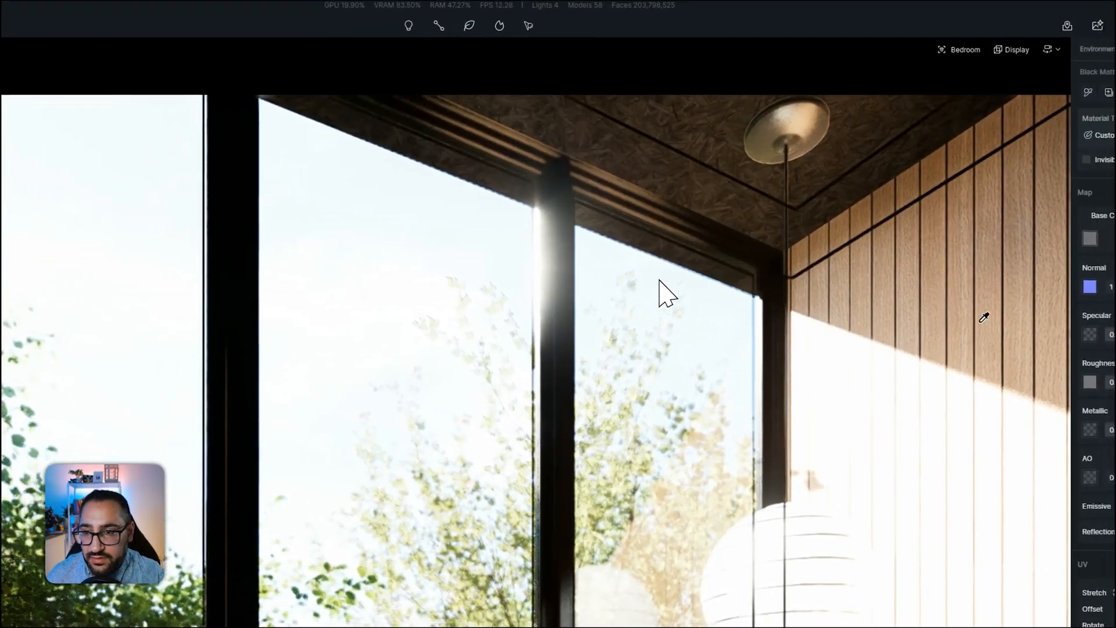
left_click(997, 221)
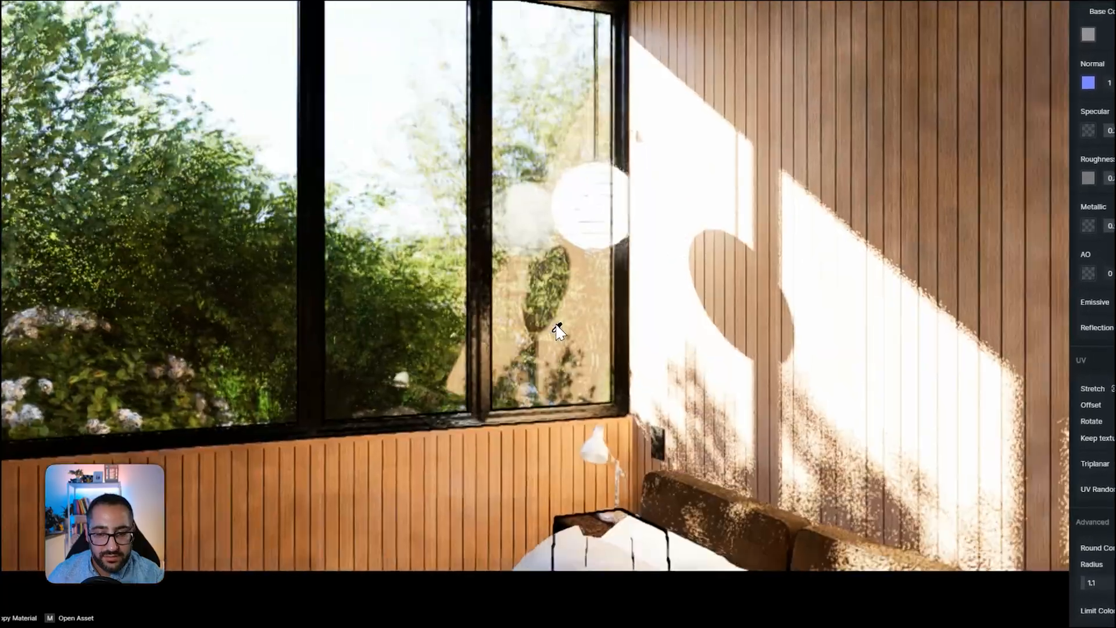
right_click_drag(557, 324, 580, 364)
left_click(95, 189)
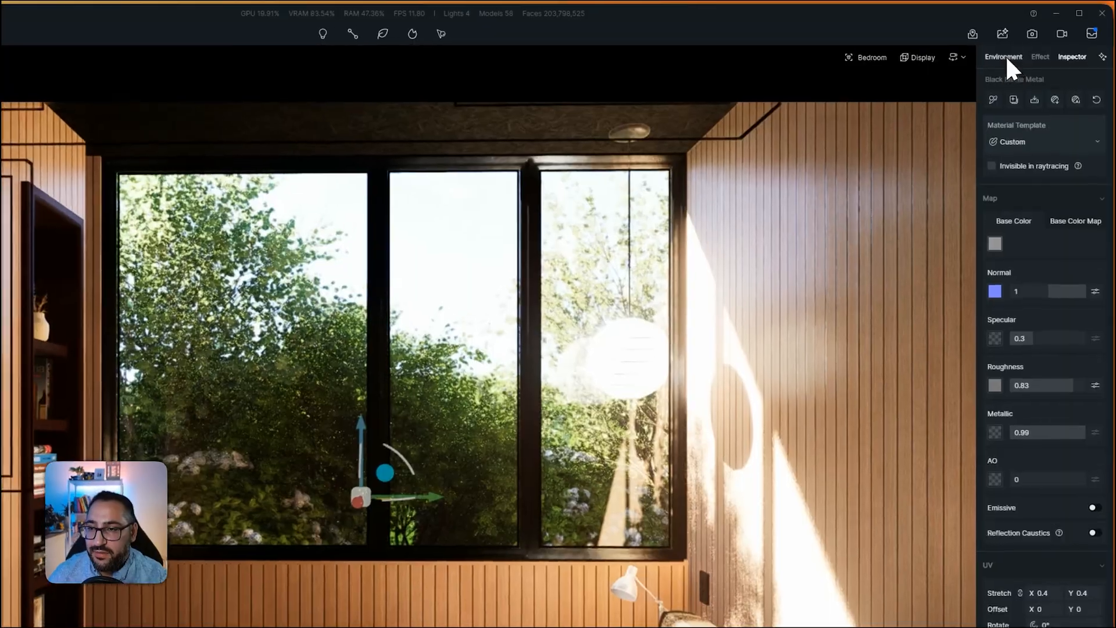
Set the custom sun's sunlight intensity to 1.75, azimuth to 203 and altitude to 32
left_click(1005, 55)
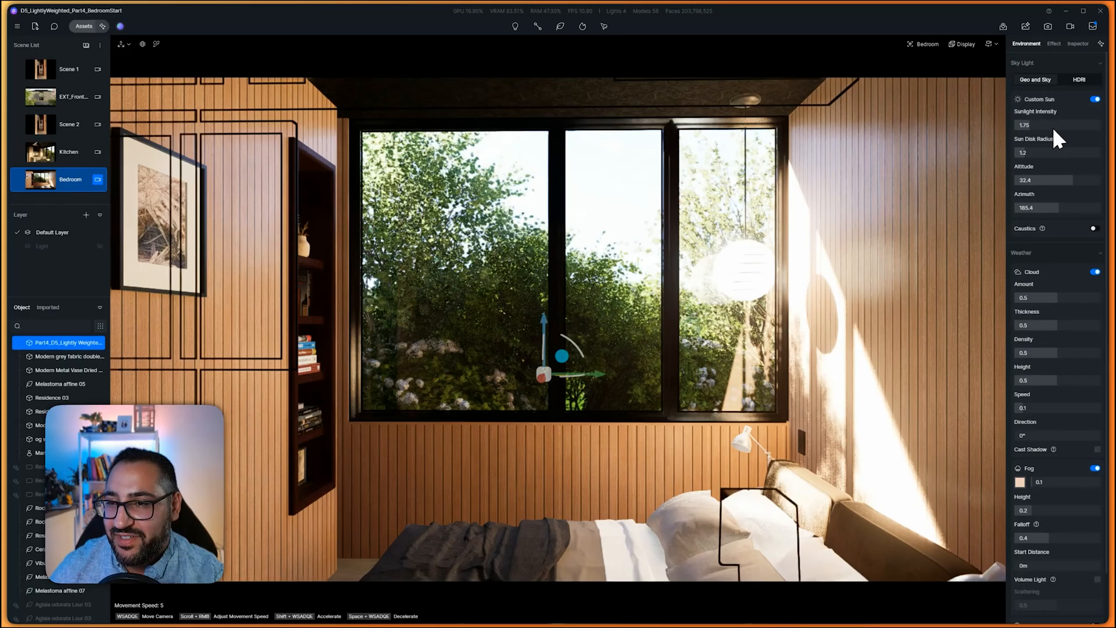
left_click(1075, 180)
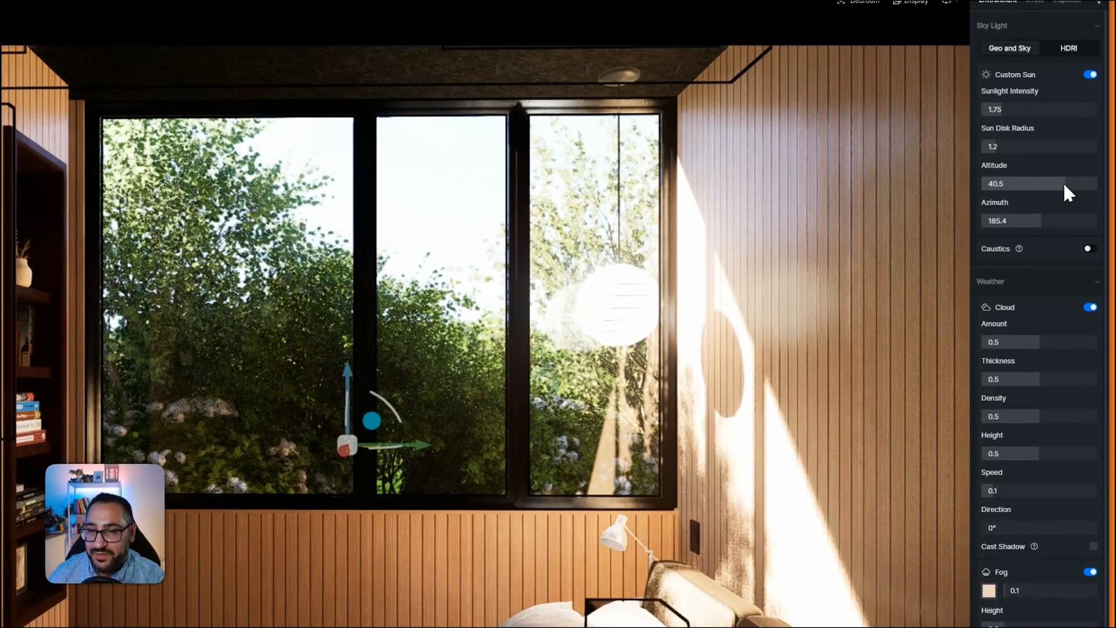
left_click_drag(1062, 185, 1059, 185)
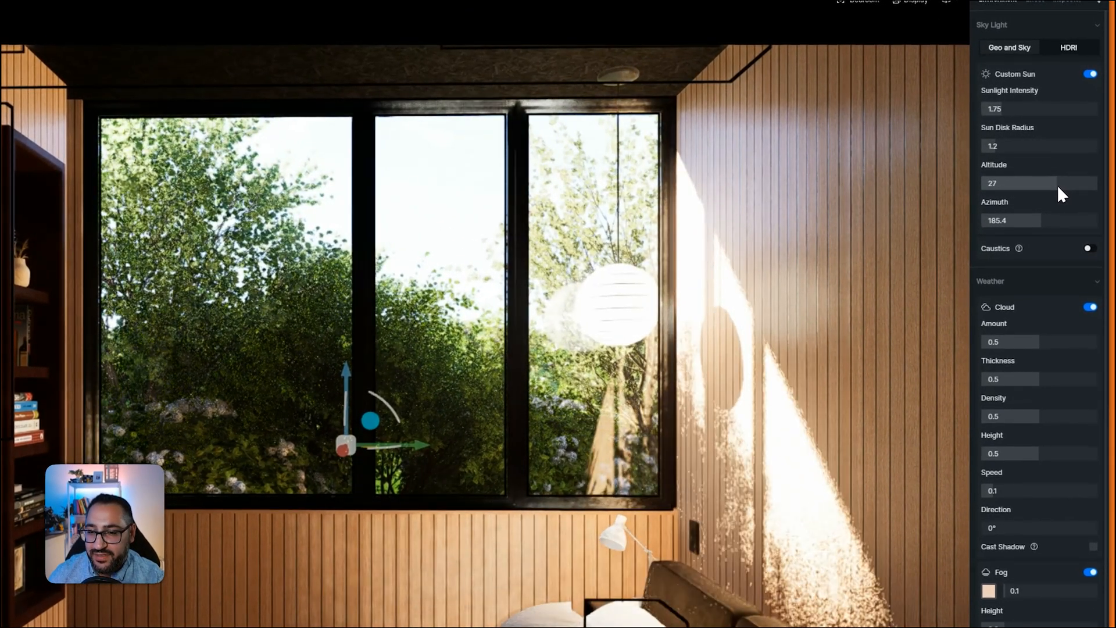
type("203")
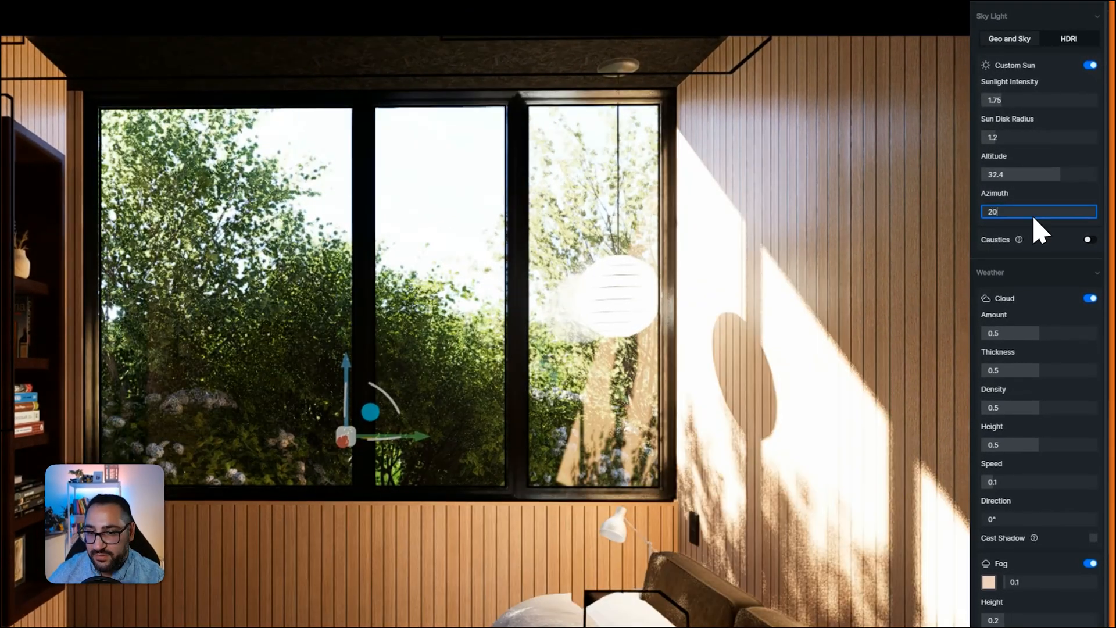
key("Return")
left_click(1051, 174)
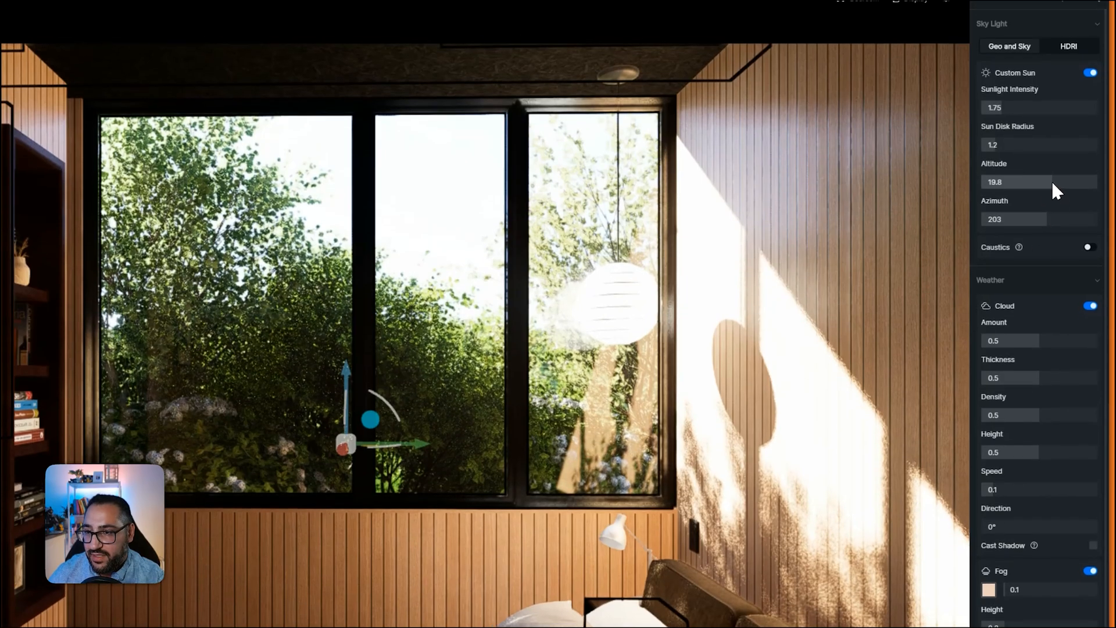
double_click(1051, 175)
type("32")
key("Return")
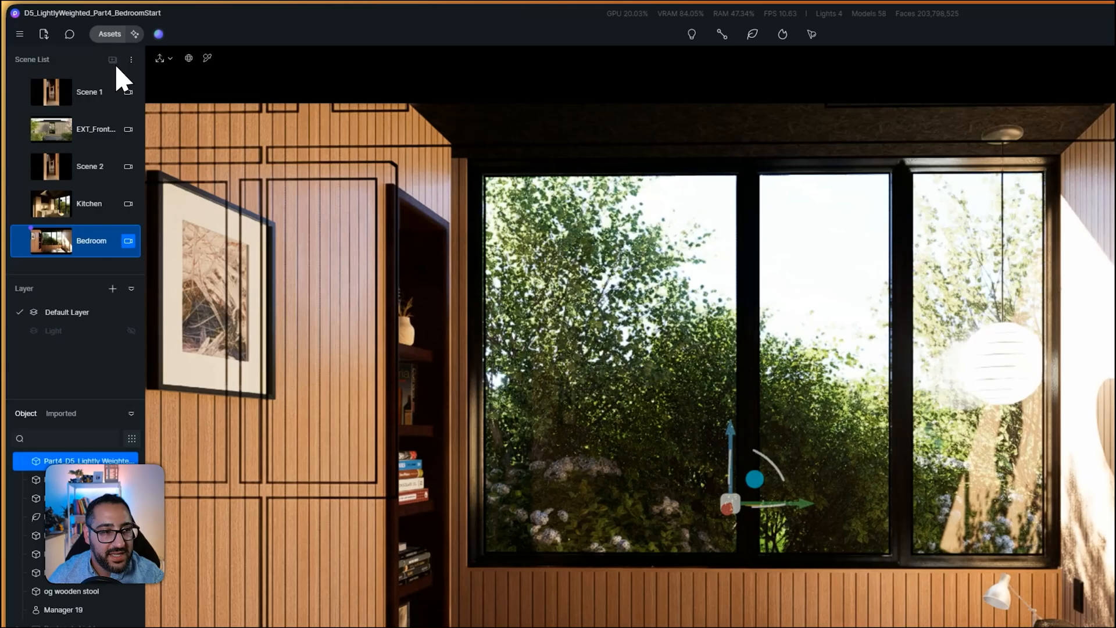
Save the current view as a new scene named BedroomMacro
left_click(112, 59)
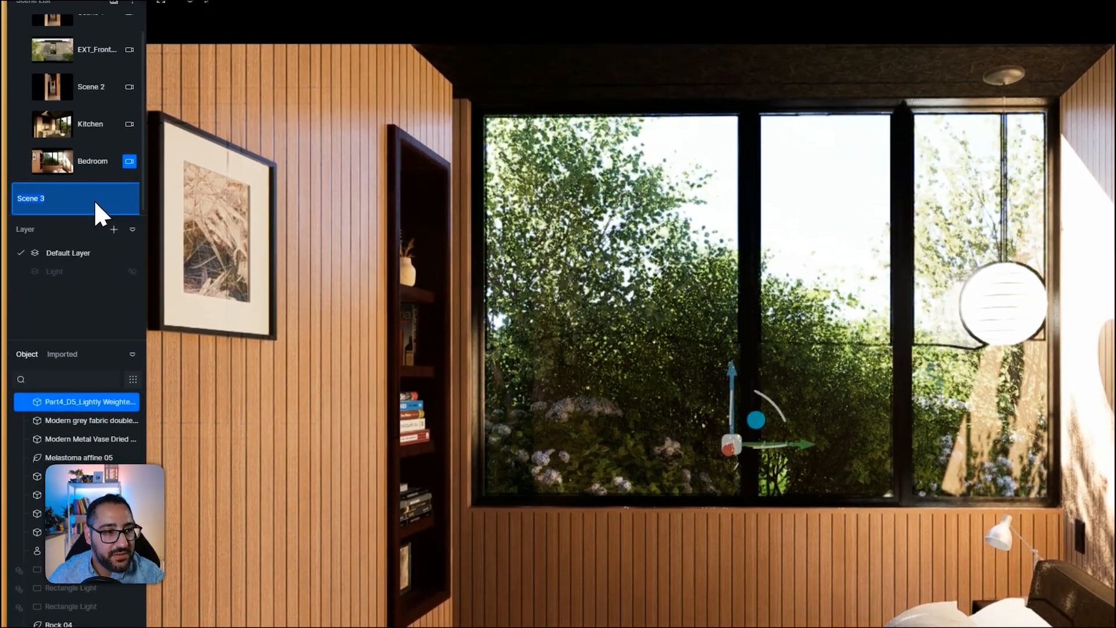
type("Bedroom")
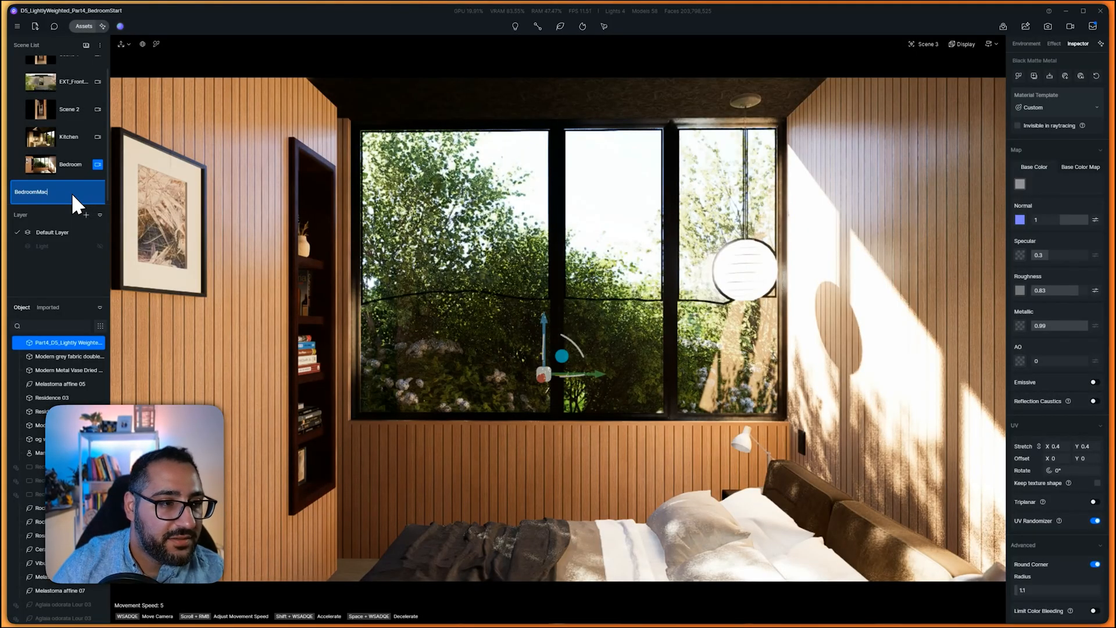
type("Mac")
key("Return")
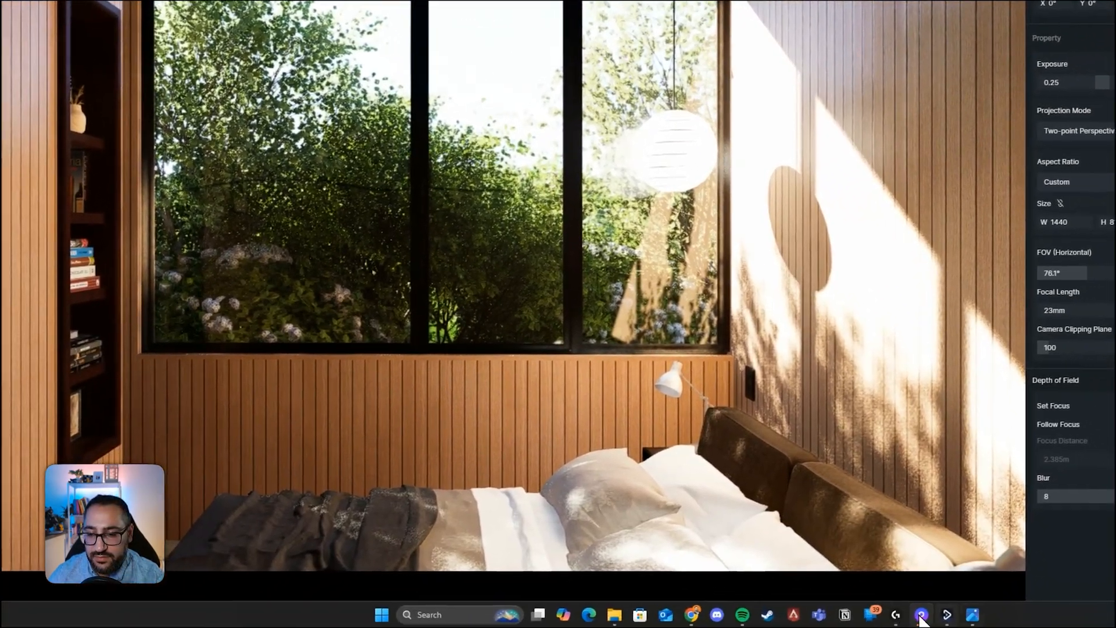
Check the close-up reference photo and turn and lower the BedroomMacro camera toward the headboard, pendant lamp and sunlit wall
left_click(921, 614)
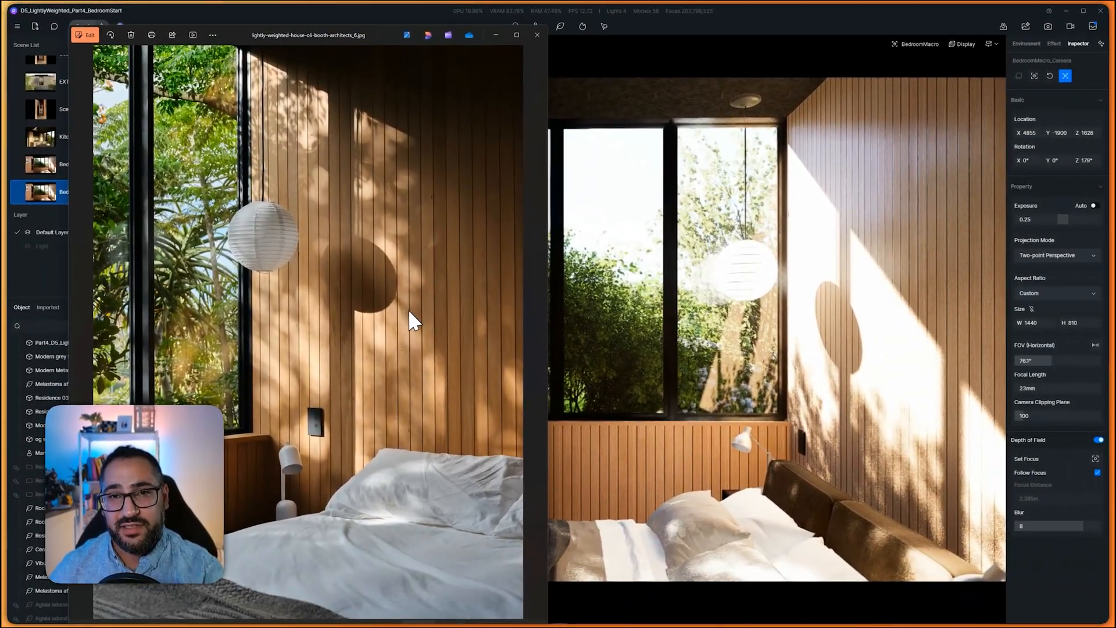
left_click(617, 308)
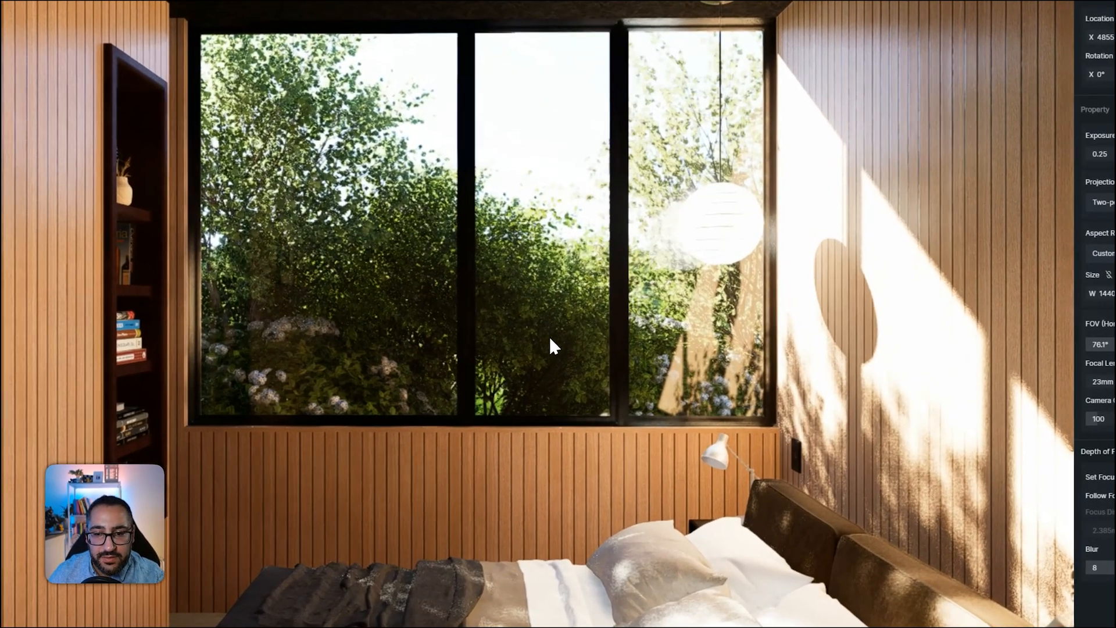
right_click_drag(550, 338, 825, 349)
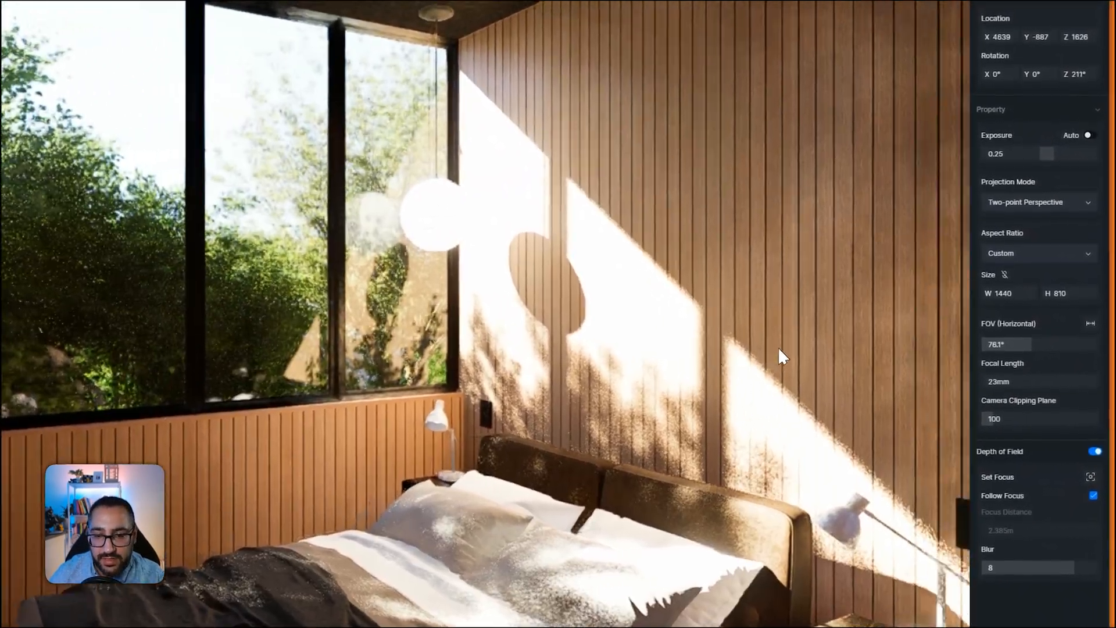
key("a")
key("q")
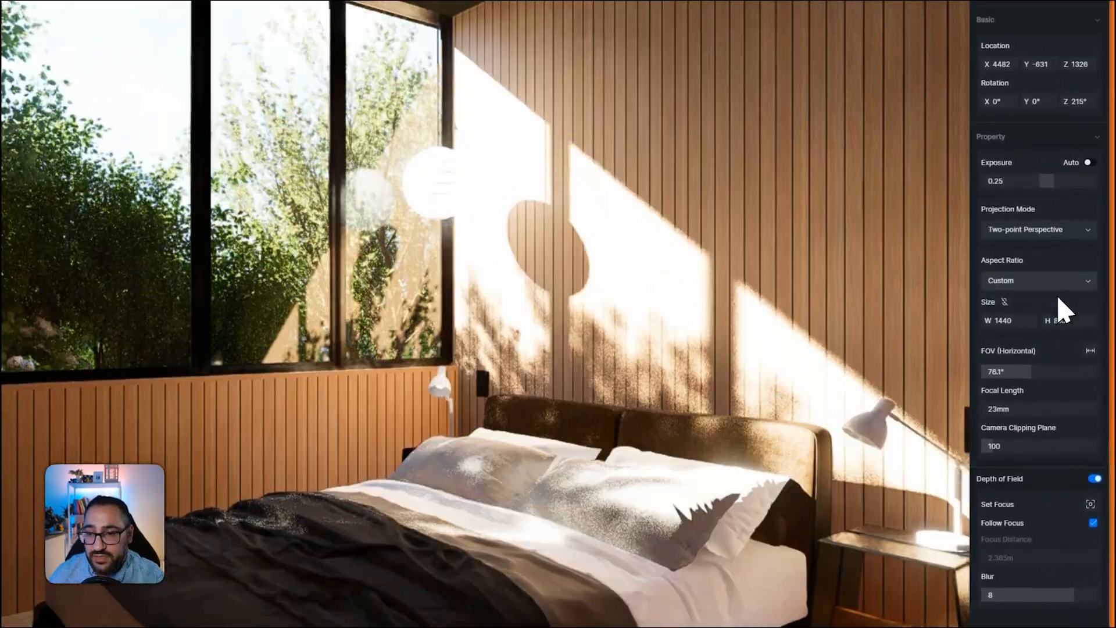
Set the BedroomMacro camera's aspect ratio to 3:4 and its focal length to 50 mm
left_click(1060, 255)
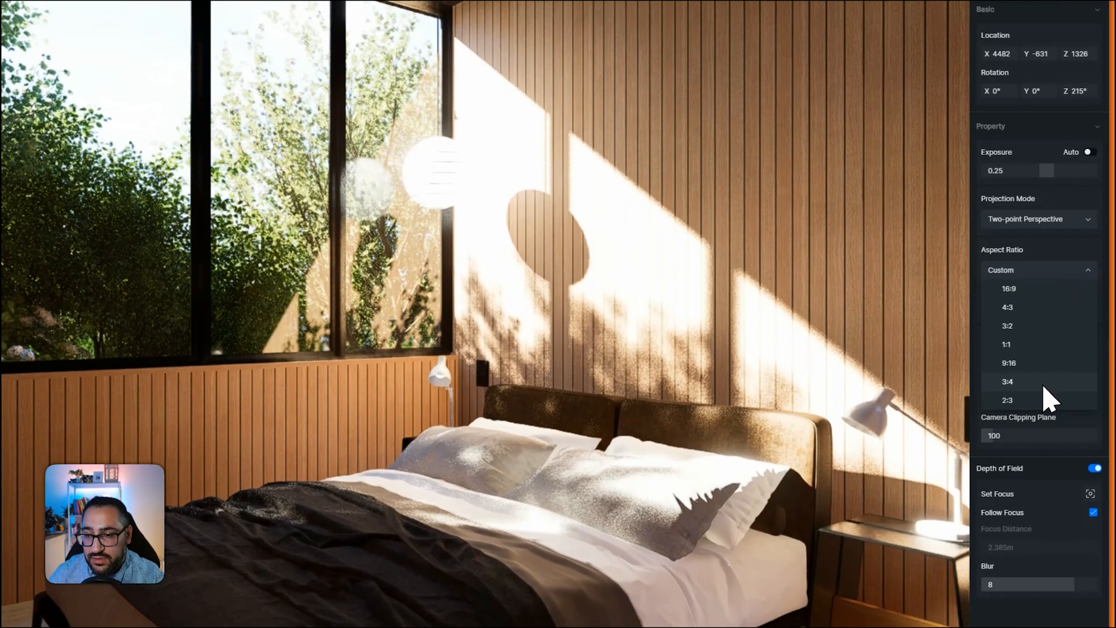
left_click(1042, 402)
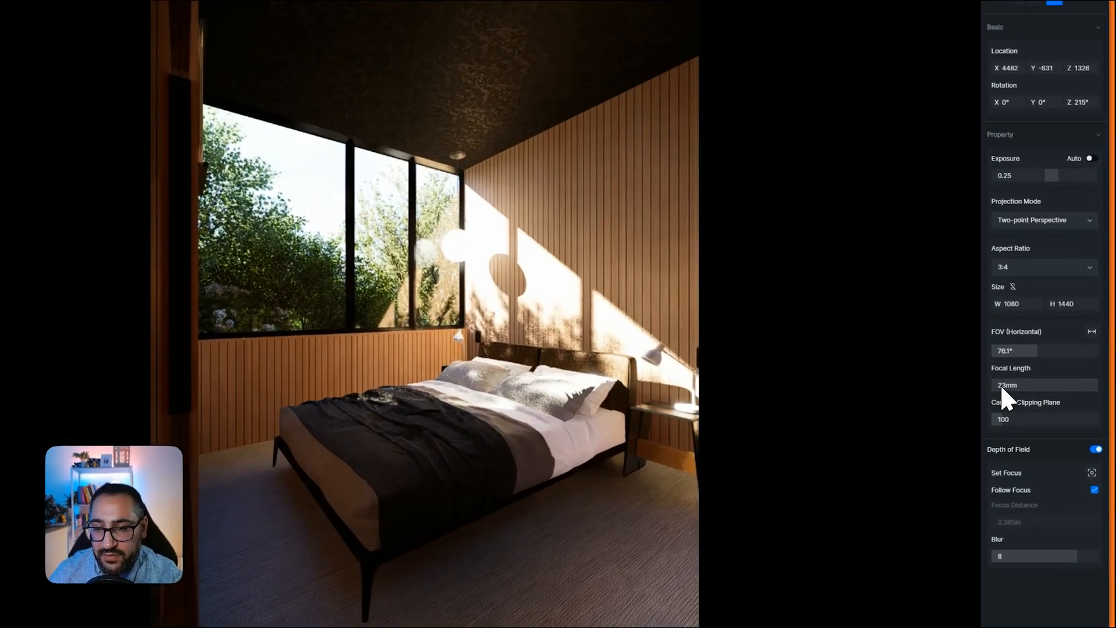
left_click_drag(1023, 389, 1028, 388)
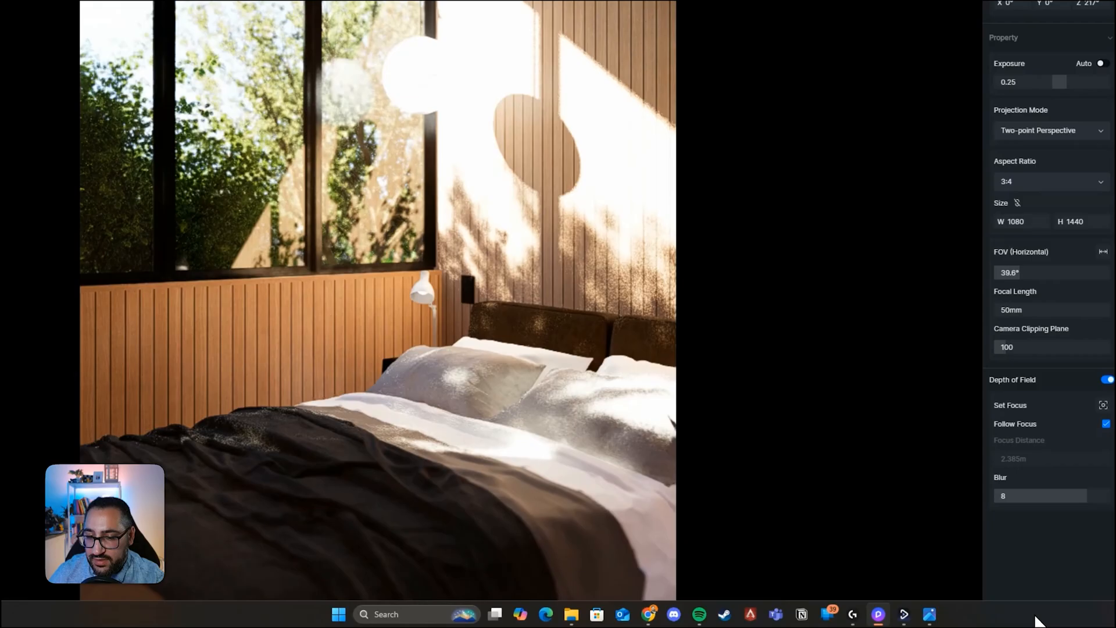
Check the close-up reference photo, set the BedroomMacro camera's focal length to 75 mm and turn its Z rotation to 221°
mouse_move(960, 617)
left_click(924, 558)
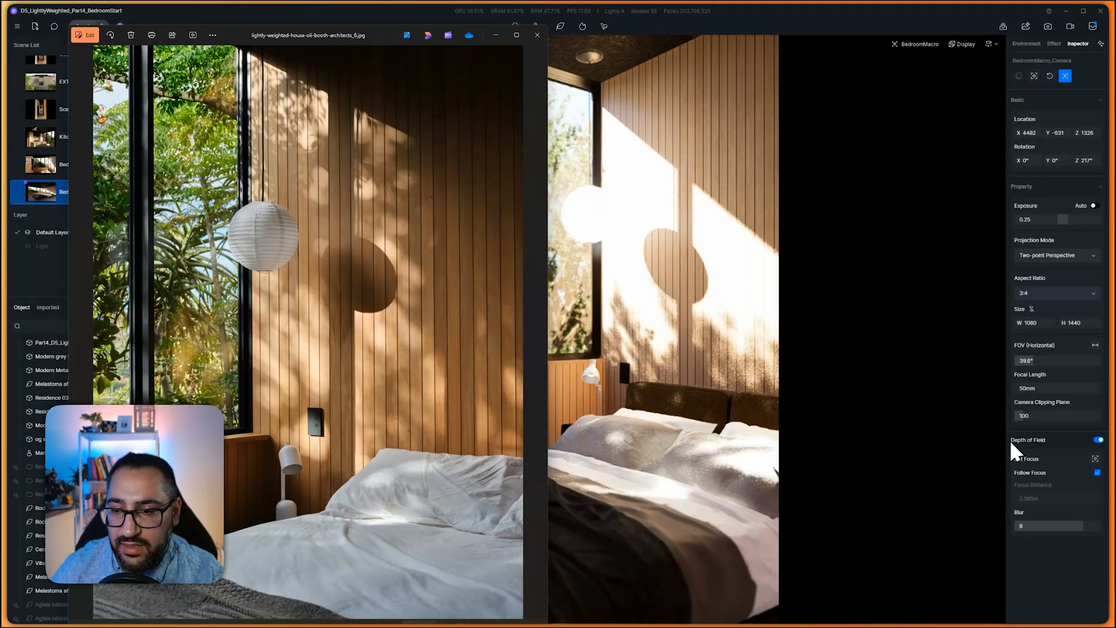
left_click(1042, 391)
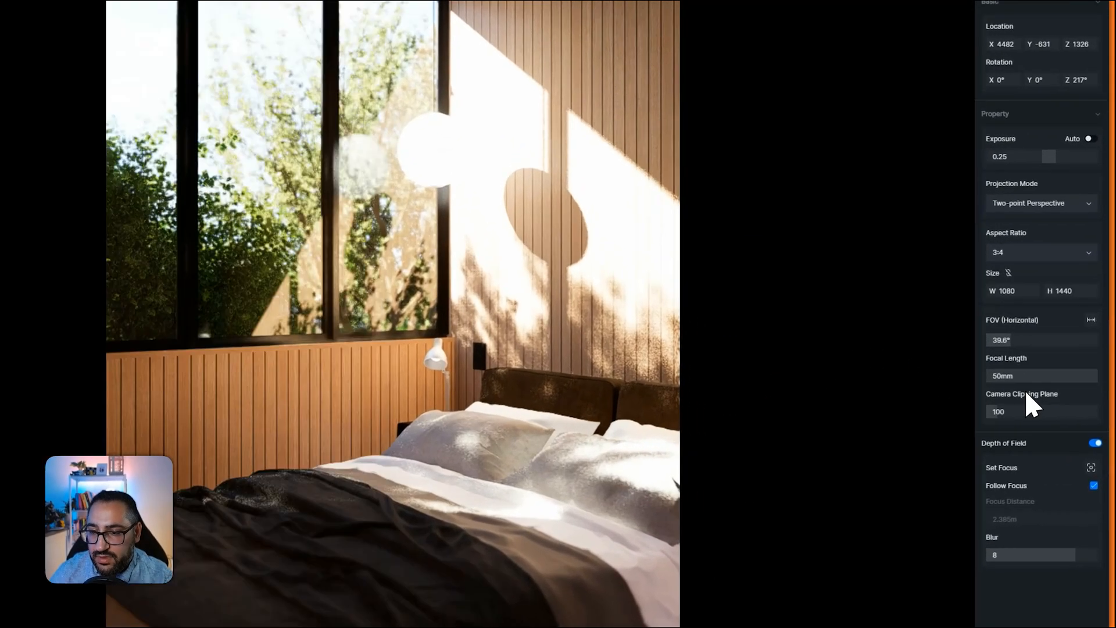
double_click(1042, 390)
type("75")
key("Return")
right_click_drag(704, 331, 722, 332)
right_click_drag(587, 318, 610, 322)
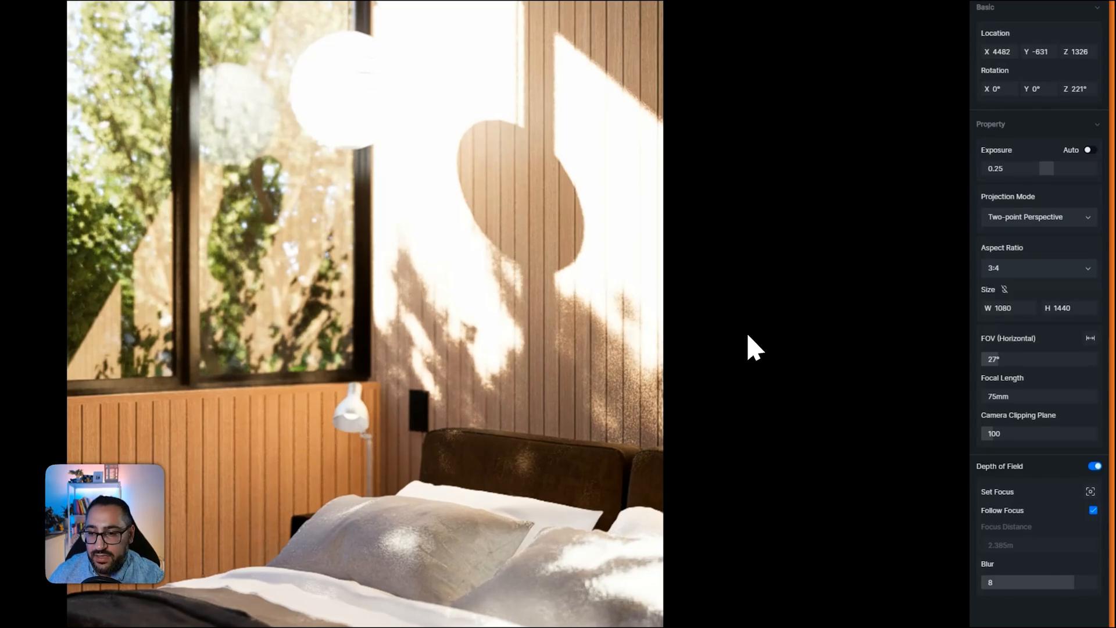
Set the camera focus on the pendant lamp and its paper material's emissive intensity to 2
left_click(1090, 491)
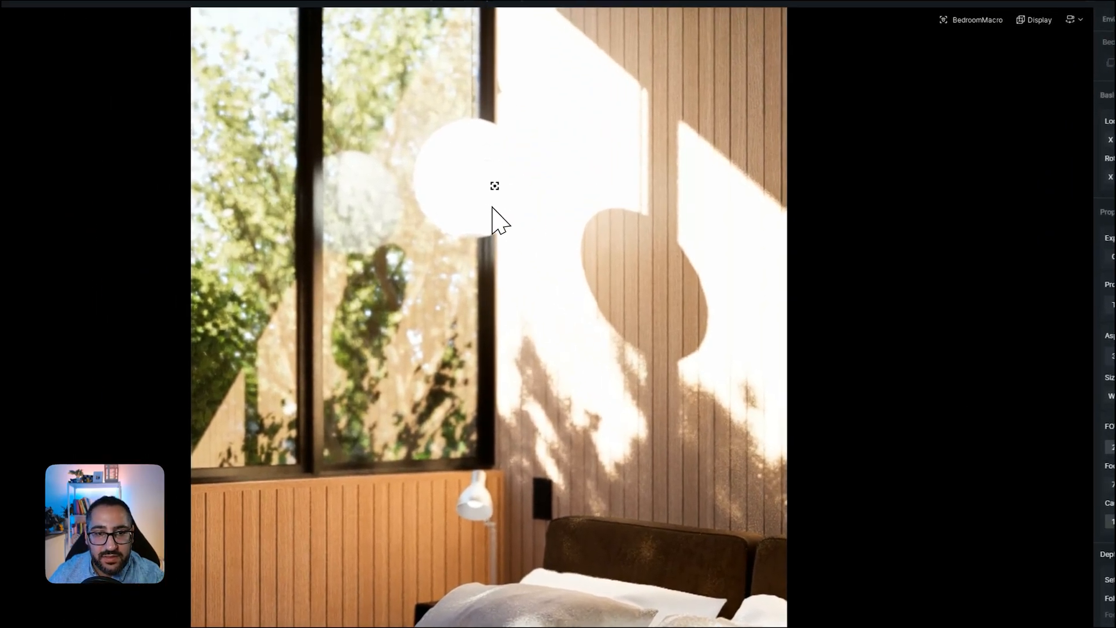
left_click(494, 188)
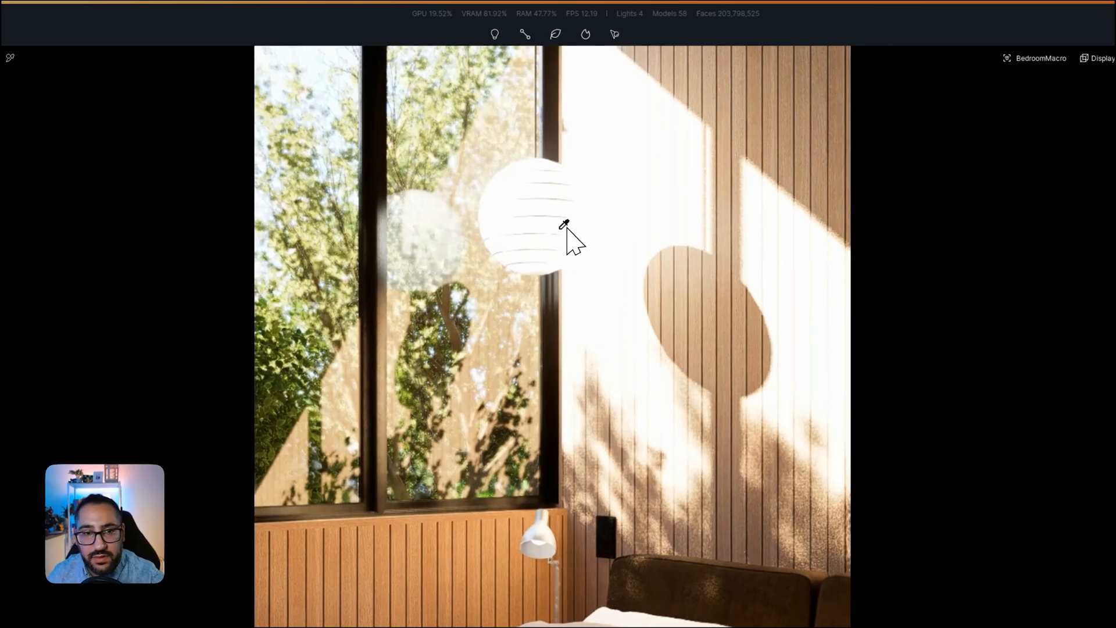
left_click(562, 227)
left_click(1015, 407)
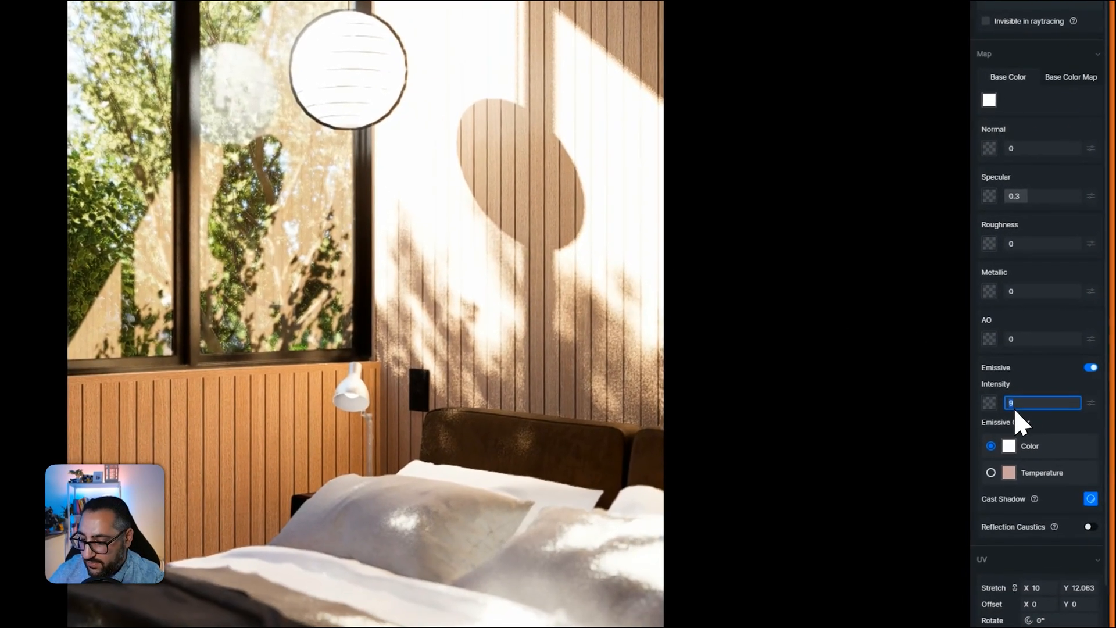
type("2")
key("Return")
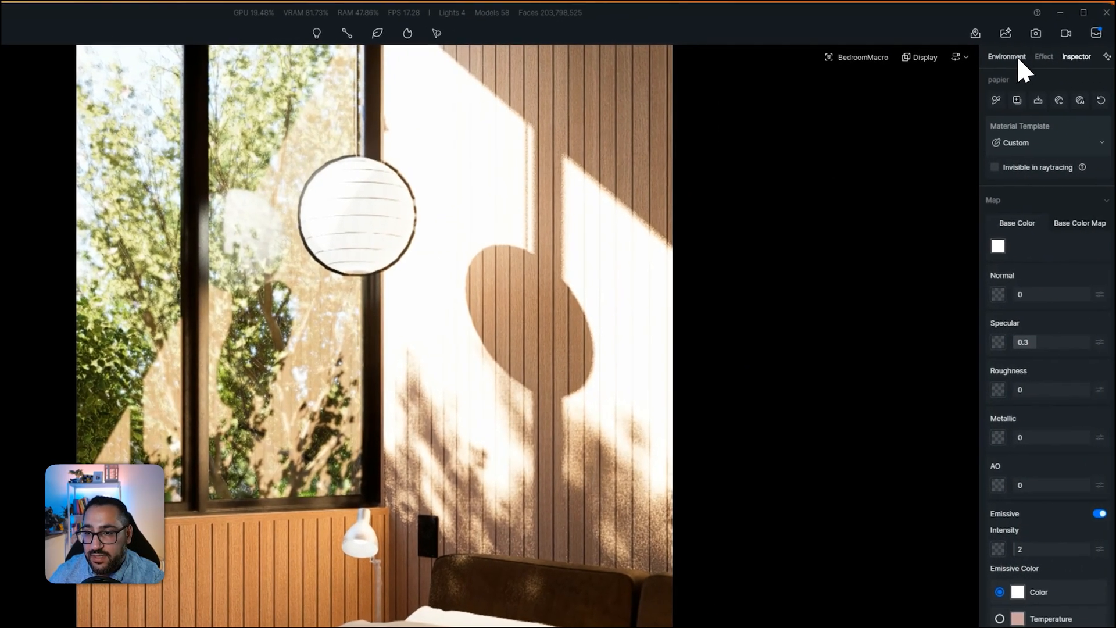
Adjust the custom sun to a disk radius of 3.5, altitude 30.6 and azimuth 203.4
left_click(1073, 55)
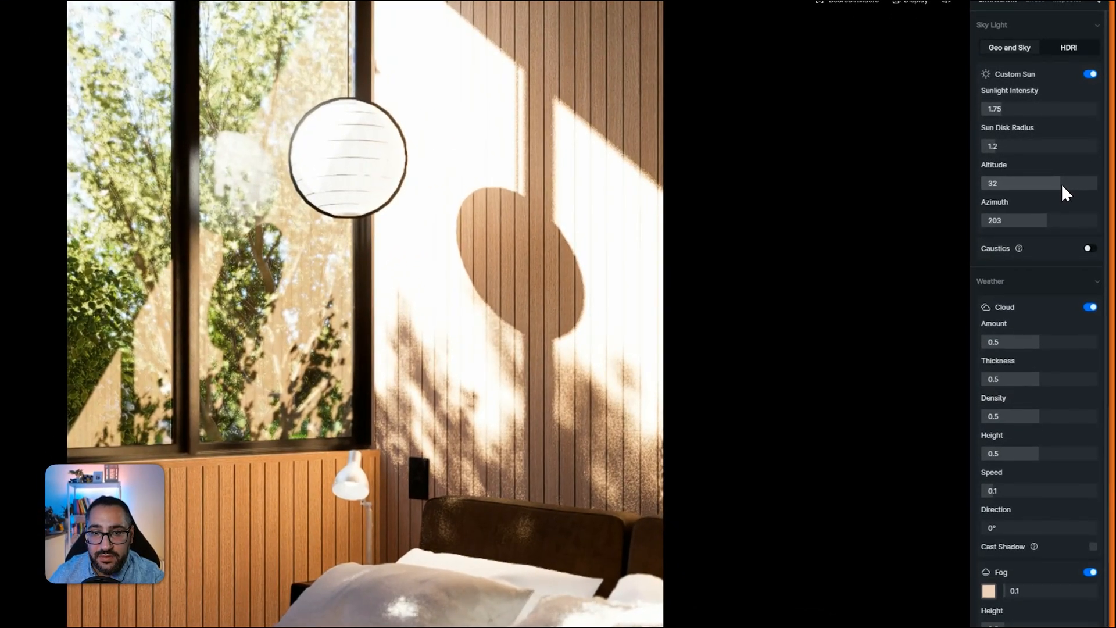
left_click_drag(1061, 185, 1058, 185)
left_click_drag(1048, 226, 1049, 226)
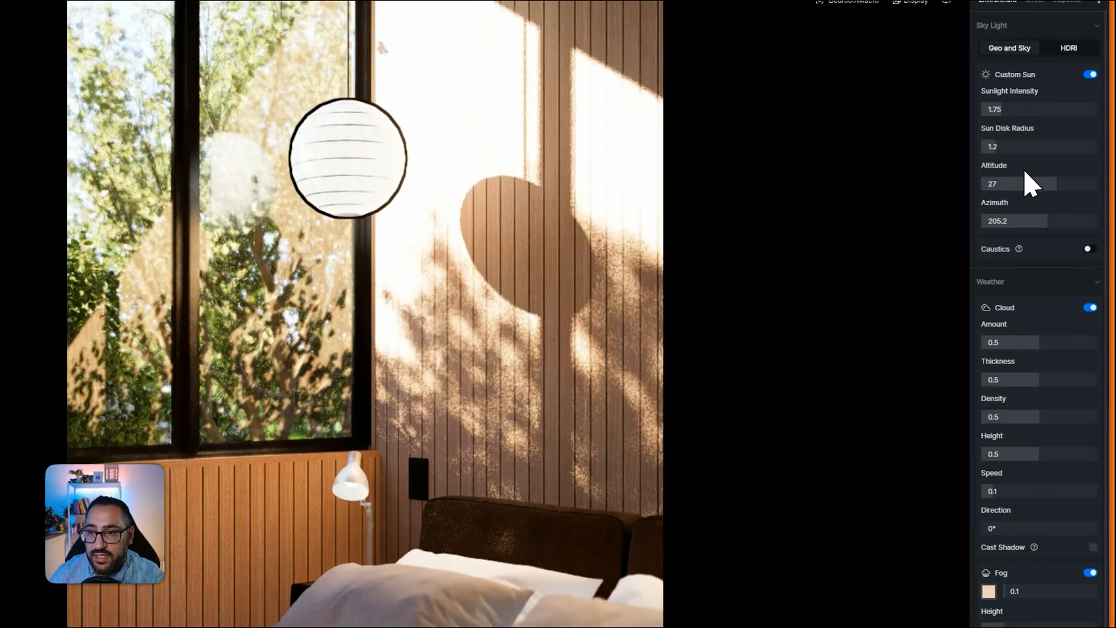
left_click_drag(998, 139, 1023, 163)
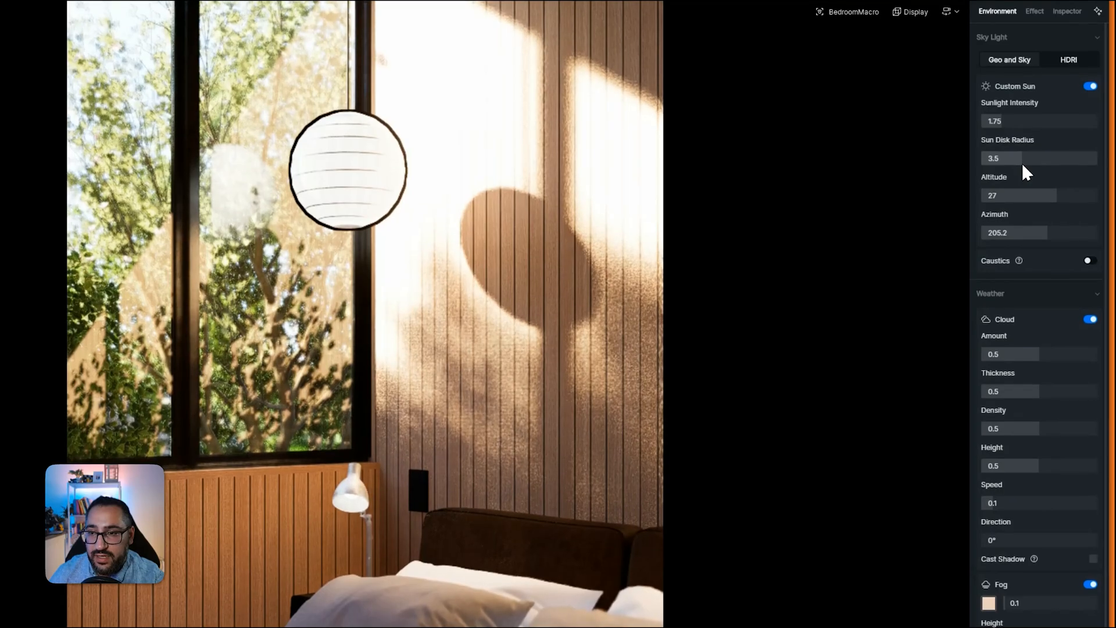
left_click_drag(1046, 236, 1059, 188)
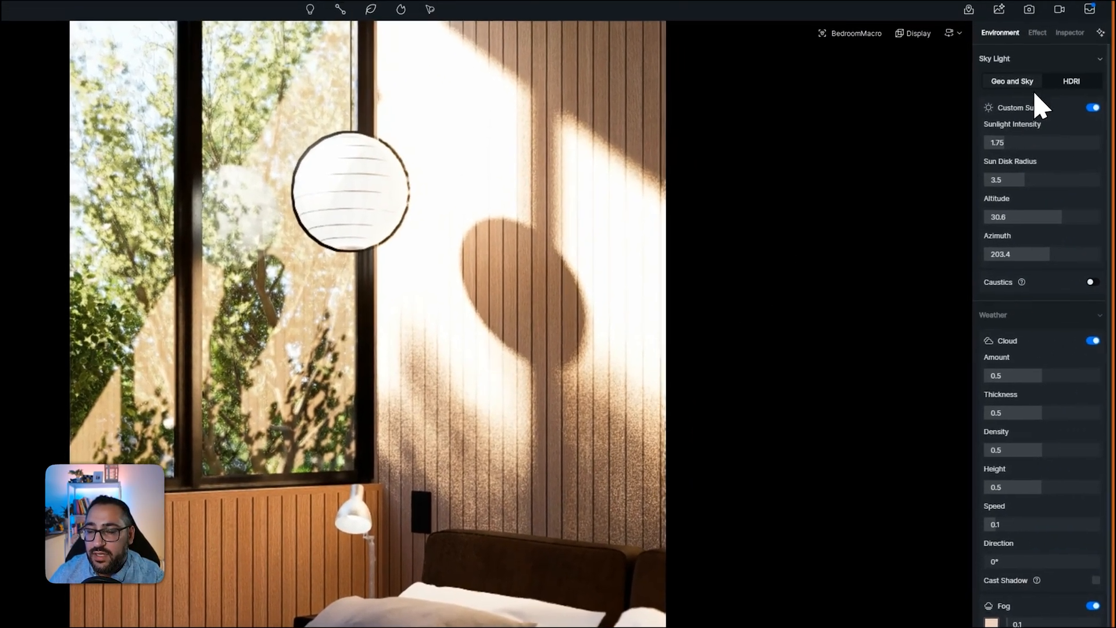
Set the post-processing exposure of the BedroomMacro view to 0.2
left_click(1037, 33)
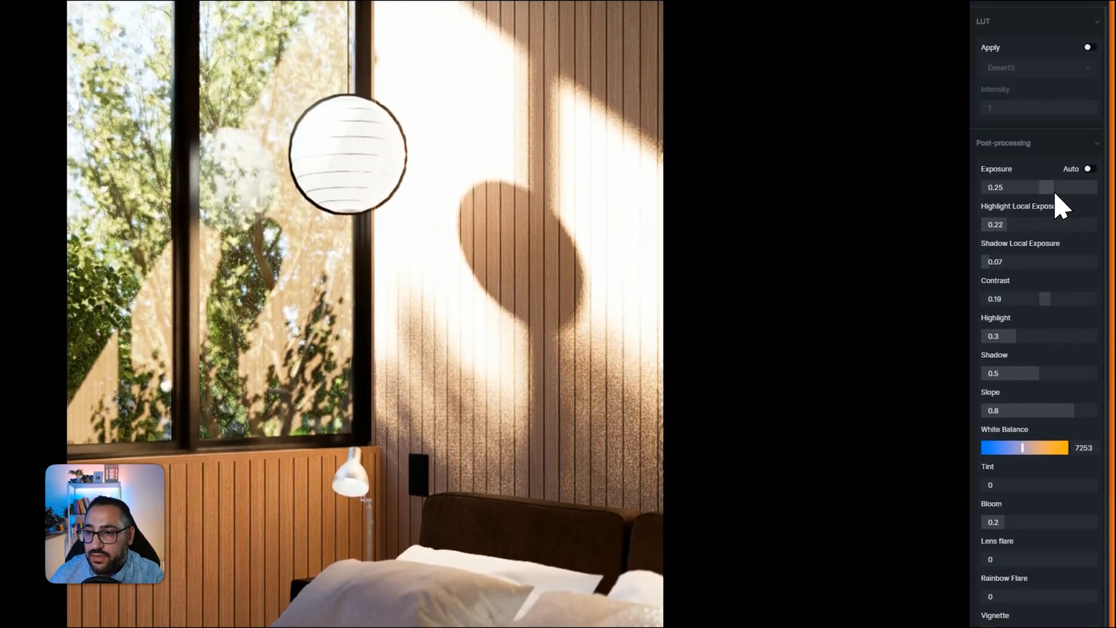
double_click(1056, 192)
type("0.2")
key("Return")
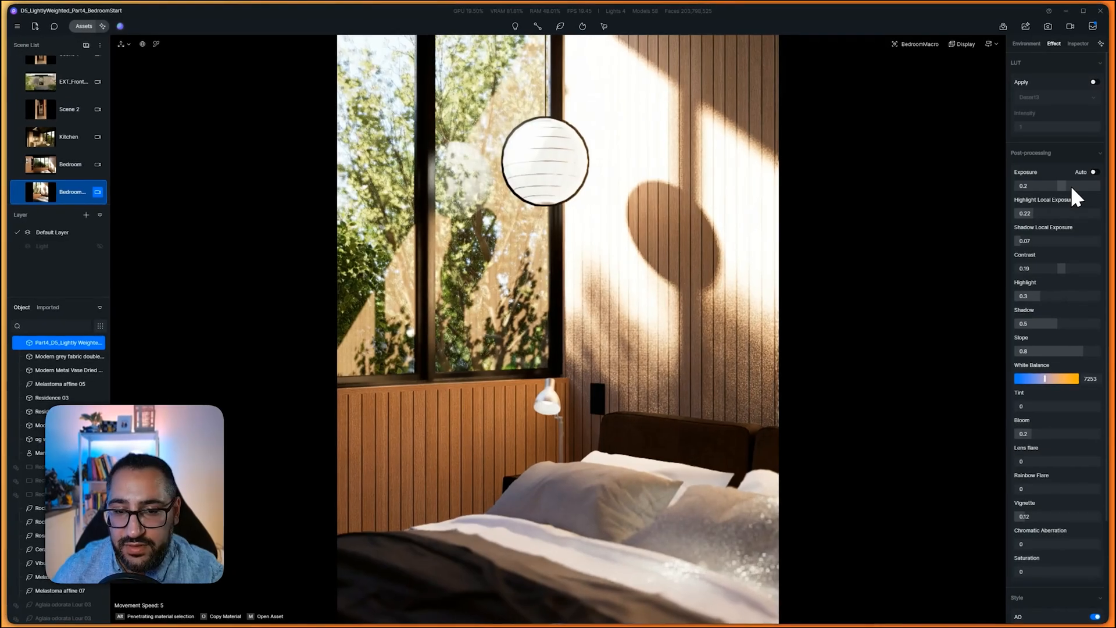
Compare the view with the close-up reference photo, set the sunlight intensity to 1 and update the BedroomMacro scene
mouse_move(967, 617)
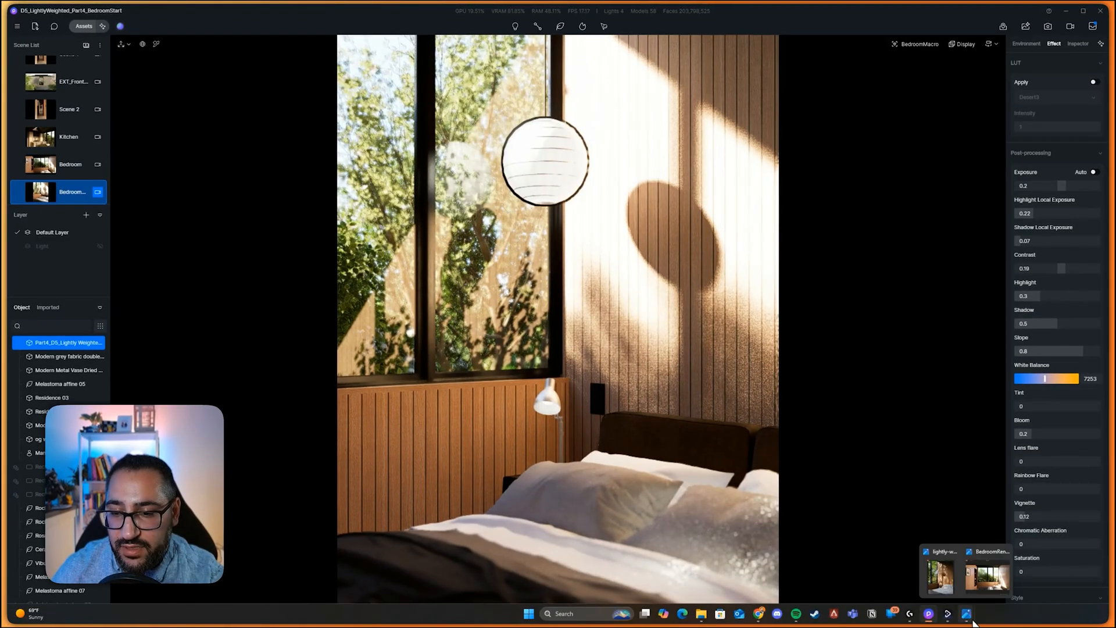
left_click(939, 575)
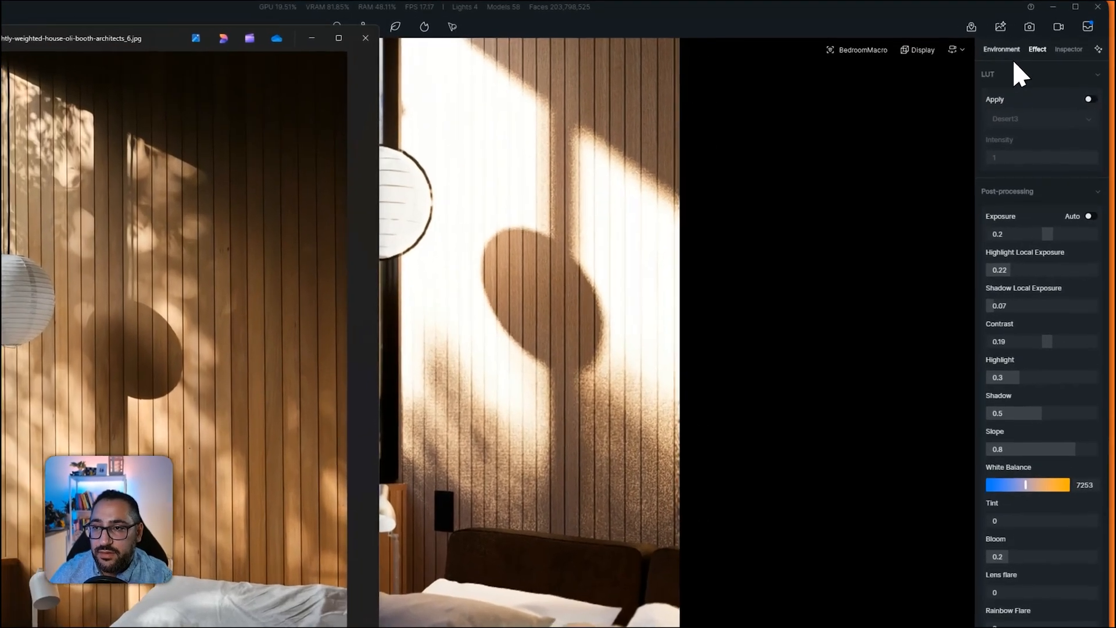
left_click(1027, 44)
left_click(1043, 127)
type("1")
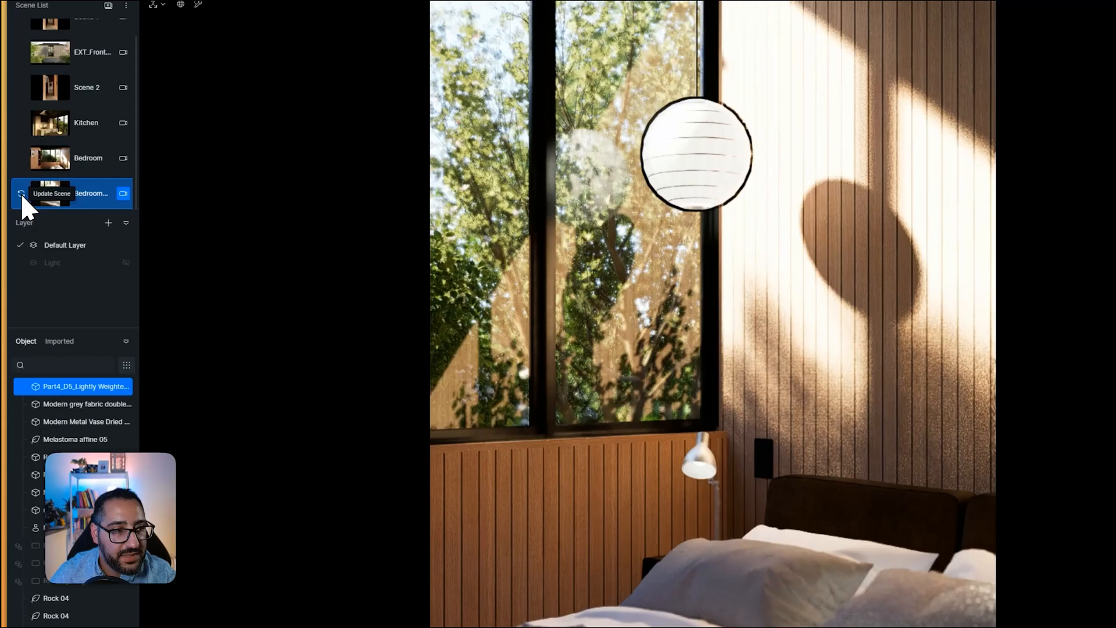
left_click(16, 193)
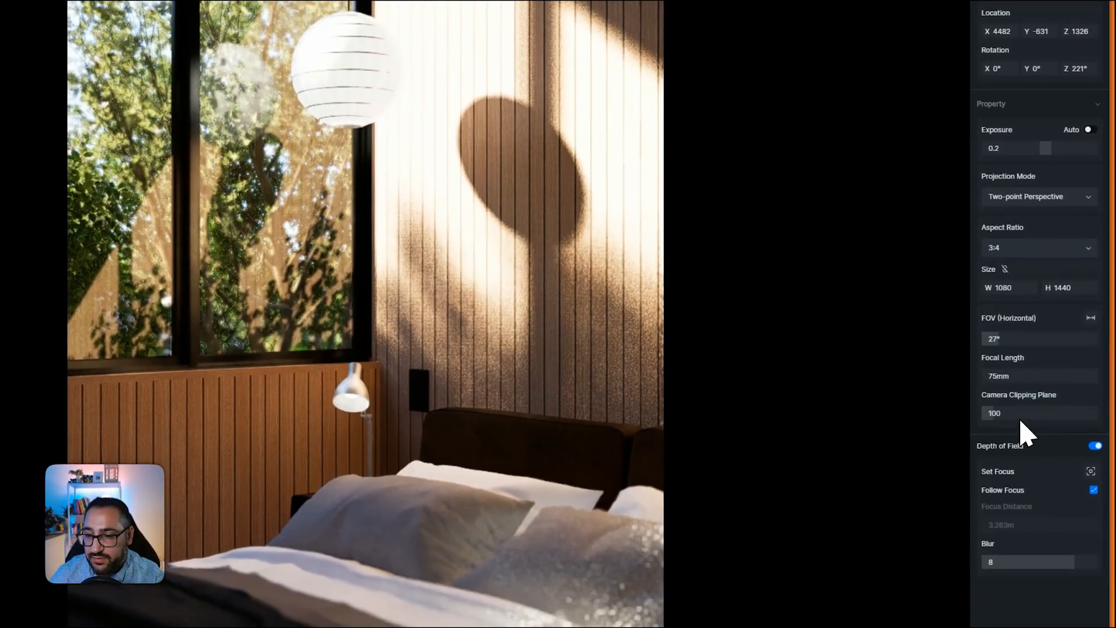
Set the BedroomMacro camera's depth of field blur to 6
left_click(1064, 562)
type("6")
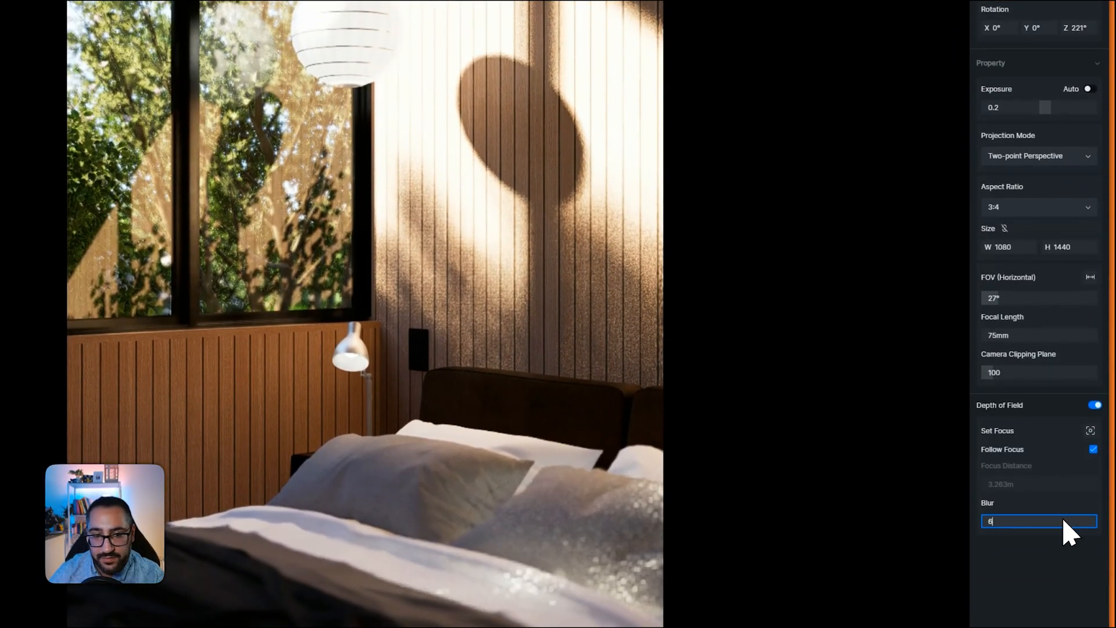
key("Return")
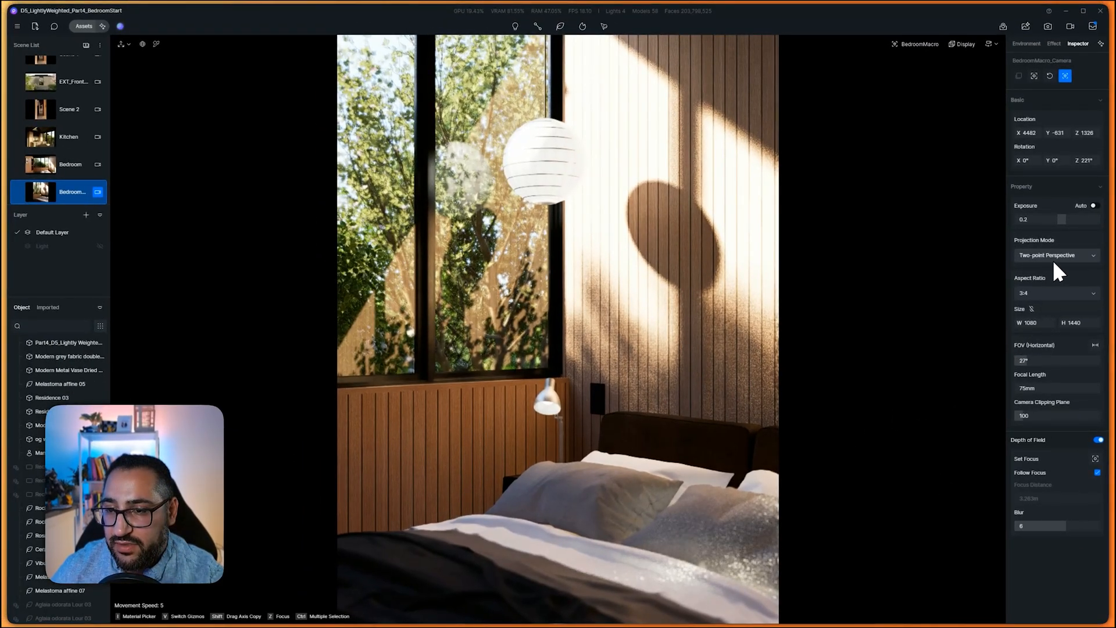
Add the Bedroom view at 2k and the BedroomMacro view at 1080×1440 to the image render queue
left_click(84, 172)
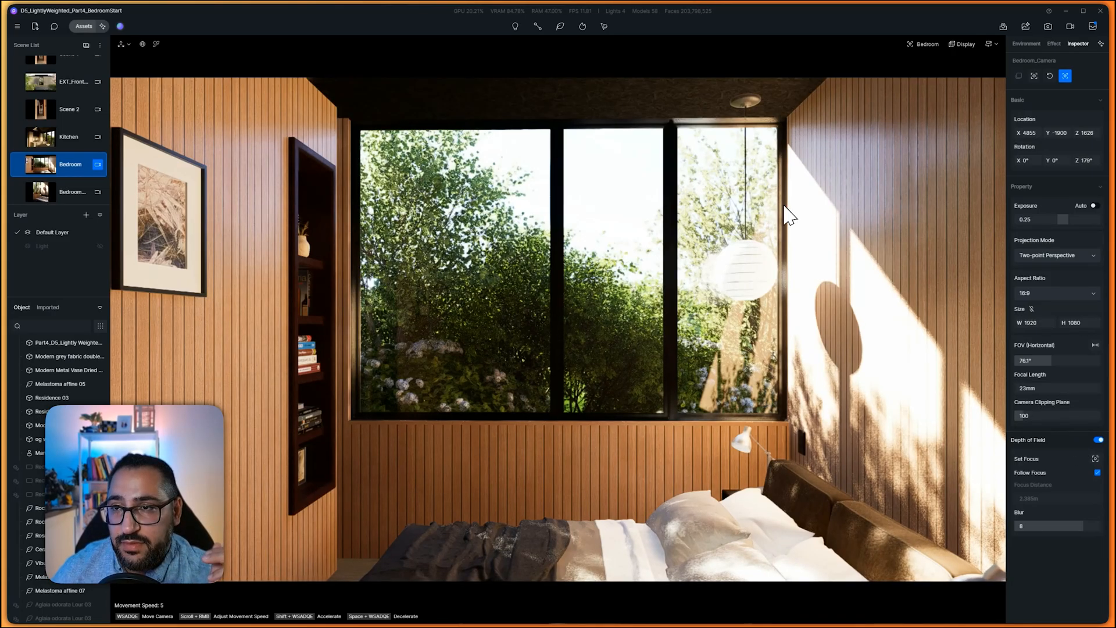
left_click(1050, 26)
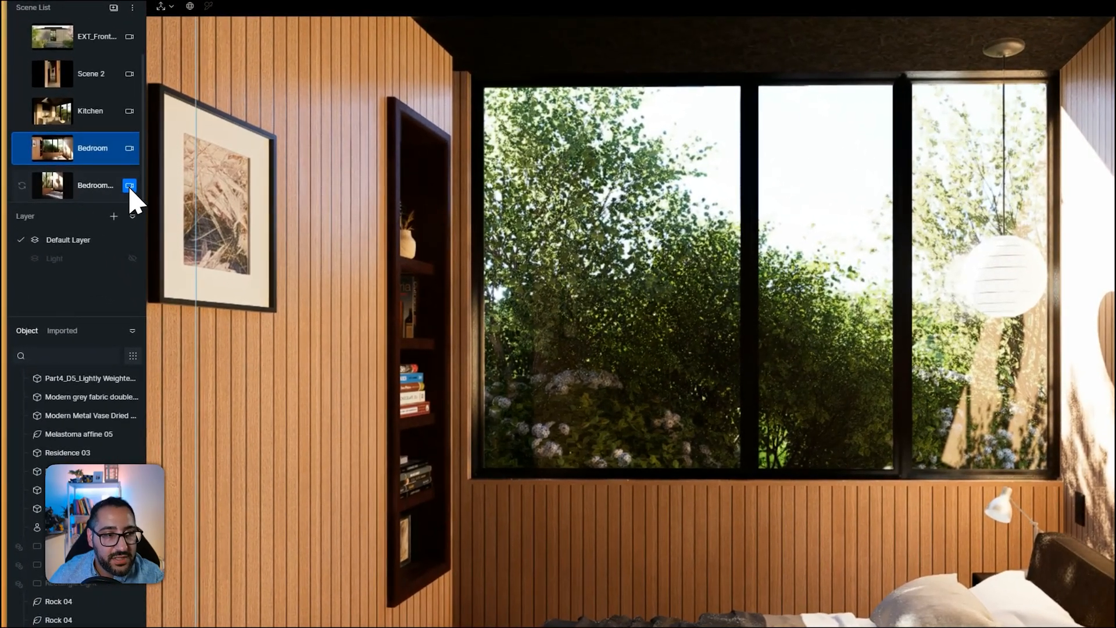
left_click(117, 187)
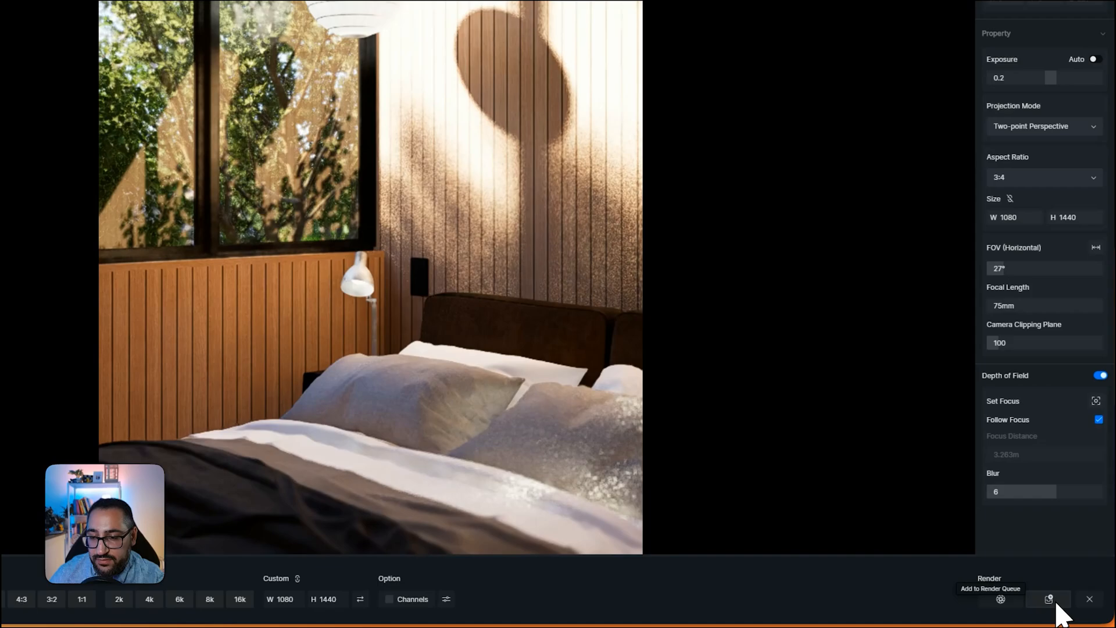
left_click(1059, 604)
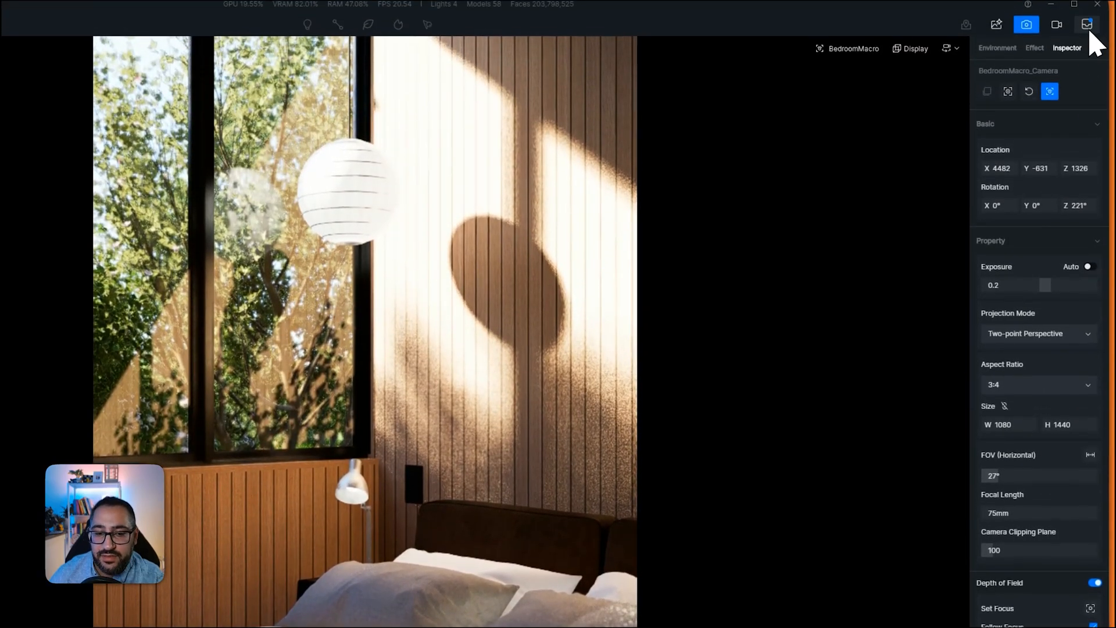
Open the render queue and remove the old Image.png entry
left_click(1086, 29)
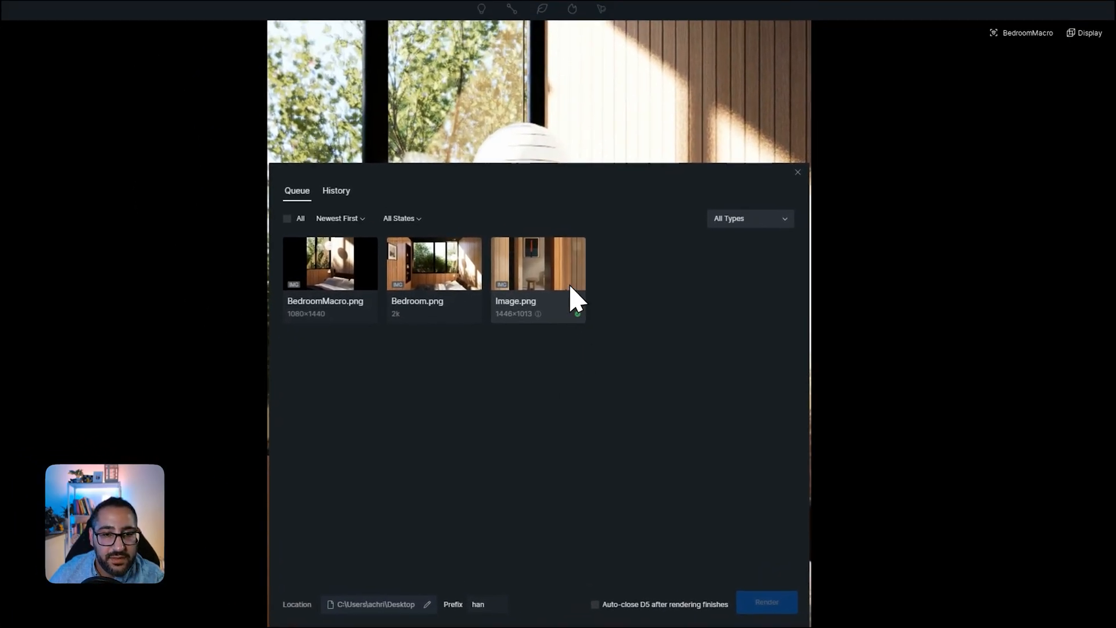
right_click(574, 297)
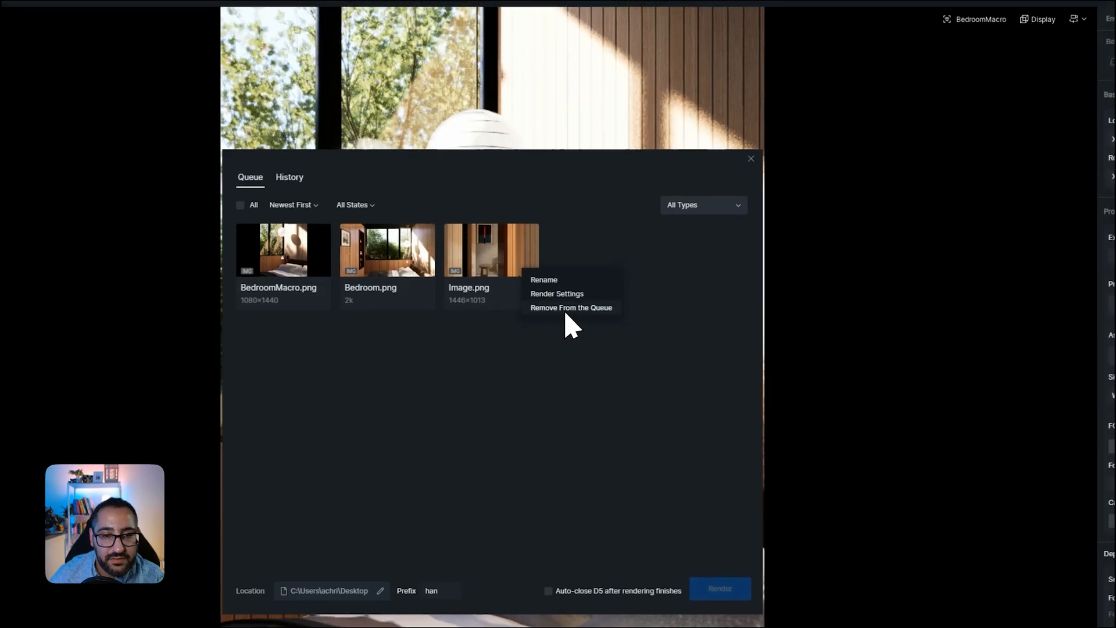
left_click(614, 319)
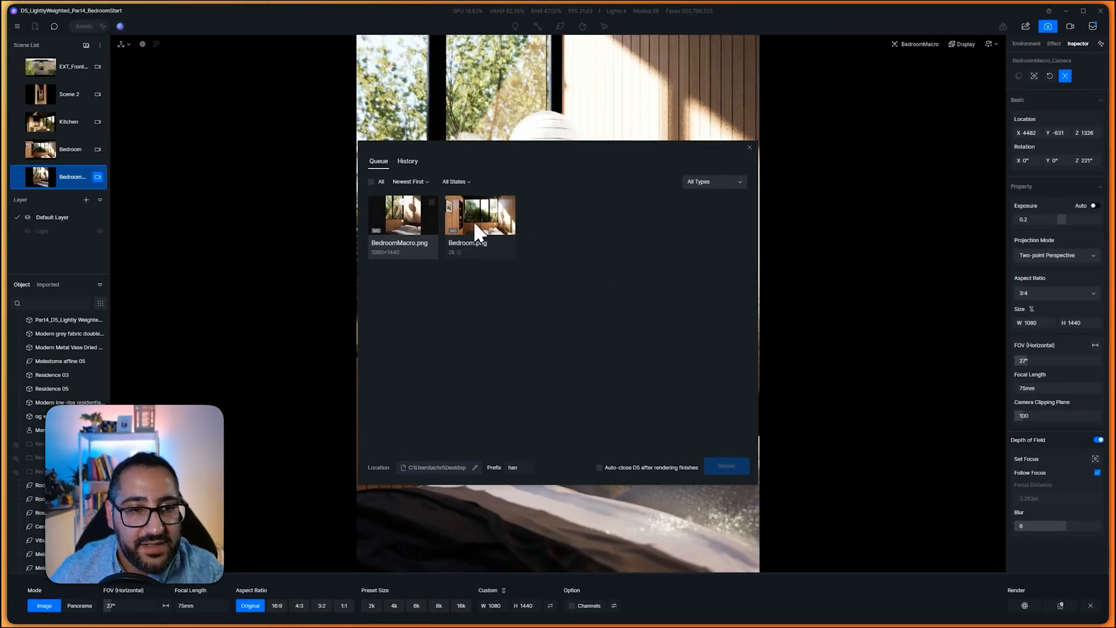
Set the render resolution of the queued BedroomMacro.png to 2K
right_click(421, 230)
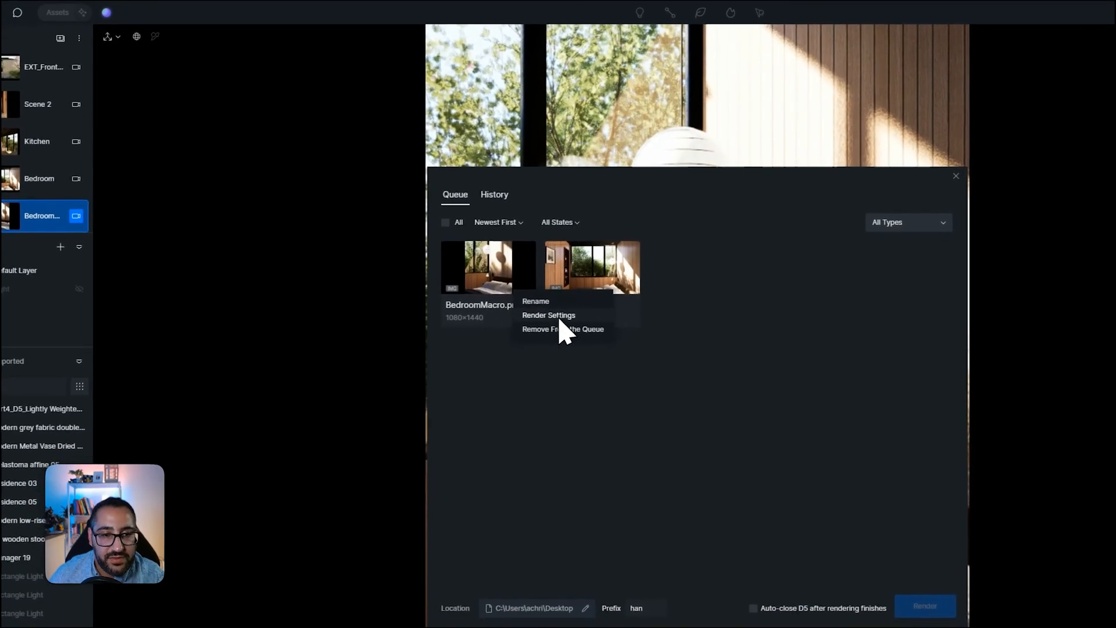
left_click(588, 335)
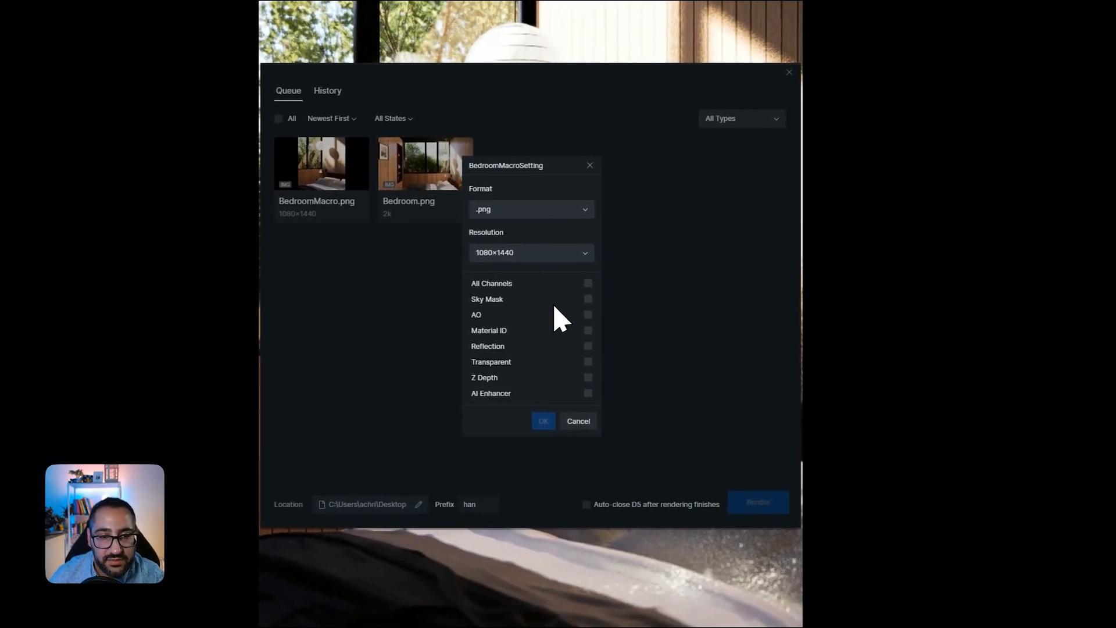
left_click(724, 356)
left_click(557, 321)
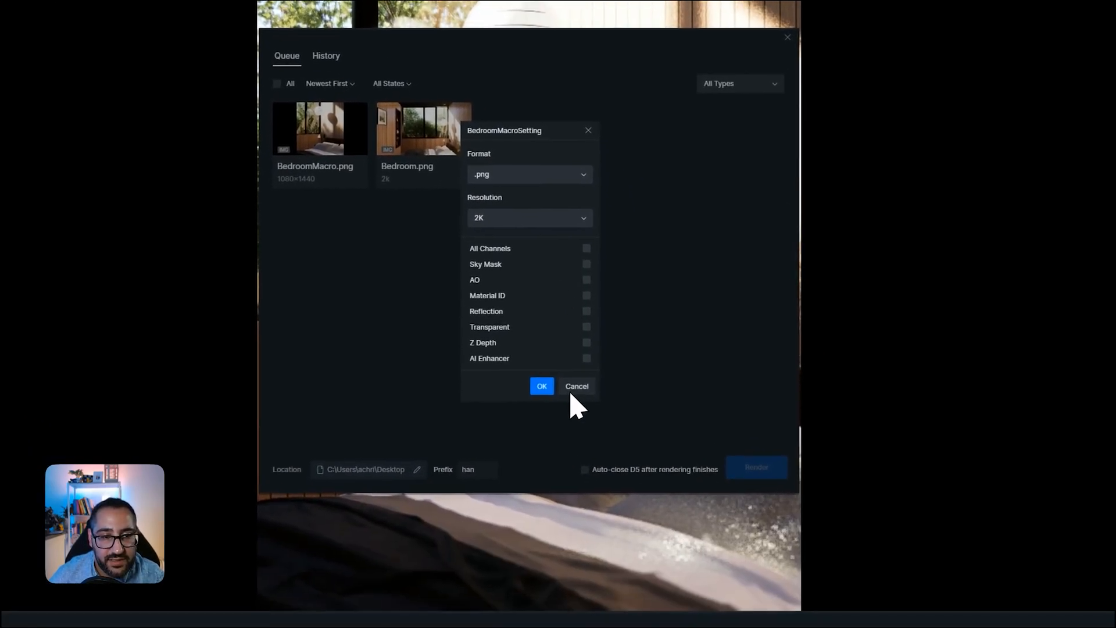
left_click(559, 347)
Review the render settings of the queued BedroomMacro.png and leave them without changes
right_click(331, 89)
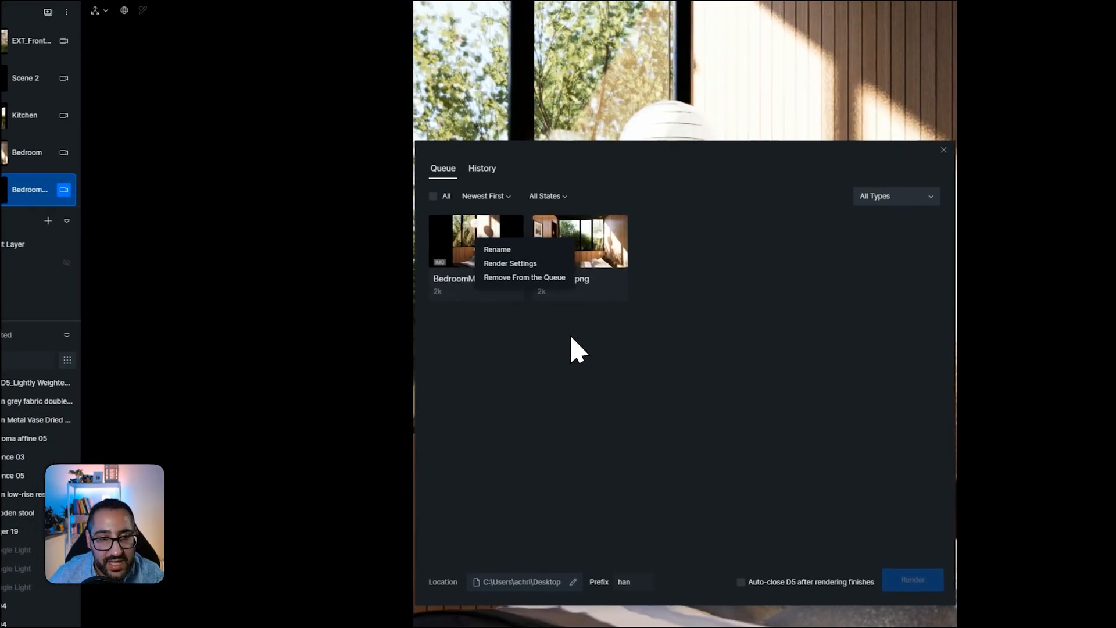
left_click(546, 290)
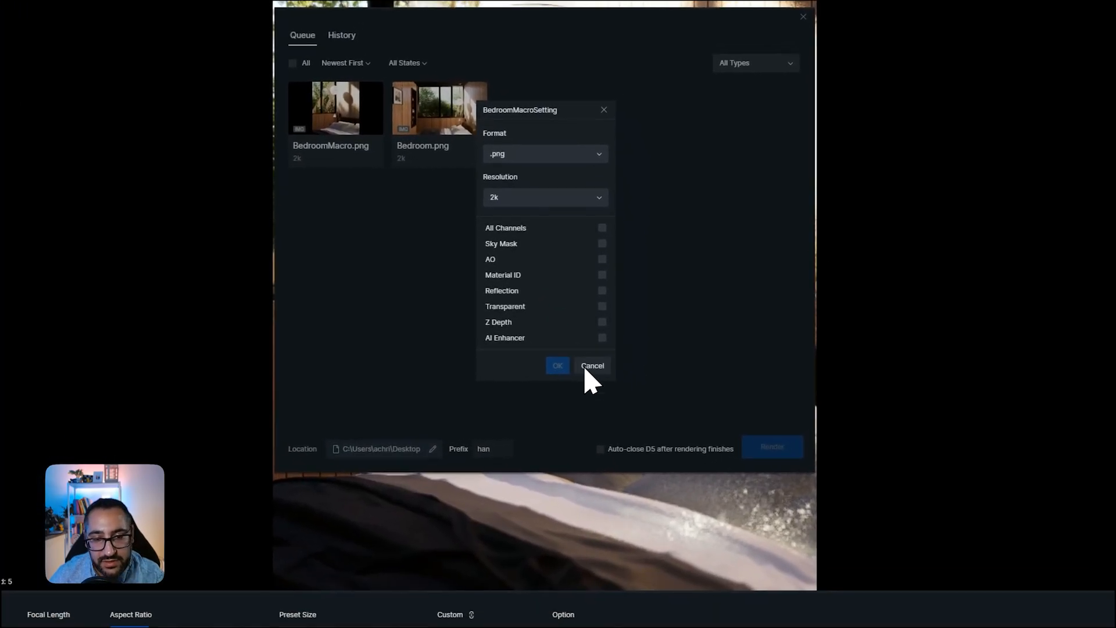
left_click(733, 498)
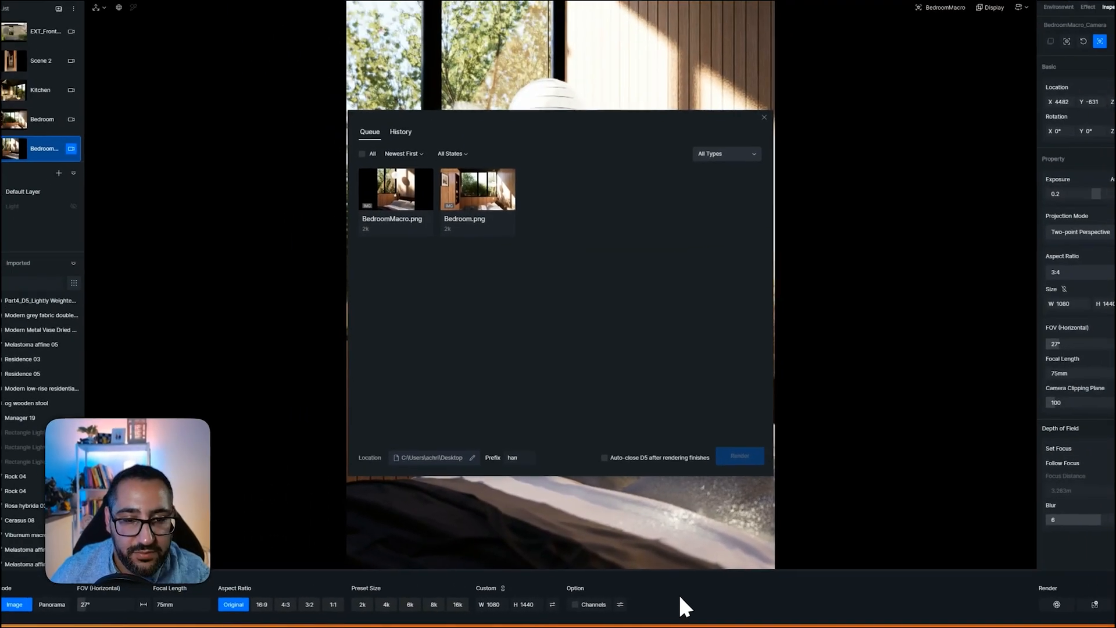
Set the render queue's output location to the project's Part 4 folder and the file name prefix to P4
double_click(468, 415)
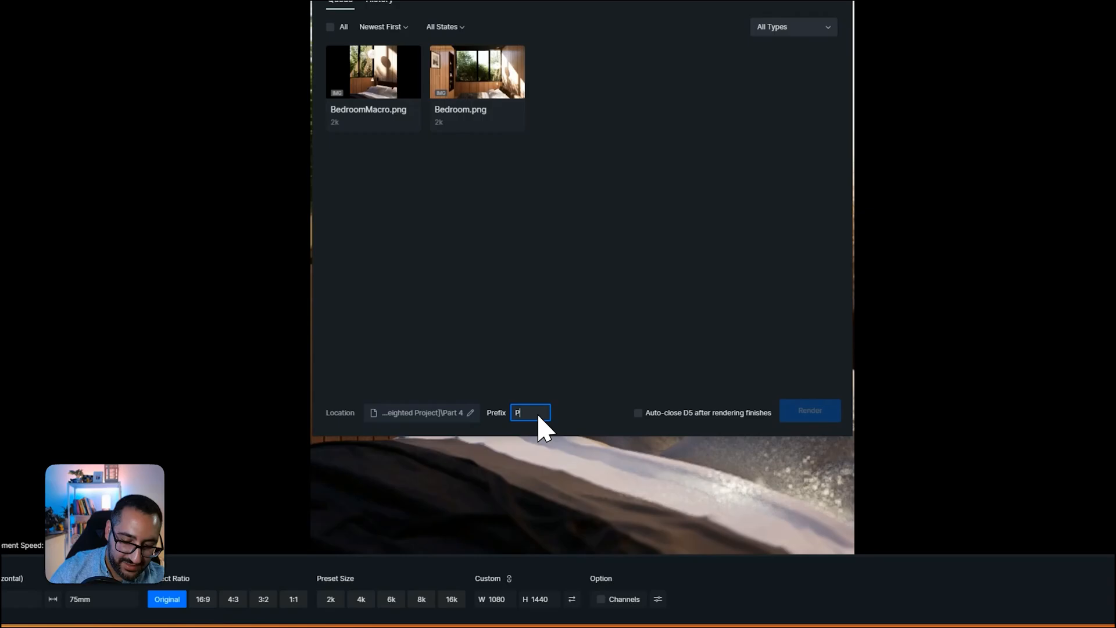
type("P4")
left_click(587, 333)
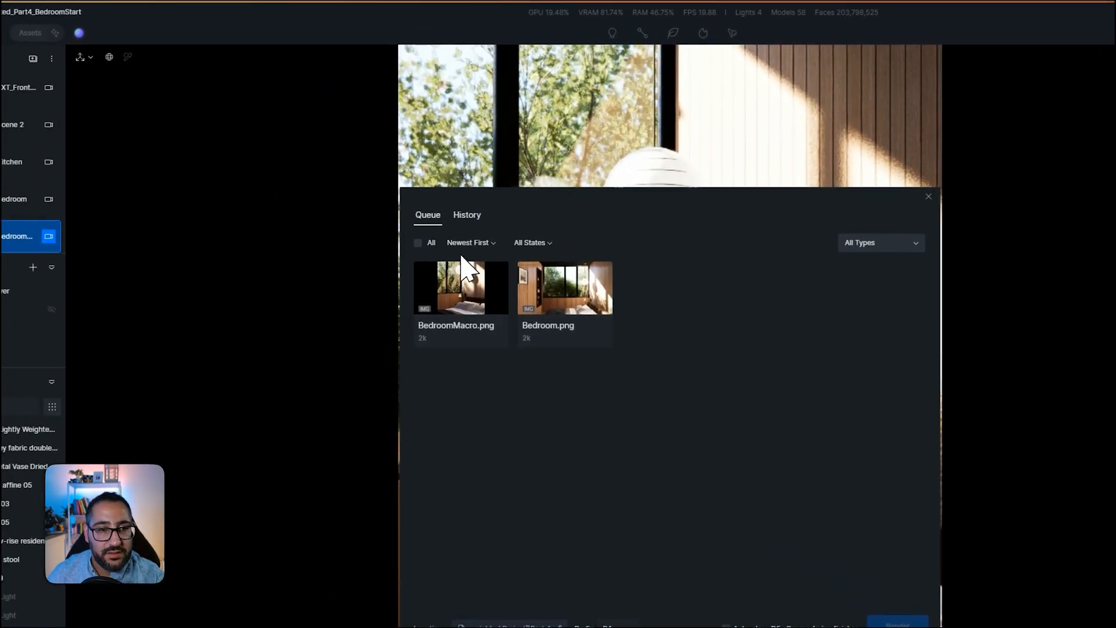
Select both queued images, BedroomMacro.png and Bedroom.png, and start the batch render
left_click(455, 244)
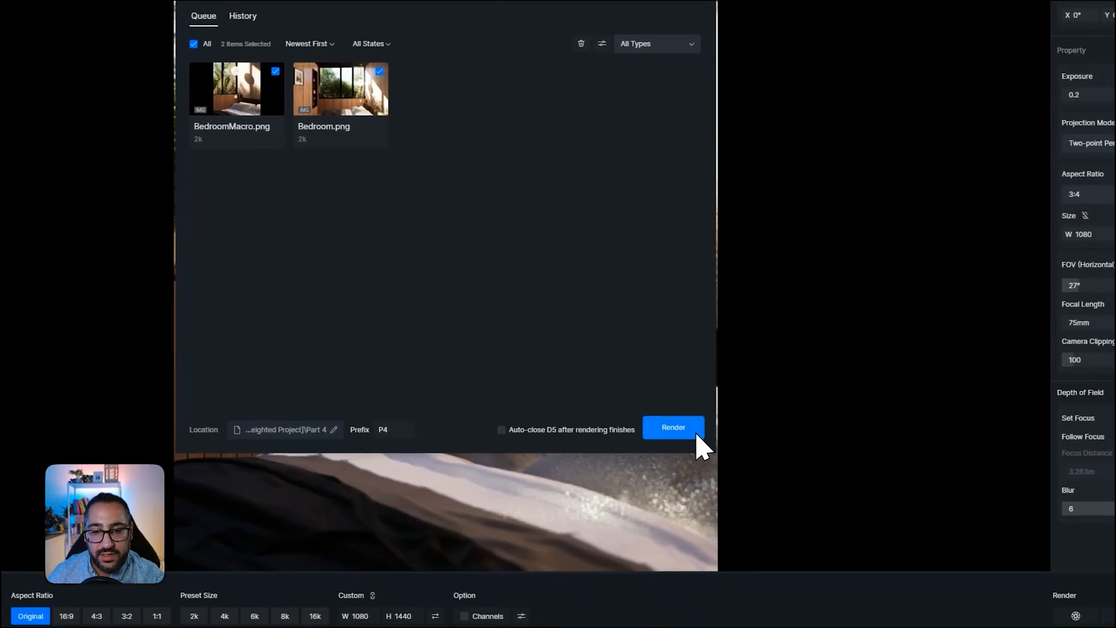
left_click(673, 415)
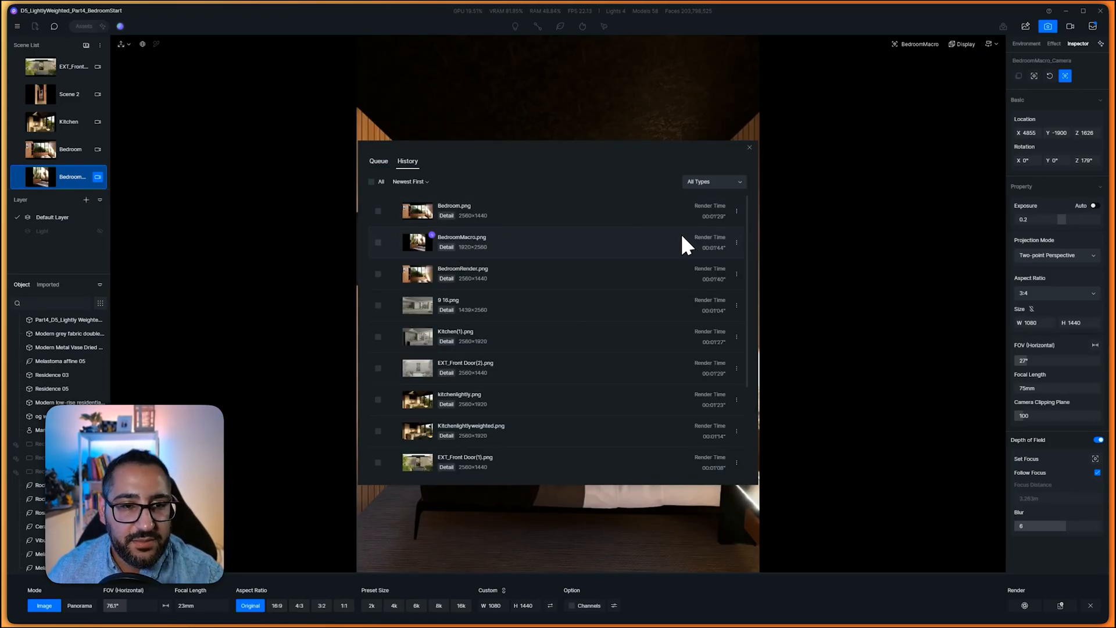
Open the AI Enhancer from the render history and choose the BedroomMacro render as the enhancement source
left_click(432, 203)
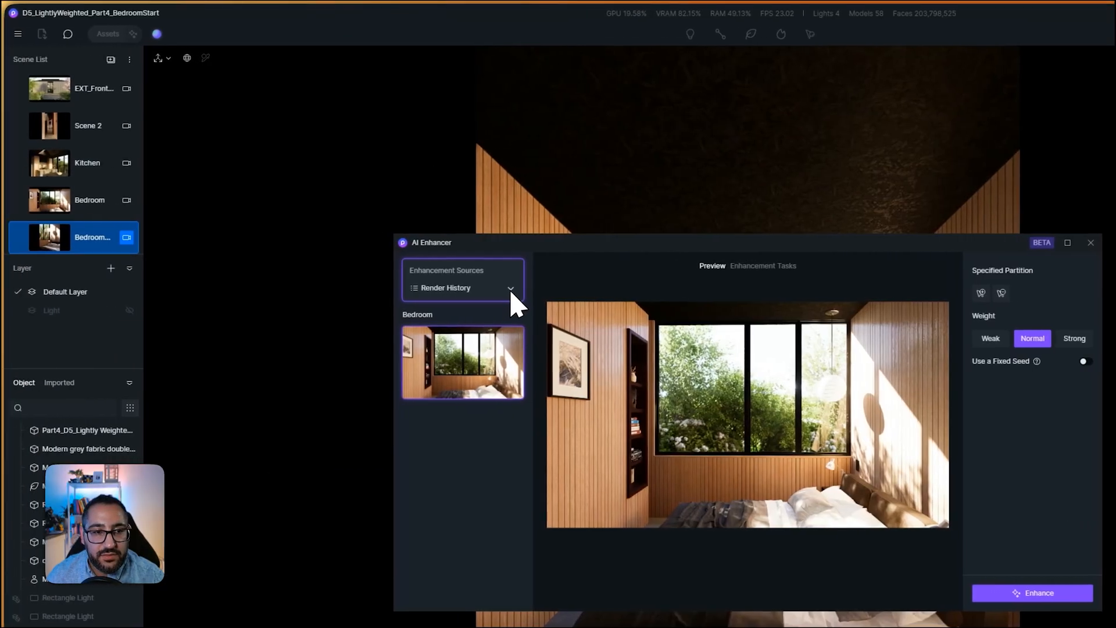
left_click(381, 214)
left_click(327, 214)
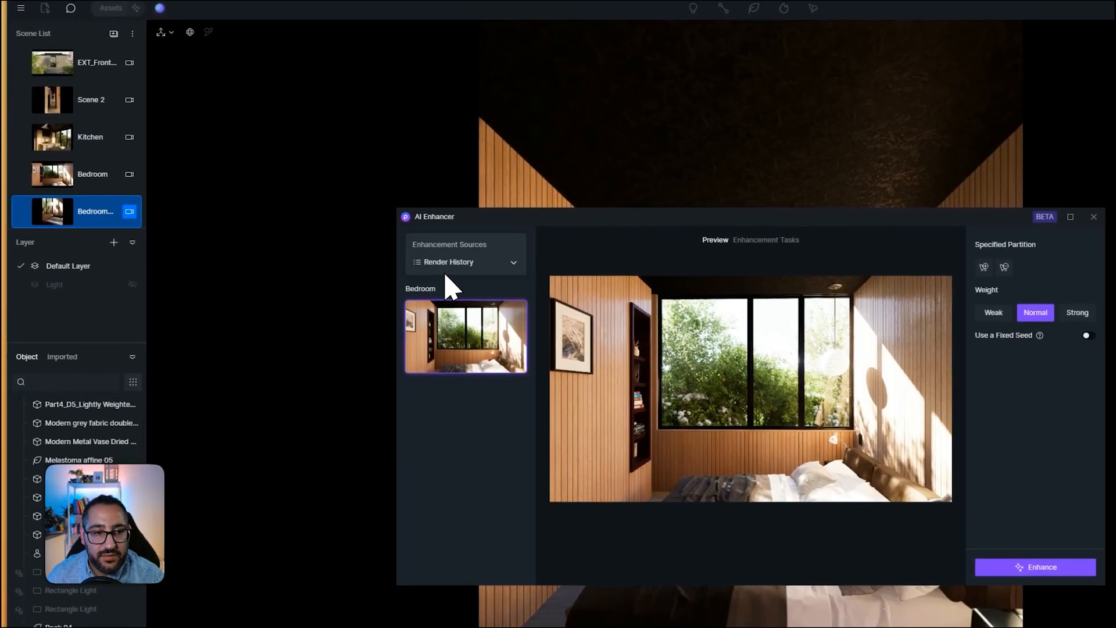
left_click(447, 266)
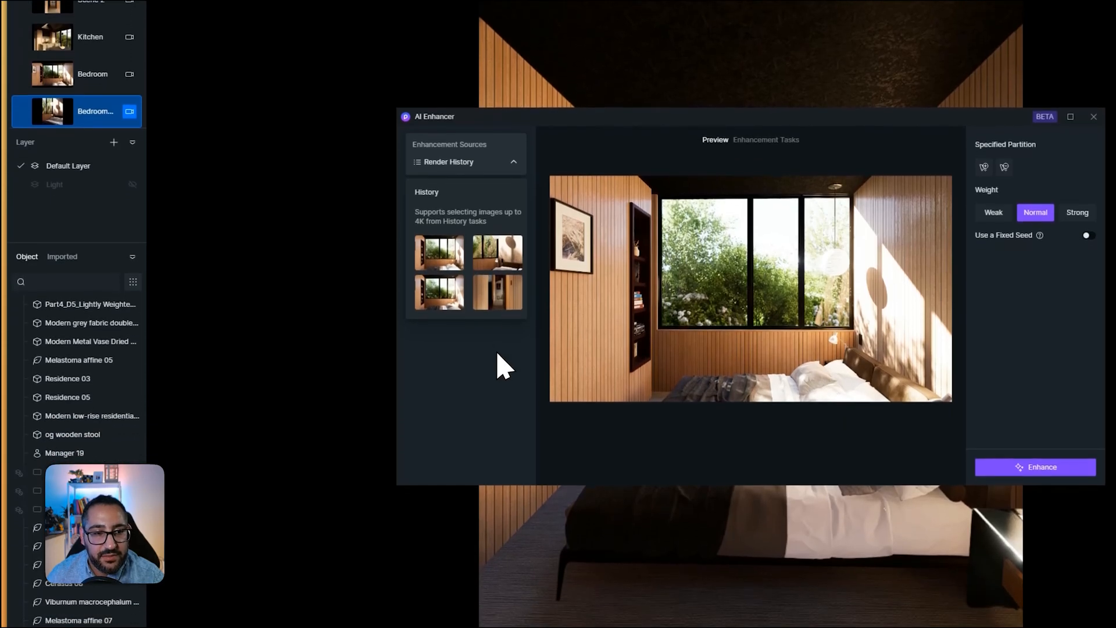
left_click(510, 293)
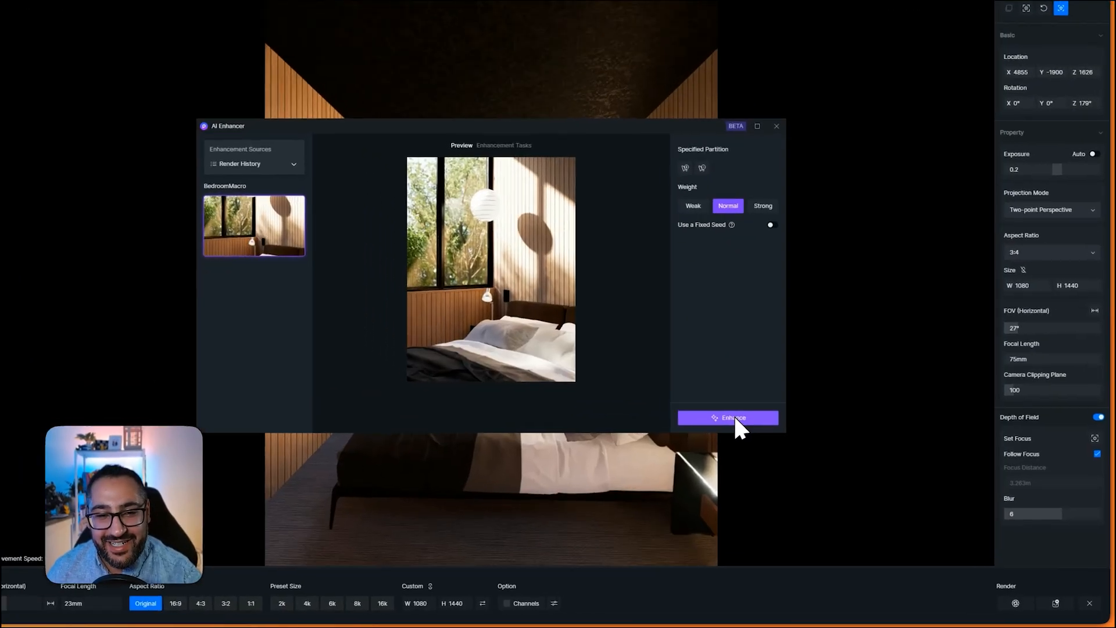
Enhance the BedroomMacro render at Normal weight and download the enhanced image from the enhancement tasks
left_click(773, 440)
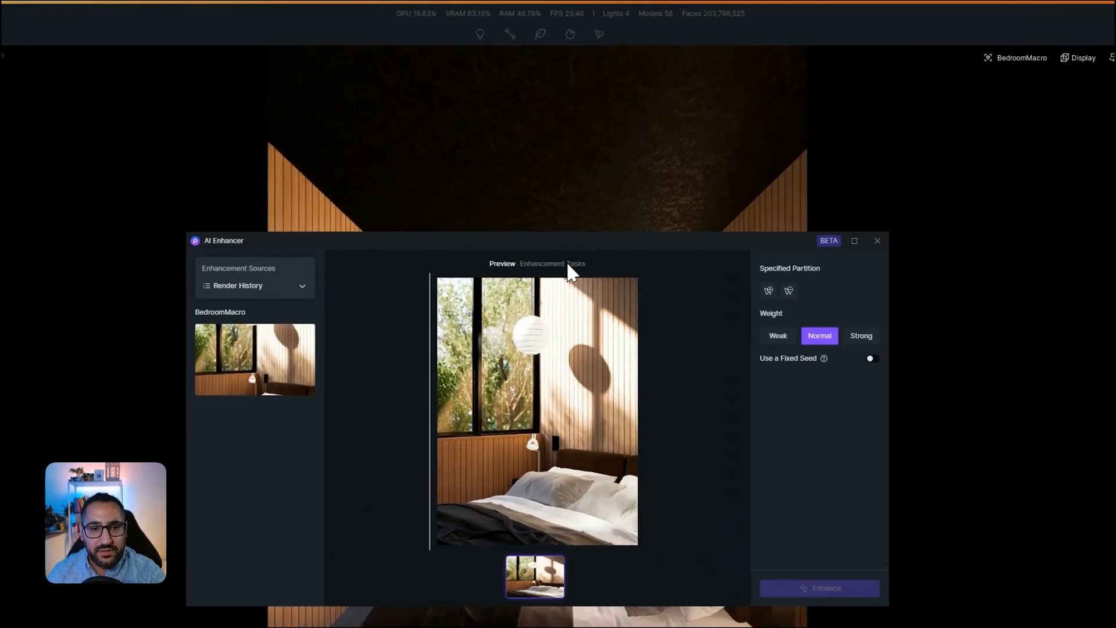
left_click(568, 266)
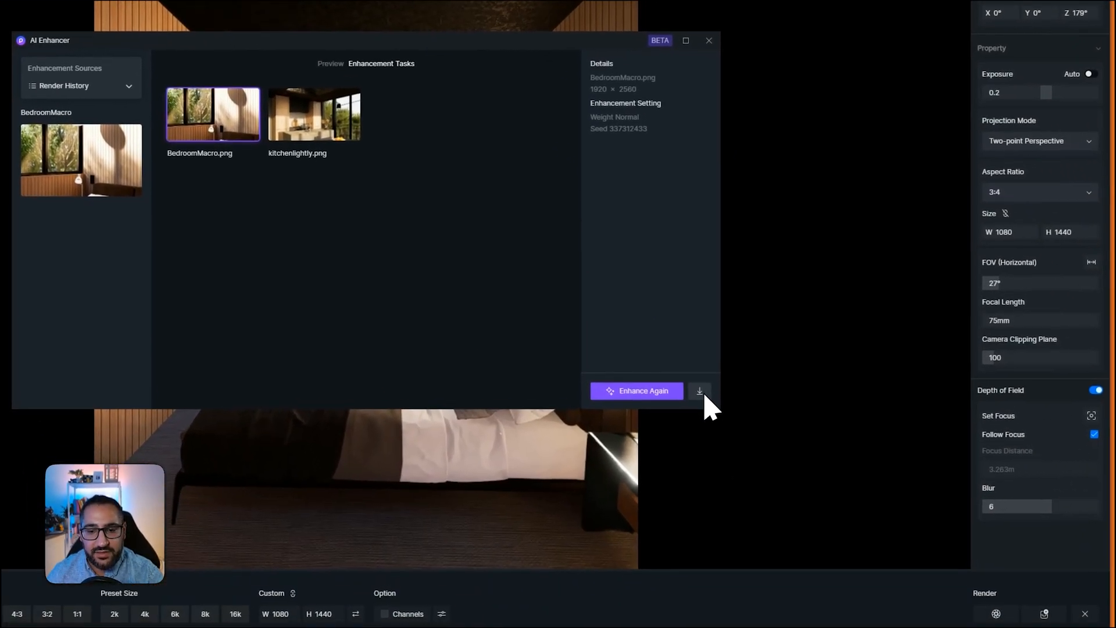
left_click(700, 391)
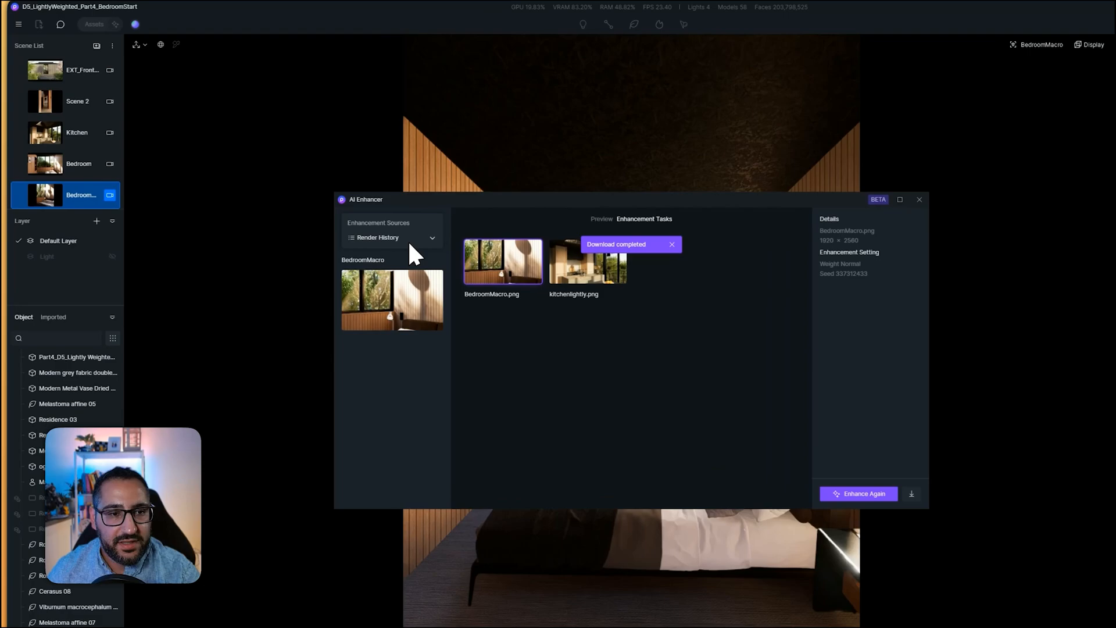
Choose the Bedroom render from the render history as the enhancement source and enhance it at Normal weight
left_click(127, 86)
left_click(446, 358)
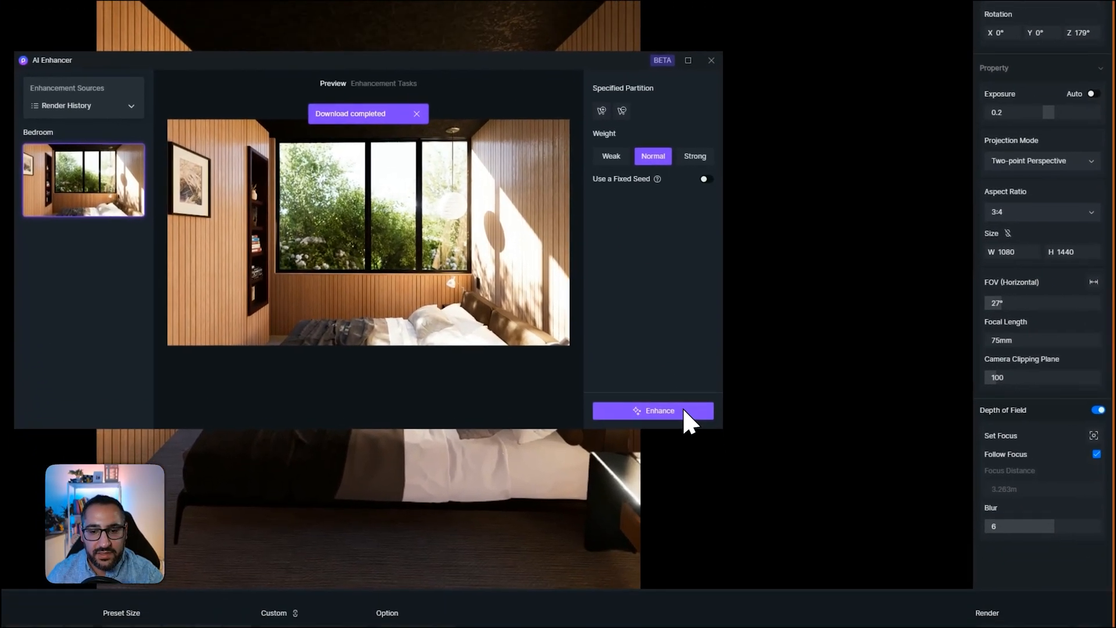
left_click(683, 410)
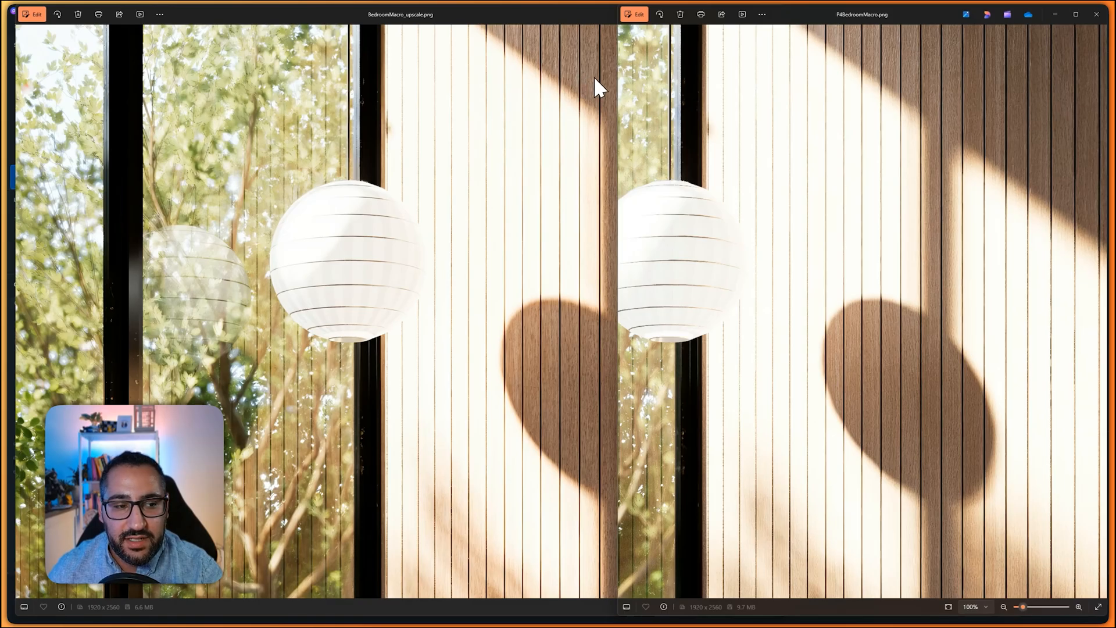
In the image viewer, compare the lamp, pillows and bedding in BedroomMacro_upscale.png with the original P4BedroomMacro.png at close zoom
double_click(857, 199)
left_click_drag(493, 507, 491, 273)
left_click_drag(488, 503, 495, 213)
left_click(947, 475)
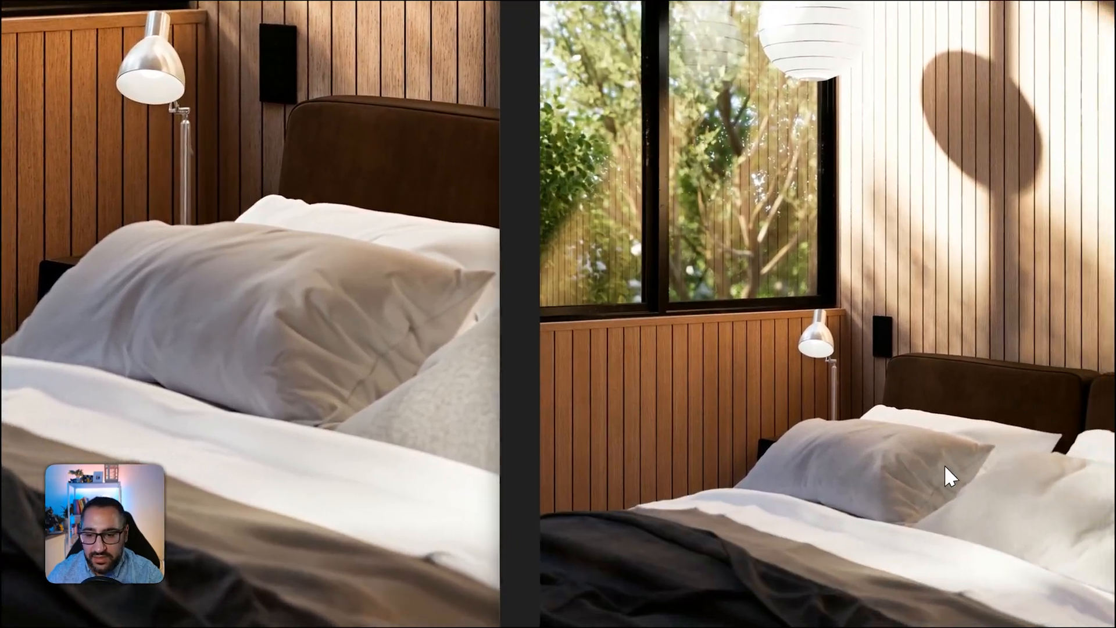
scroll(963, 514, "up", 6)
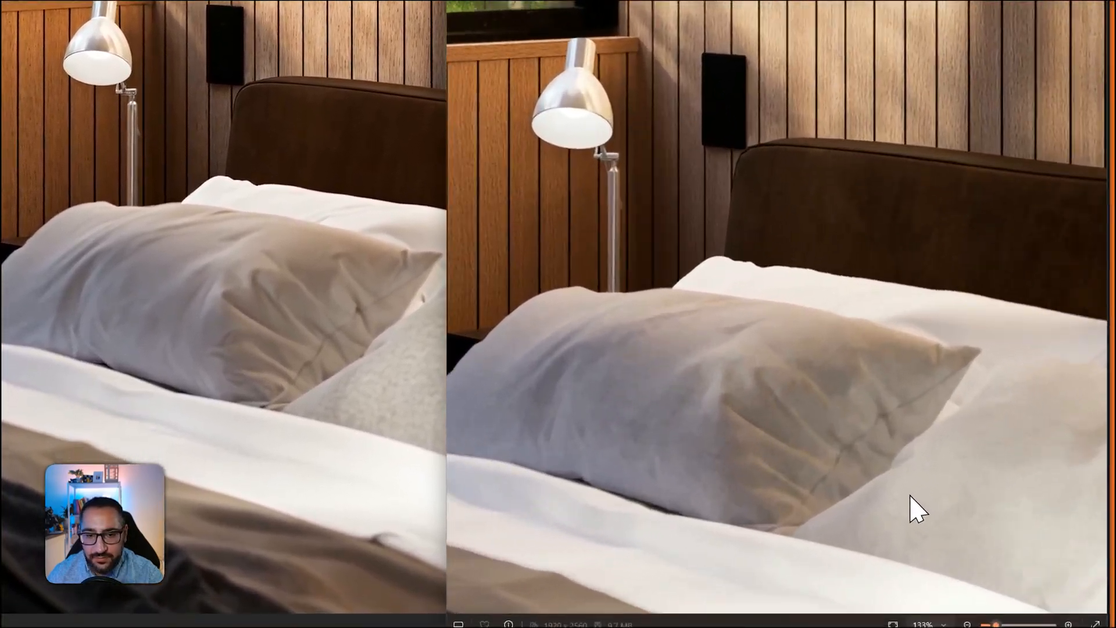
left_click_drag(639, 566, 916, 362)
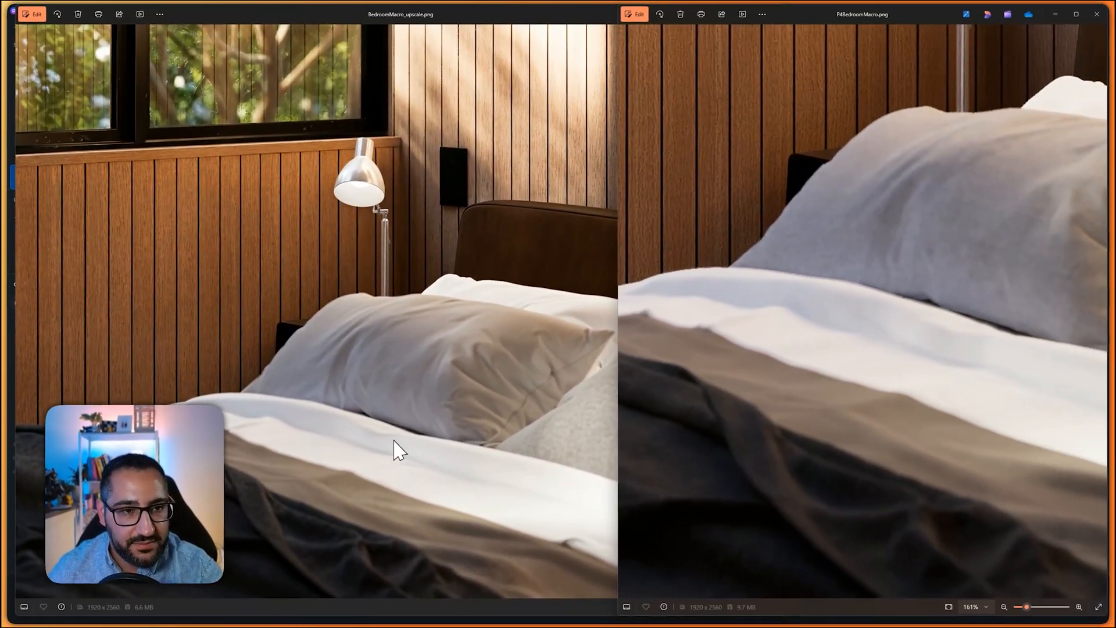
scroll(389, 182, "up", 3)
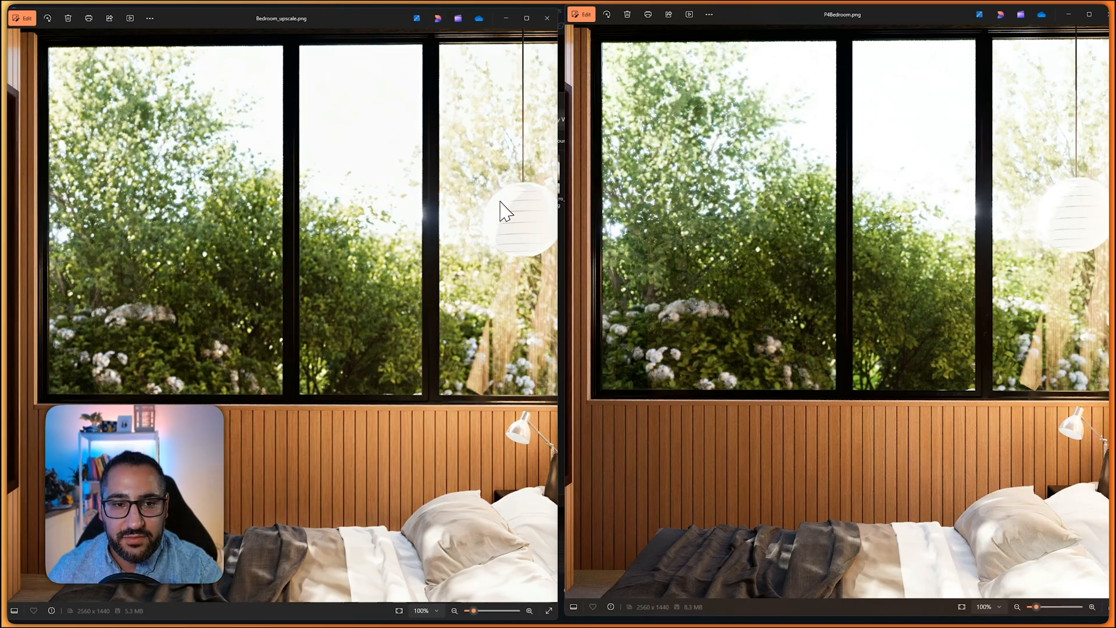
Compare the window foliage, framed picture and shelves in Bedroom_upscale.png with the original P4Bedroom.png, up close and as full images
scroll(392, 382, "down", 3)
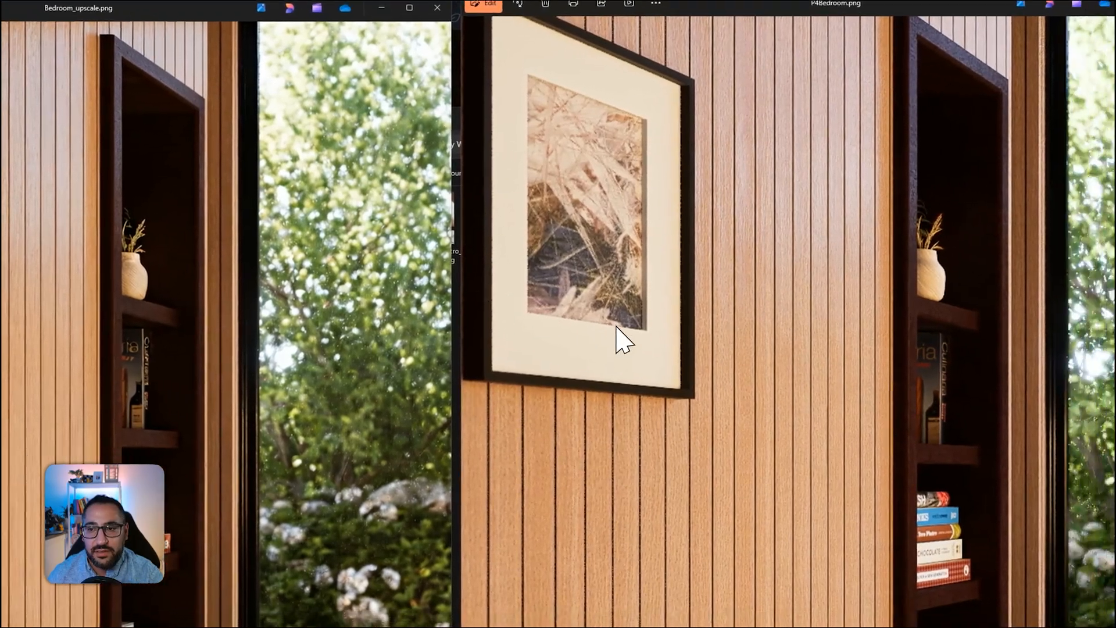
scroll(866, 350, "down", 5)
scroll(213, 356, "down", 5)
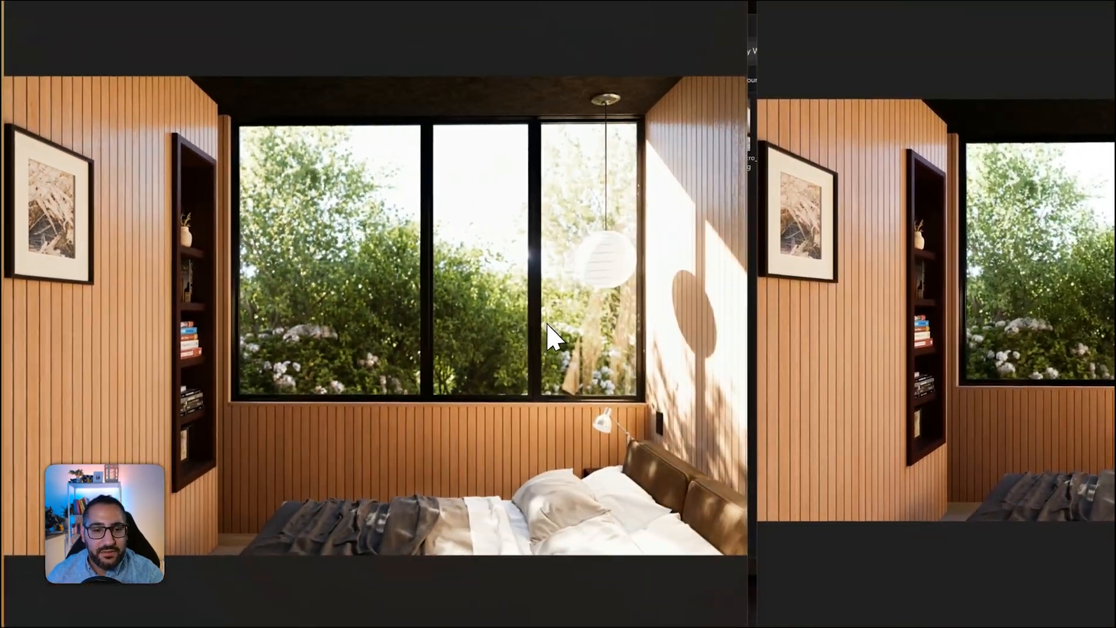